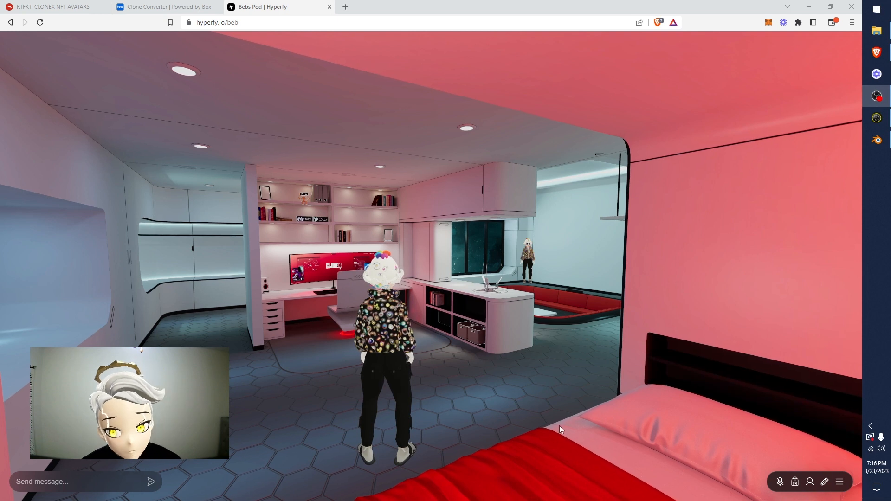
Walk the avatar around the virtual pod, seat it on the desk chair and walk back toward the sunken lounge
{"action": "left_click", "coordinate": [475, 352]}
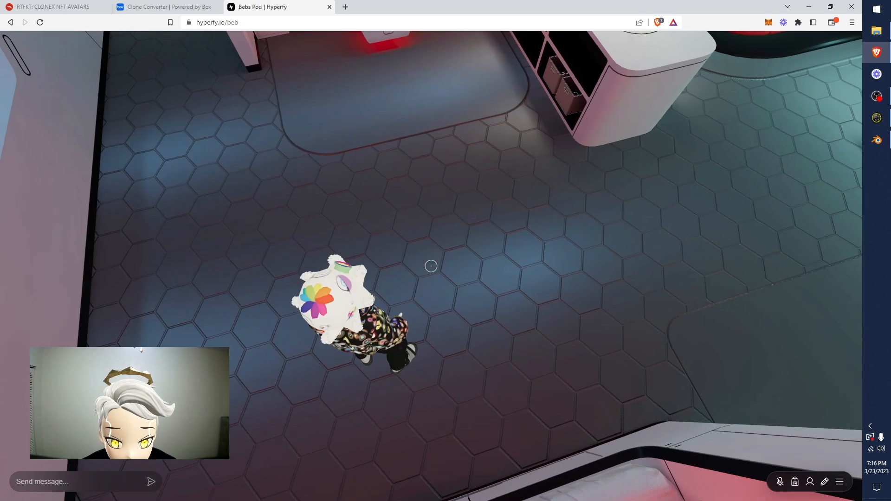
{"action": "key", "text": "s"}
{"action": "key", "text": "d"}
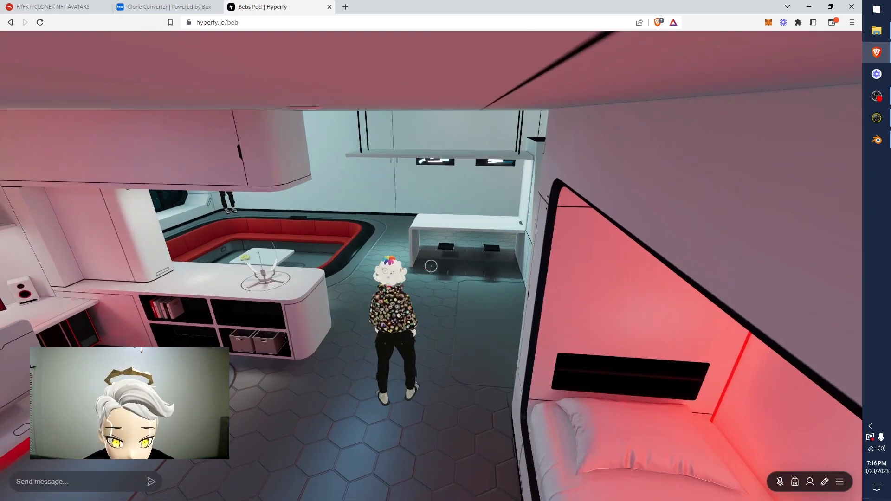
{"action": "key", "text": "s"}
{"action": "key", "text": "w"}
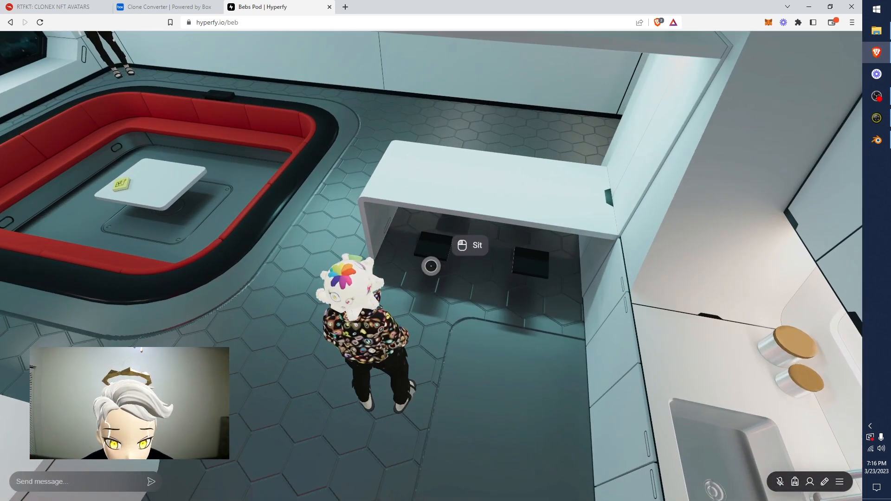
{"action": "key", "text": "w"}
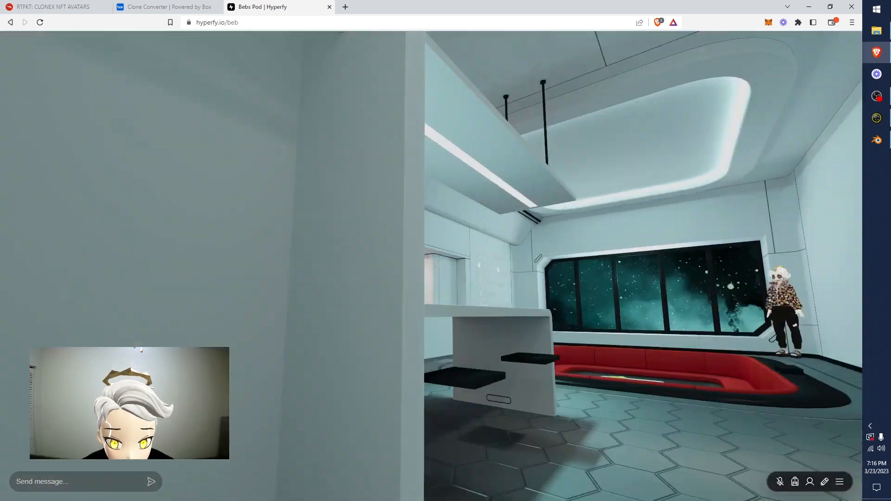
{"action": "key", "text": "w"}
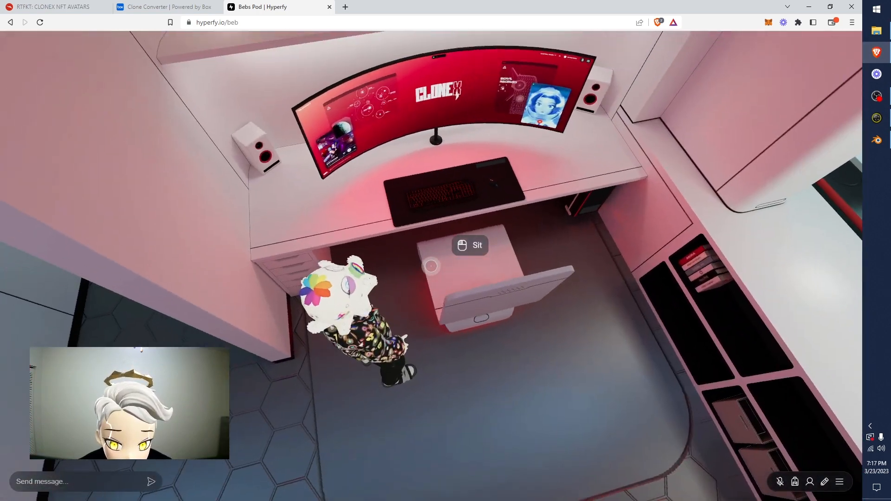
{"action": "left_click", "coordinate": [431, 266]}
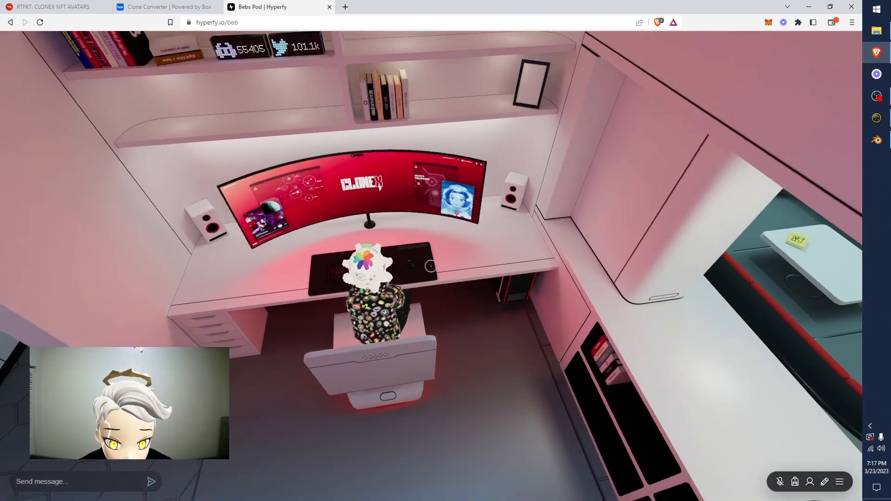
{"action": "key", "text": "w"}
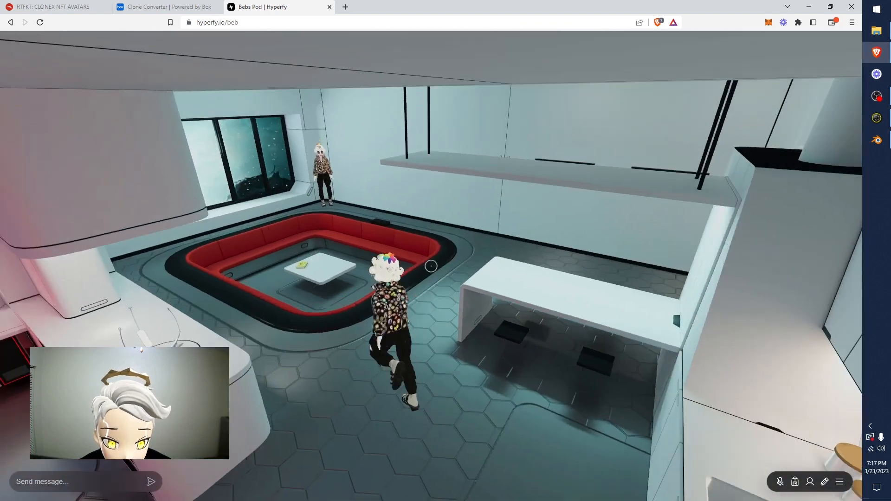
{"action": "key", "text": "Escape"}
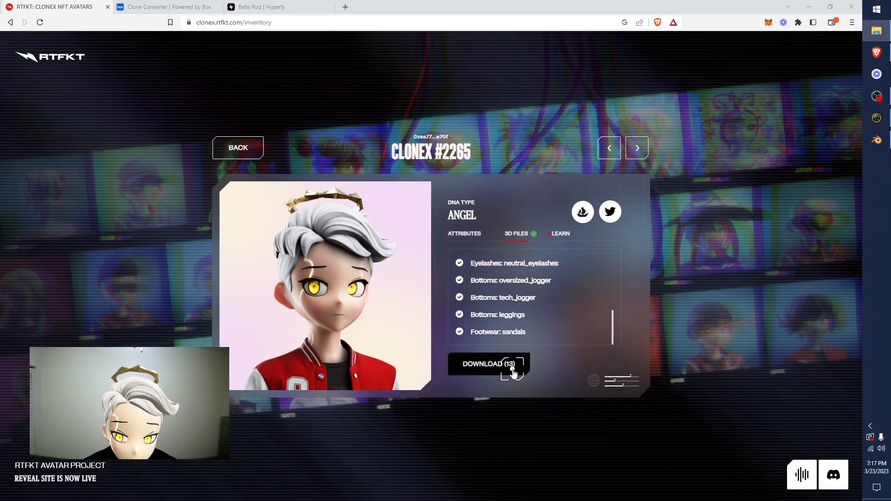
Bring the Clone Files folder into view and select all its zip archives to review them
{"action": "left_click_drag", "start_coordinate": [890, 119], "coordinate": [506, 120]}
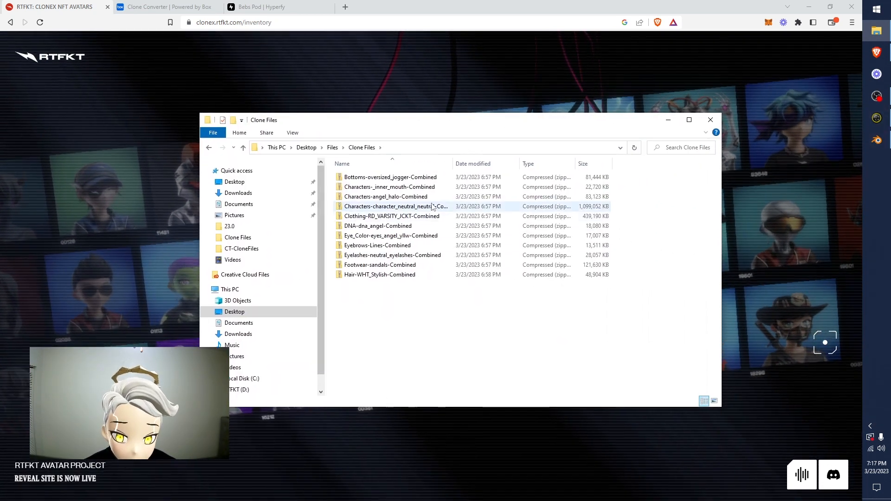
{"action": "key", "text": "ctrl+a"}
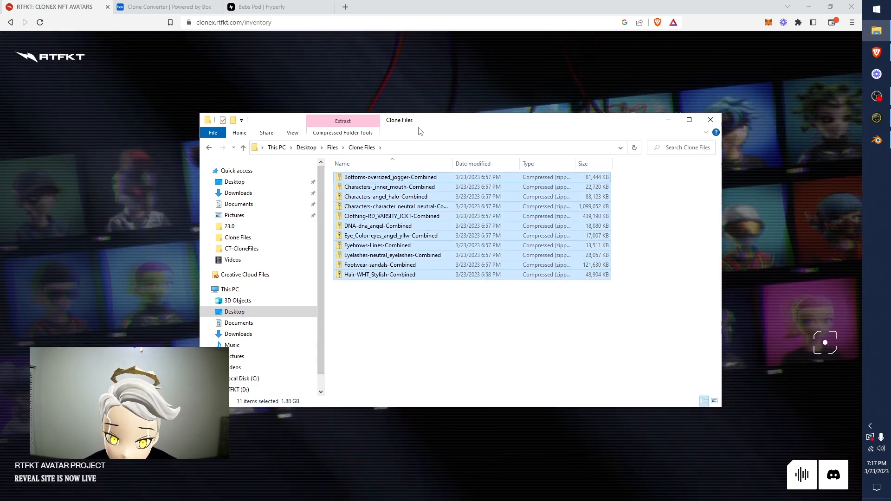
{"action": "left_click_drag", "start_coordinate": [544, 133], "coordinate": [890, 28]}
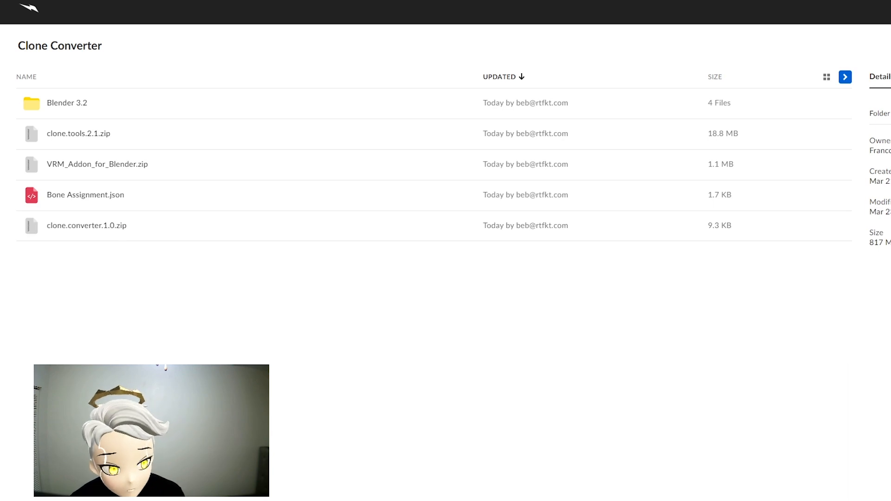
Open the shared Blender 3.2 folder and review the downloaded Blender installer, Bone Assignment file and add-on zips in the local folder
{"action": "left_click", "coordinate": [67, 102]}
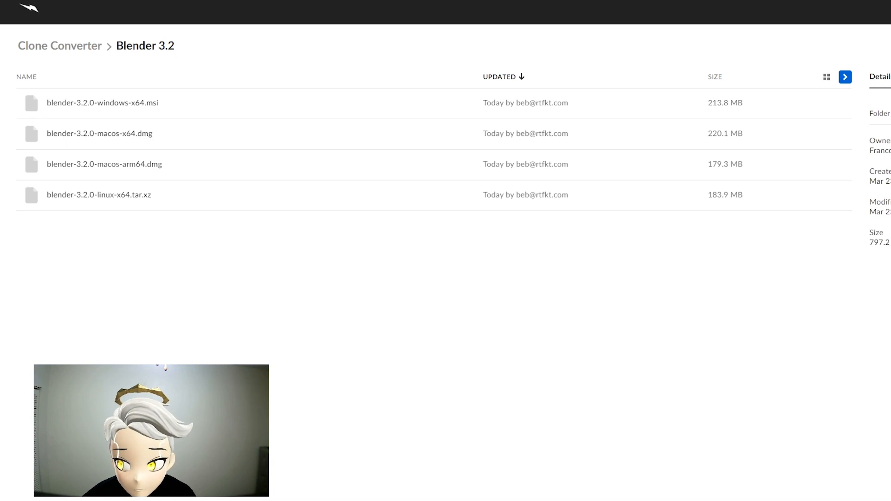
{"action": "left_click_drag", "start_coordinate": [890, 110], "coordinate": [255, 103]}
{"action": "double_click", "coordinate": [255, 103]}
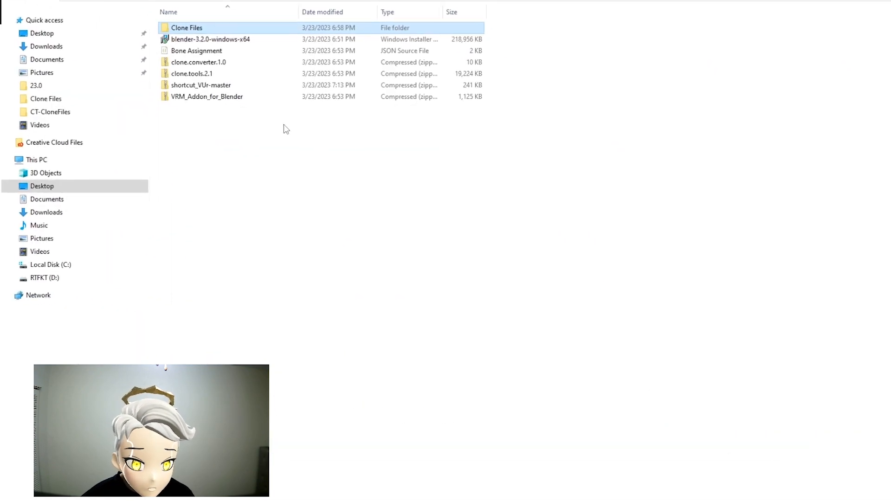
{"action": "double_click", "coordinate": [192, 28]}
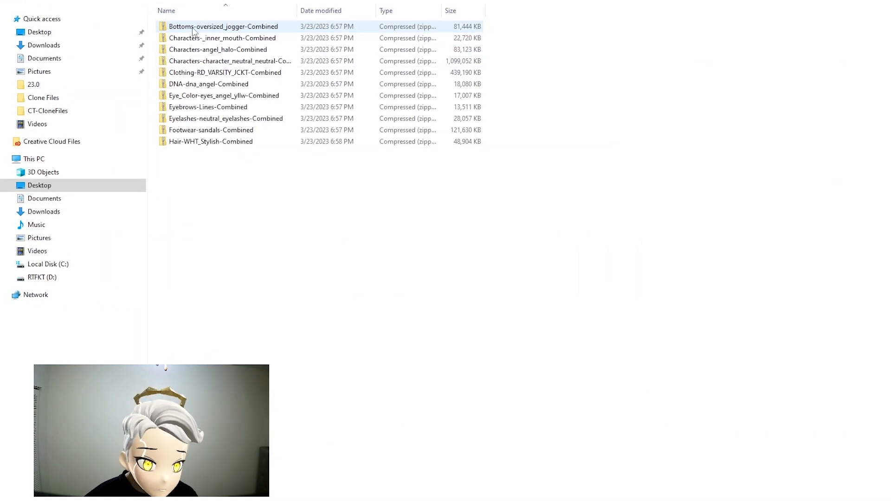
{"action": "left_click", "coordinate": [161, 0]}
{"action": "left_click", "coordinate": [229, 39]}
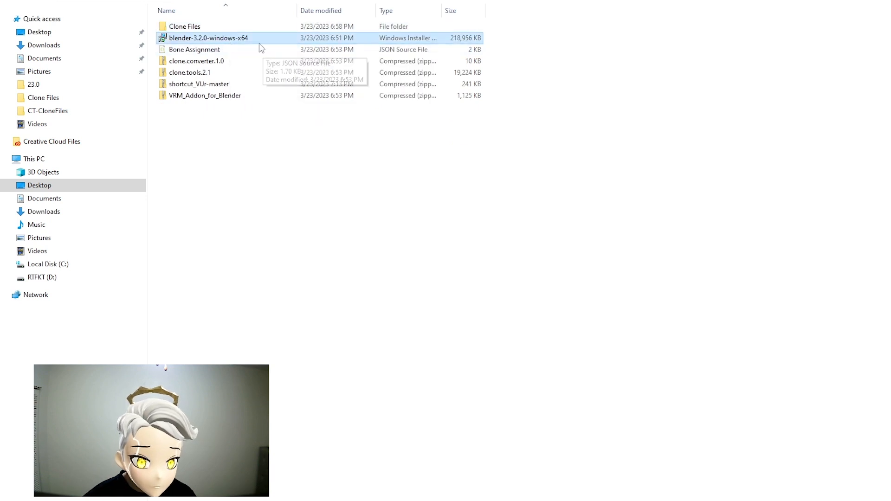
{"action": "left_click", "coordinate": [233, 52]}
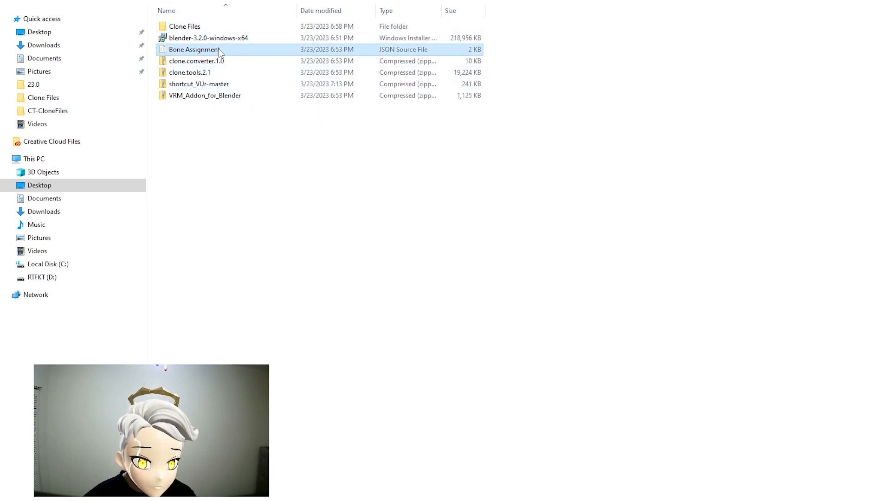
{"action": "left_click", "coordinate": [232, 86]}
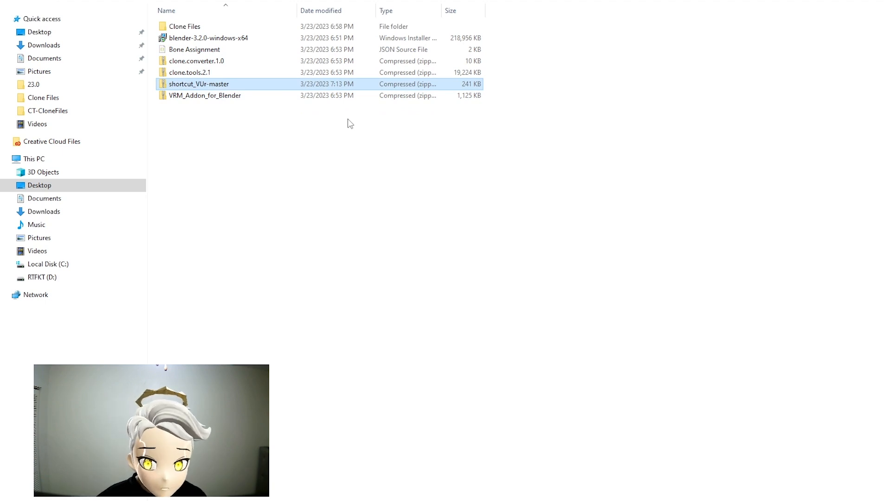
{"action": "left_click_drag", "start_coordinate": [274, 0], "coordinate": [890, 99]}
Switch to Blender and hide the 3D viewport's sidebar
{"action": "left_click", "coordinate": [874, 143]}
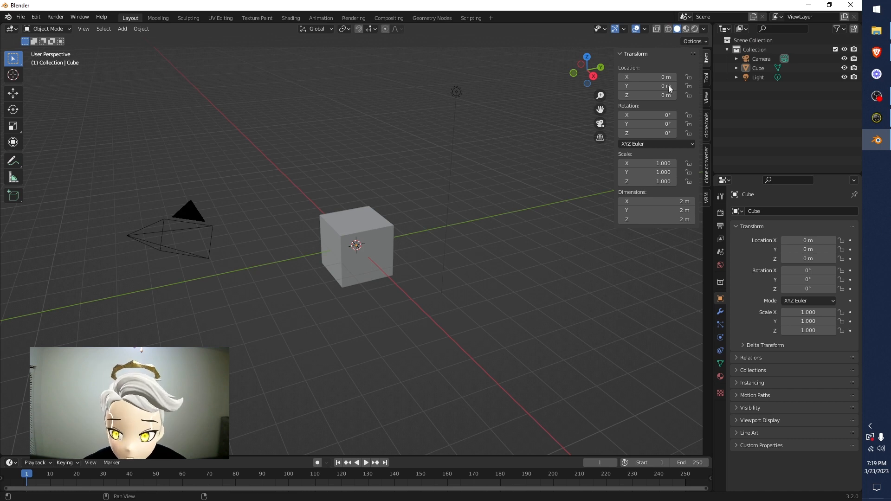
{"action": "key", "text": "n"}
{"action": "key", "text": "m"}
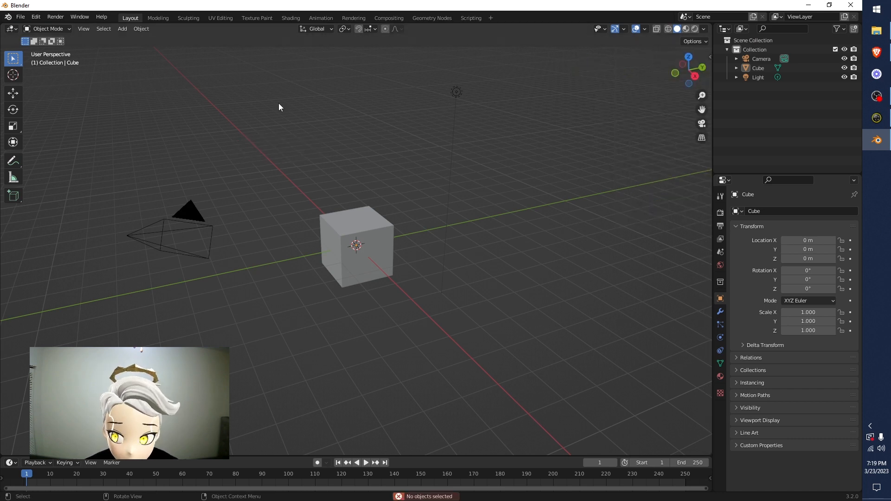
Install the shortcut_VUr-master.zip add-on through the Blender preferences
{"action": "left_click", "coordinate": [30, 18]}
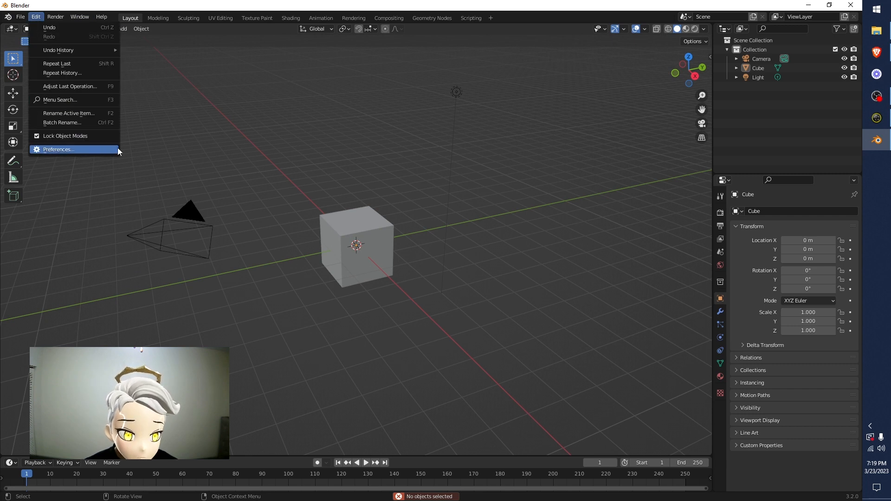
{"action": "left_click", "coordinate": [102, 149]}
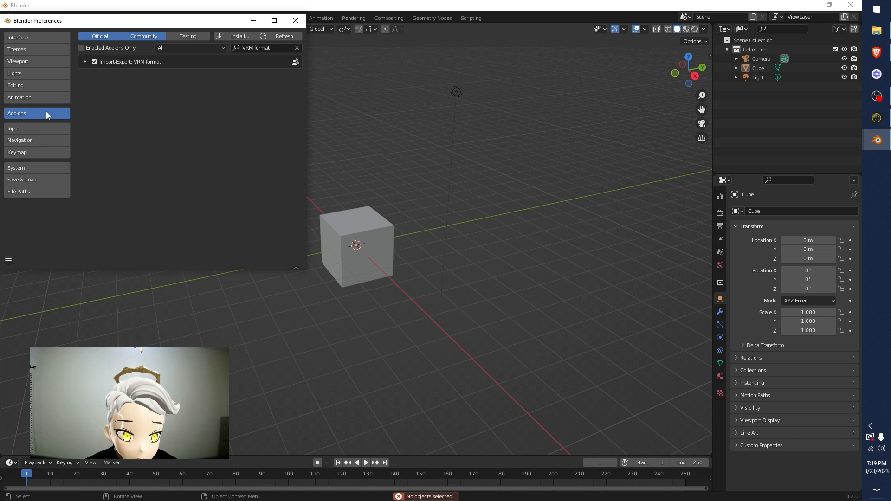
{"action": "left_click", "coordinate": [246, 38]}
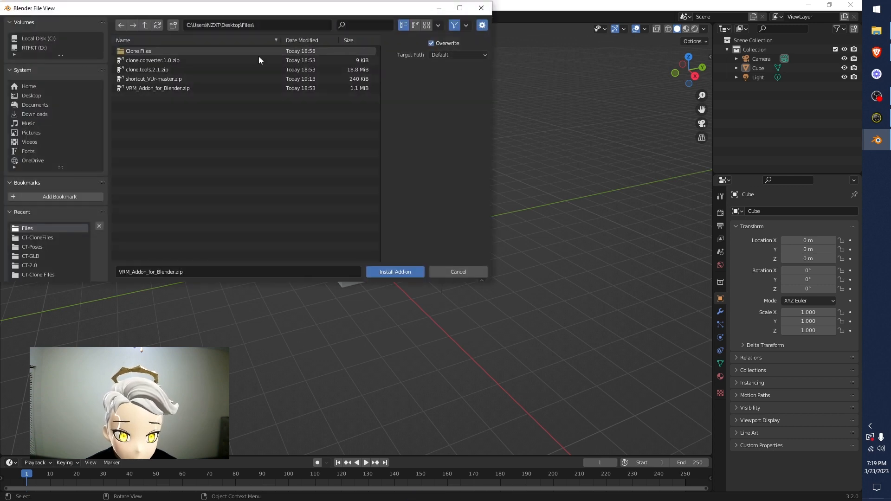
{"action": "left_click", "coordinate": [146, 79]}
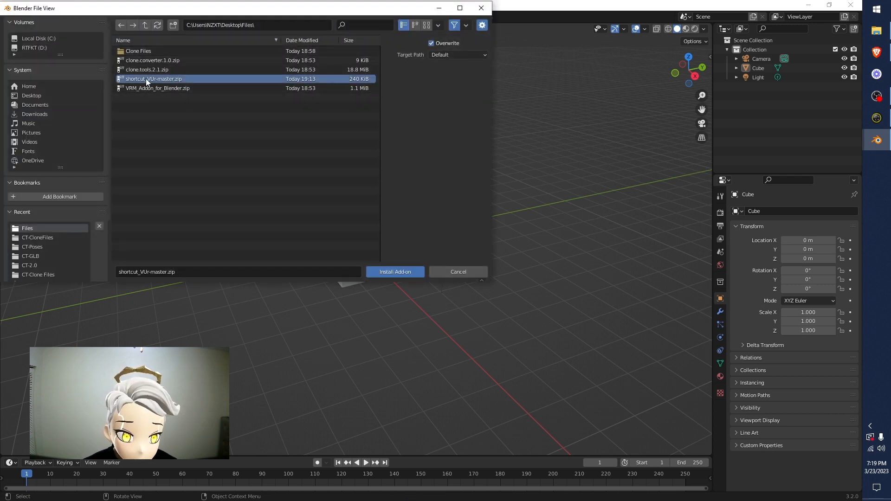
{"action": "double_click", "coordinate": [184, 78]}
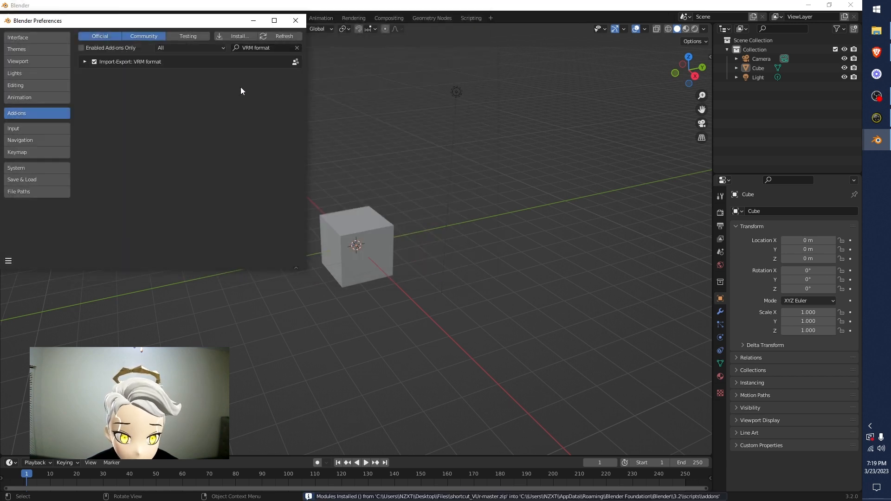
Find the Shortcut VUr add-on by searching for "shortc", enable it and clear the search filter
{"action": "left_click", "coordinate": [298, 48]}
{"action": "type", "text": "shortc"}
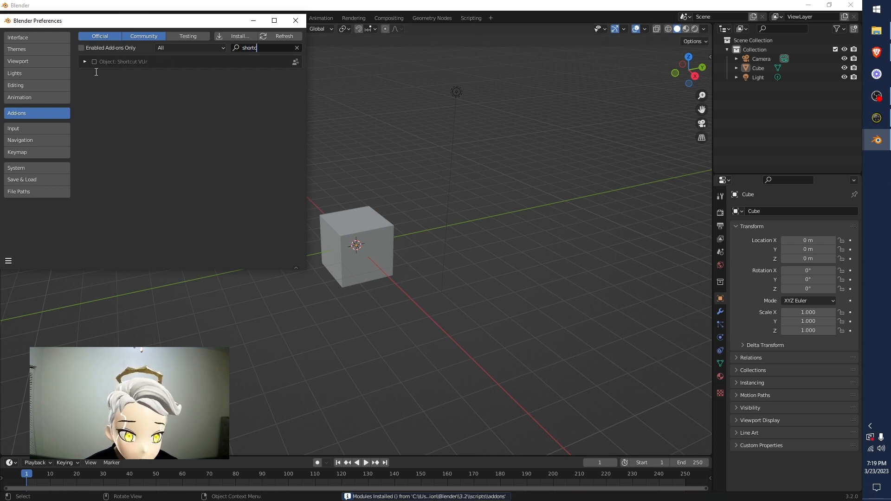
{"action": "left_click", "coordinate": [94, 61]}
{"action": "left_click", "coordinate": [85, 61]}
{"action": "left_click", "coordinate": [84, 62]}
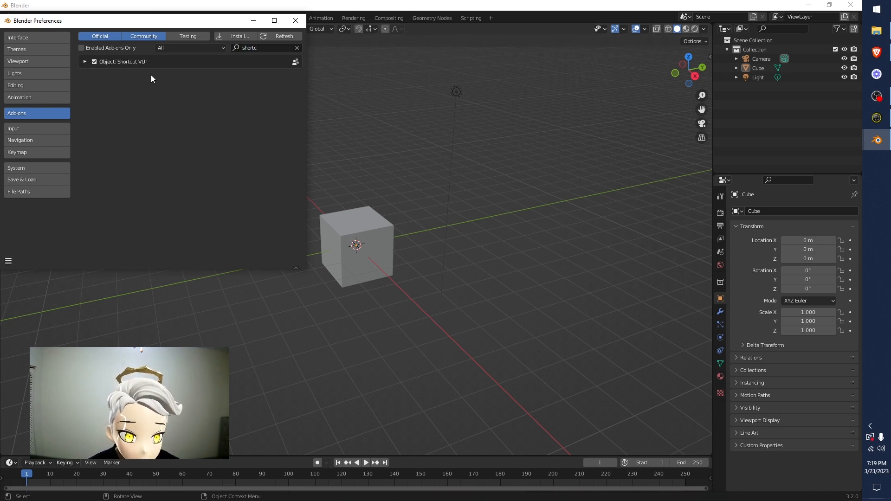
{"action": "left_click", "coordinate": [300, 50]}
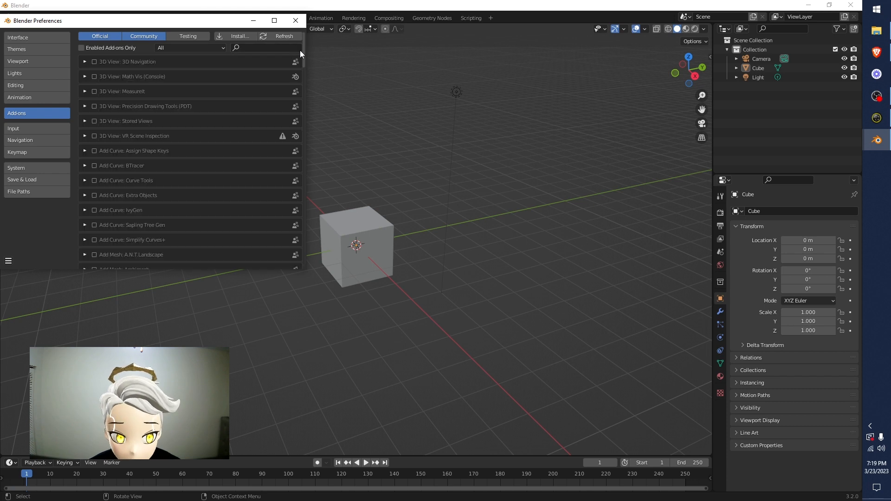
Show the viewport sidebar, start Shortcut VUr and test its on-screen input display in the viewport
{"action": "left_click", "coordinate": [709, 57]}
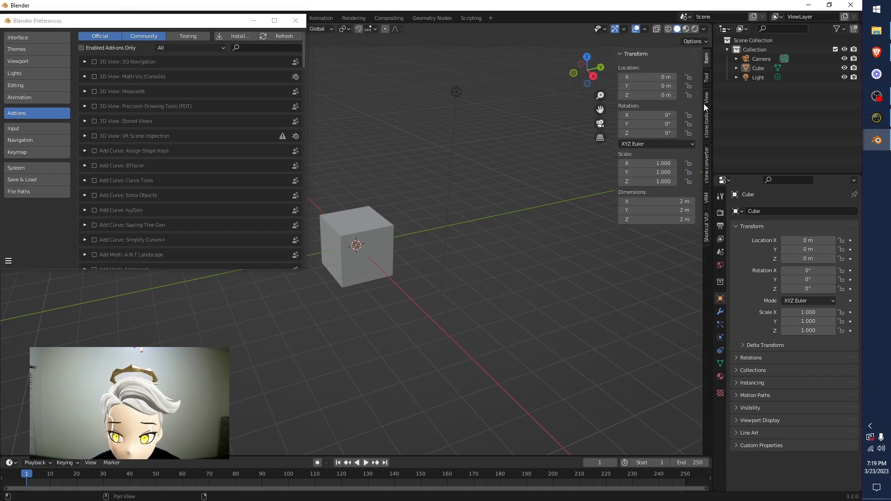
{"action": "left_click", "coordinate": [706, 220]}
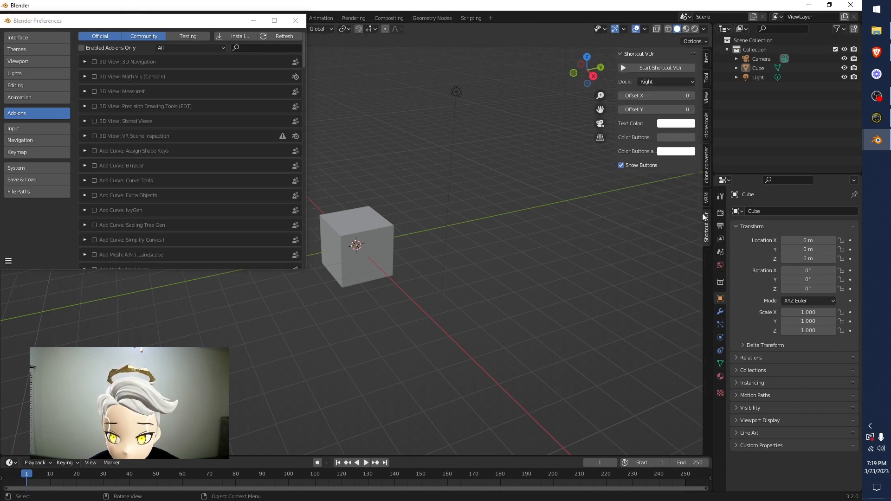
{"action": "left_click", "coordinate": [652, 67]}
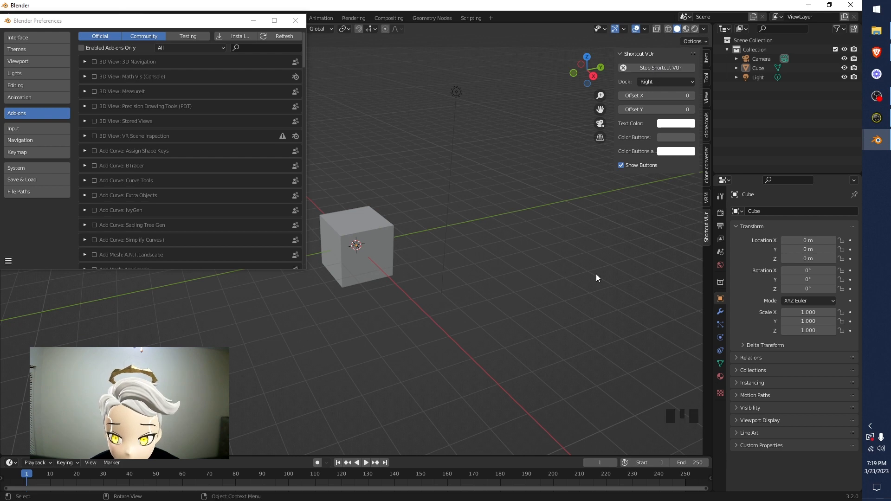
{"action": "left_click", "coordinate": [468, 268]}
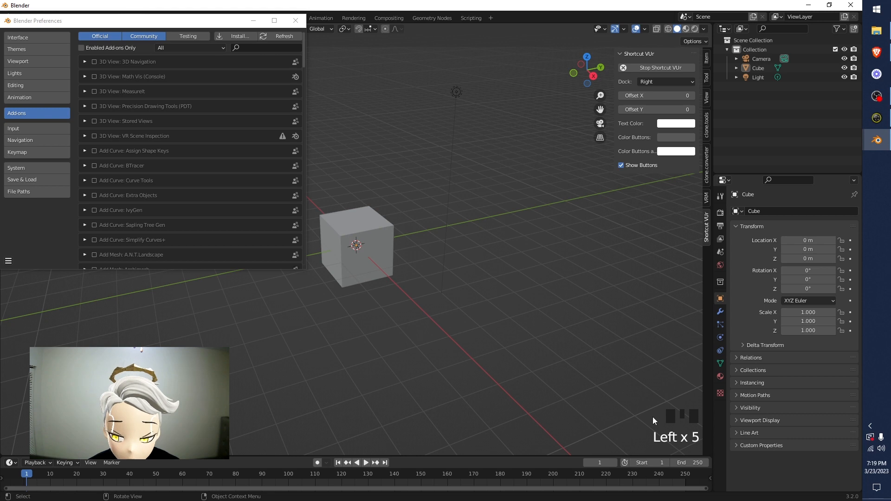
{"action": "right_click", "coordinate": [507, 245]}
{"action": "left_click", "coordinate": [478, 317]}
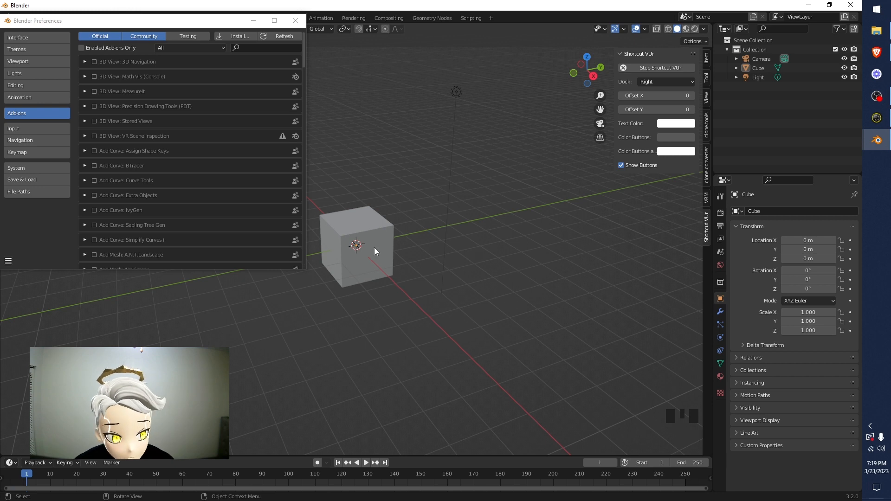
Install the clone.converter.1.0.zip add-on from the Files folder through the add-on preferences
{"action": "left_click_drag", "start_coordinate": [234, 21], "coordinate": [273, 56]}
{"action": "left_click", "coordinate": [274, 72]}
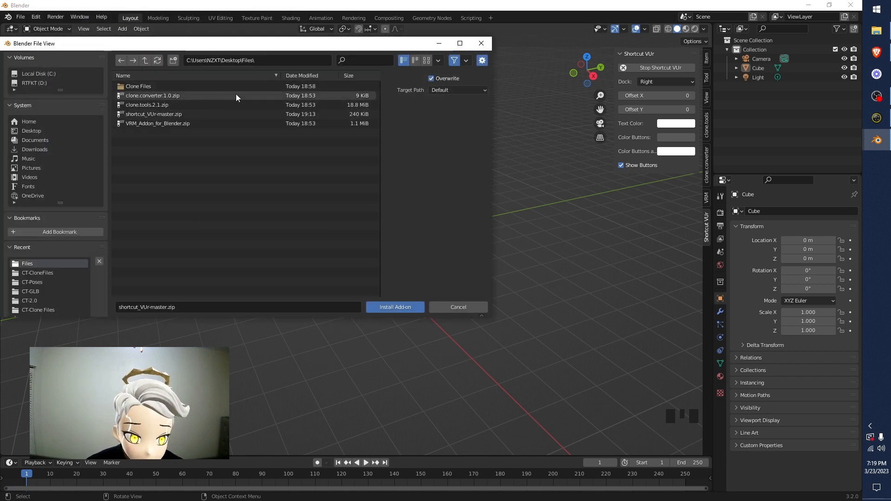
{"action": "left_click", "coordinate": [162, 96]}
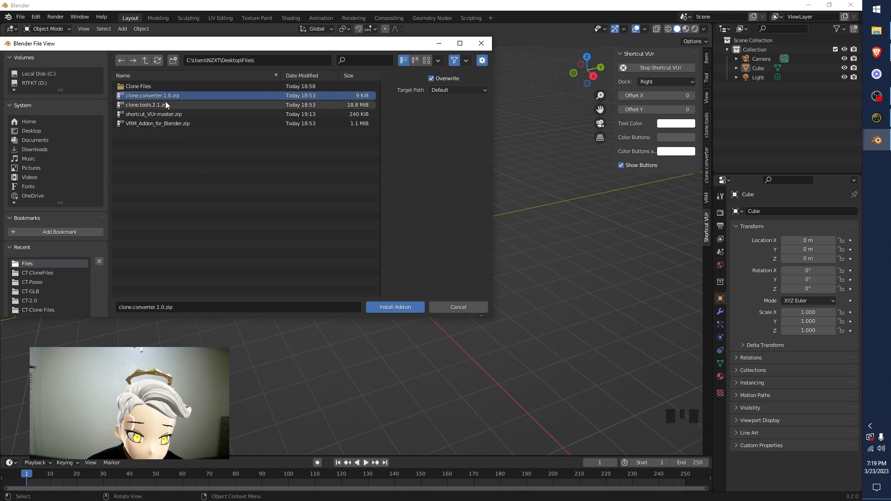
{"action": "left_click", "coordinate": [155, 105]}
{"action": "left_click", "coordinate": [168, 124]}
{"action": "left_click", "coordinate": [166, 95]}
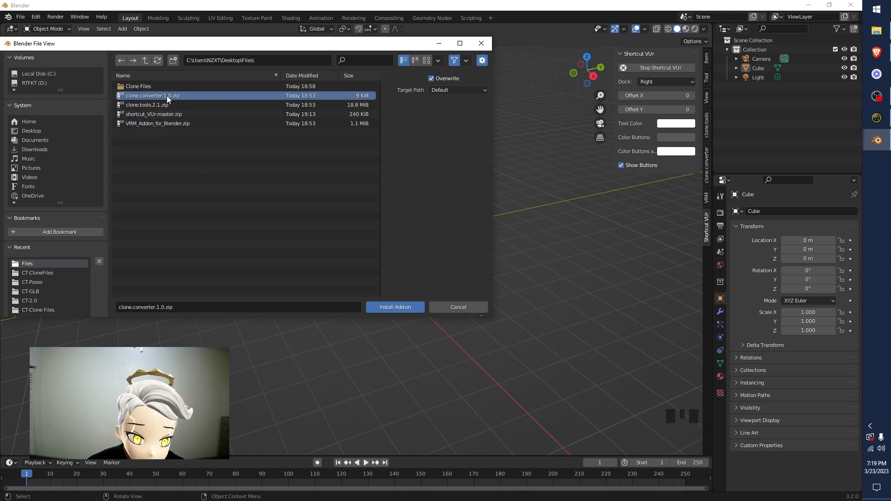
{"action": "left_click", "coordinate": [390, 308]}
Install the clone.tools.2.1.zip add-on from the Files folder
{"action": "left_click", "coordinate": [278, 73]}
{"action": "left_click", "coordinate": [252, 106]}
{"action": "left_click", "coordinate": [408, 304]}
Search the add-ons for "clone" and check the details of the clone.tools entry
{"action": "left_click", "coordinate": [285, 82]}
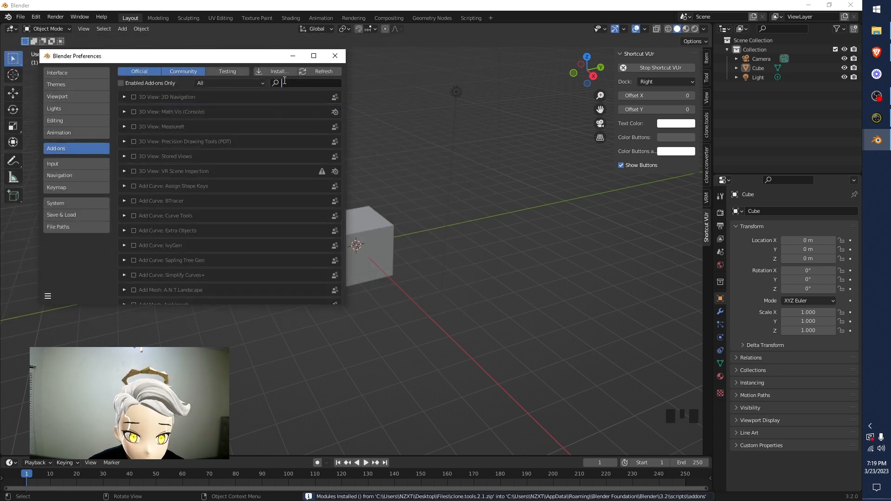
{"action": "type", "text": "clone"}
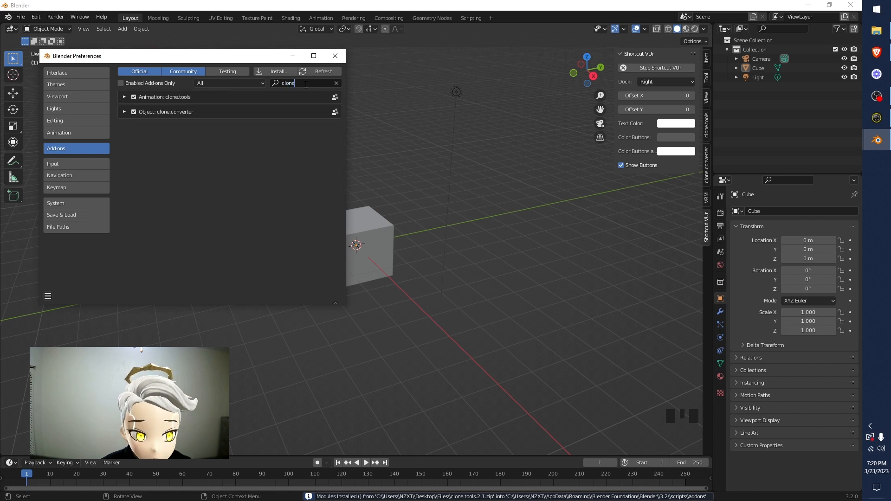
{"action": "left_click", "coordinate": [122, 98]}
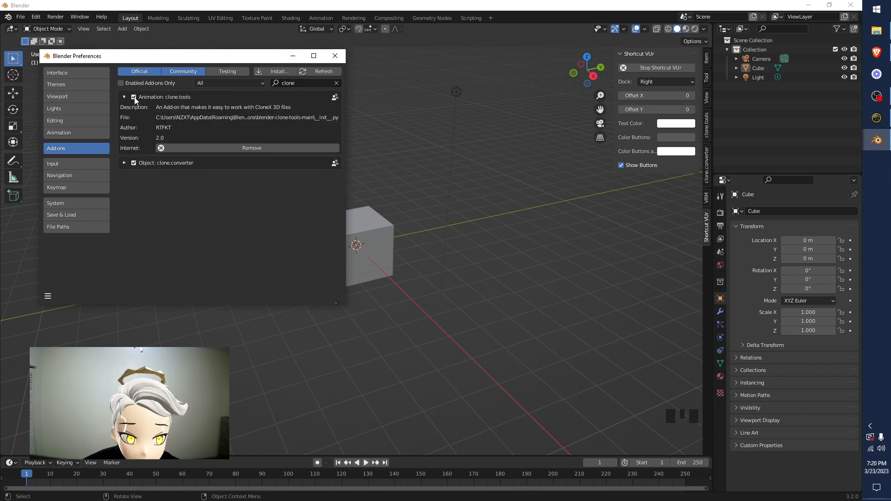
{"action": "left_click", "coordinate": [124, 98]}
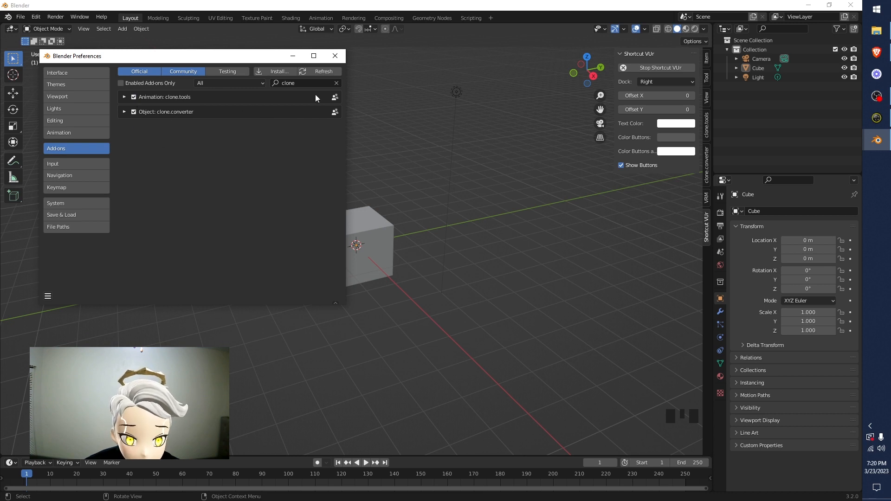
Search the add-ons for "vrm", clear the search filter and close the preferences
{"action": "left_click", "coordinate": [339, 83]}
{"action": "key", "text": "BackSpace"}
{"action": "type", "text": "vrm"}
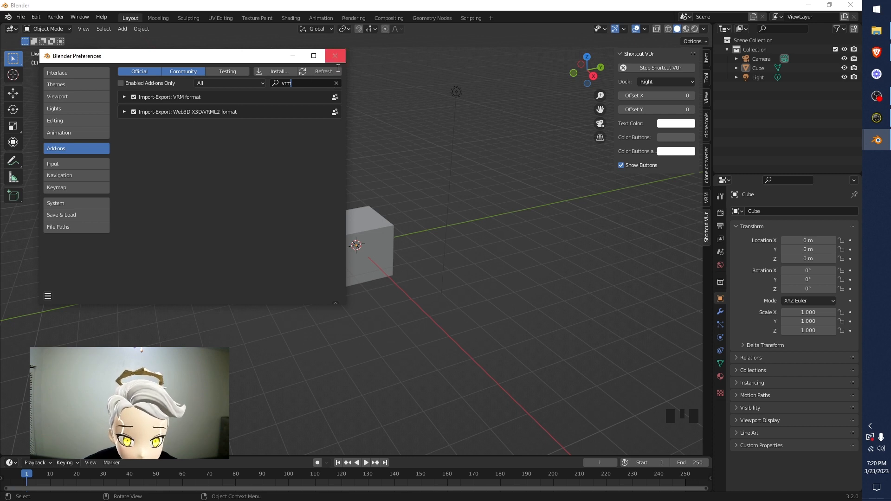
{"action": "left_click", "coordinate": [335, 82]}
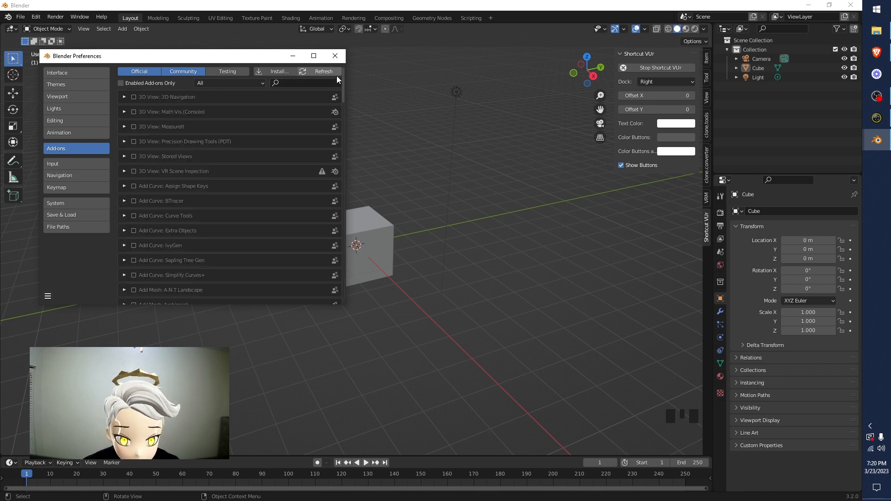
{"action": "left_click", "coordinate": [335, 56]}
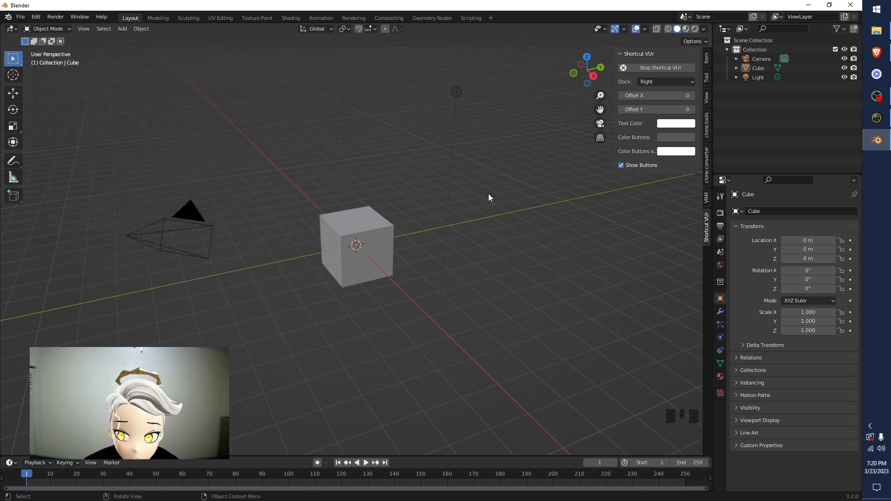
Hide and show the 3D viewport's sidebar repeatedly to try out its toggle
{"action": "key", "text": "n"}
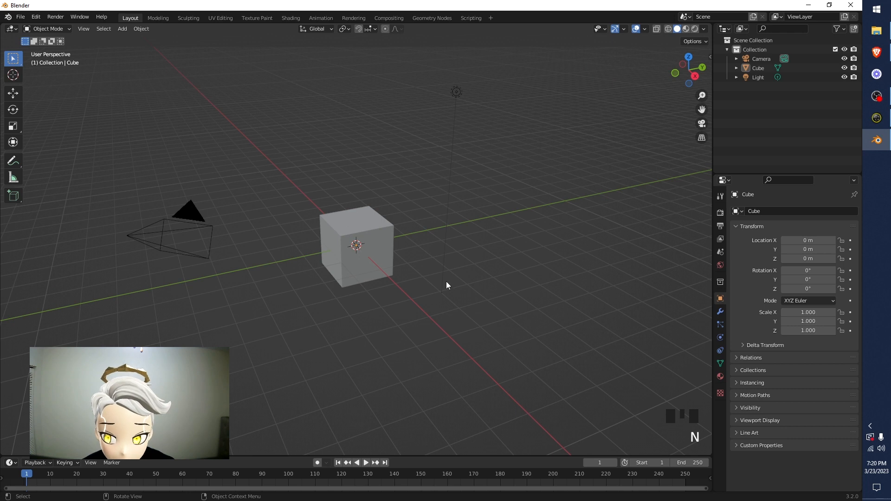
{"action": "left_click", "coordinate": [710, 55]}
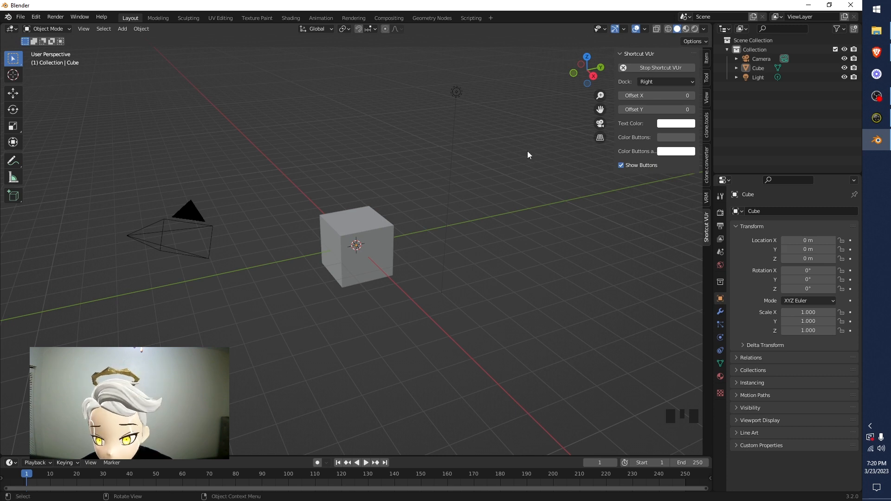
{"action": "key", "text": "n"}
{"action": "key", "text": "n"}
{"action": "key", "text": "n"}
{"action": "key", "text": "n"}
{"action": "key", "text": "n"}
{"action": "key", "text": "n"}
{"action": "key", "text": "n"}
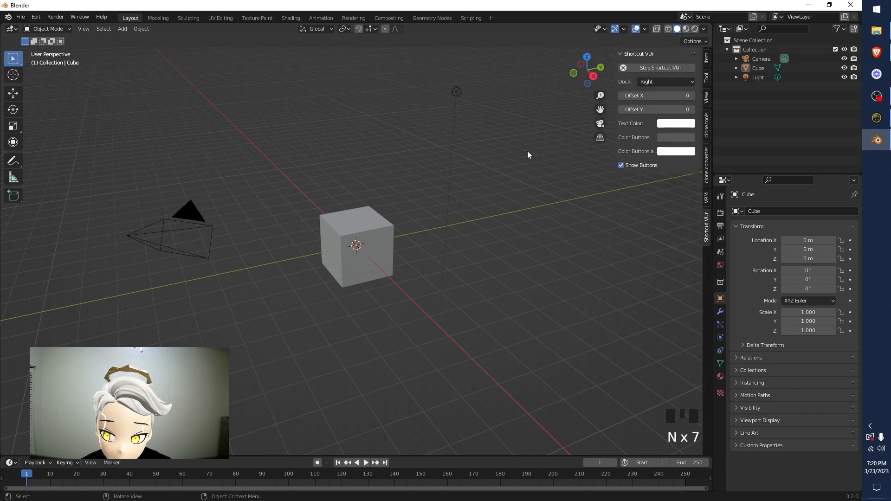
Bring up the clone.tools panel and copy the path of the Clone Files folder from File Explorer
{"action": "left_click", "coordinate": [708, 122]}
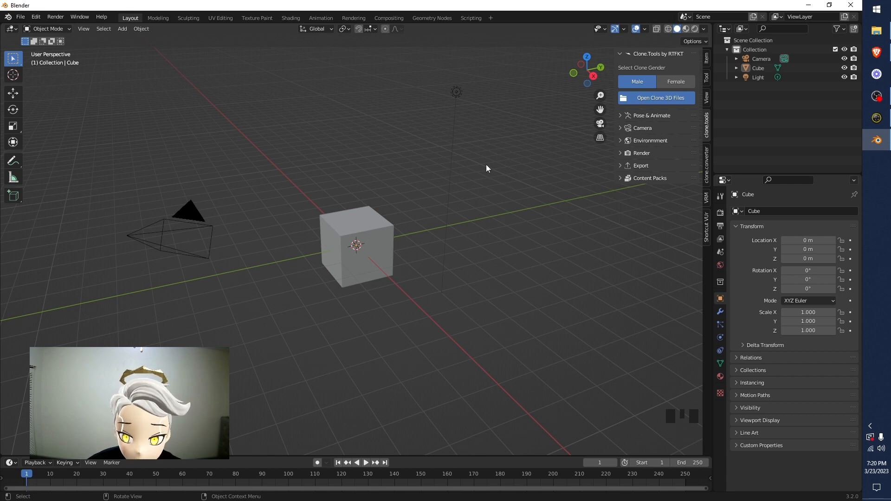
{"action": "mouse_move", "coordinate": [890, 74]}
{"action": "left_mouse_down"}
{"action": "mouse_move", "coordinate": [677, 73]}
{"action": "mouse_move", "coordinate": [281, 133]}
{"action": "mouse_move", "coordinate": [324, 134]}
{"action": "left_mouse_up"}
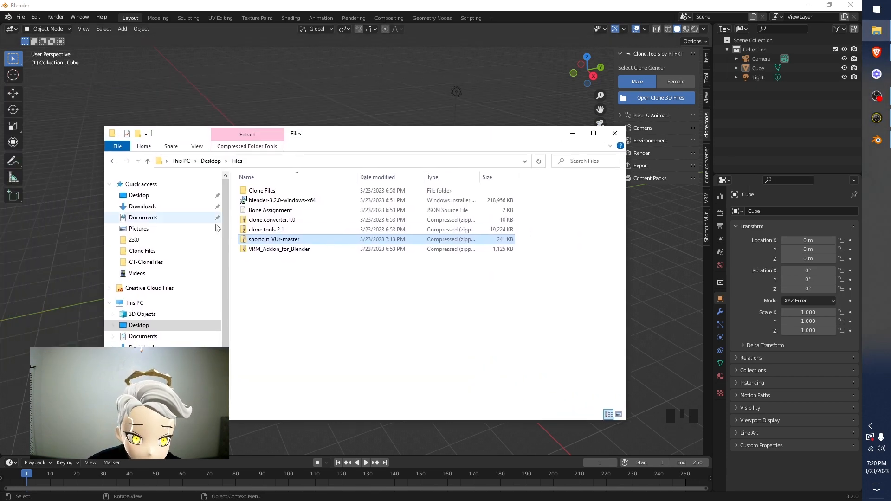
{"action": "double_click", "coordinate": [264, 192]}
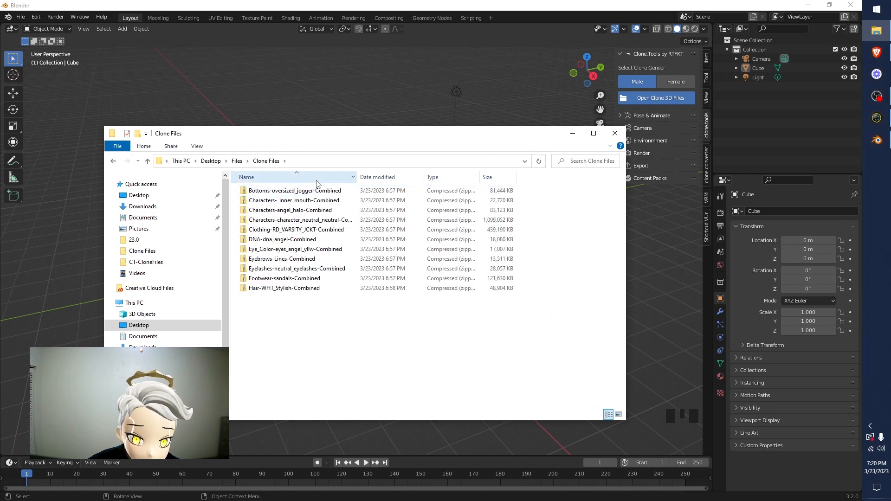
{"action": "left_click", "coordinate": [299, 160]}
{"action": "key", "text": "ctrl+c"}
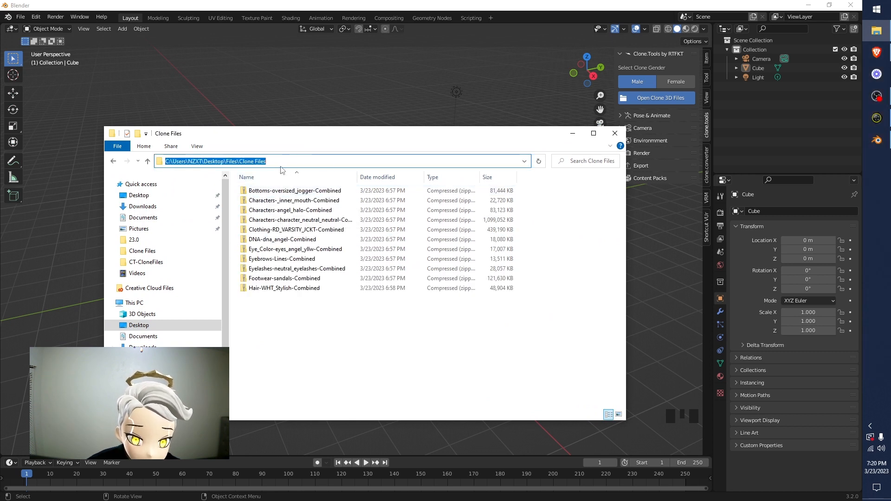
{"action": "right_click", "coordinate": [258, 161]}
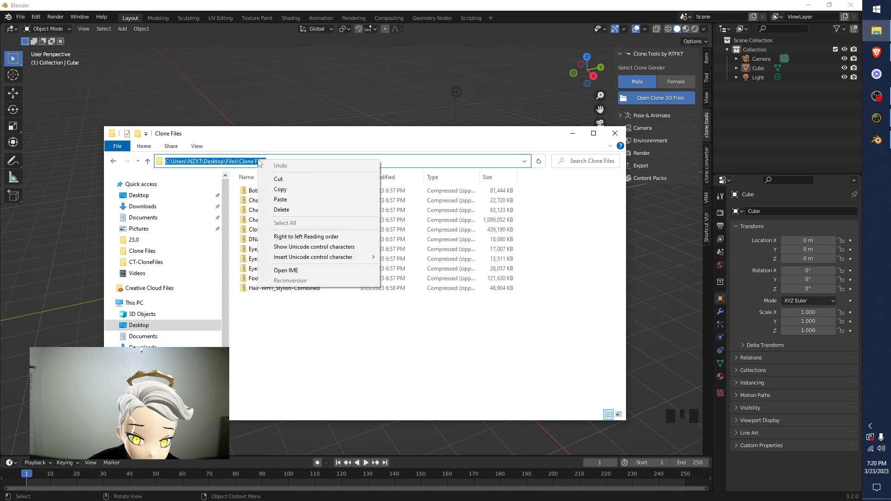
{"action": "left_click", "coordinate": [280, 188]}
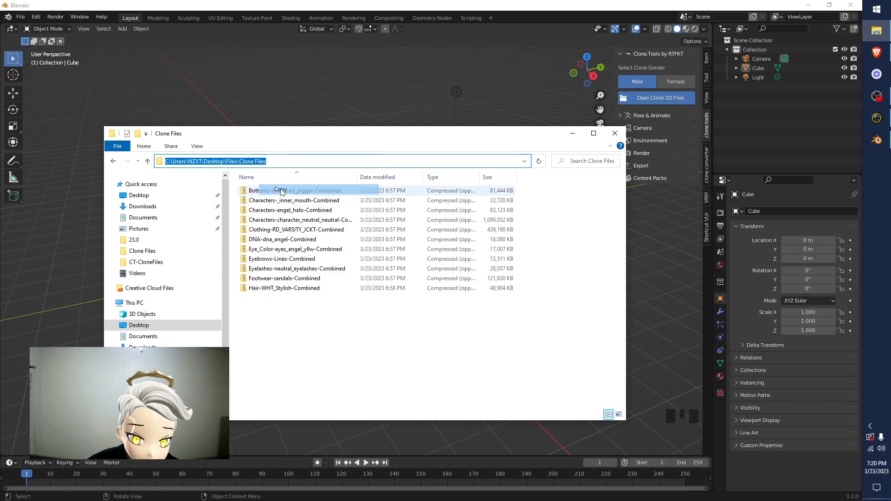
{"action": "left_click", "coordinate": [573, 133]}
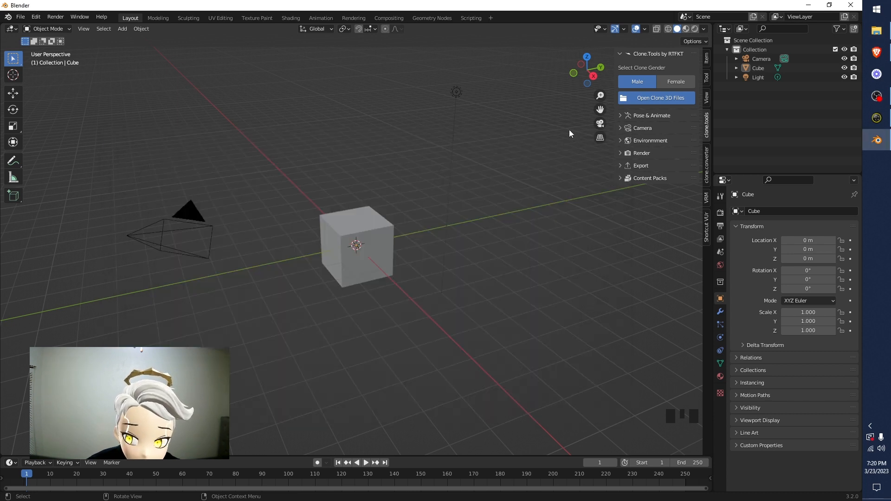
Open the Clone 3D files with clone.tools for the Male gender, pasting the copied Desktop\Files\Clone Files path as the location
{"action": "left_click", "coordinate": [650, 99]}
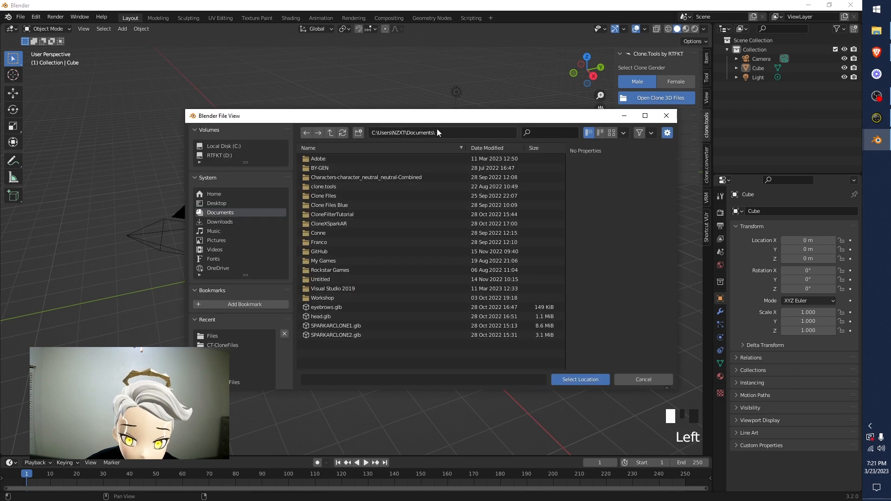
{"action": "left_click", "coordinate": [437, 132]}
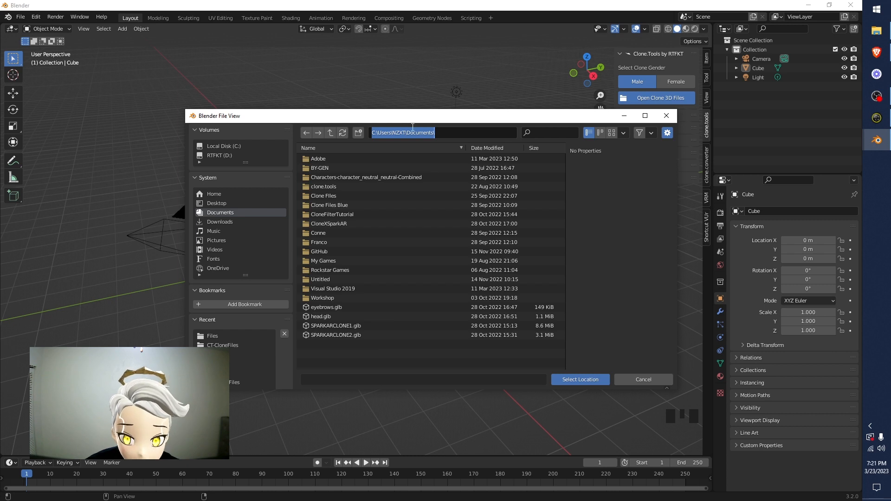
{"action": "key", "text": "ctrl+v"}
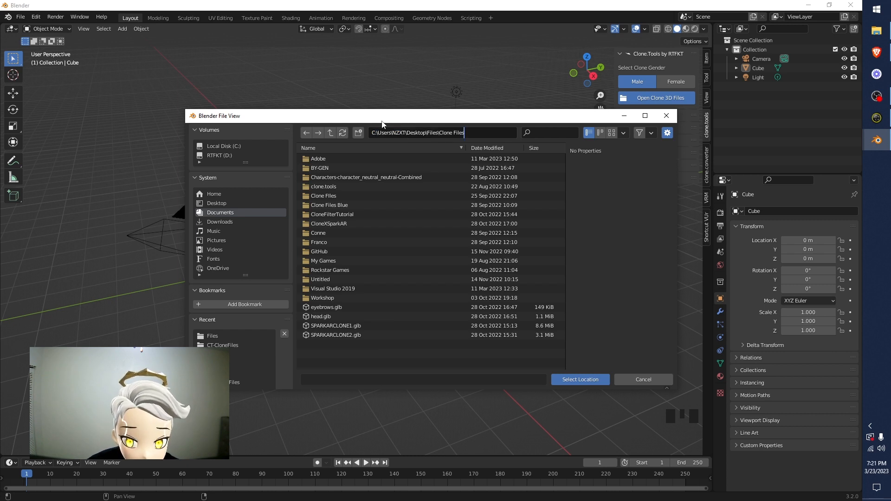
{"action": "key", "text": "Return"}
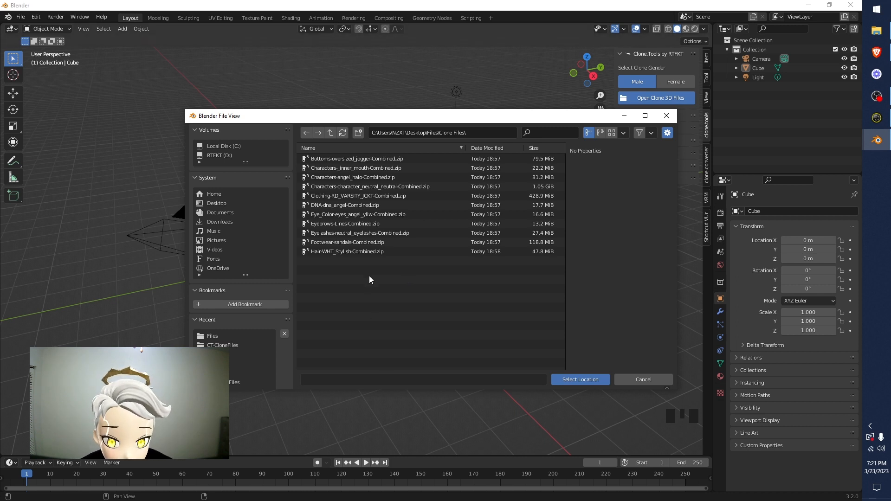
{"action": "left_click", "coordinate": [574, 380]}
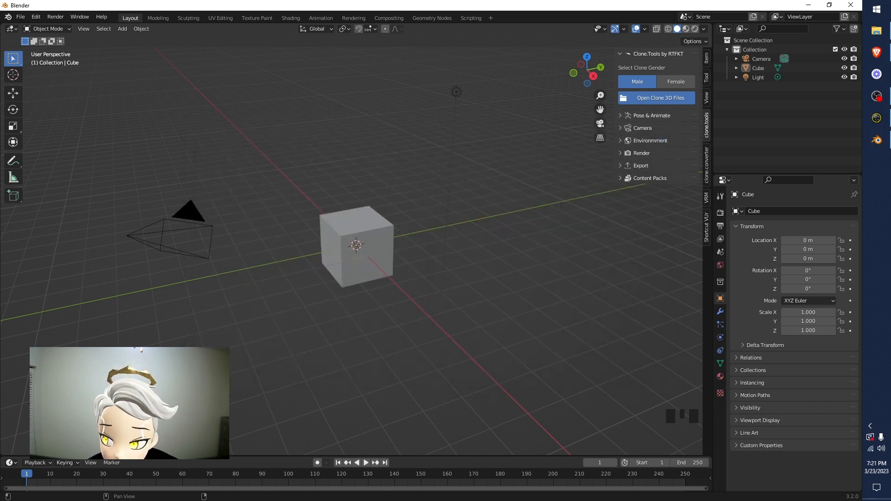
Examine the extracted folders and files in the Clone Files folder in File Explorer, and return to Blender
{"action": "left_click", "coordinate": [876, 31]}
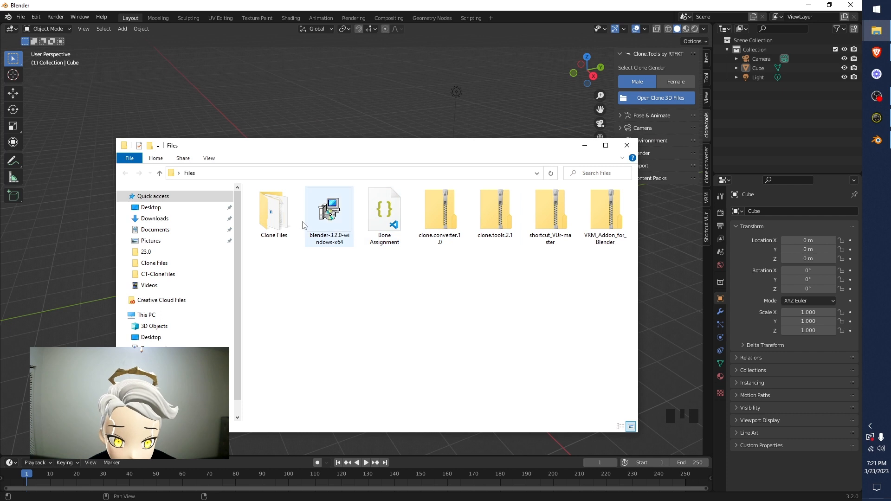
{"action": "left_click", "coordinate": [293, 223]}
{"action": "double_click", "coordinate": [279, 213]}
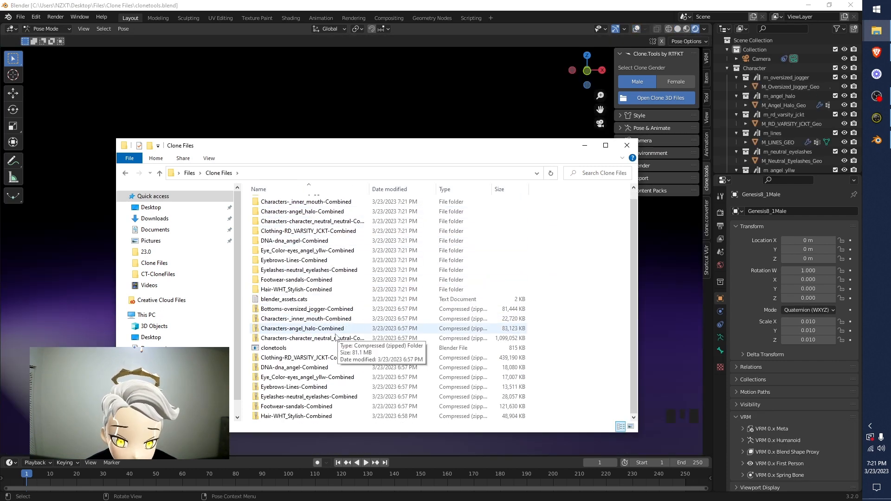
{"action": "scroll", "coordinate": [357, 278], "scroll_direction": "up", "scroll_amount": 1}
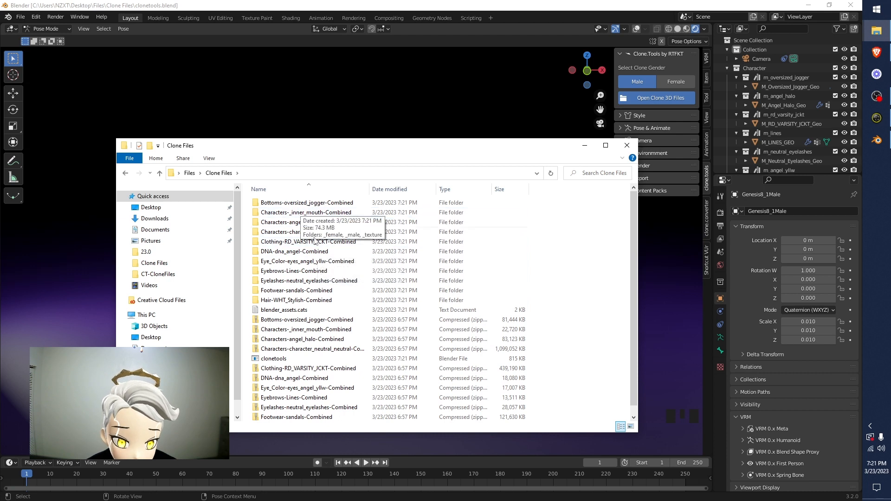
{"action": "scroll", "coordinate": [325, 355], "scroll_direction": "down", "scroll_amount": 1}
{"action": "scroll", "coordinate": [325, 371], "scroll_direction": "up", "scroll_amount": 1}
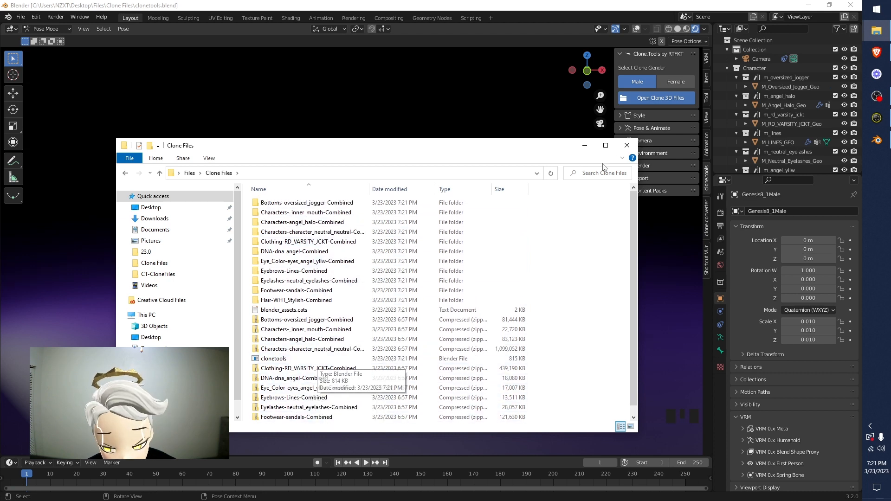
{"action": "left_click", "coordinate": [583, 147]}
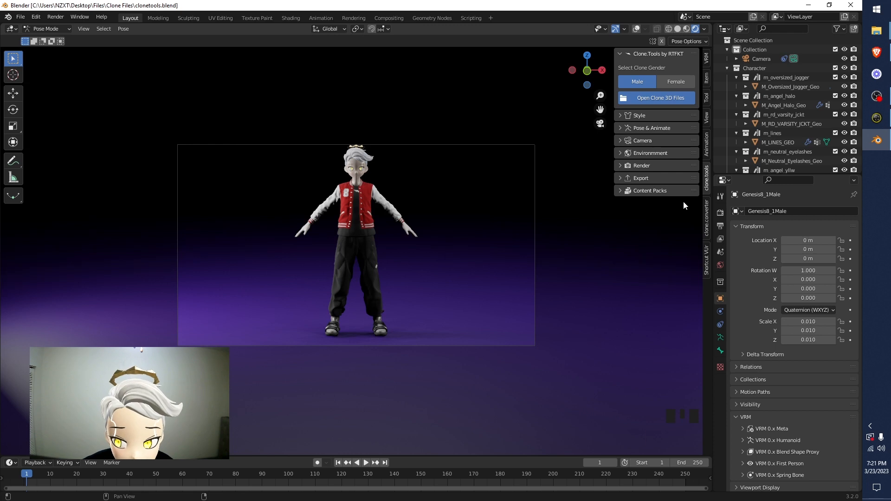
Look over the clone.converter sections and expand the Pose & Animate section of clone.tools
{"action": "left_click", "coordinate": [707, 220]}
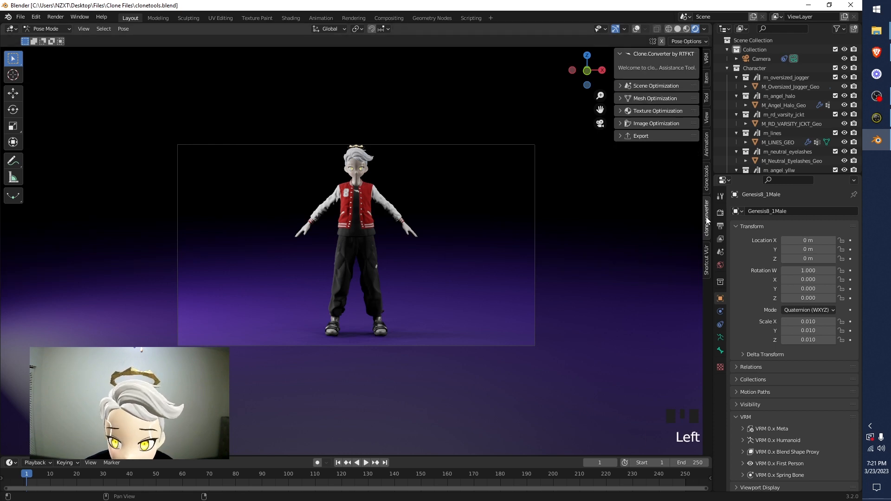
{"action": "left_click", "coordinate": [706, 186]}
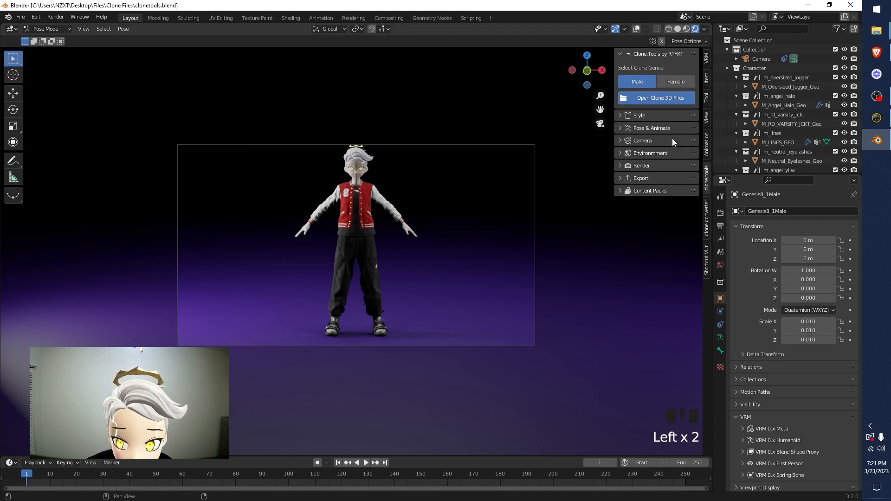
{"action": "left_click", "coordinate": [638, 127]}
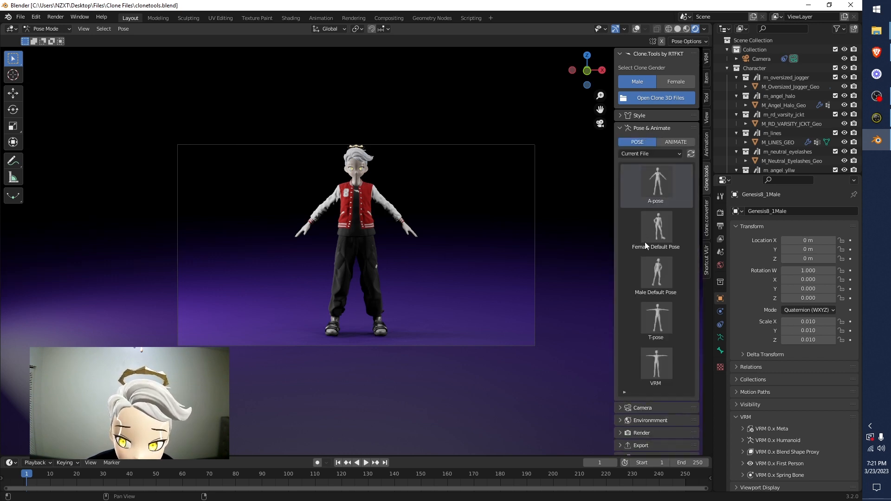
{"action": "left_click", "coordinate": [706, 218]}
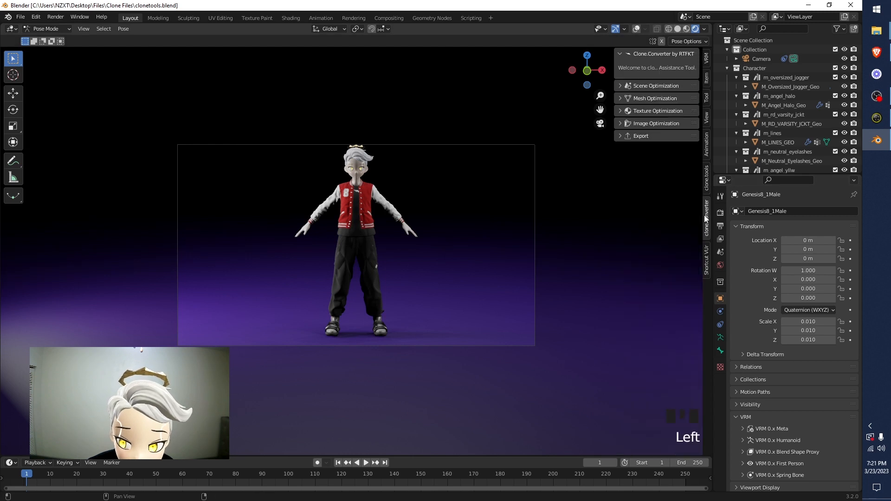
{"action": "left_click", "coordinate": [706, 184]}
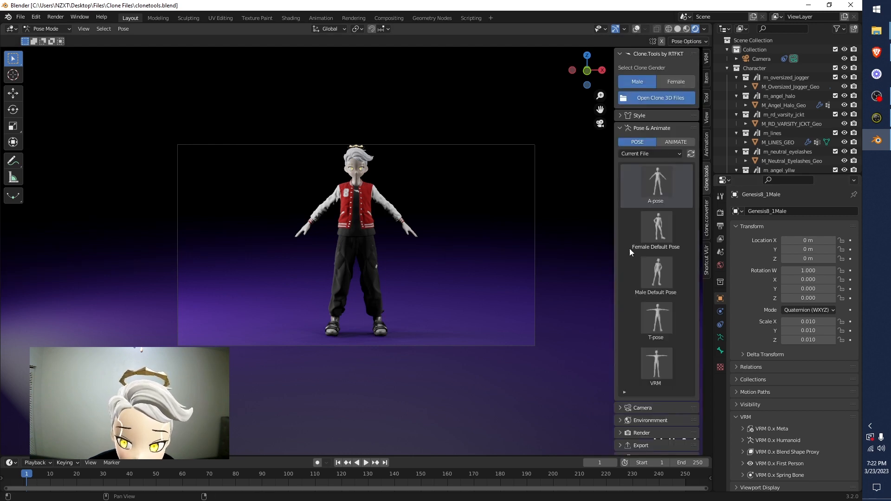
Run all scene optimizations in clone.converter to remove lights, cameras, empties and empty collections, and frame the character from the front
{"action": "left_click", "coordinate": [707, 213]}
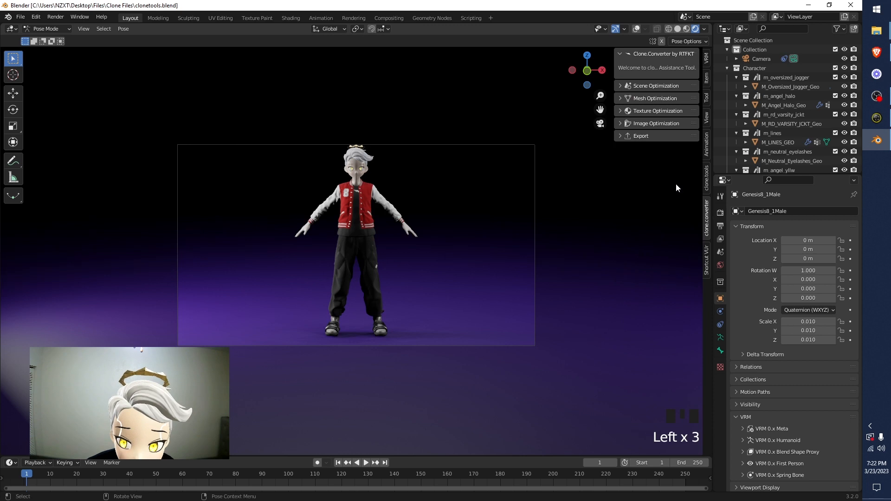
{"action": "left_click_drag", "start_coordinate": [612, 87], "coordinate": [443, 83]}
{"action": "left_click", "coordinate": [477, 69]}
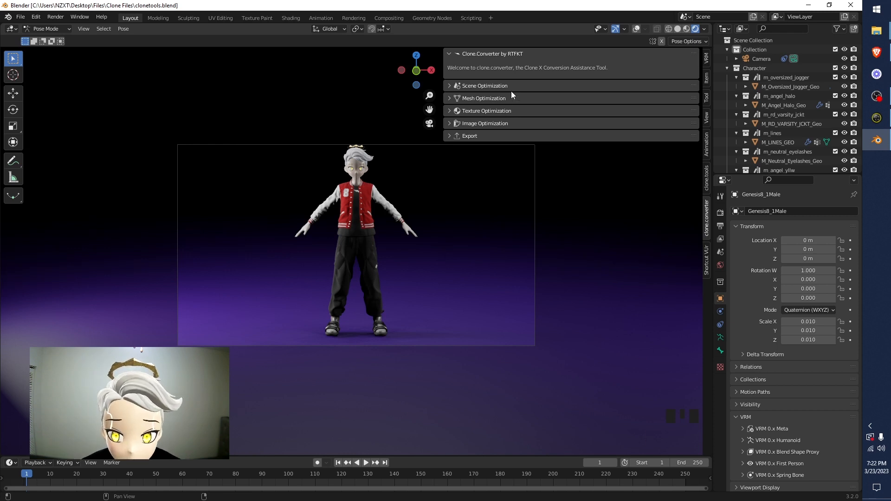
{"action": "left_click", "coordinate": [470, 86]}
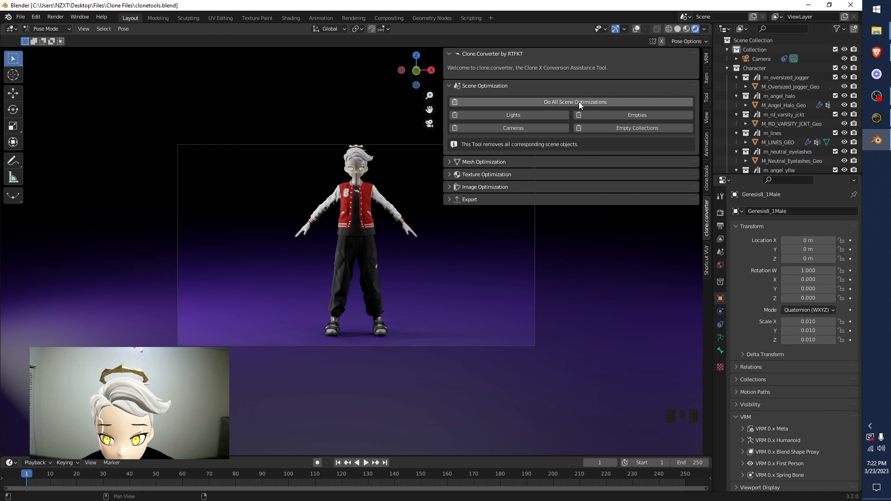
{"action": "left_click", "coordinate": [554, 99]}
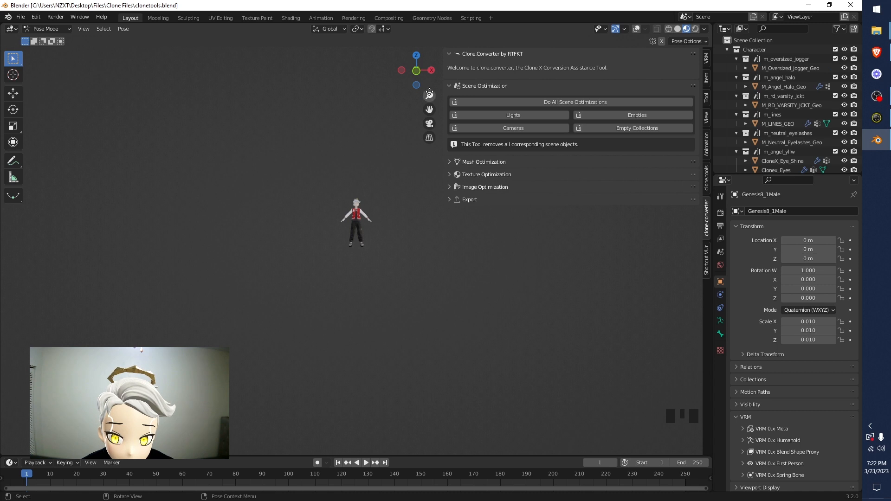
{"action": "left_click_drag", "start_coordinate": [431, 96], "coordinate": [431, 47]}
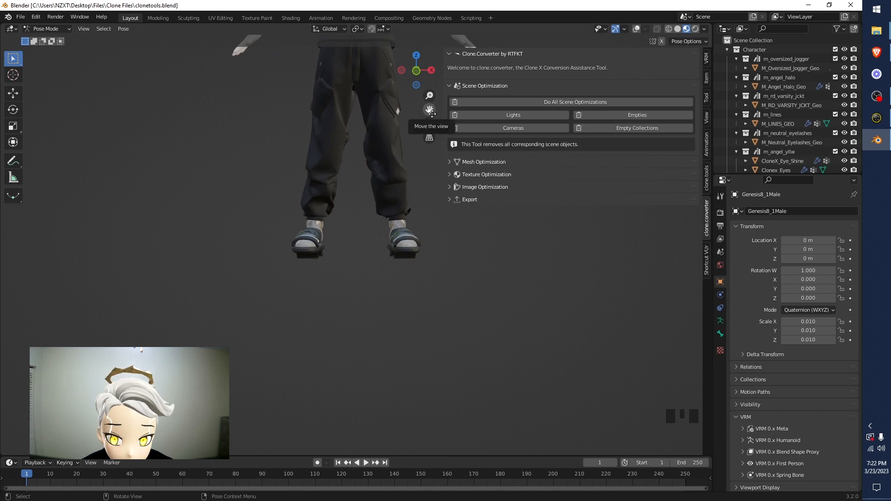
{"action": "left_click_drag", "start_coordinate": [430, 110], "coordinate": [300, 300]}
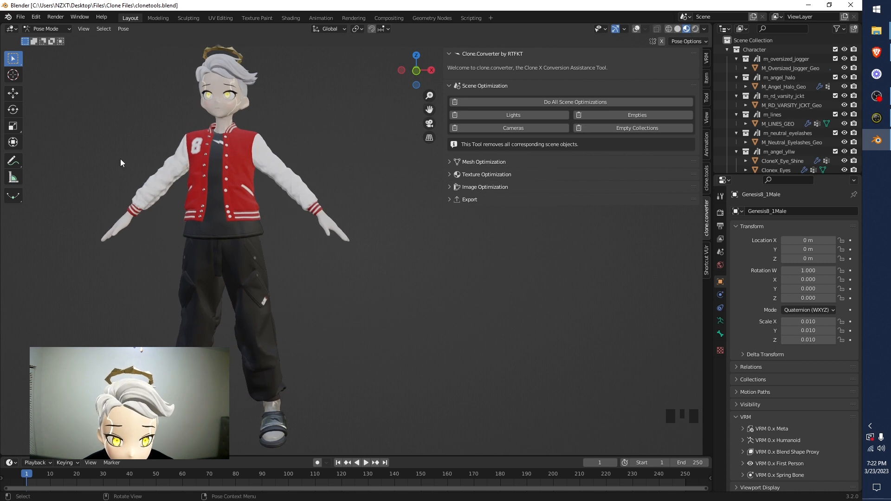
{"action": "left_click", "coordinate": [417, 75]}
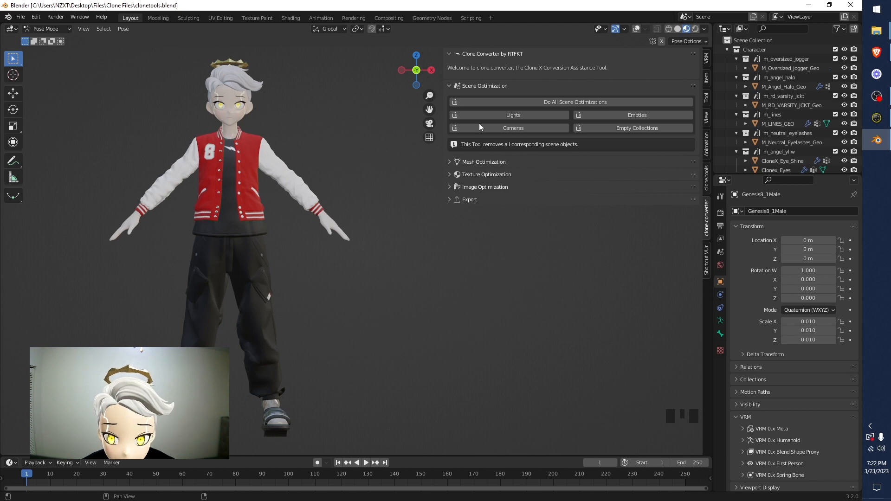
{"action": "left_click", "coordinate": [478, 86]}
Optimize the character's meshes with clone.converter and remove CloneX_Eye_Shine from the mesh list
{"action": "left_click", "coordinate": [500, 99]}
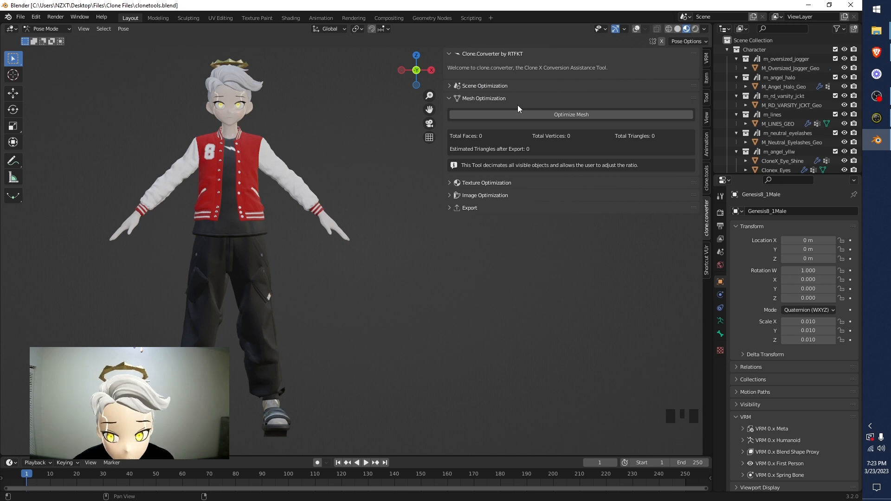
{"action": "left_click", "coordinate": [500, 113]}
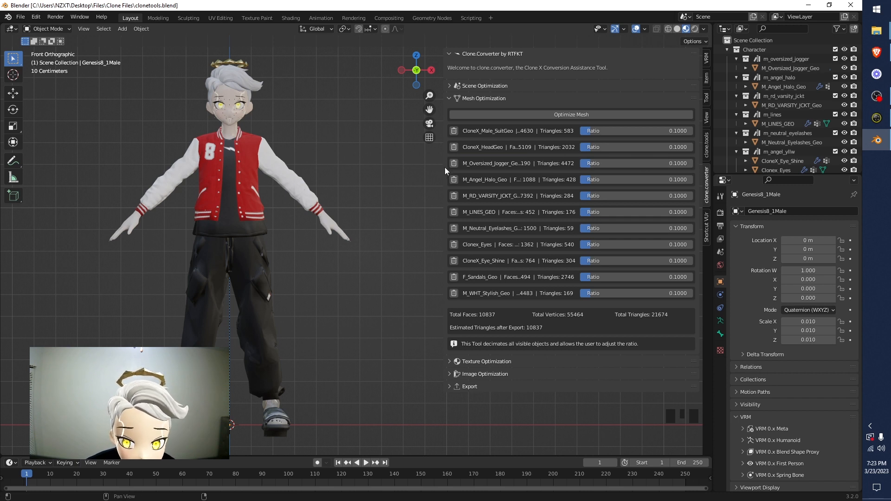
{"action": "left_click_drag", "start_coordinate": [443, 166], "coordinate": [316, 171]}
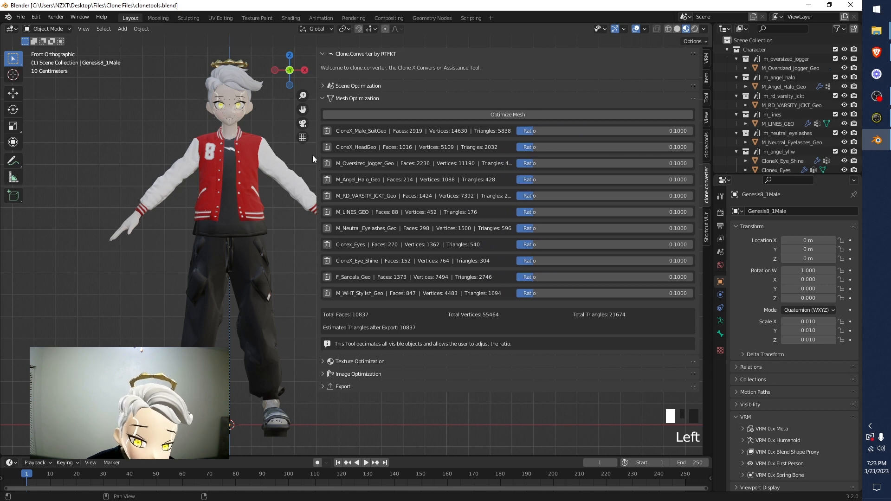
{"action": "left_click_drag", "start_coordinate": [302, 109], "coordinate": [241, 120]}
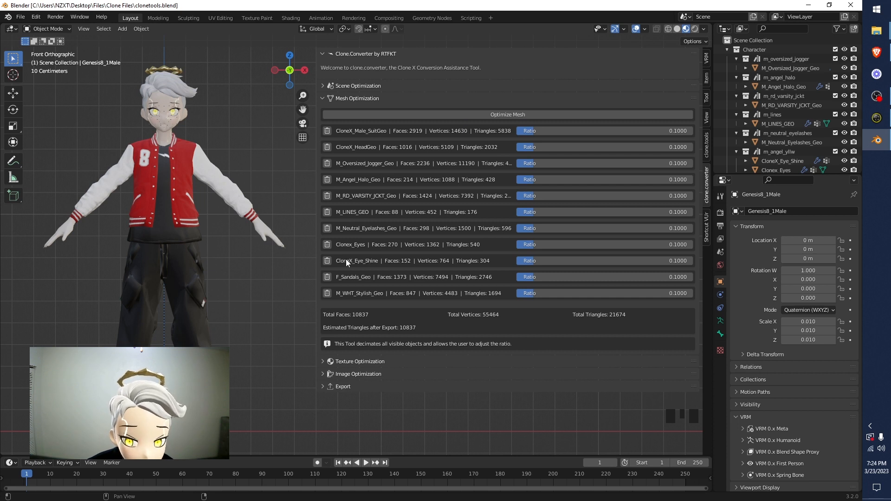
{"action": "left_click", "coordinate": [327, 261]}
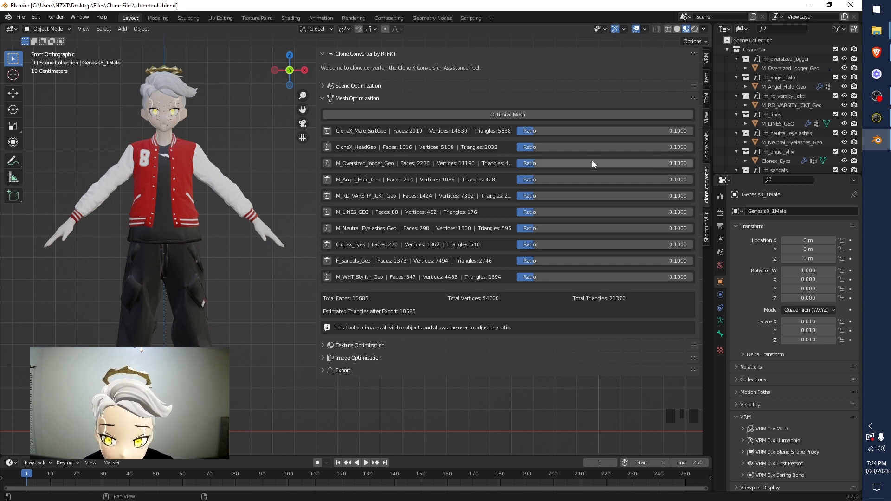
Set the decimation ratio of CloneX_HeadGeo to 0.15 and close the mesh optimization settings
{"action": "left_click", "coordinate": [537, 147]}
{"action": "left_click_drag", "start_coordinate": [536, 147], "coordinate": [578, 146]}
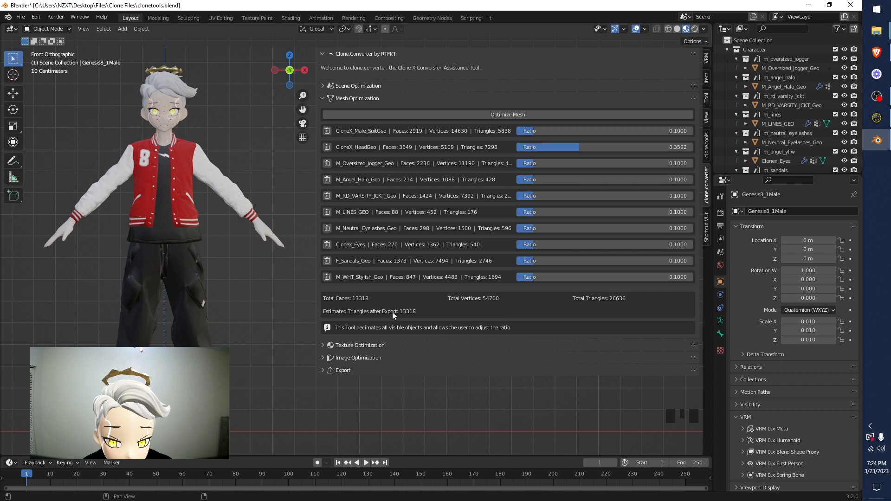
{"action": "mouse_move", "coordinate": [541, 147]}
{"action": "left_mouse_down"}
{"action": "mouse_move", "coordinate": [584, 147]}
{"action": "mouse_move", "coordinate": [521, 146]}
{"action": "mouse_move", "coordinate": [546, 146]}
{"action": "left_mouse_up"}
{"action": "left_click", "coordinate": [546, 147]}
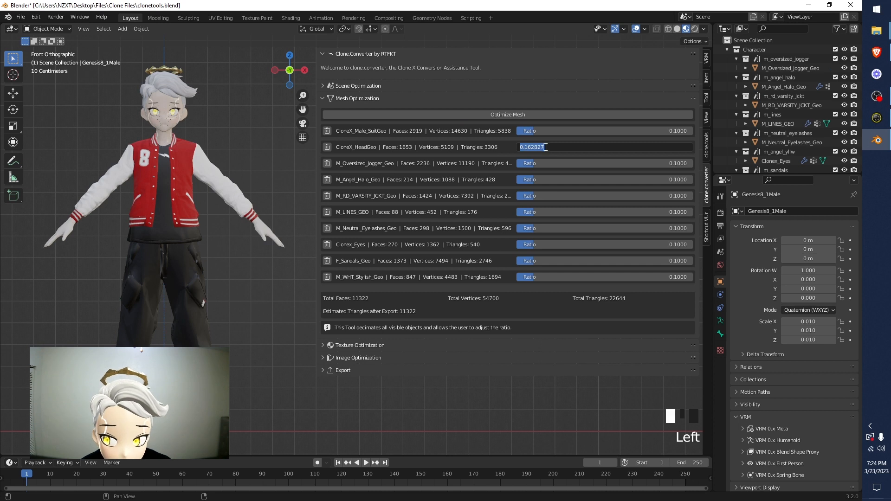
{"action": "type", "text": ".15"}
{"action": "key", "text": "Return"}
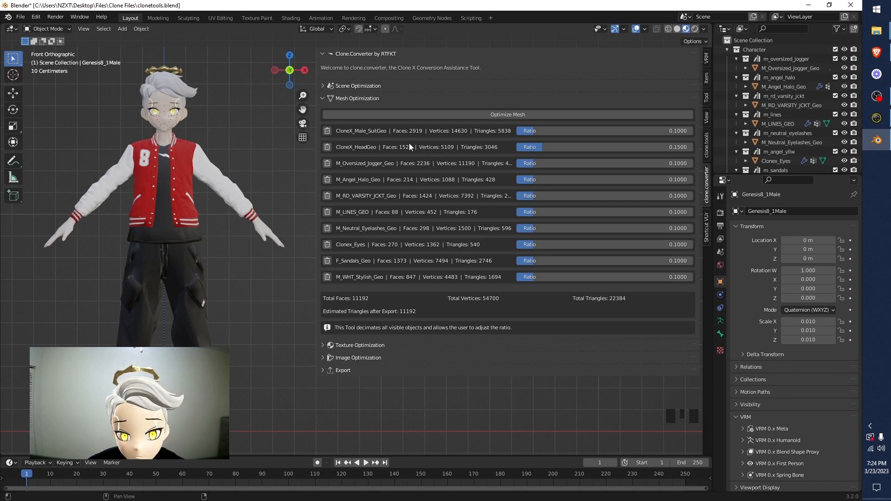
{"action": "left_click", "coordinate": [358, 99]}
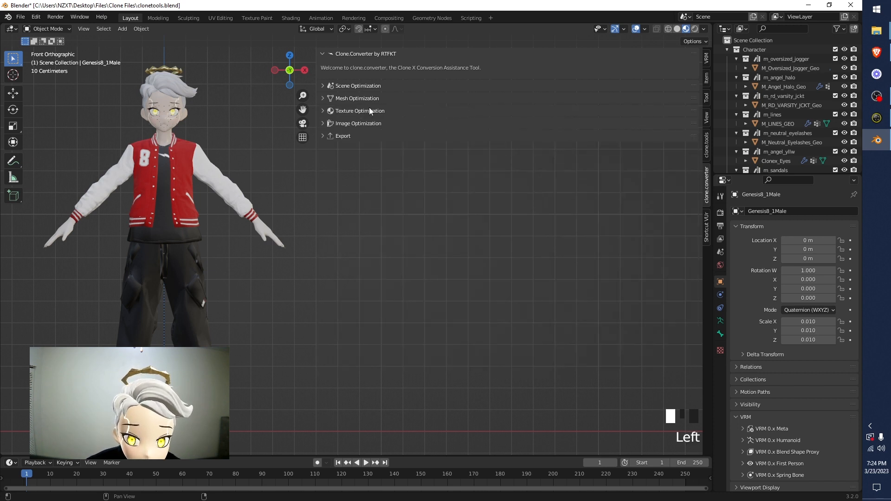
Run all texture optimizations in clone.converter and check the character's head and halo
{"action": "left_click", "coordinate": [362, 111]}
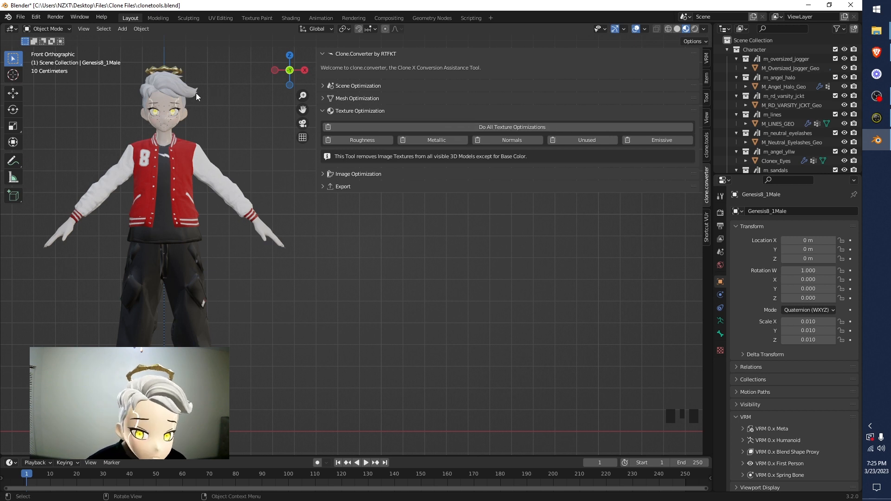
{"action": "scroll", "coordinate": [170, 105], "scroll_direction": "up", "scroll_amount": 8}
{"action": "scroll", "coordinate": [275, 105], "scroll_direction": "down", "scroll_amount": 4}
{"action": "left_click_drag", "start_coordinate": [303, 110], "coordinate": [541, 372]}
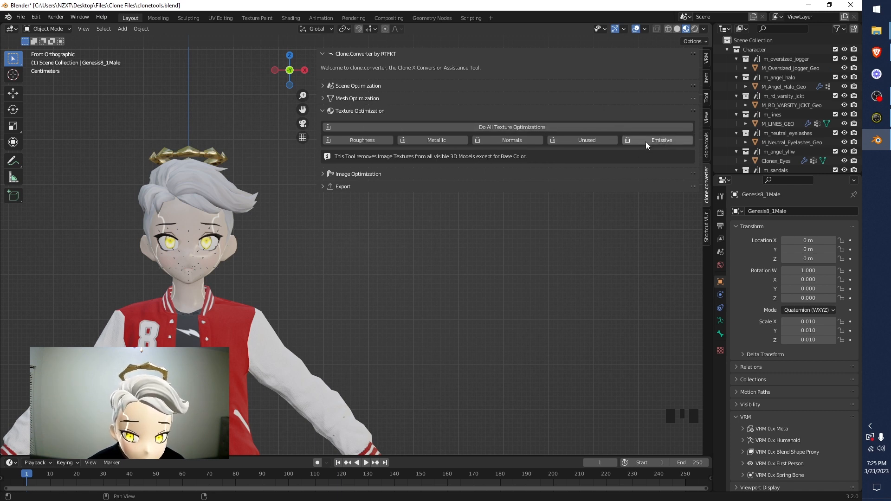
{"action": "left_click", "coordinate": [562, 127]}
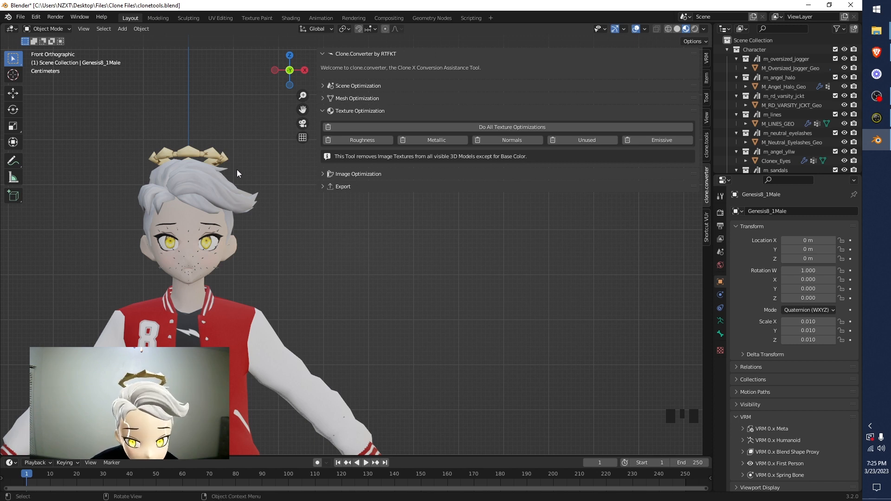
{"action": "scroll", "coordinate": [254, 179], "scroll_direction": "down", "scroll_amount": 4}
{"action": "scroll", "coordinate": [269, 190], "scroll_direction": "up", "scroll_amount": 4}
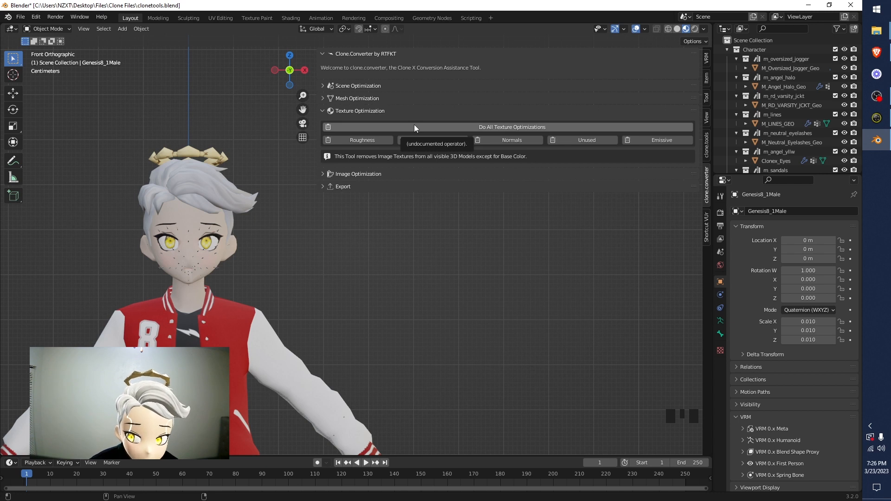
Remove the roughness, metallic, normals and unused textures individually from the already optimized character
{"action": "left_click", "coordinate": [377, 139]}
{"action": "left_click", "coordinate": [433, 140]}
{"action": "left_click", "coordinate": [525, 140]}
{"action": "left_click", "coordinate": [584, 140]}
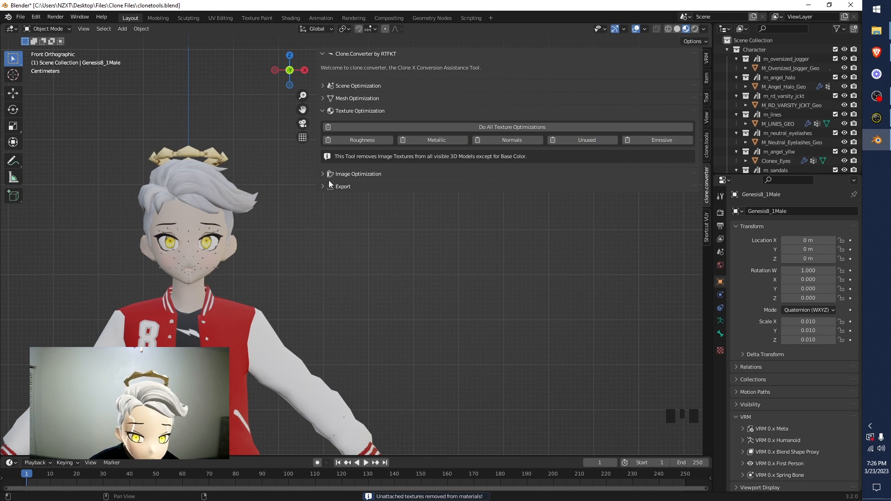
{"action": "scroll", "coordinate": [277, 164], "scroll_direction": "up", "scroll_amount": 4}
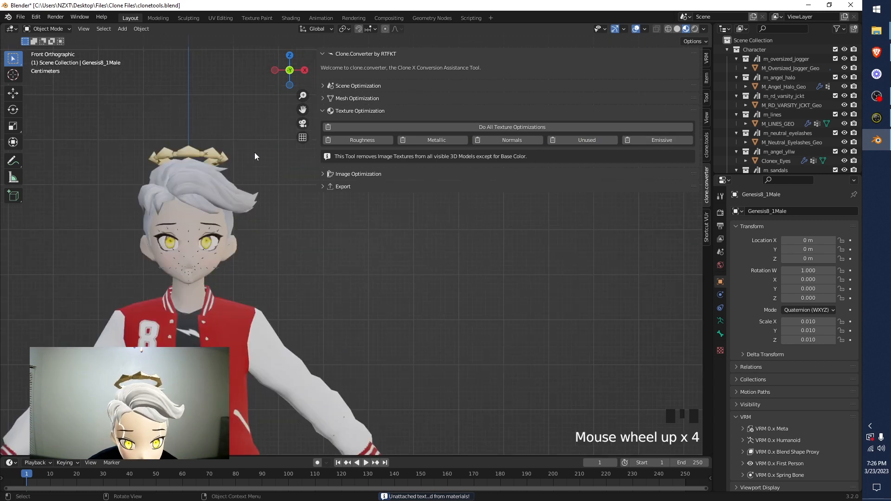
{"action": "left_click", "coordinate": [258, 158]}
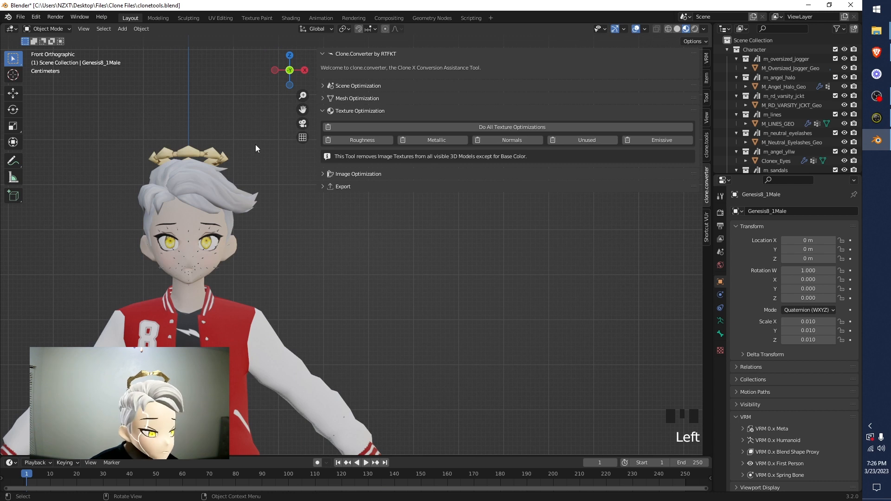
Undo the texture optimizations and inspect the character's face, halo and jacket
{"action": "key", "text": "ctrl+z"}
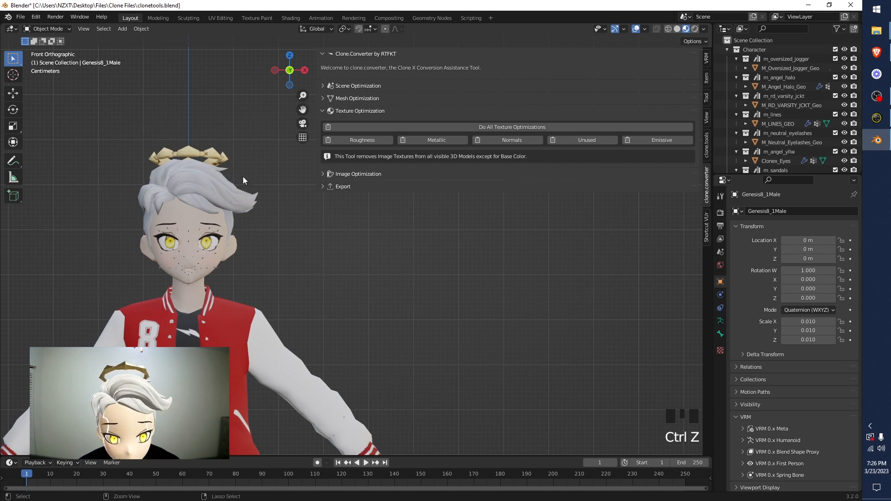
{"action": "scroll", "coordinate": [246, 183], "scroll_direction": "down", "scroll_amount": 4}
{"action": "scroll", "coordinate": [261, 198], "scroll_direction": "up", "scroll_amount": 4}
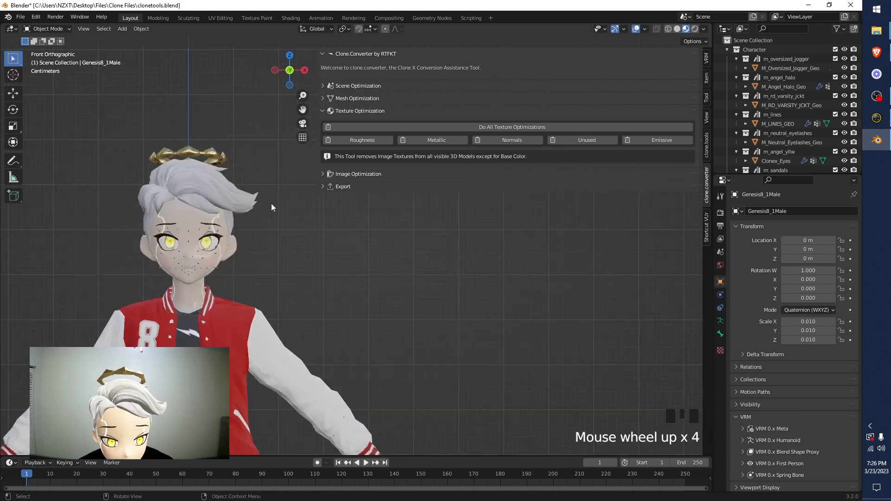
{"action": "middle_click_drag", "start_coordinate": [290, 268], "coordinate": [297, 187], "text": "shift"}
{"action": "scroll", "coordinate": [307, 222], "scroll_direction": "up", "scroll_amount": 8}
{"action": "scroll", "coordinate": [310, 241], "scroll_direction": "down", "scroll_amount": 8}
{"action": "scroll", "coordinate": [312, 246], "scroll_direction": "down", "scroll_amount": 4}
{"action": "scroll", "coordinate": [309, 252], "scroll_direction": "up", "scroll_amount": 4}
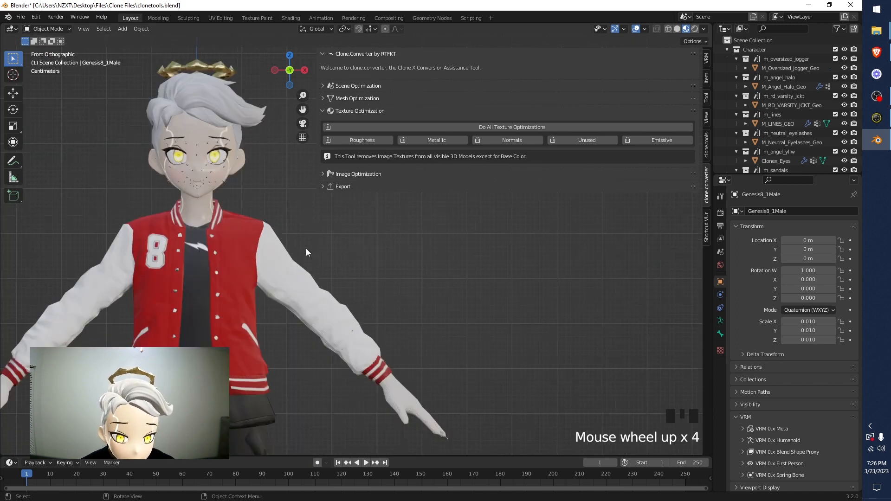
{"action": "middle_click_drag", "start_coordinate": [300, 236], "coordinate": [322, 226], "text": "shift"}
{"action": "middle_click_drag", "start_coordinate": [424, 235], "coordinate": [426, 252], "text": "shift"}
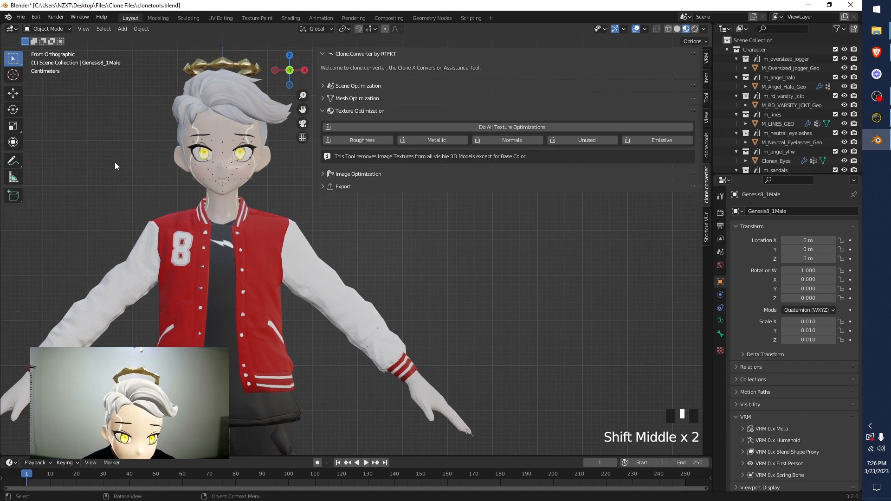
Save the Blender file and remove only the roughness, metallic, normals and unused textures, leaving out the emissive removal
{"action": "left_click", "coordinate": [24, 17]}
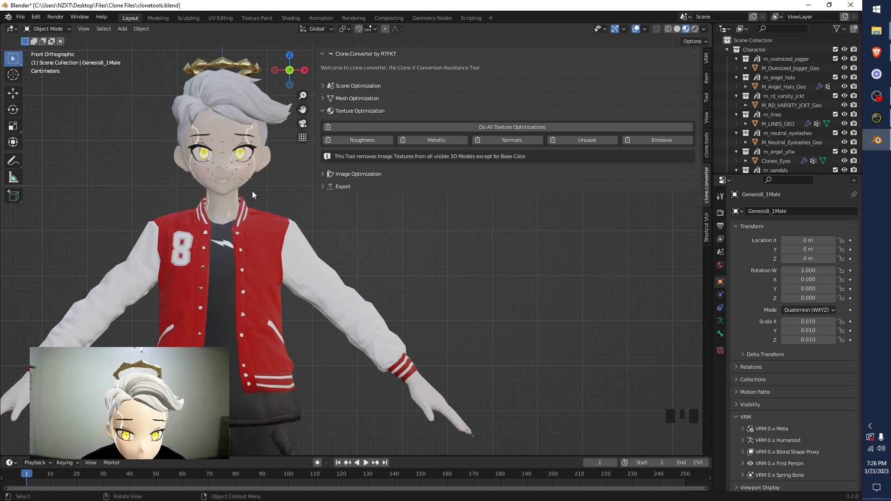
{"action": "left_click", "coordinate": [367, 140]}
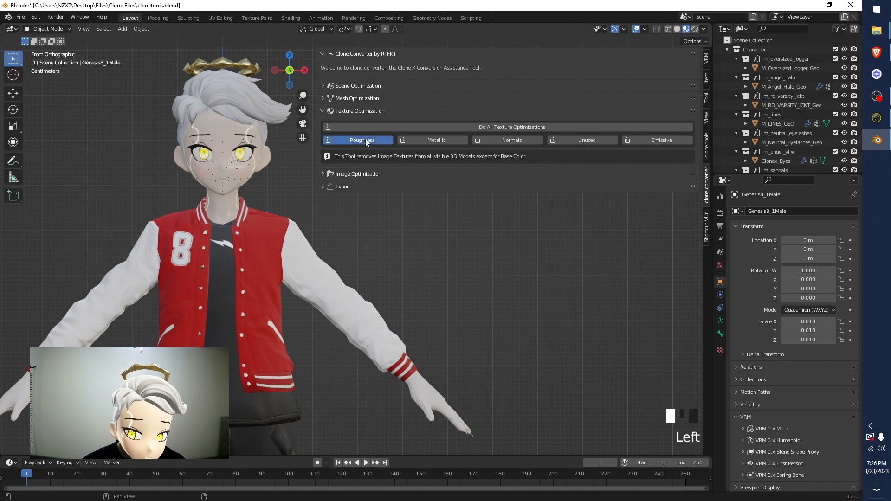
{"action": "left_click", "coordinate": [429, 138]}
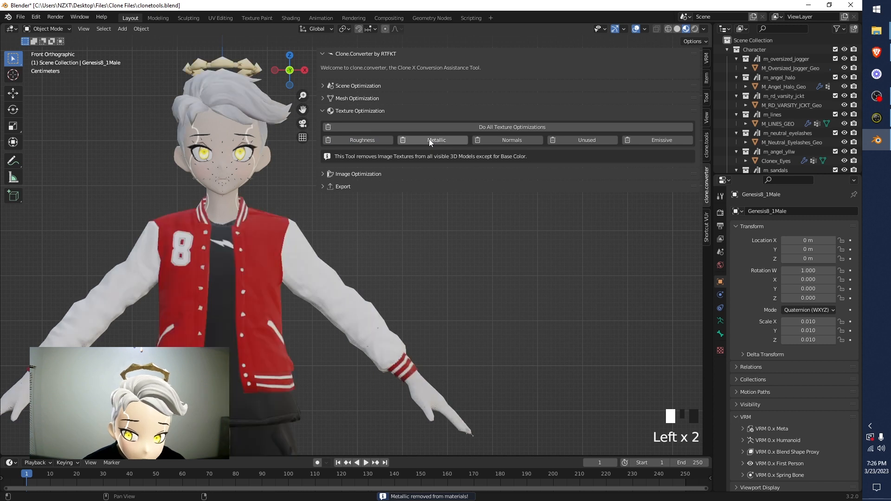
{"action": "left_click", "coordinate": [515, 142]}
{"action": "left_click", "coordinate": [596, 141]}
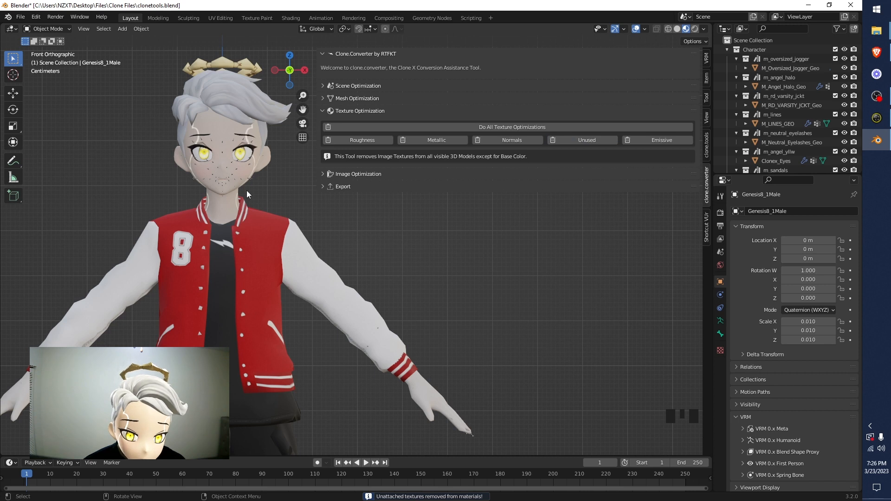
{"action": "left_click", "coordinate": [353, 111]}
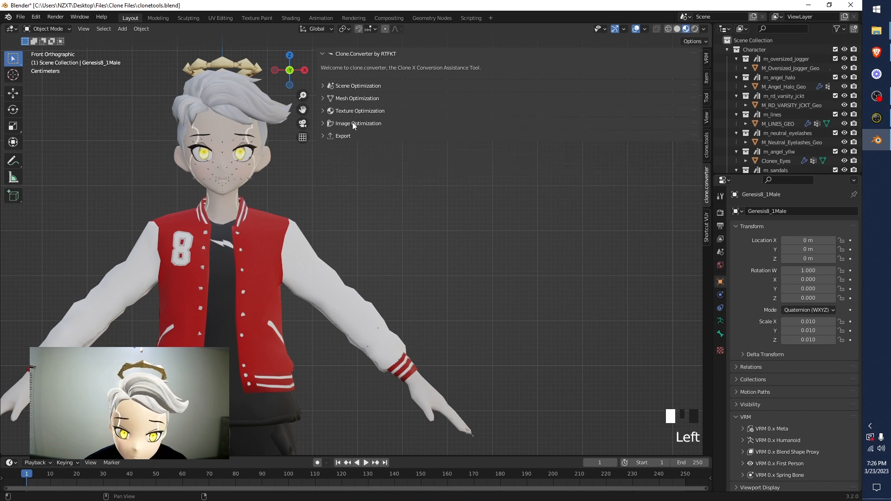
Compress the image textures of all visible objects with clone.converter's Optimize Images
{"action": "left_click", "coordinate": [348, 124]}
{"action": "scroll", "coordinate": [362, 195], "scroll_direction": "down", "scroll_amount": 4}
{"action": "middle_click_drag", "start_coordinate": [335, 210], "coordinate": [302, 167], "text": "shift"}
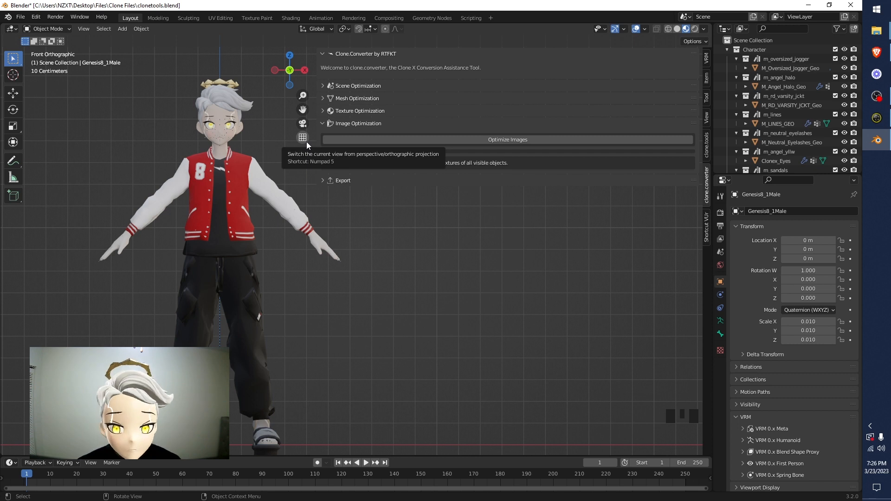
{"action": "left_click", "coordinate": [375, 141]}
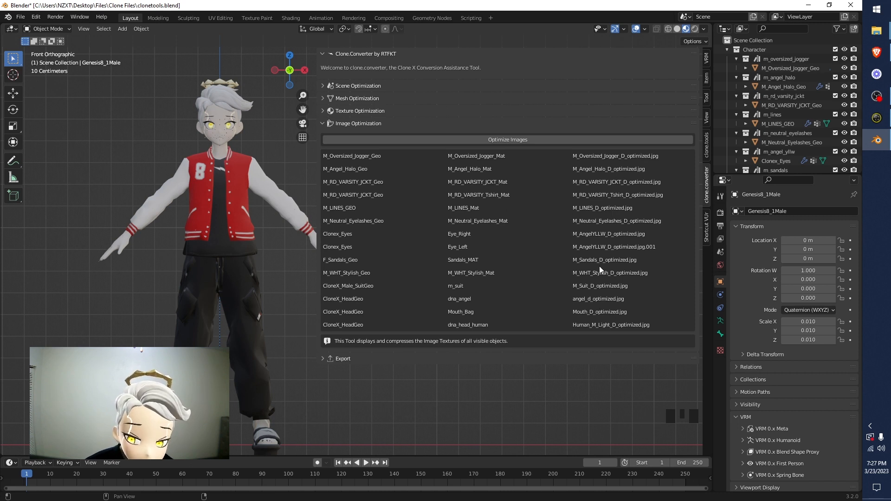
{"action": "left_click", "coordinate": [373, 126]}
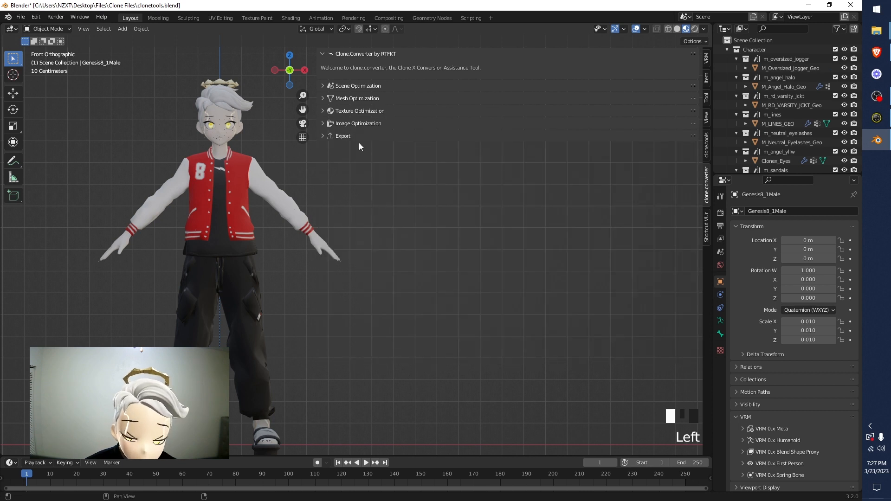
Review clone.converter's scene, mesh, texture and image optimization sections and its export options
{"action": "left_click", "coordinate": [359, 86]}
{"action": "left_click", "coordinate": [354, 91]}
{"action": "left_click", "coordinate": [354, 89]}
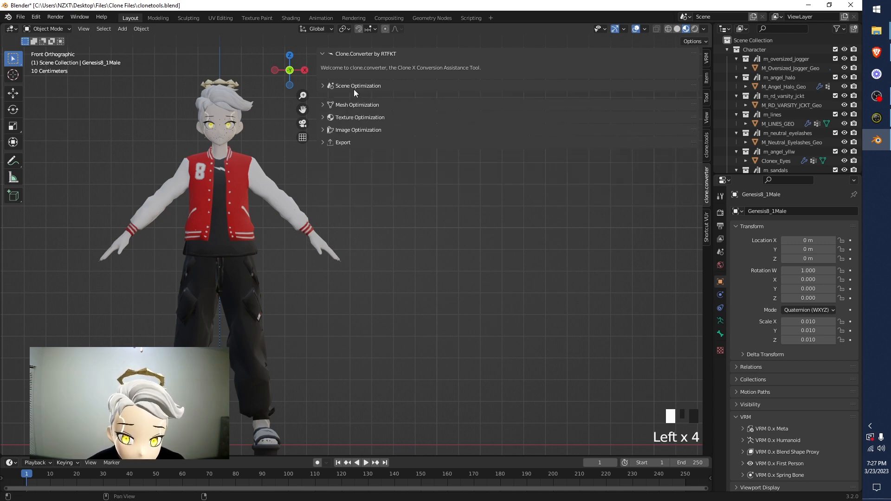
{"action": "left_click", "coordinate": [356, 100]}
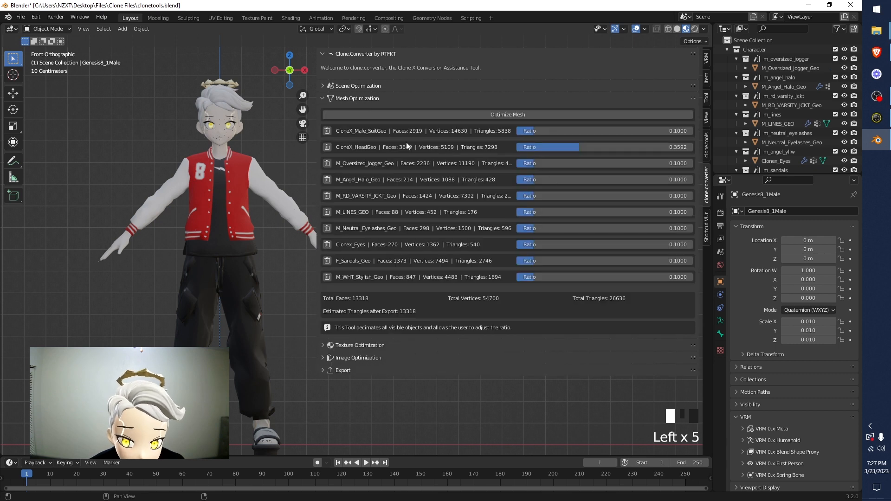
{"action": "left_click", "coordinate": [399, 100]}
{"action": "left_click", "coordinate": [335, 113]}
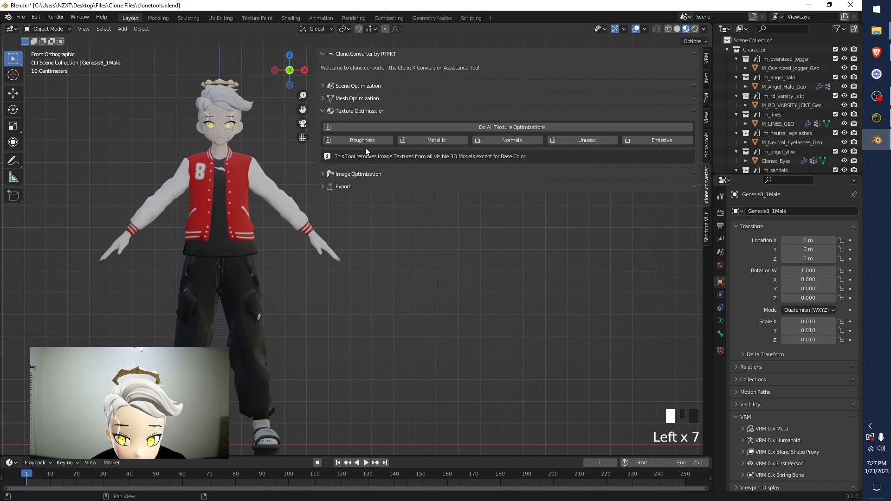
{"action": "left_click", "coordinate": [378, 112]}
{"action": "left_click", "coordinate": [367, 122]}
{"action": "left_click", "coordinate": [351, 124]}
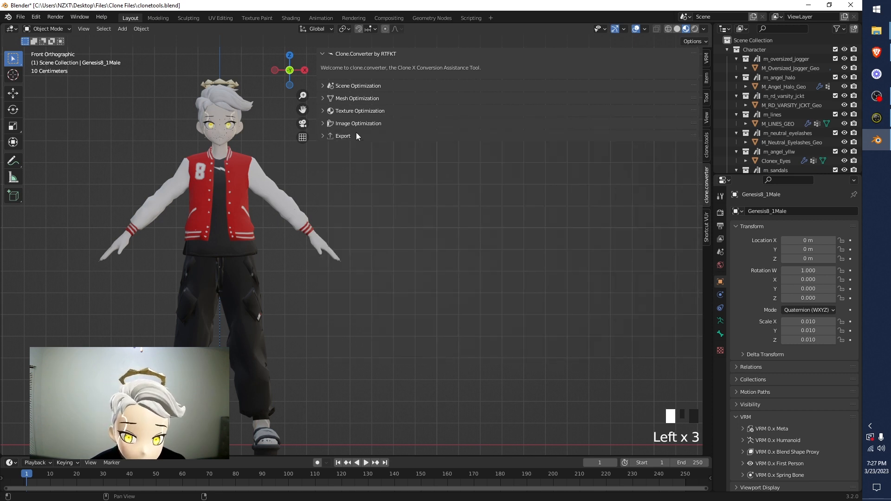
{"action": "left_click", "coordinate": [356, 135]}
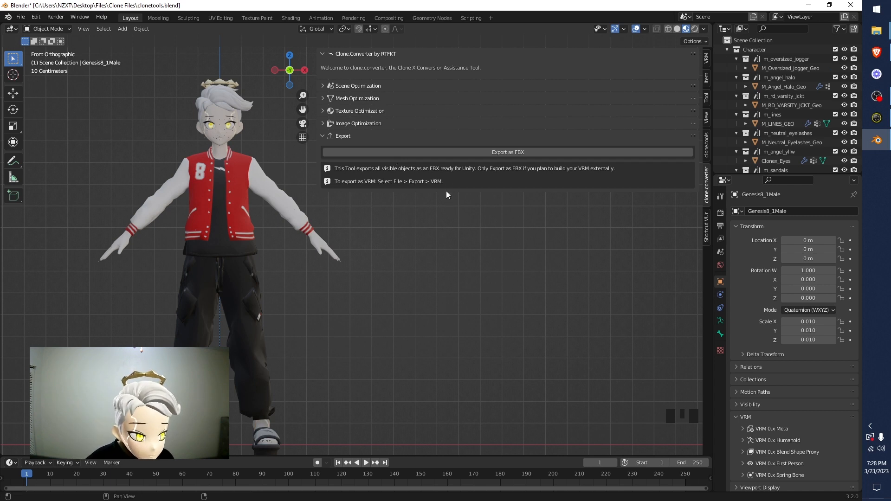
Start a VRM export and open the file browser for loading a saved mapping of the required bones
{"action": "left_click", "coordinate": [21, 17]}
{"action": "mouse_move", "coordinate": [49, 151]}
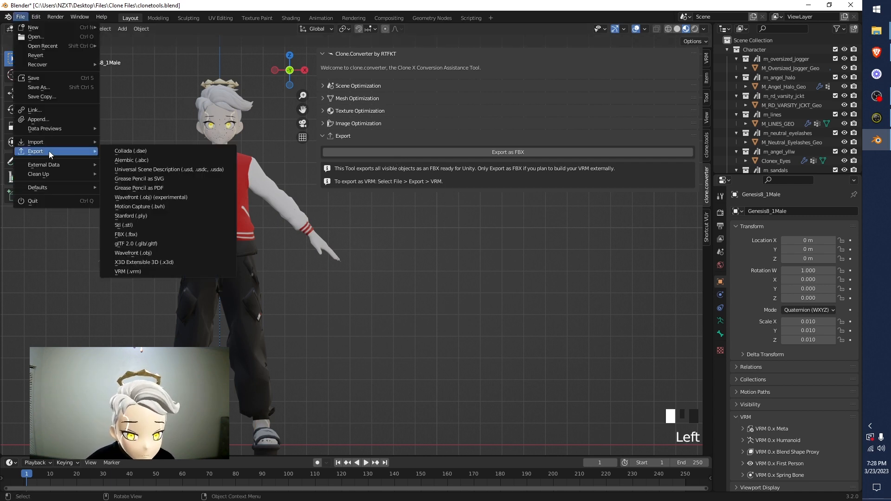
{"action": "left_click", "coordinate": [138, 271]}
{"action": "left_click_drag", "start_coordinate": [193, 266], "coordinate": [388, 115]}
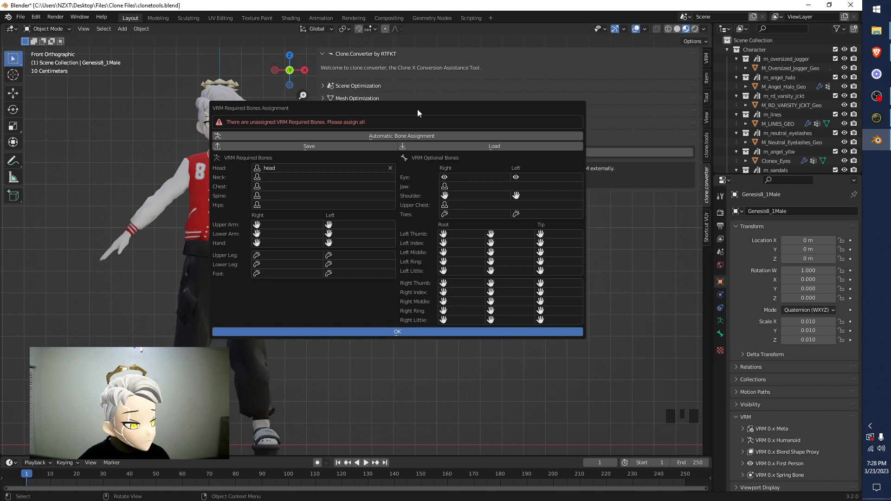
{"action": "left_click", "coordinate": [428, 147]}
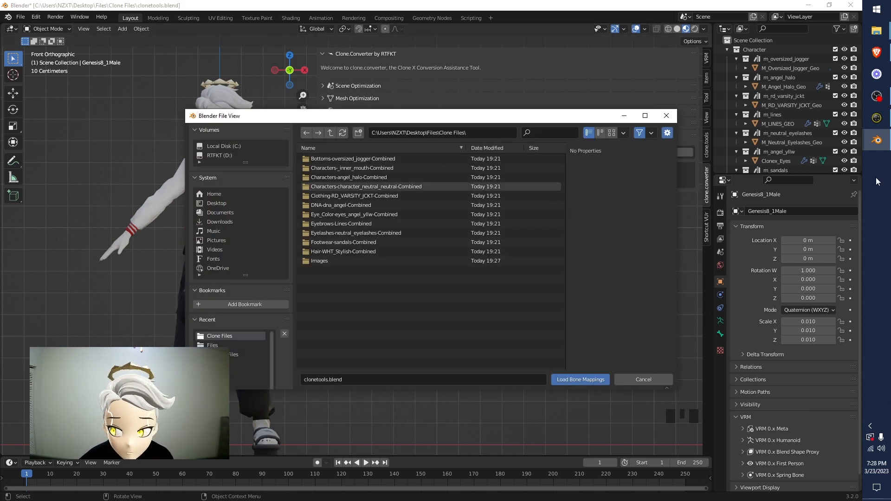
Copy the Files folder's path from File Explorer, go to it in Blender's file browser and load Bone Assignment.json as the bone mappings
{"action": "left_click", "coordinate": [876, 31]}
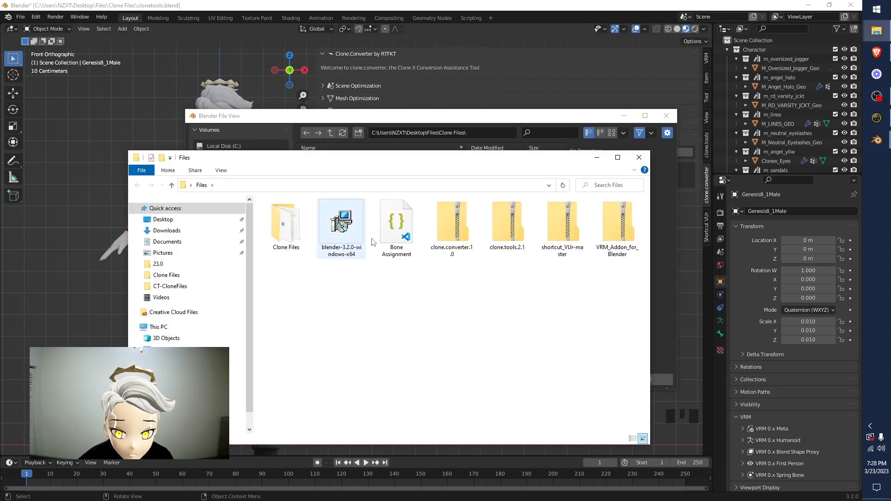
{"action": "left_click", "coordinate": [400, 223]}
{"action": "left_click", "coordinate": [344, 185]}
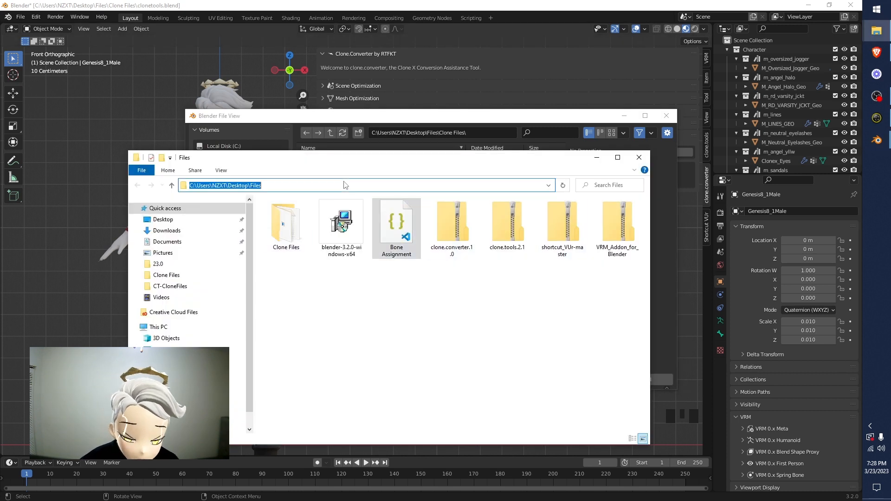
{"action": "key", "text": "ctrl+c"}
{"action": "left_click", "coordinate": [639, 157]}
{"action": "double_click", "coordinate": [483, 134]}
{"action": "key", "text": "ctrl+v"}
{"action": "key", "text": "Return"}
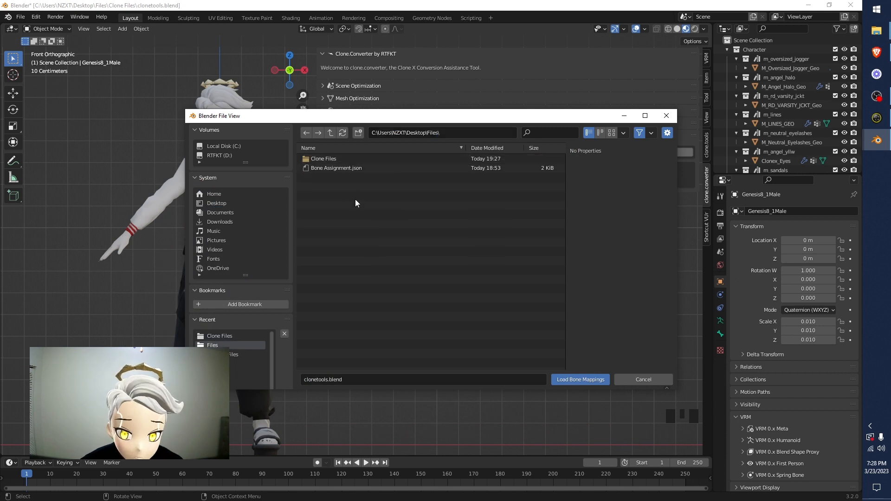
{"action": "left_click", "coordinate": [335, 168]}
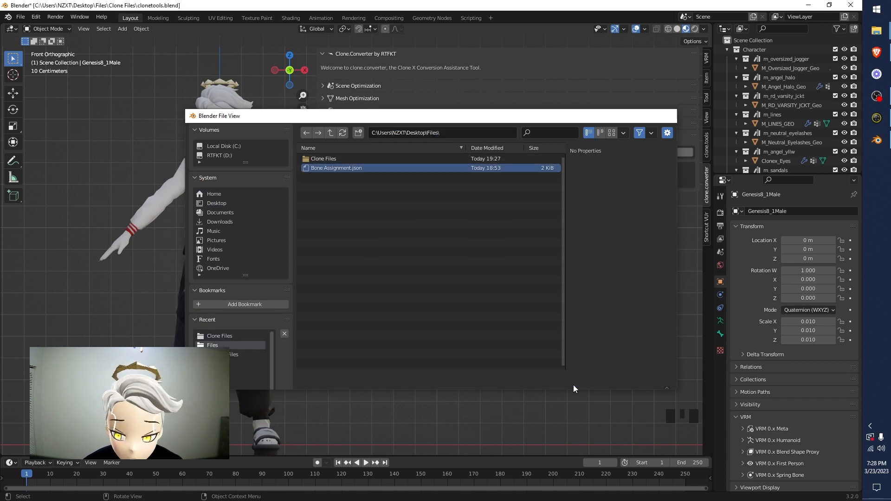
{"action": "left_click", "coordinate": [574, 380]}
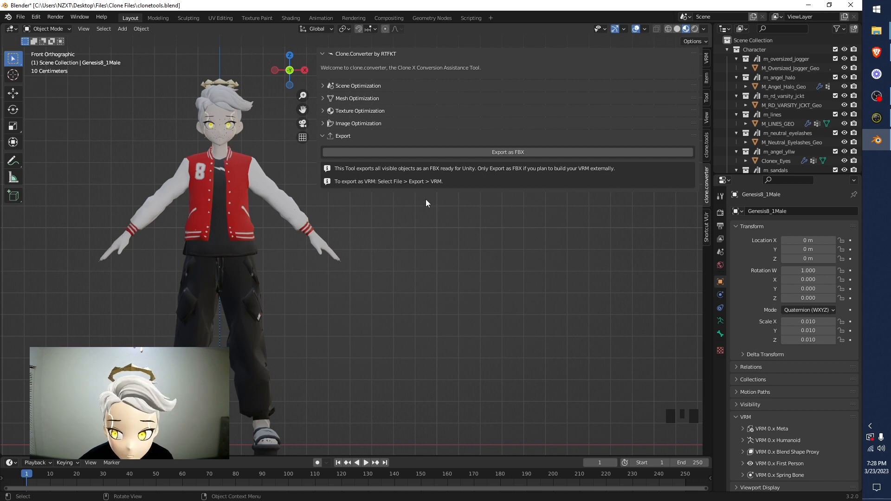
Check the required and optional bone assignments in the VRM 0.x Humanoid settings
{"action": "left_click", "coordinate": [705, 60]}
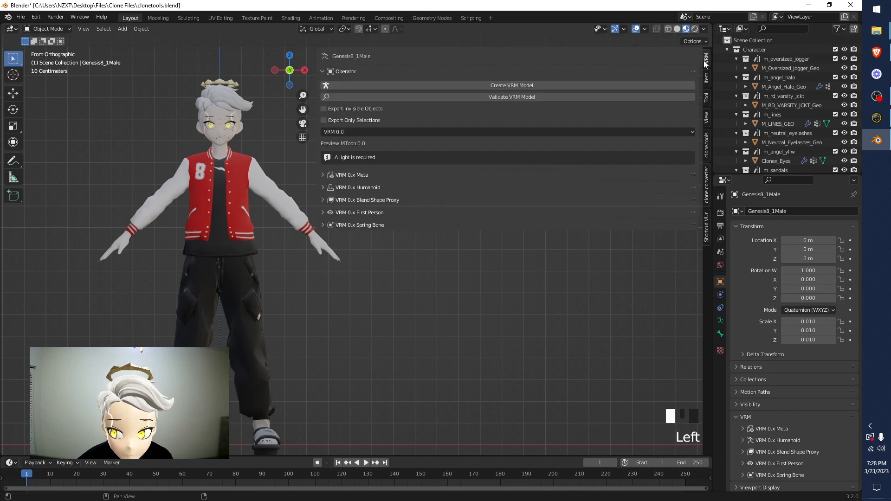
{"action": "scroll", "coordinate": [385, 175], "scroll_direction": "down", "scroll_amount": 4}
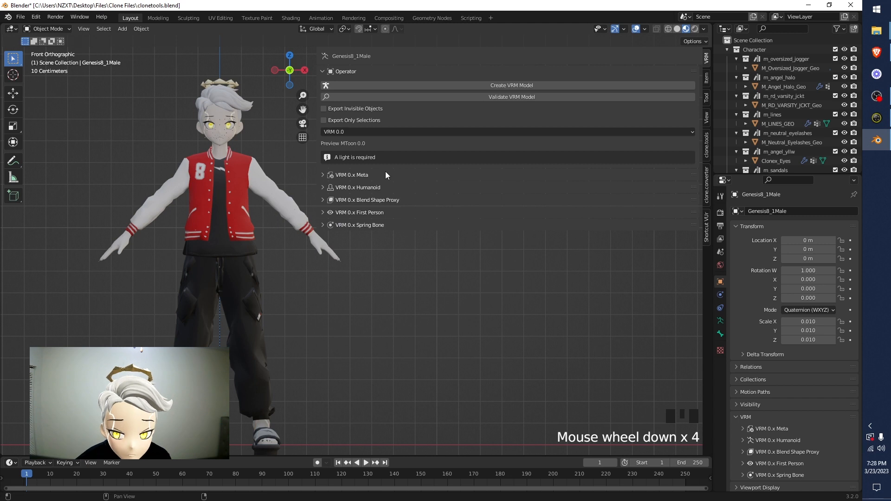
{"action": "scroll", "coordinate": [370, 199], "scroll_direction": "up", "scroll_amount": 4}
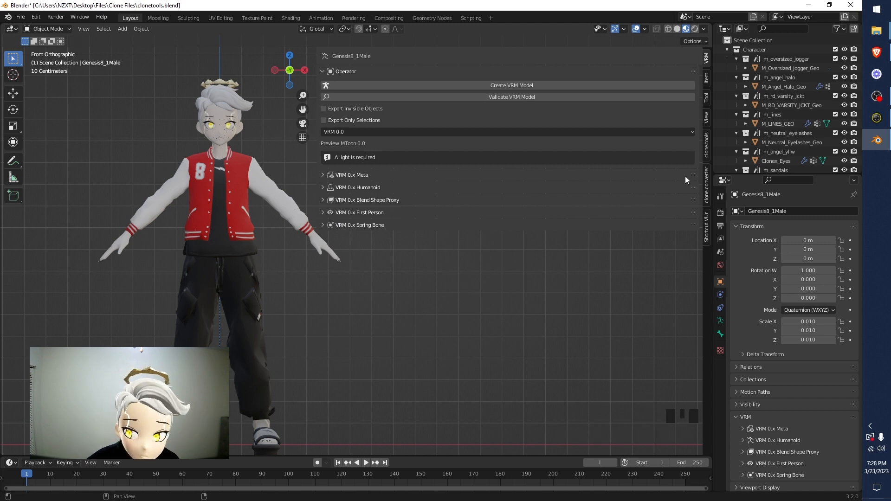
{"action": "left_click", "coordinate": [352, 188]}
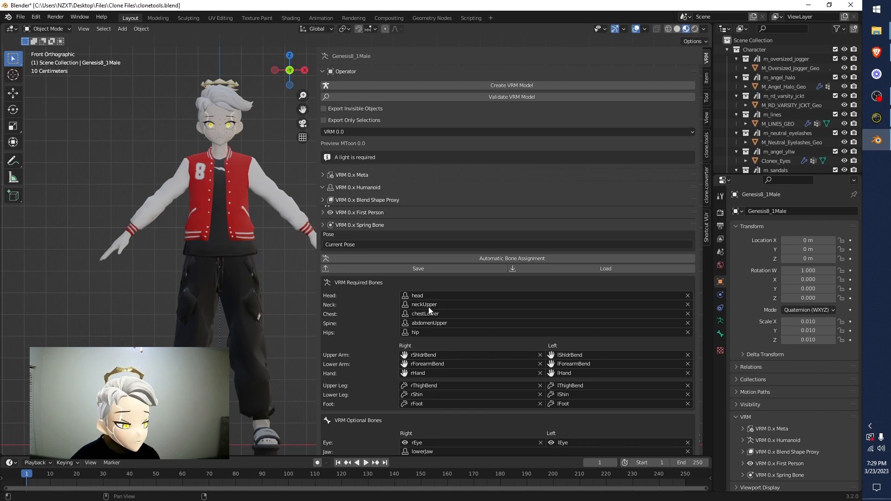
{"action": "scroll", "coordinate": [429, 310], "scroll_direction": "down", "scroll_amount": 6}
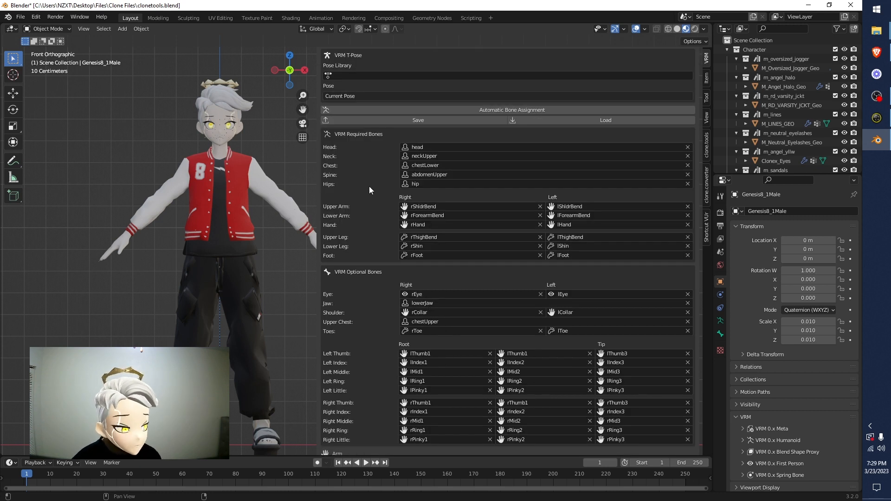
{"action": "scroll", "coordinate": [376, 186], "scroll_direction": "down", "scroll_amount": 3}
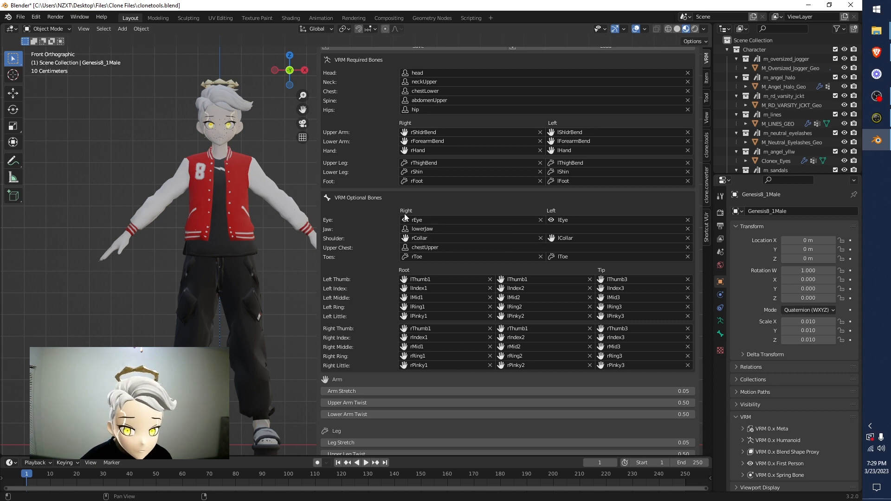
{"action": "scroll", "coordinate": [459, 168], "scroll_direction": "up", "scroll_amount": 4}
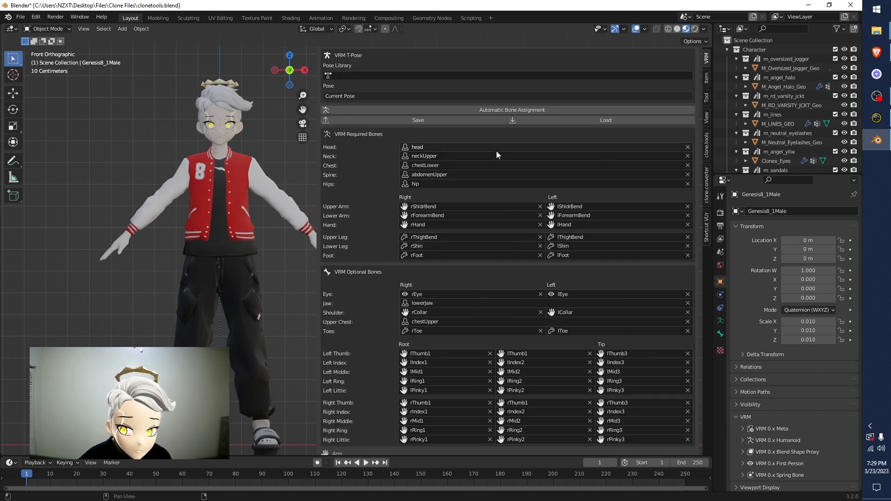
{"action": "scroll", "coordinate": [463, 178], "scroll_direction": "up", "scroll_amount": 4}
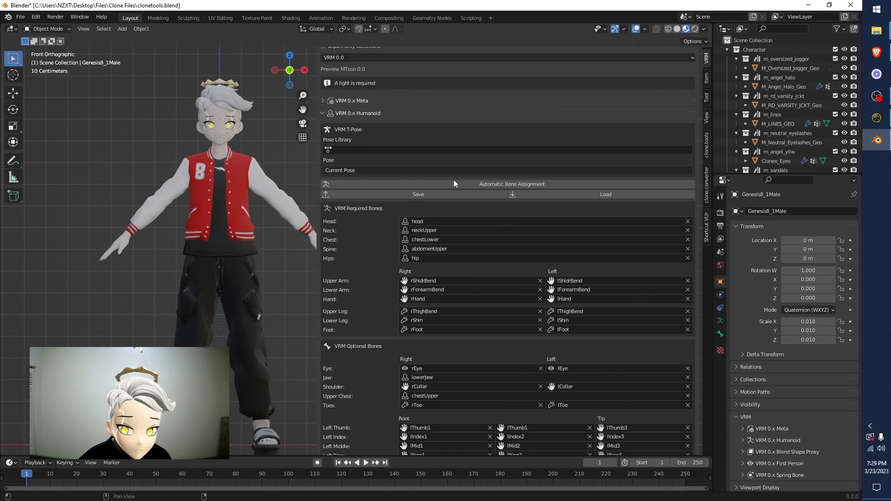
{"action": "left_click", "coordinate": [346, 117]}
{"action": "scroll", "coordinate": [525, 130], "scroll_direction": "up", "scroll_amount": 4}
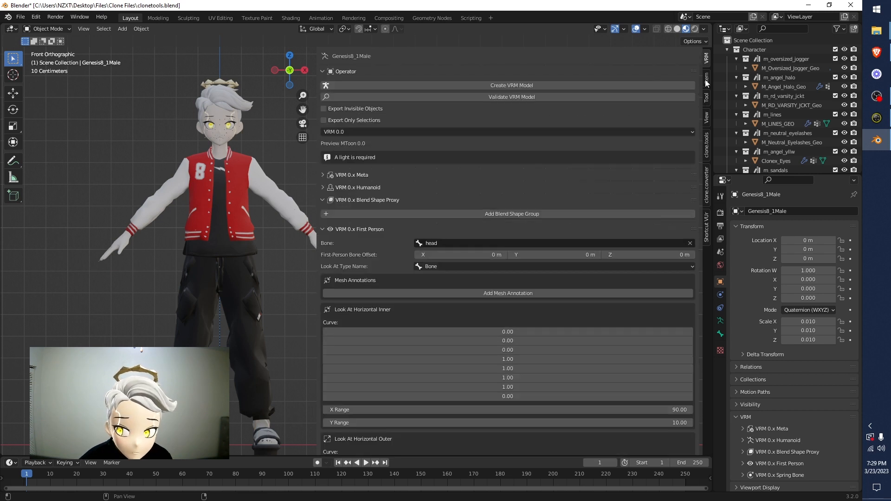
Switch the character to Pose Mode with clone.tools and apply the VRM pose from the pose library
{"action": "left_click", "coordinate": [706, 187]}
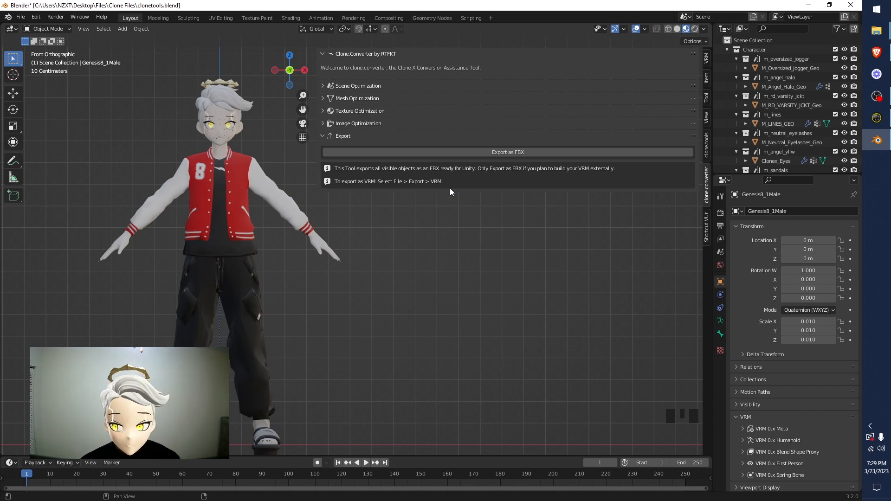
{"action": "left_click", "coordinate": [706, 143]}
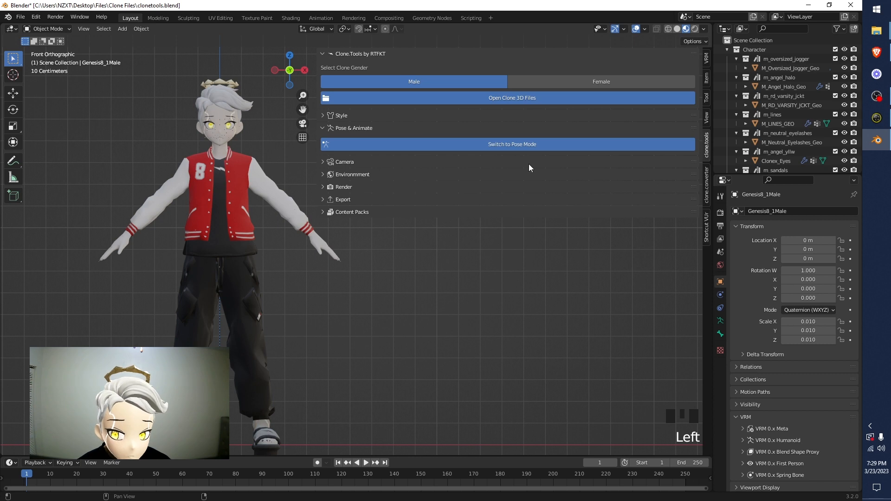
{"action": "left_click", "coordinate": [494, 143]}
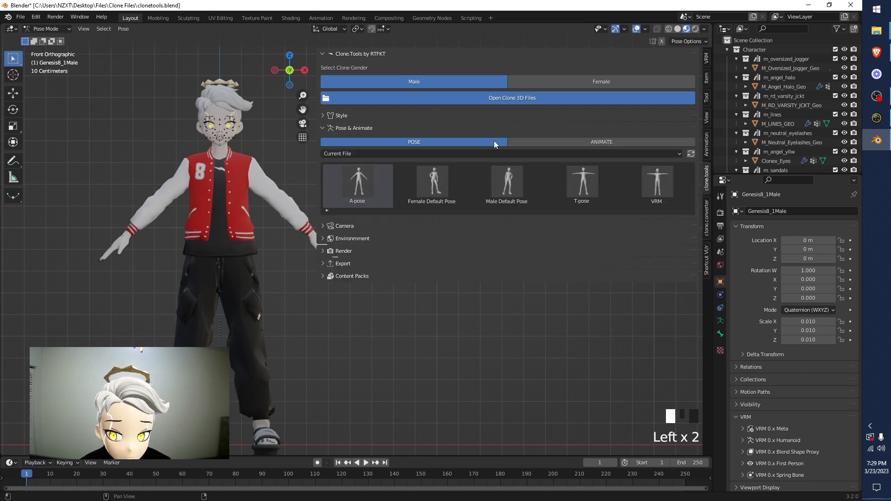
{"action": "right_click", "coordinate": [660, 179]}
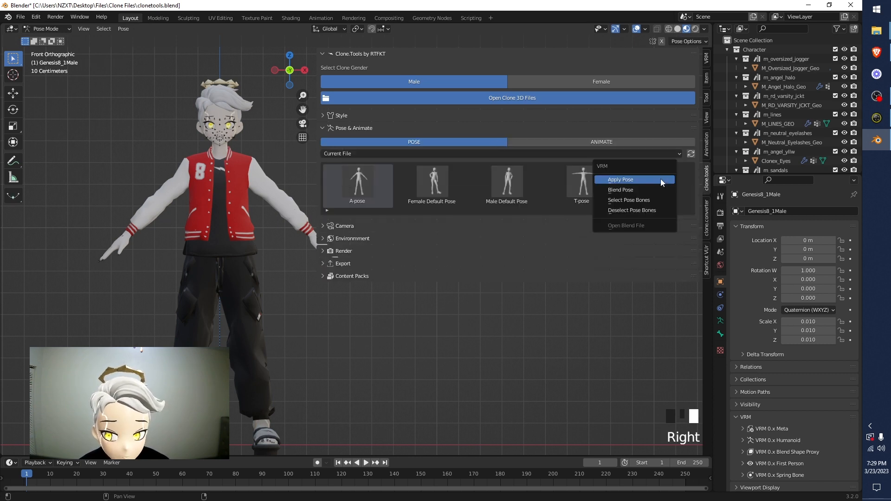
{"action": "left_click", "coordinate": [661, 179]}
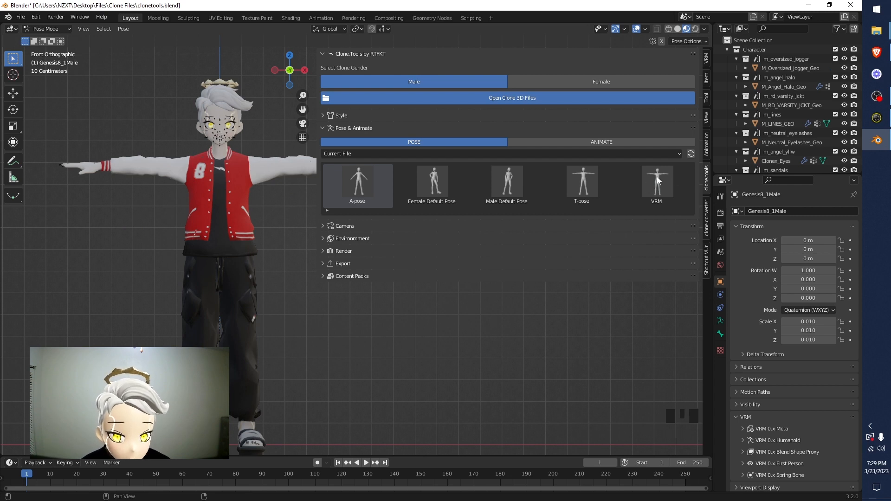
{"action": "right_click", "coordinate": [656, 177]}
{"action": "left_click", "coordinate": [626, 174]}
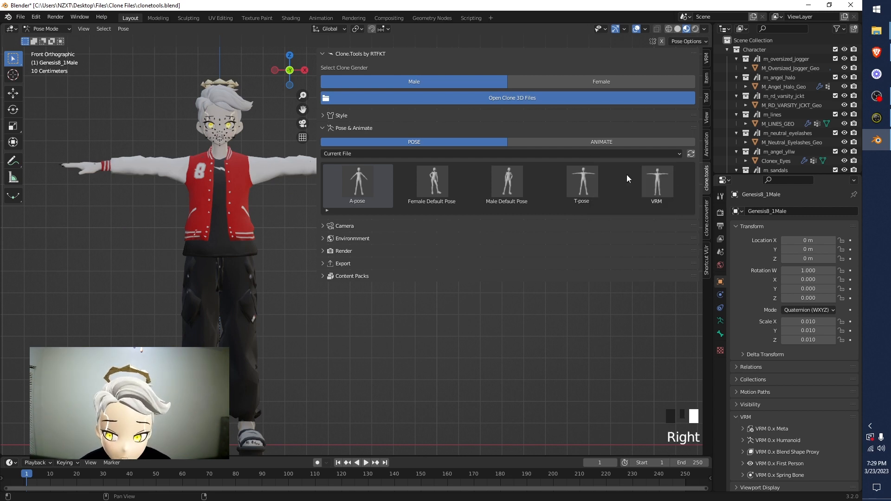
Export the posed character as clonetools.vrm into the Files folder
{"action": "left_click", "coordinate": [21, 17]}
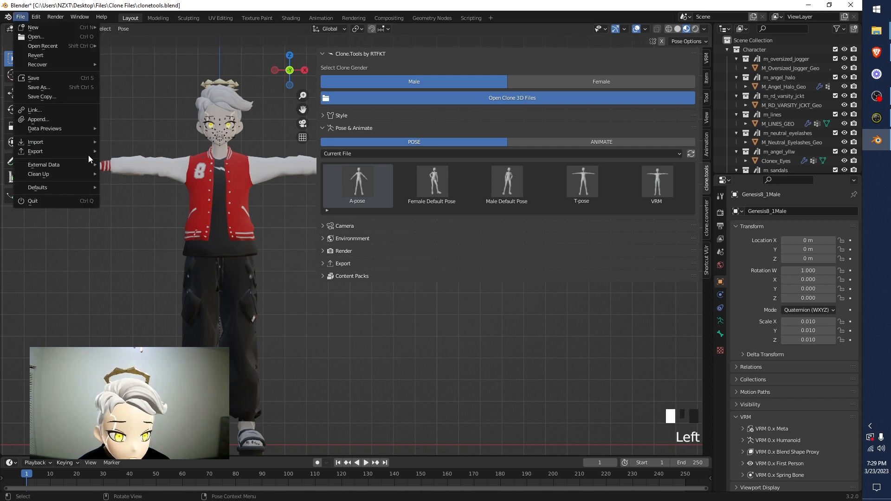
{"action": "mouse_move", "coordinate": [82, 152]}
{"action": "left_click", "coordinate": [152, 271]}
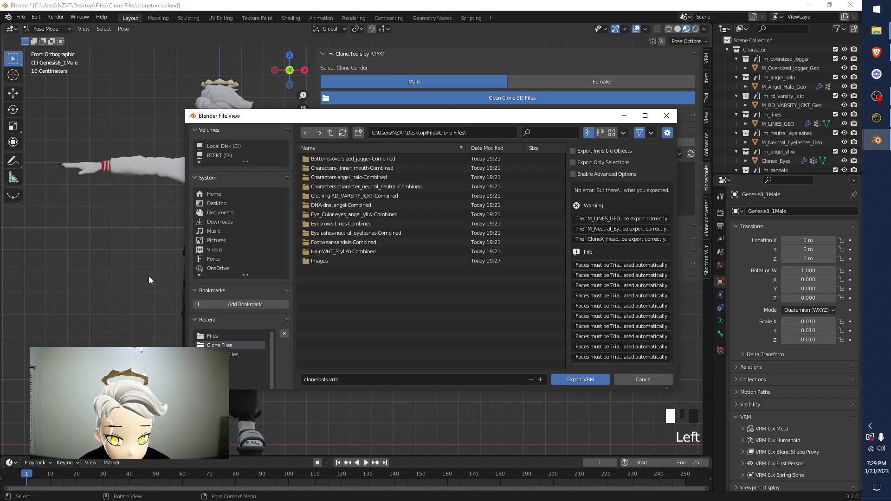
{"action": "left_click", "coordinate": [330, 133]}
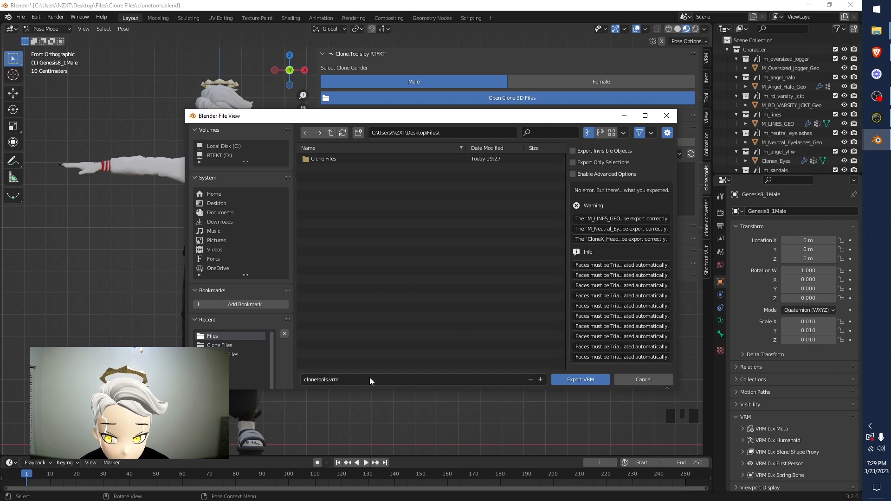
{"action": "left_click", "coordinate": [579, 379]}
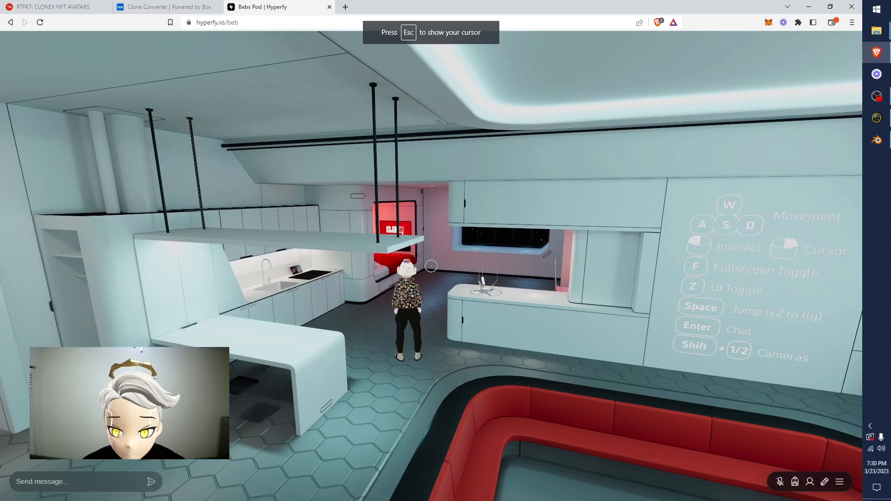
Bring clonetools.vrm from the Files folder into the Hyperfy world in the browser and equip it as the avatar
{"action": "left_click", "coordinate": [876, 31]}
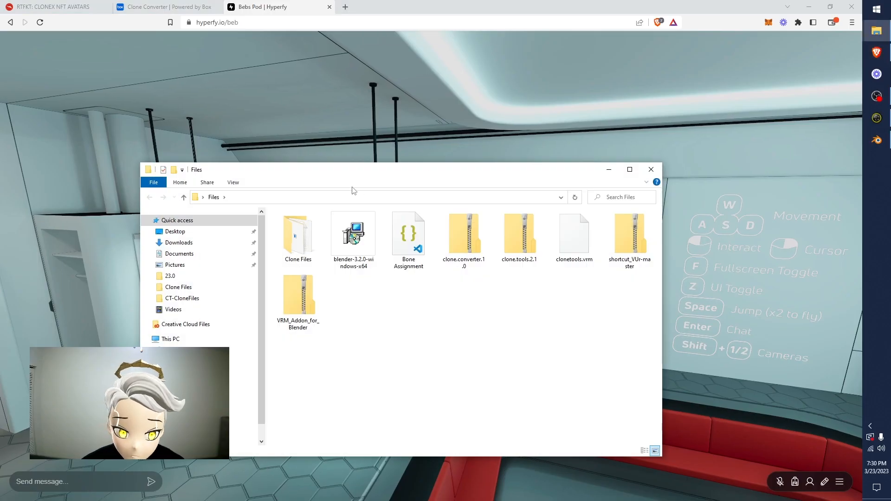
{"action": "left_click_drag", "start_coordinate": [574, 249], "coordinate": [409, 124]}
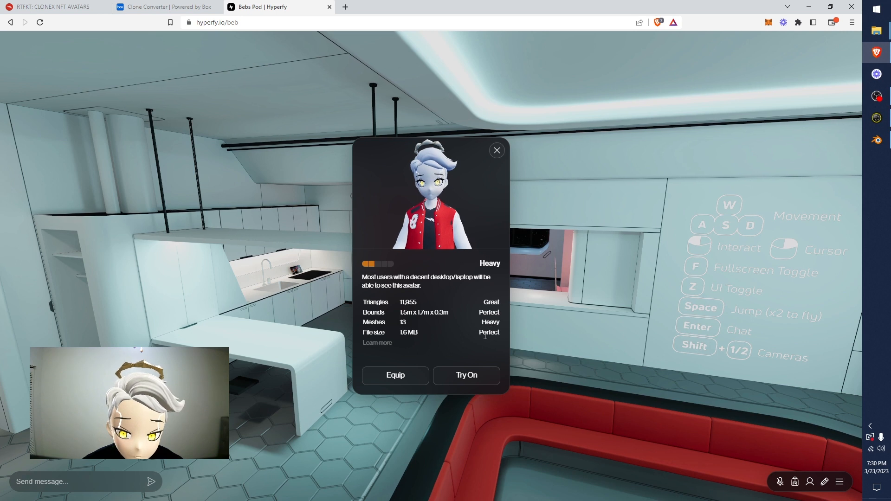
{"action": "left_click", "coordinate": [387, 374]}
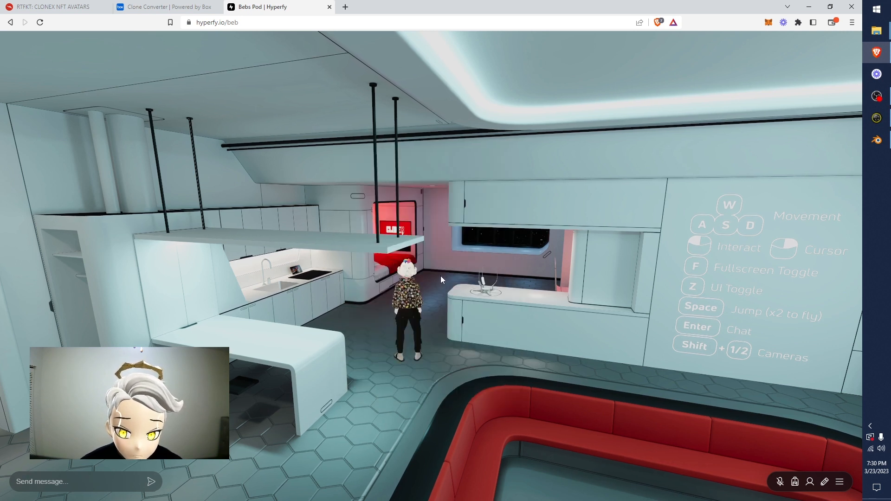
Walk the equipped avatar through the pod and the adjoining corridor to examine how it looks and moves in the world
{"action": "left_click", "coordinate": [441, 267]}
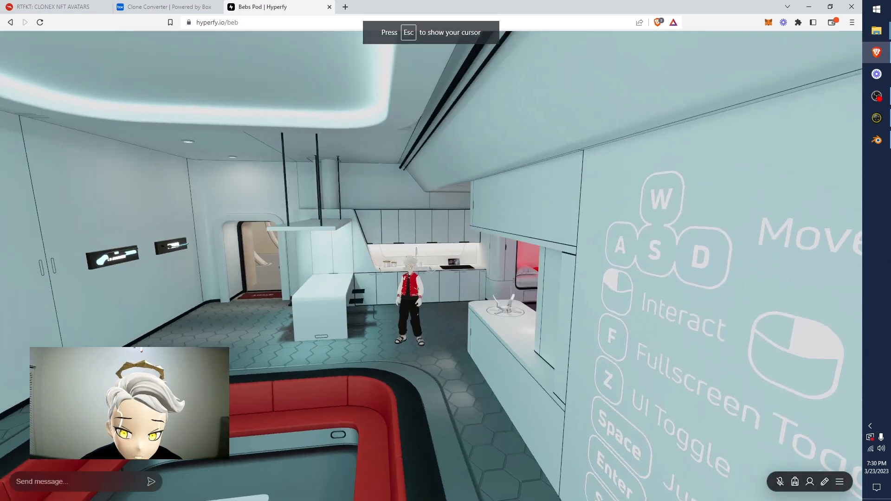
{"action": "key", "text": "w"}
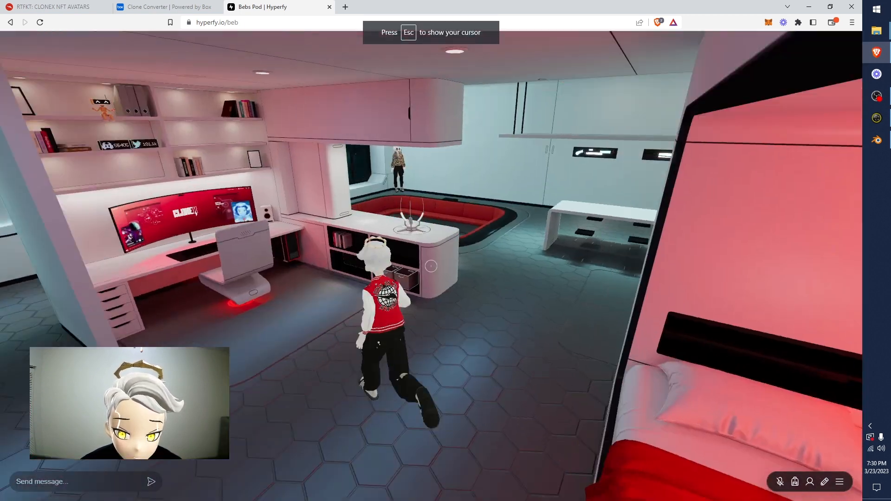
{"action": "key", "text": "w"}
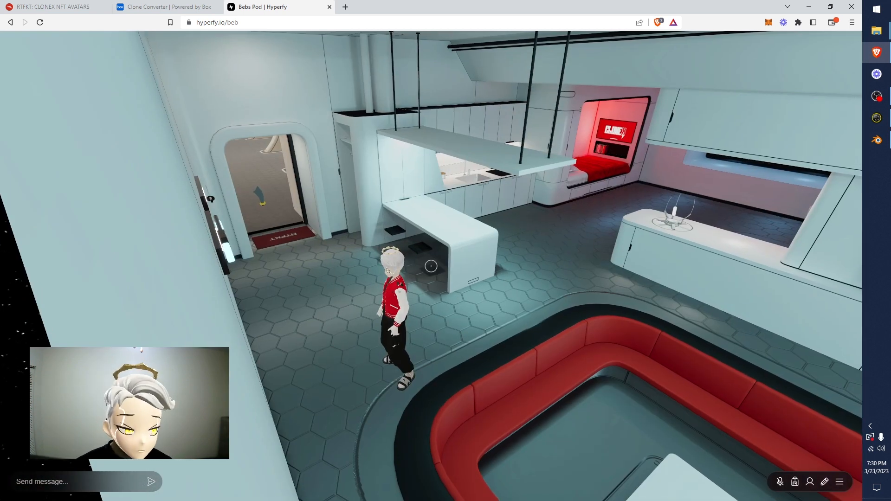
{"action": "scroll", "coordinate": [431, 265], "scroll_direction": "down", "scroll_amount": 3}
{"action": "key", "text": "w"}
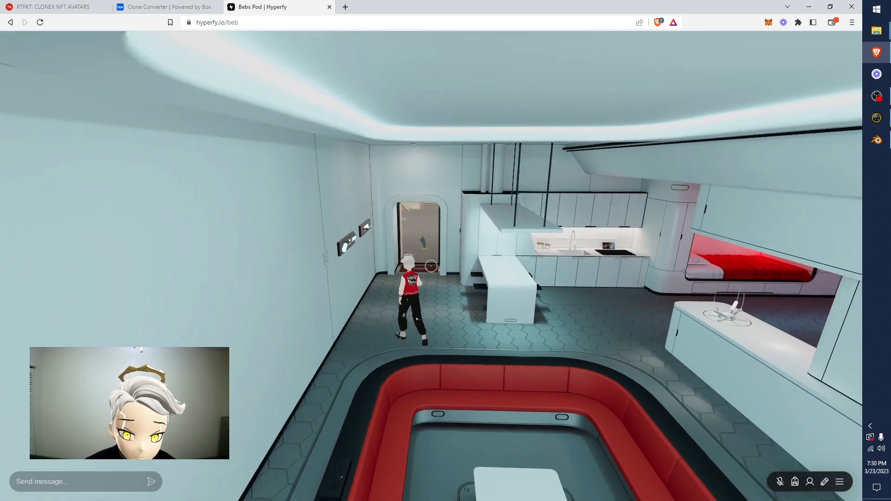
{"action": "key", "text": "w"}
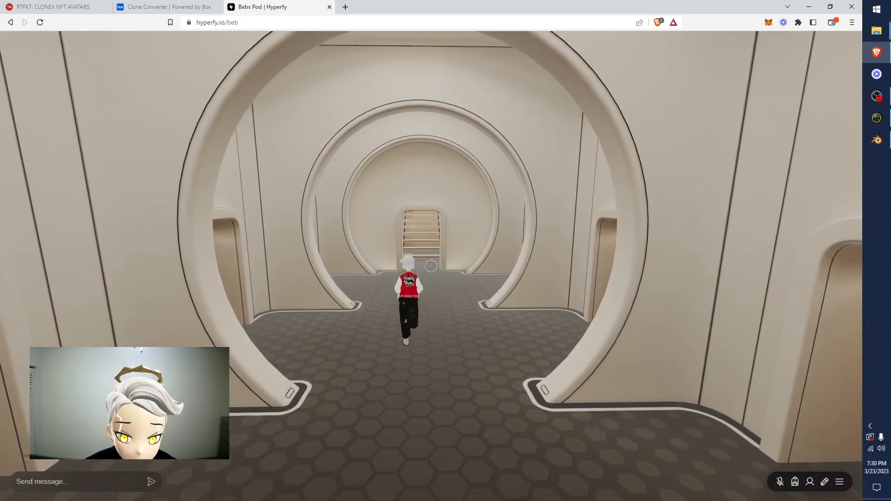
{"action": "key", "text": "w"}
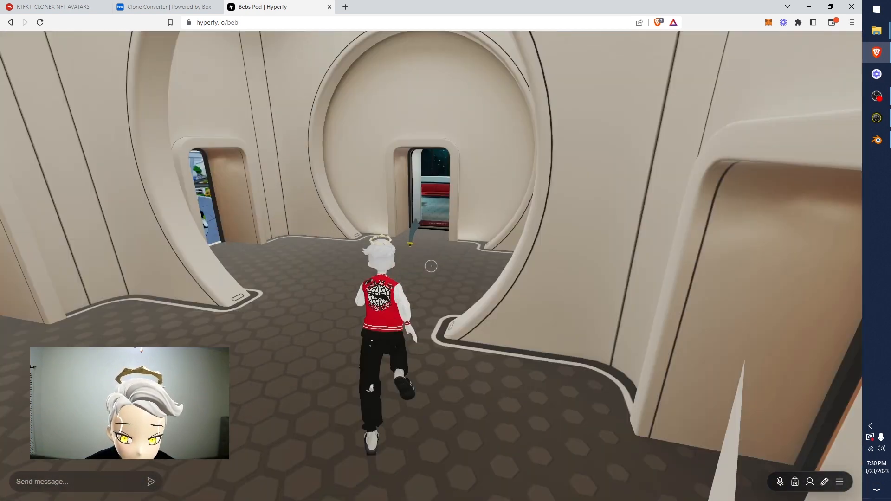
{"action": "key", "text": "w"}
{"action": "scroll", "coordinate": [431, 266], "scroll_direction": "down", "scroll_amount": 3}
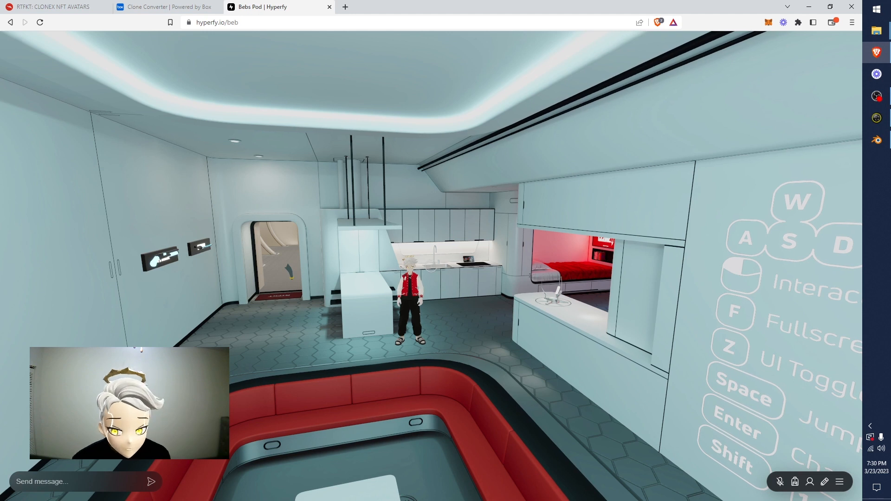
Examine the avatar's front, back and walking animation up close beside the kitchen counter by moving it in all directions
{"action": "key", "text": "s"}
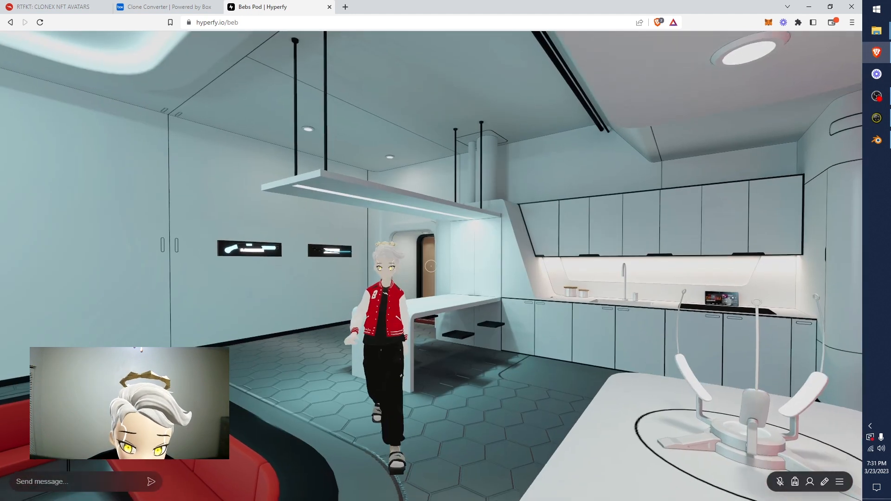
{"action": "scroll", "coordinate": [431, 266], "scroll_direction": "down", "scroll_amount": 3}
{"action": "scroll", "coordinate": [431, 266], "scroll_direction": "up", "scroll_amount": 3}
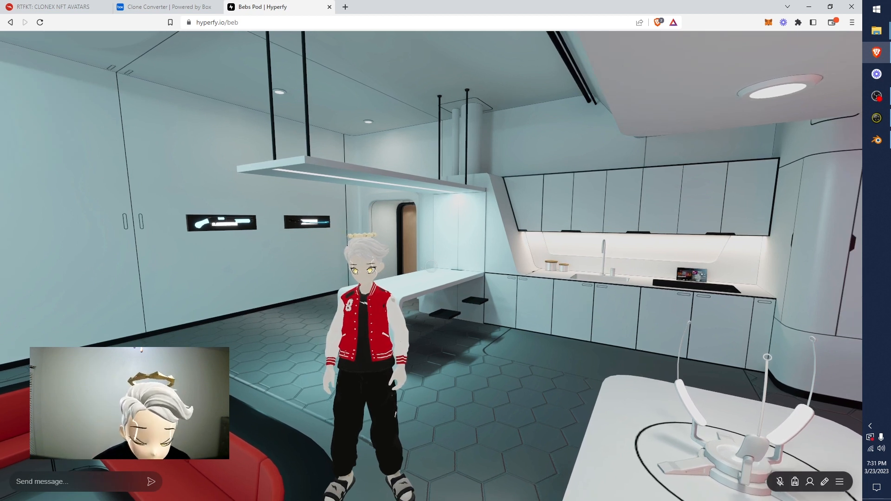
{"action": "key", "text": "w"}
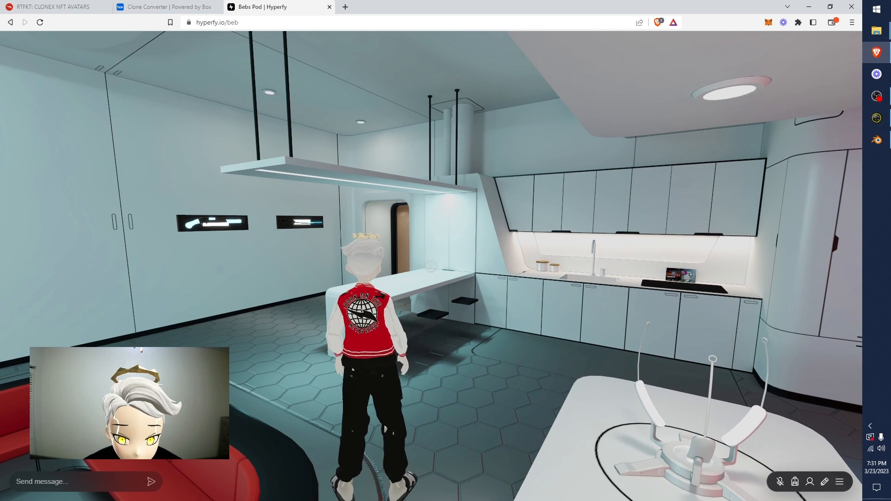
{"action": "key", "text": "s"}
{"action": "key", "text": "d"}
{"action": "key", "text": "a"}
{"action": "key", "text": "w"}
{"action": "key", "text": "s"}
{"action": "key", "text": "w"}
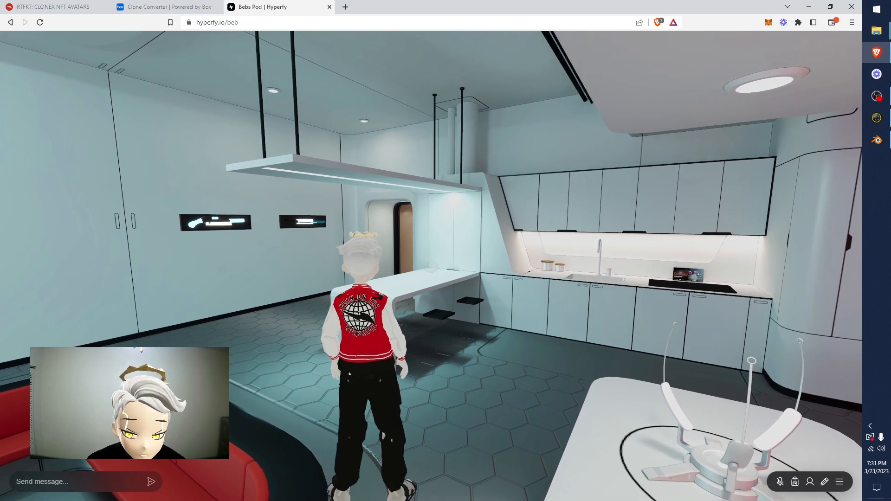
{"action": "key", "text": "d"}
{"action": "key", "text": "a"}
{"action": "key", "text": "s"}
{"action": "key", "text": "w"}
{"action": "scroll", "coordinate": [431, 266], "scroll_direction": "down", "scroll_amount": 5}
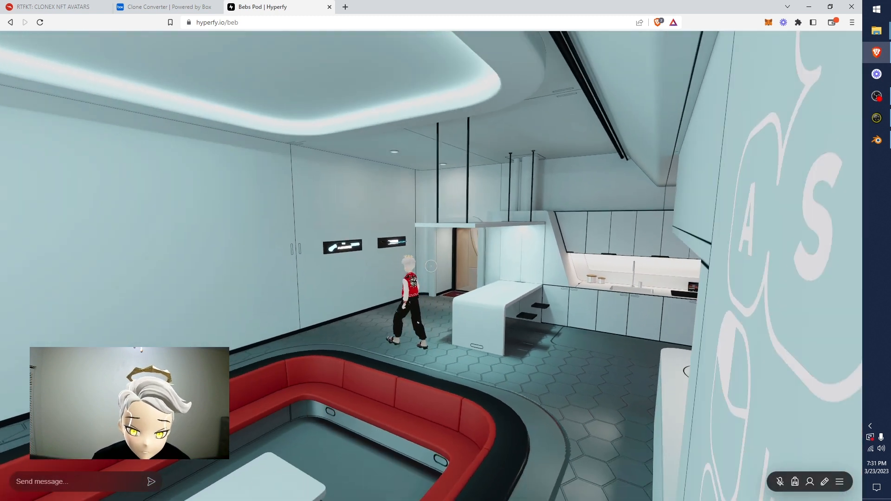
{"action": "key", "text": "s"}
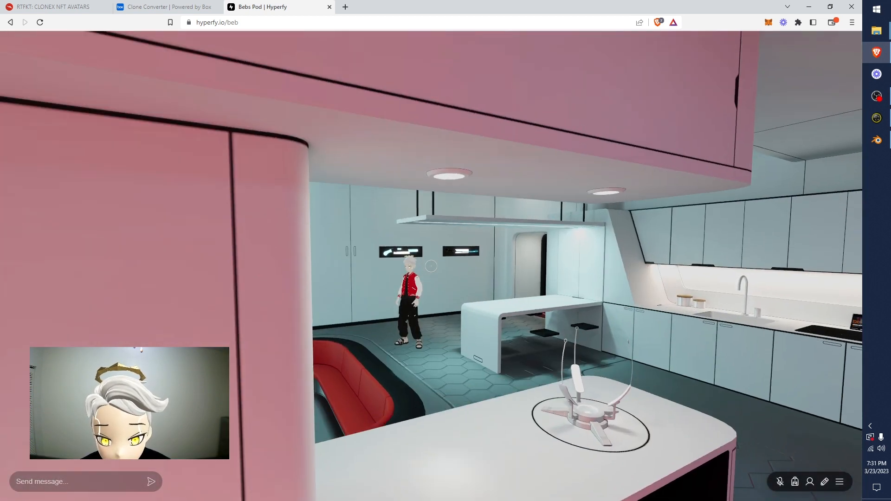
Switch to Blender, put the character into Pose Mode with clone.tools and apply the A-pose from the pose library
{"action": "key", "text": "Escape"}
{"action": "left_click", "coordinate": [867, 141]}
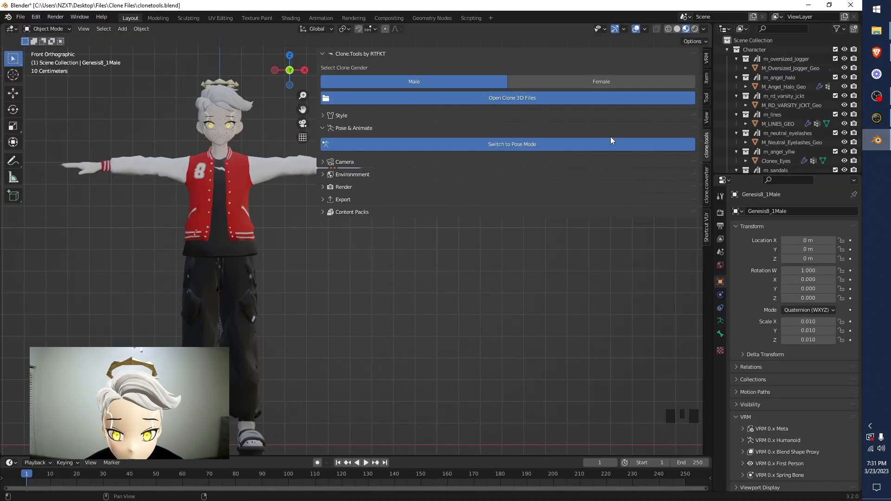
{"action": "left_click", "coordinate": [380, 145]}
{"action": "left_click", "coordinate": [356, 191]}
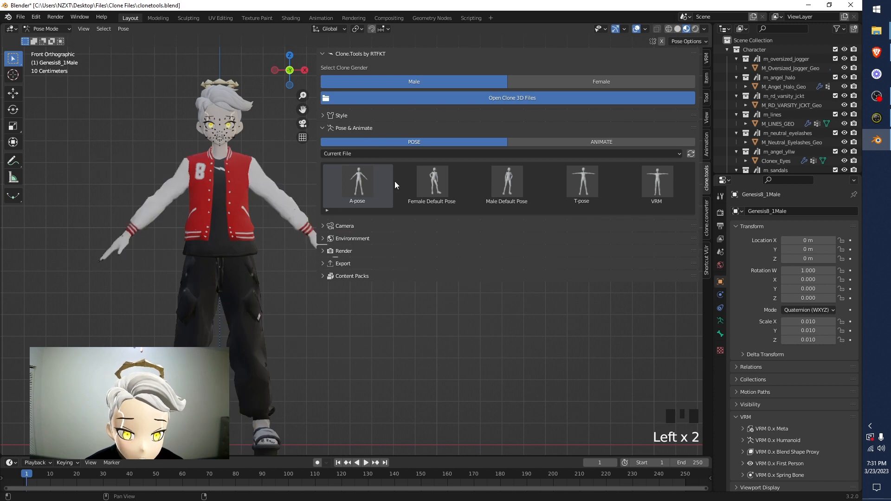
{"action": "left_click", "coordinate": [354, 129]}
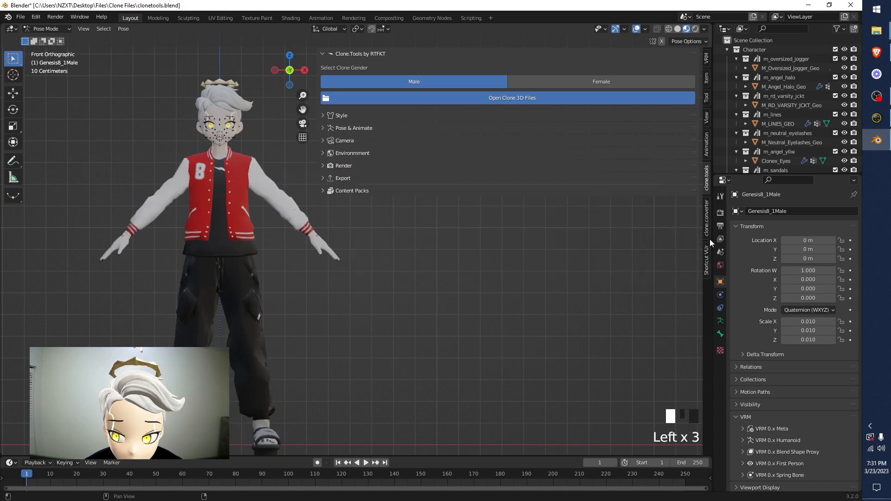
Show the clone.converter tools and narrow the sidebar so the whole character has room in the viewport
{"action": "left_click", "coordinate": [705, 223]}
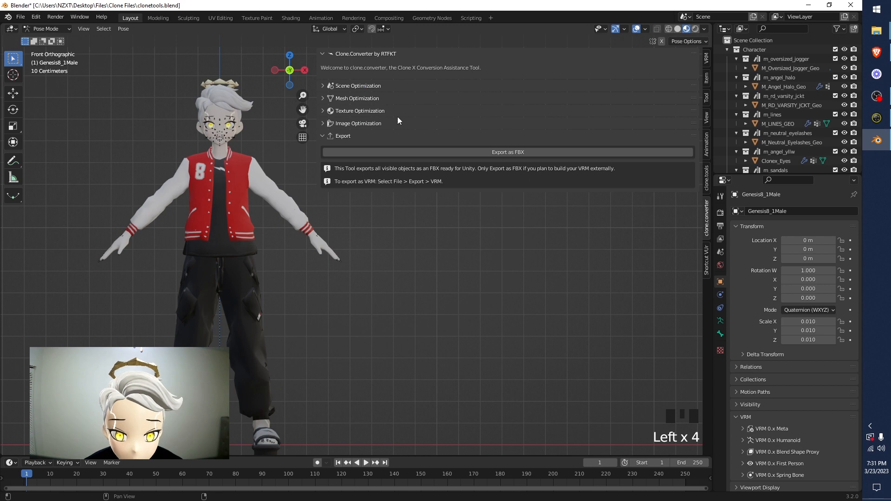
{"action": "left_click_drag", "start_coordinate": [317, 96], "coordinate": [459, 107]}
{"action": "scroll", "coordinate": [241, 156], "scroll_direction": "up", "scroll_amount": 4}
{"action": "middle_click_drag", "start_coordinate": [185, 174], "coordinate": [370, 162], "text": "shift"}
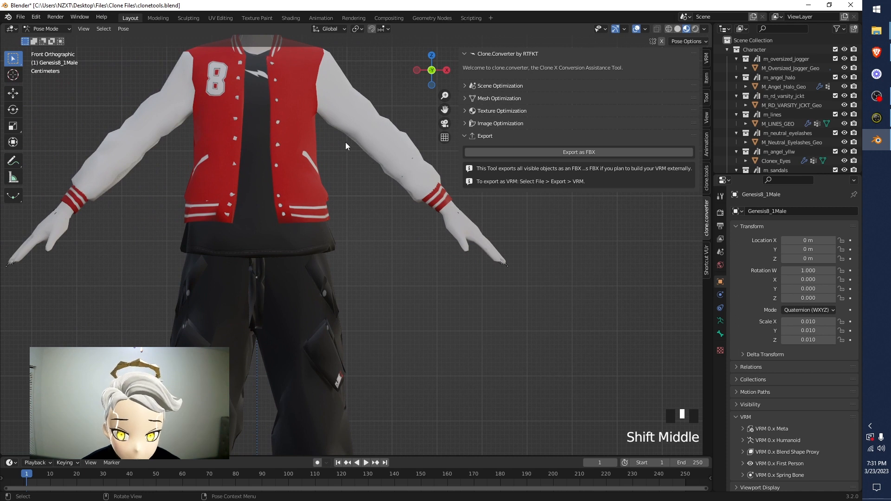
{"action": "scroll", "coordinate": [345, 141], "scroll_direction": "down", "scroll_amount": 4}
{"action": "middle_click_drag", "start_coordinate": [392, 191], "coordinate": [342, 198], "text": "shift"}
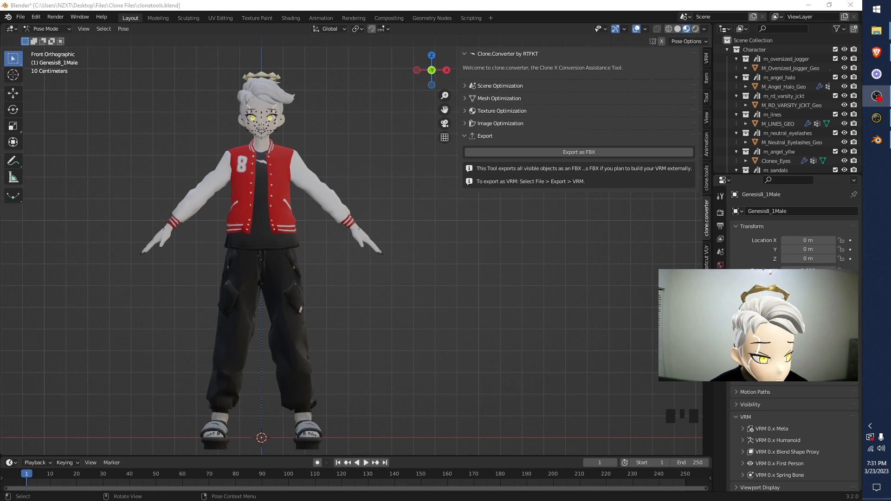
Return the character to Object Mode and toggle the viewport overlays off and back on
{"action": "left_click", "coordinate": [580, 229]}
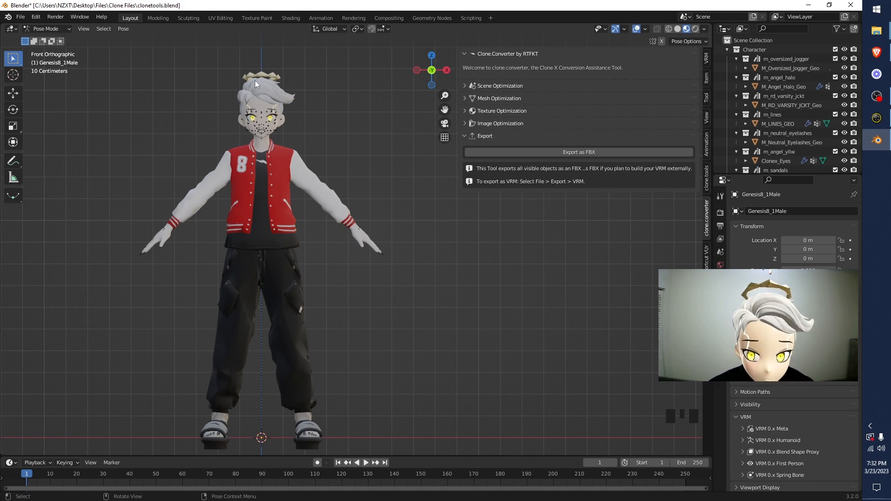
{"action": "left_click", "coordinate": [69, 29]}
{"action": "left_click", "coordinate": [49, 29]}
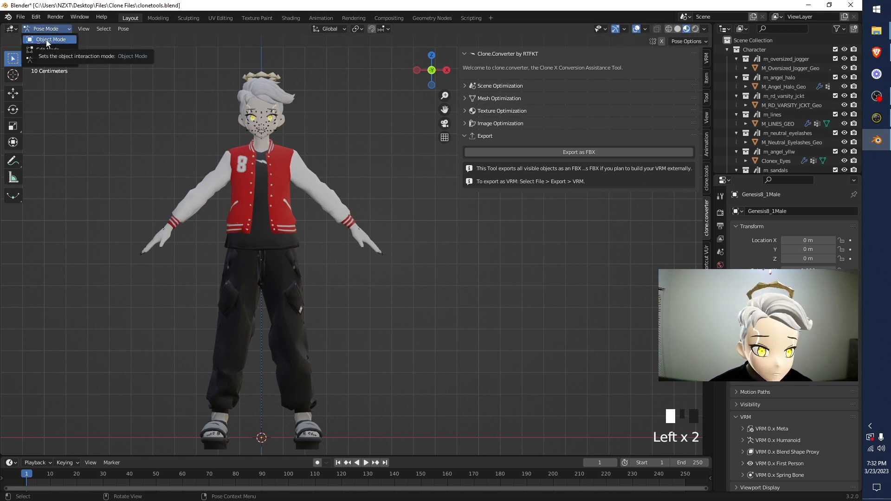
{"action": "left_click", "coordinate": [50, 40]}
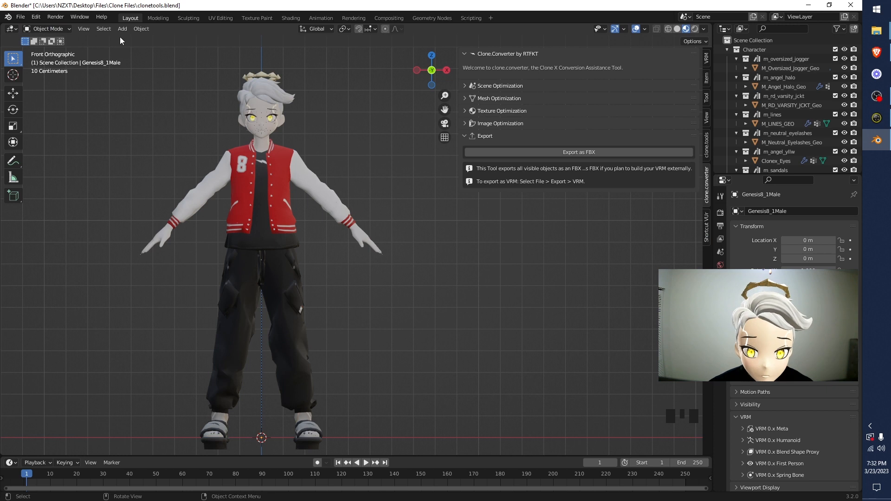
{"action": "left_click", "coordinate": [637, 29]}
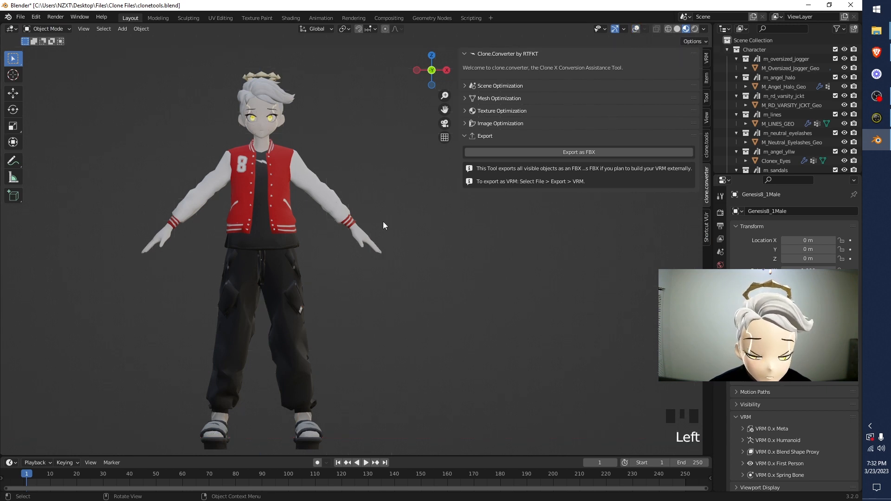
{"action": "left_click", "coordinate": [637, 30]}
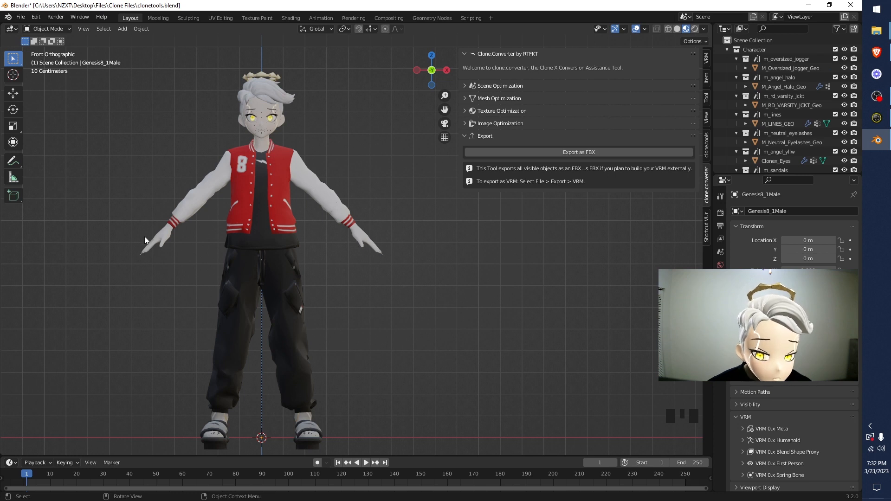
Select the body mesh CloneX_Male_SuitGeo and enter Edit Mode on it
{"action": "left_click", "coordinate": [359, 233]}
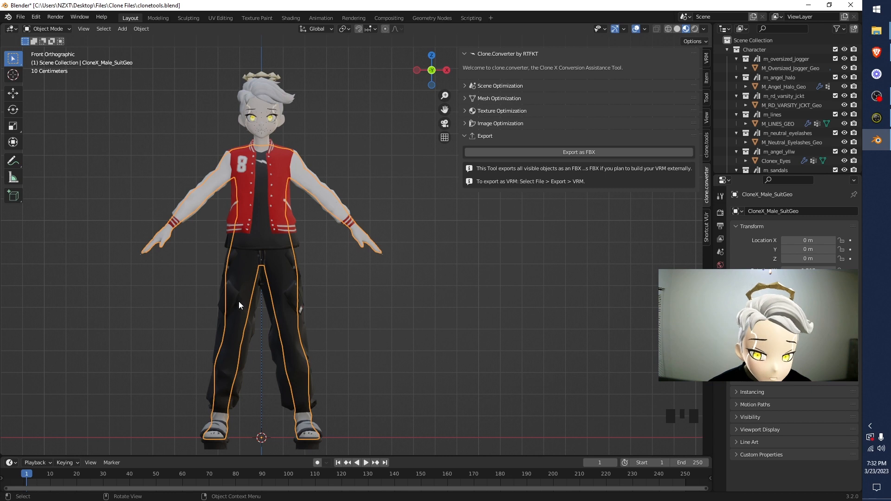
{"action": "left_click", "coordinate": [47, 29]}
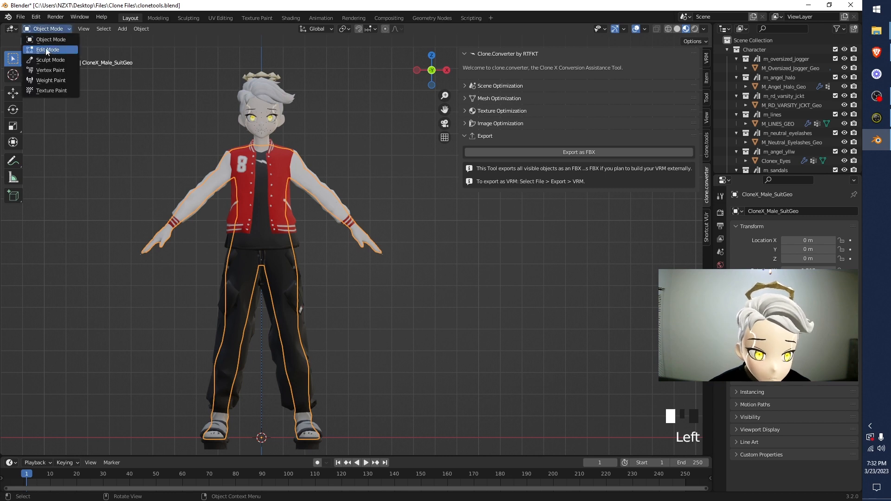
{"action": "left_click", "coordinate": [49, 50]}
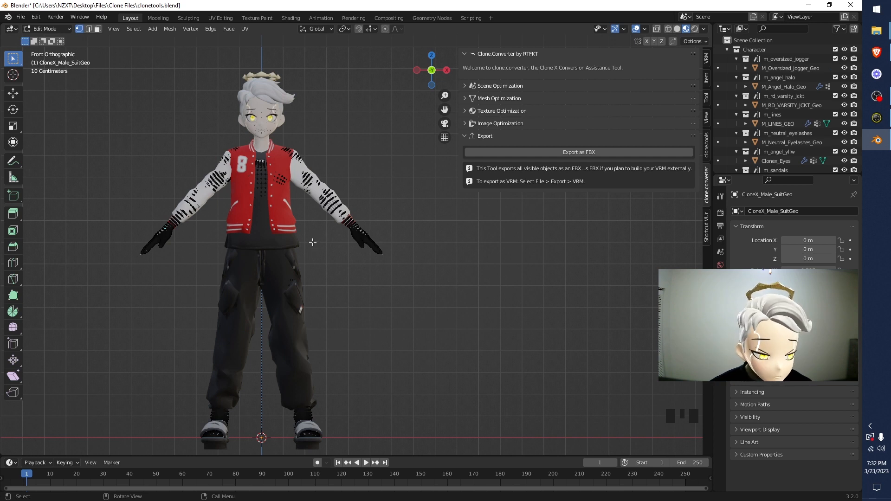
View the character's meshes in Wireframe shading and return to Material Preview
{"action": "key", "text": "z"}
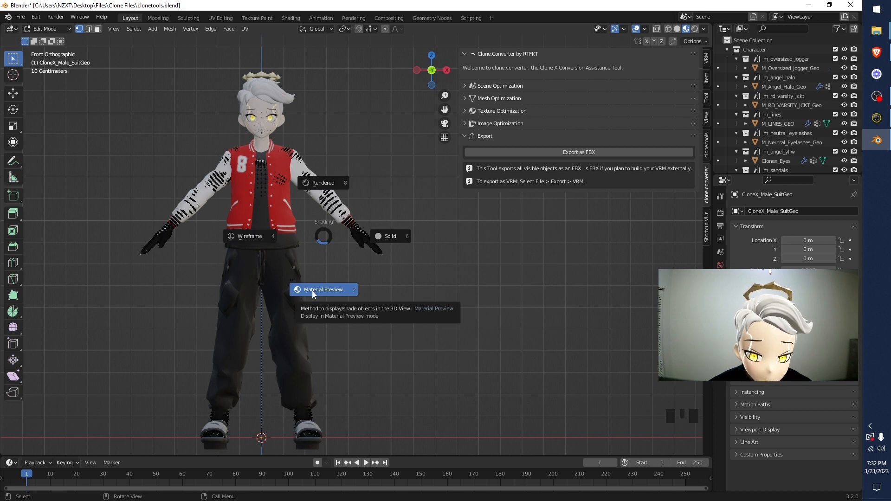
{"action": "left_click", "coordinate": [257, 238]}
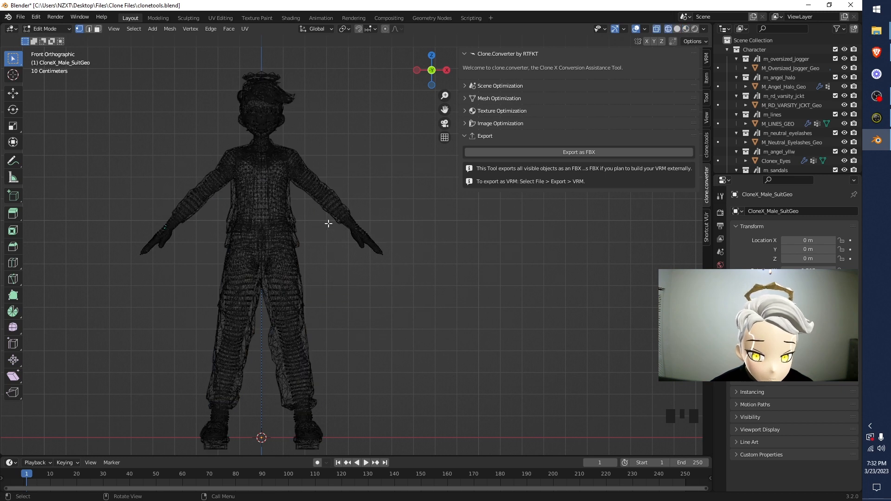
{"action": "key", "text": "z"}
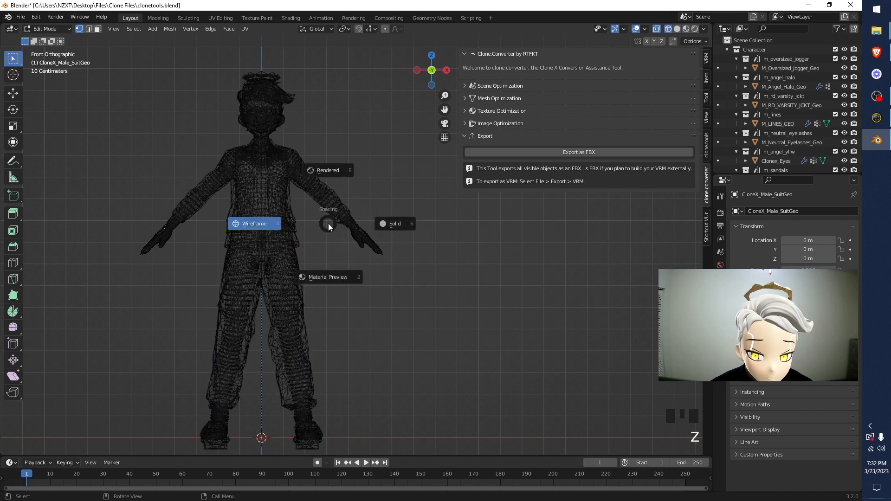
{"action": "left_click", "coordinate": [327, 278]}
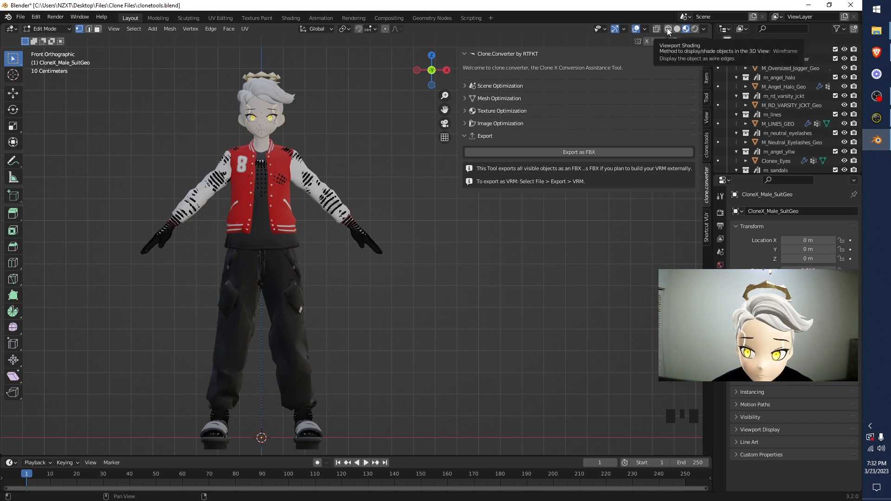
Alternate the viewport shading between Wireframe and Material Preview, leaving it in Wireframe for editing the body mesh
{"action": "key", "text": "z"}
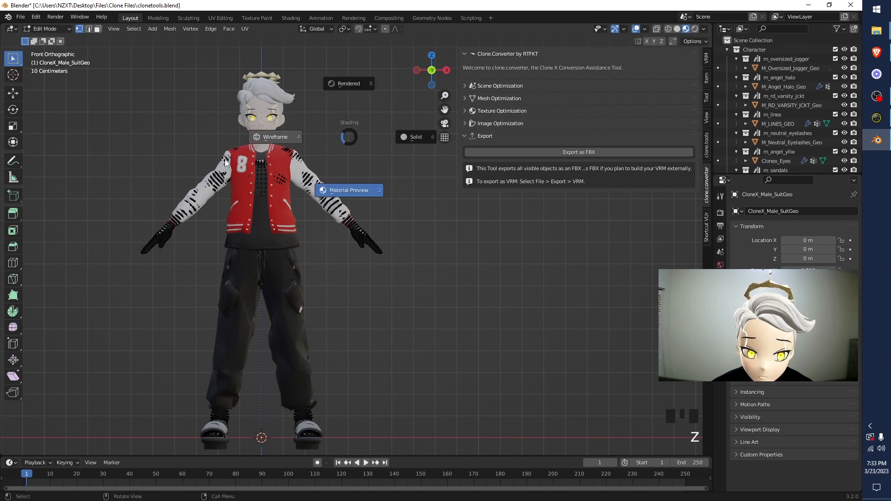
{"action": "left_click", "coordinate": [269, 139]}
{"action": "key", "text": "z"}
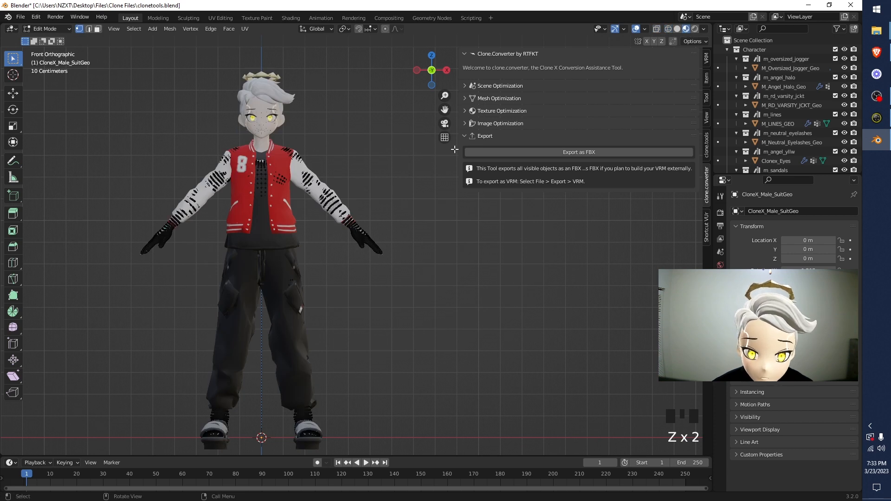
{"action": "key", "text": "z"}
{"action": "left_click", "coordinate": [288, 155]}
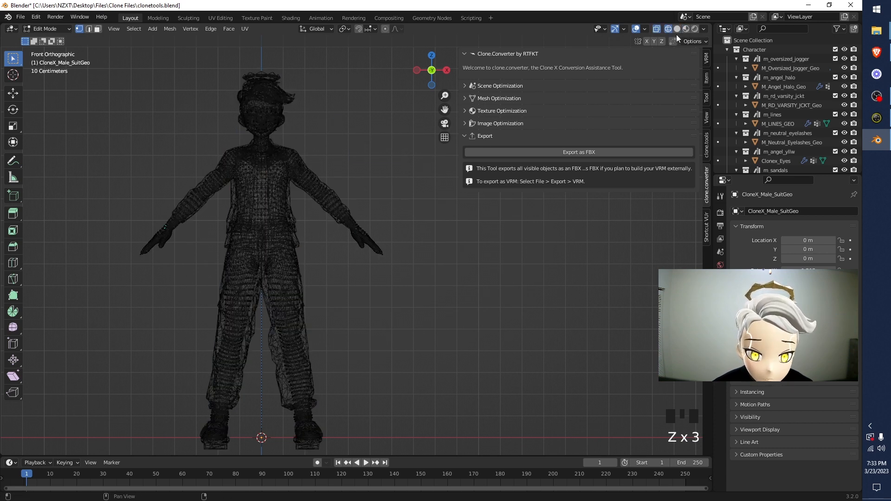
{"action": "key", "text": "z"}
{"action": "left_click", "coordinate": [349, 261]}
{"action": "key", "text": "z"}
{"action": "left_click", "coordinate": [686, 29]}
{"action": "left_click", "coordinate": [668, 29]}
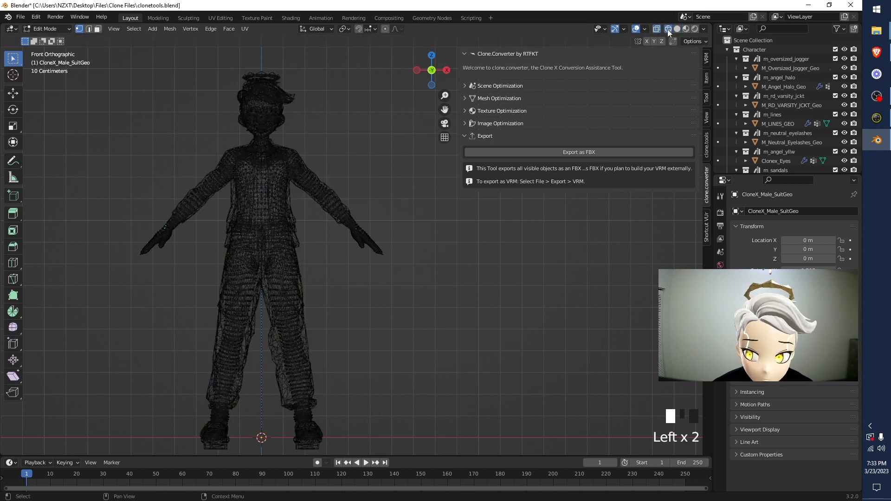
Switch the viewport back to Wireframe shading and select the entire body mesh in Edit Mode
{"action": "left_click", "coordinate": [685, 28]}
{"action": "left_click", "coordinate": [668, 29]}
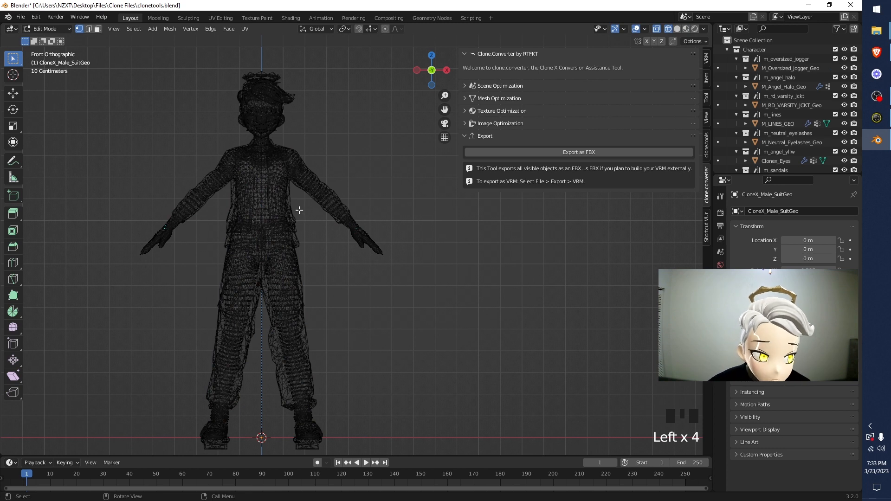
{"action": "key", "text": "a"}
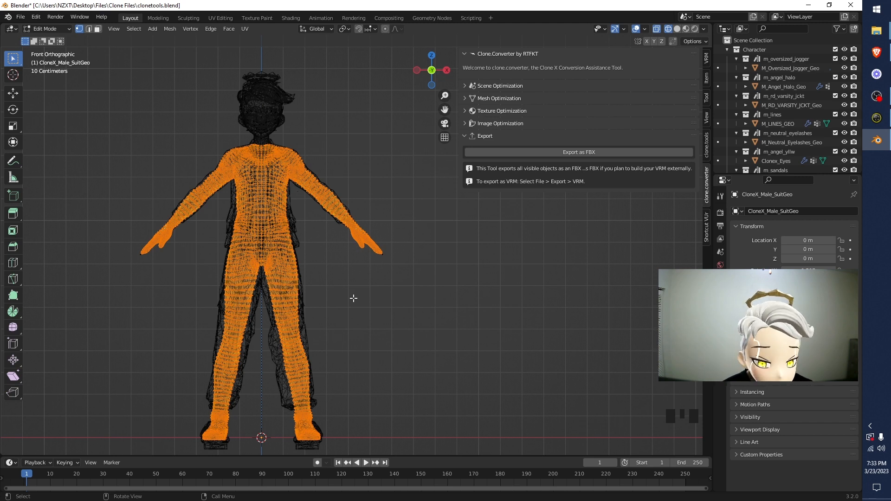
Examine the selected body mesh beneath the jacket and around the character's left wrist and hand
{"action": "scroll", "coordinate": [340, 401], "scroll_direction": "up", "scroll_amount": 4}
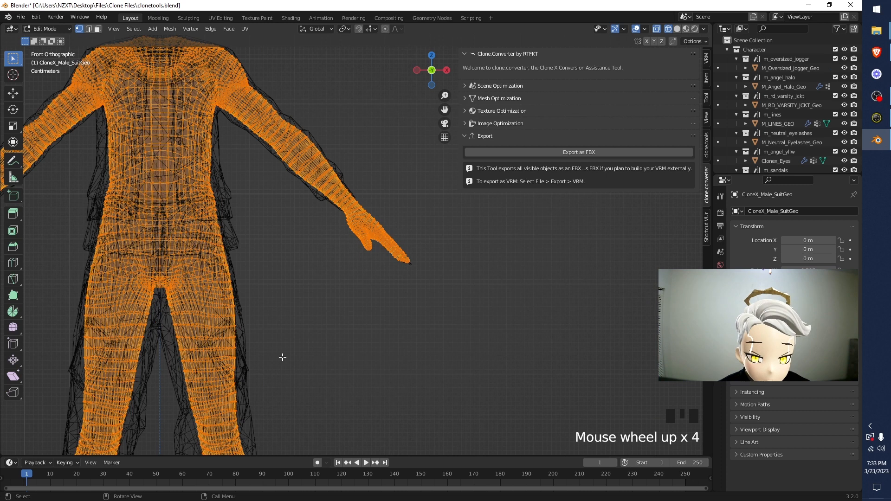
{"action": "scroll", "coordinate": [313, 320], "scroll_direction": "down", "scroll_amount": 4}
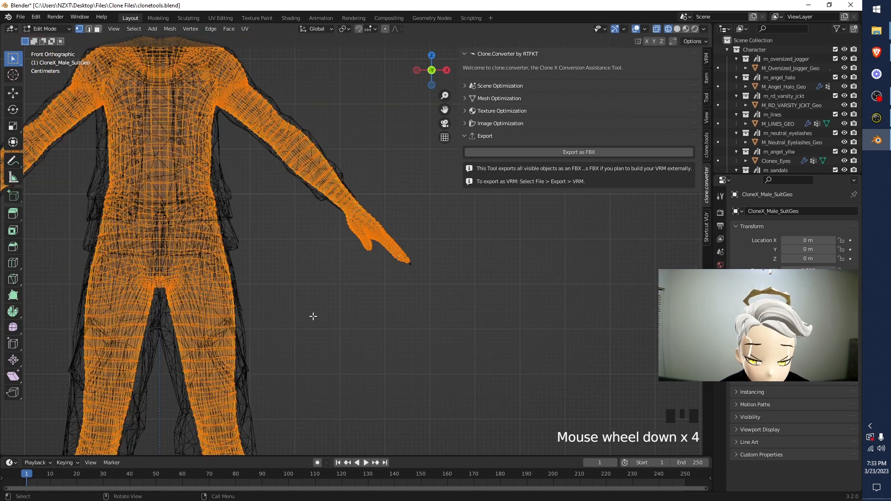
{"action": "scroll", "coordinate": [316, 320], "scroll_direction": "down", "scroll_amount": 4}
{"action": "scroll", "coordinate": [316, 320], "scroll_direction": "up", "scroll_amount": 4}
{"action": "scroll", "coordinate": [316, 320], "scroll_direction": "down", "scroll_amount": 4}
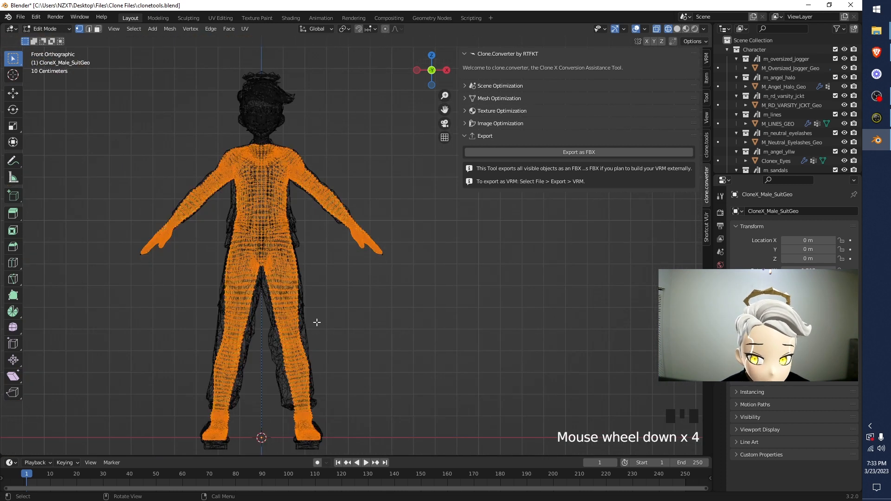
{"action": "left_click_drag", "start_coordinate": [444, 95], "coordinate": [445, 128]}
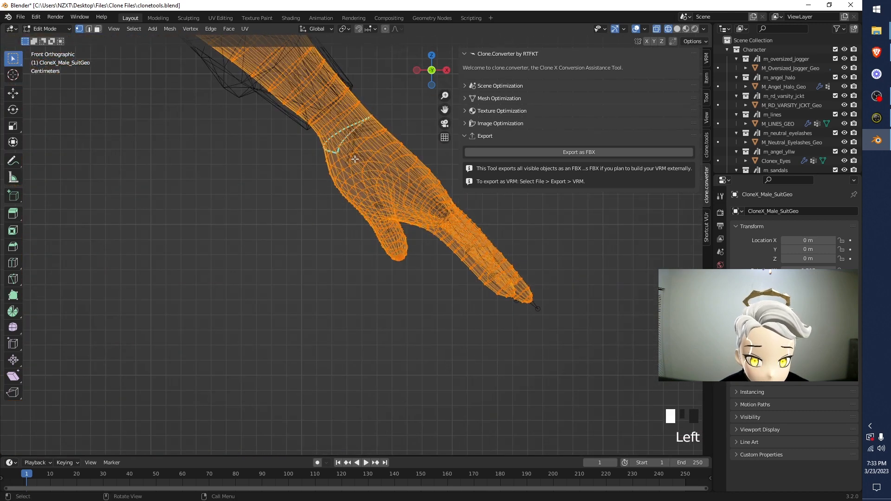
{"action": "scroll", "coordinate": [345, 170], "scroll_direction": "down", "scroll_amount": 4}
Inspect how the body mesh's legs and feet sit inside the joggers and shoes, from the front and at an angle
{"action": "left_click_drag", "start_coordinate": [445, 109], "coordinate": [499, 4]}
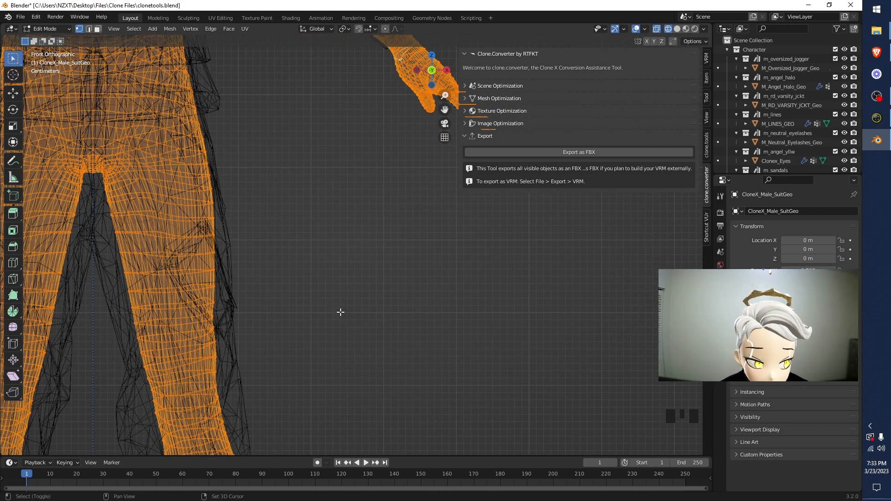
{"action": "middle_click_drag", "start_coordinate": [340, 312], "coordinate": [343, 417], "text": "shift"}
{"action": "left_click_drag", "start_coordinate": [444, 110], "coordinate": [513, 115]}
{"action": "scroll", "coordinate": [443, 95], "scroll_direction": "down", "scroll_amount": 8}
{"action": "scroll", "coordinate": [443, 95], "scroll_direction": "up", "scroll_amount": 8}
{"action": "scroll", "coordinate": [443, 94], "scroll_direction": "down", "scroll_amount": 4}
{"action": "scroll", "coordinate": [443, 94], "scroll_direction": "up", "scroll_amount": 4}
{"action": "left_click_drag", "start_coordinate": [444, 95], "coordinate": [443, 67]}
{"action": "middle_click_drag", "start_coordinate": [383, 277], "coordinate": [414, 281], "text": "shift"}
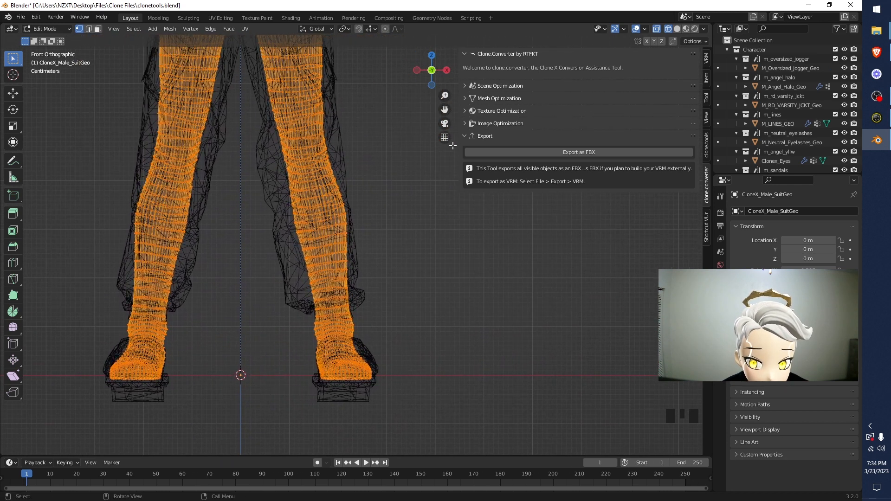
{"action": "mouse_move", "coordinate": [444, 110]}
{"action": "left_mouse_down"}
{"action": "mouse_move", "coordinate": [470, 143]}
{"action": "mouse_move", "coordinate": [442, 163]}
{"action": "mouse_move", "coordinate": [440, 108]}
{"action": "left_mouse_up"}
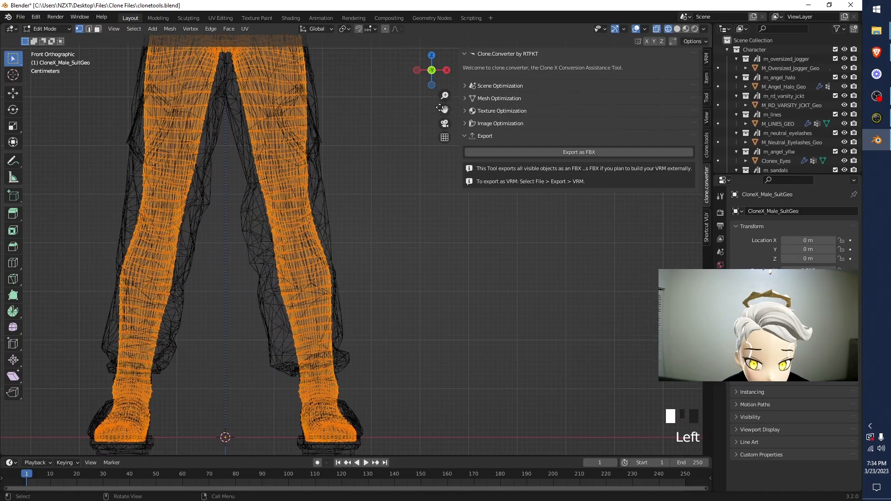
{"action": "left_click_drag", "start_coordinate": [431, 69], "coordinate": [410, 98]}
{"action": "middle_click_drag", "start_coordinate": [413, 254], "coordinate": [427, 202]}
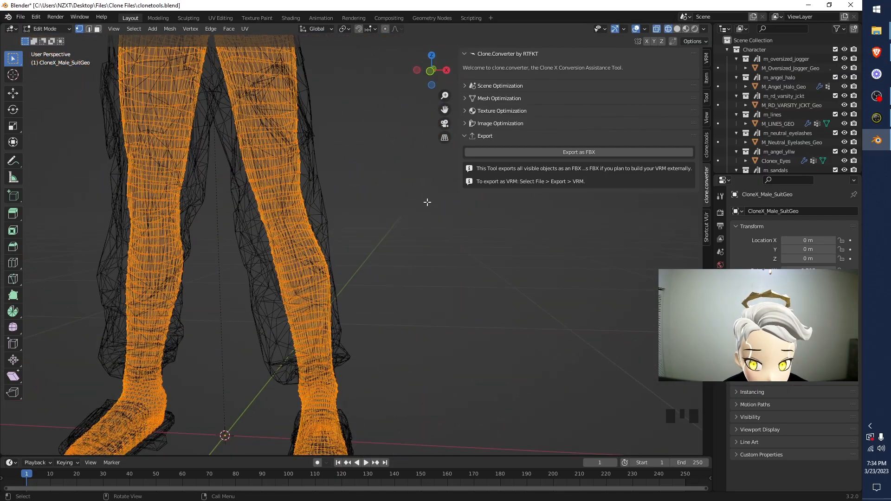
{"action": "left_click", "coordinate": [431, 73]}
{"action": "scroll", "coordinate": [389, 186], "scroll_direction": "down", "scroll_amount": 8}
{"action": "scroll", "coordinate": [361, 189], "scroll_direction": "up", "scroll_amount": 4}
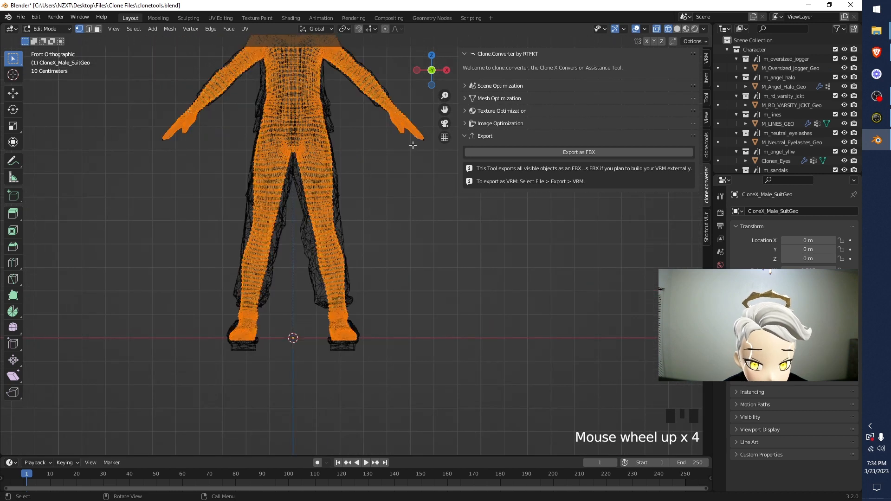
Select the edge loop around the character's left ankle at the jogger hem and delete its vertices
{"action": "scroll", "coordinate": [346, 325], "scroll_direction": "up", "scroll_amount": 8}
{"action": "middle_click_drag", "start_coordinate": [347, 324], "coordinate": [373, 262], "text": "shift"}
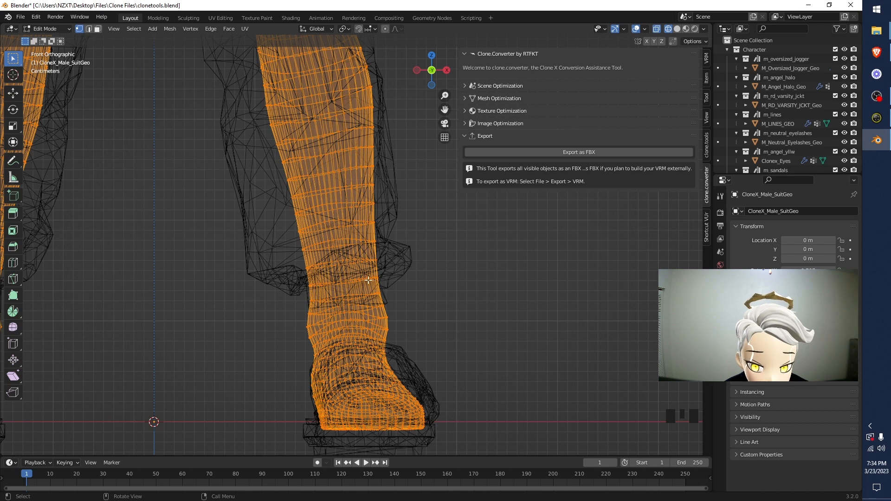
{"action": "scroll", "coordinate": [349, 279], "scroll_direction": "up", "scroll_amount": 4}
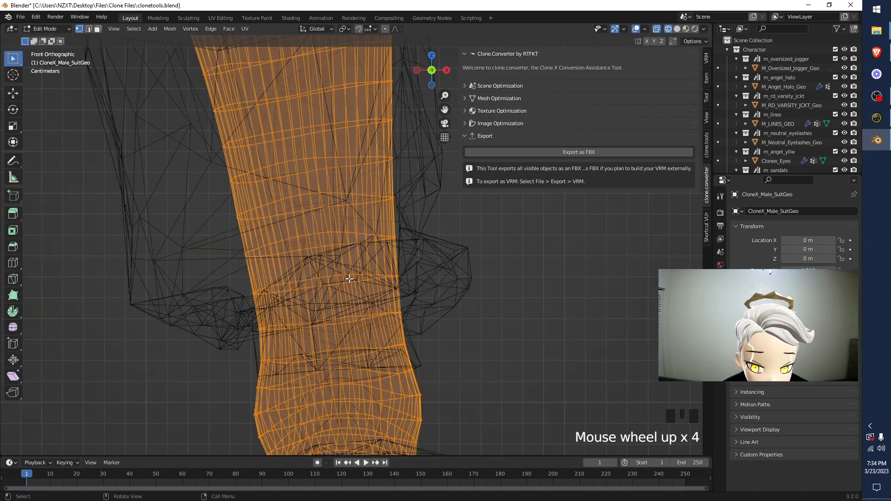
{"action": "left_click", "coordinate": [330, 324], "text": "alt"}
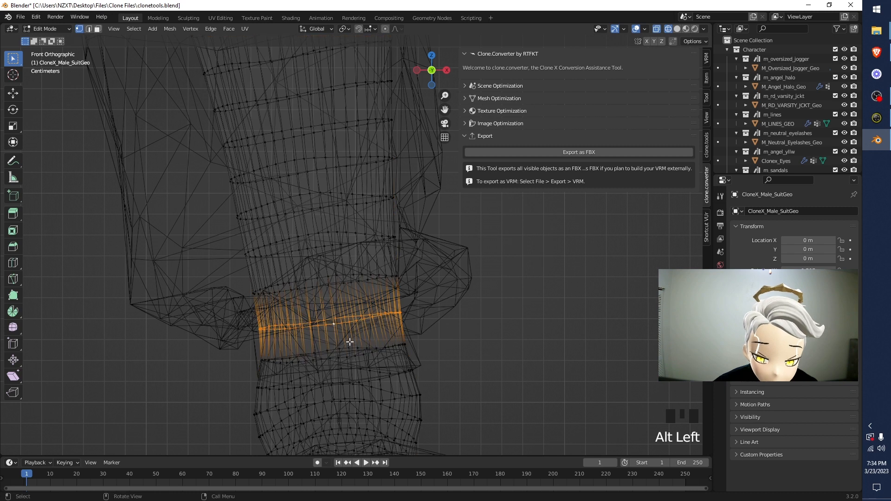
{"action": "scroll", "coordinate": [346, 337], "scroll_direction": "up", "scroll_amount": 4}
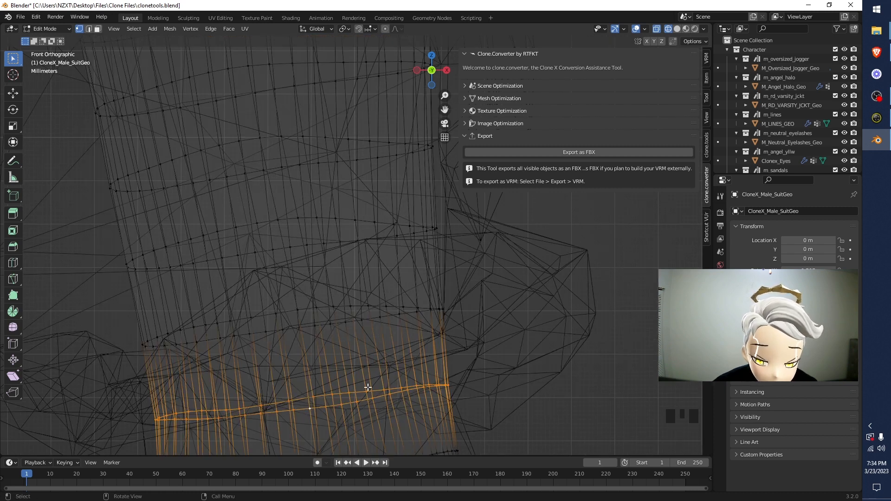
{"action": "left_click", "coordinate": [620, 376]}
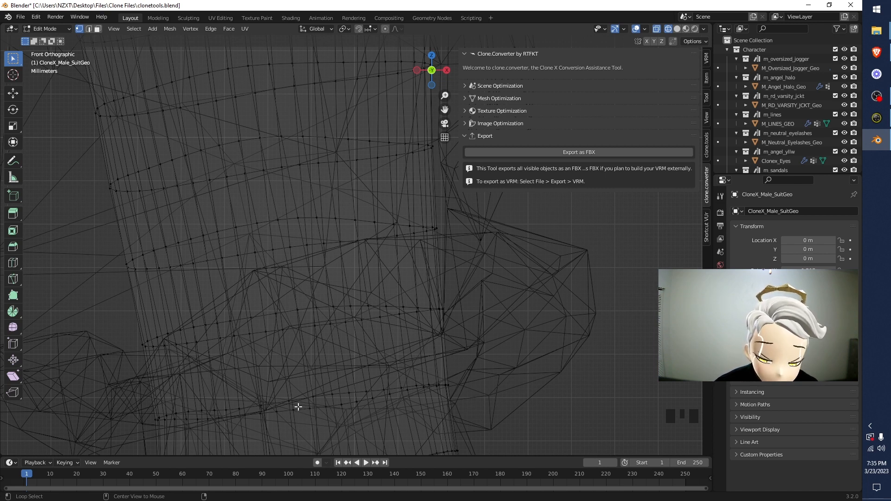
{"action": "left_click", "coordinate": [300, 407], "text": "alt"}
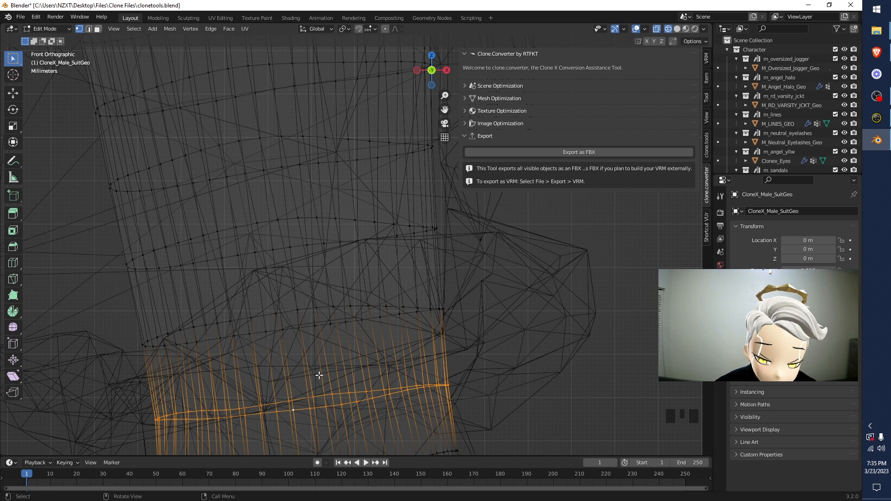
{"action": "scroll", "coordinate": [320, 376], "scroll_direction": "down", "scroll_amount": 4}
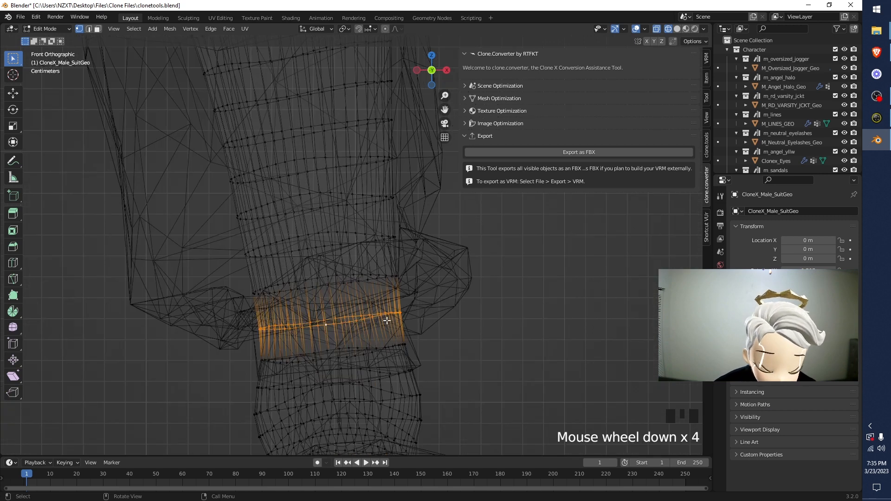
{"action": "key", "text": "x"}
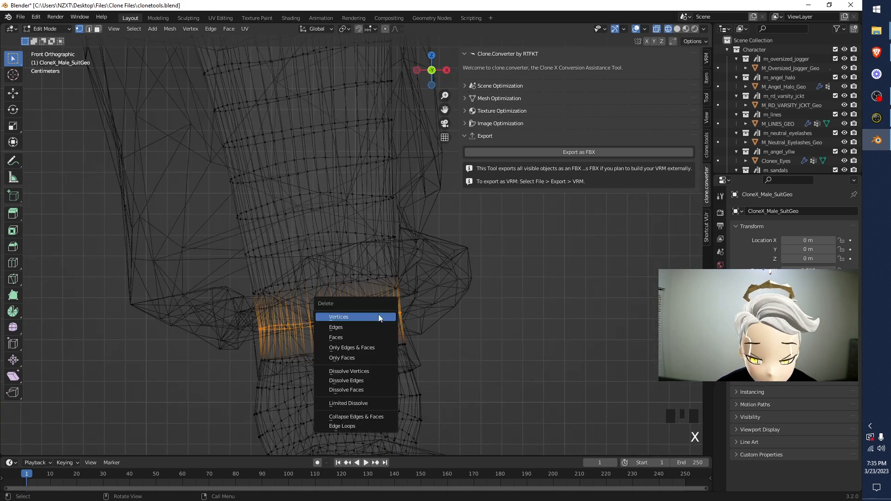
{"action": "left_click", "coordinate": [378, 313]}
Delete the vertices of the edge loop around the character's right ankle, just below the jogger hem
{"action": "scroll", "coordinate": [352, 314], "scroll_direction": "down", "scroll_amount": 4}
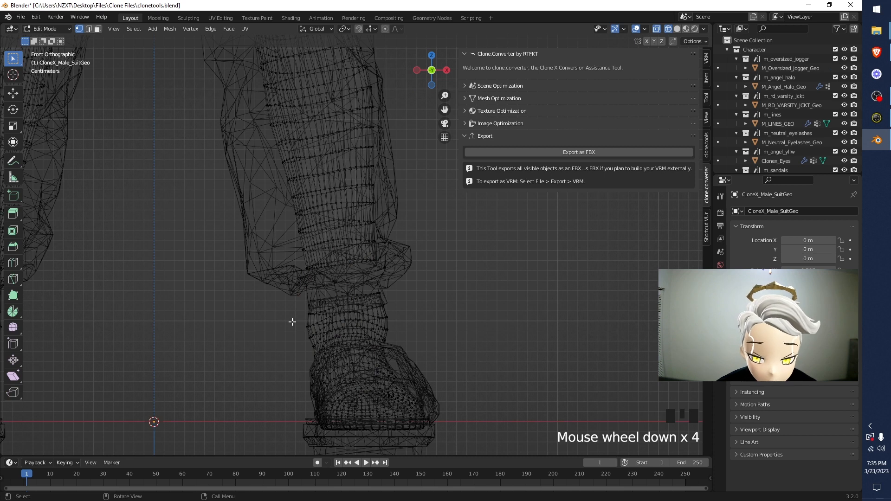
{"action": "middle_click_drag", "start_coordinate": [104, 315], "coordinate": [382, 319], "text": "shift"}
{"action": "scroll", "coordinate": [359, 314], "scroll_direction": "up", "scroll_amount": 4}
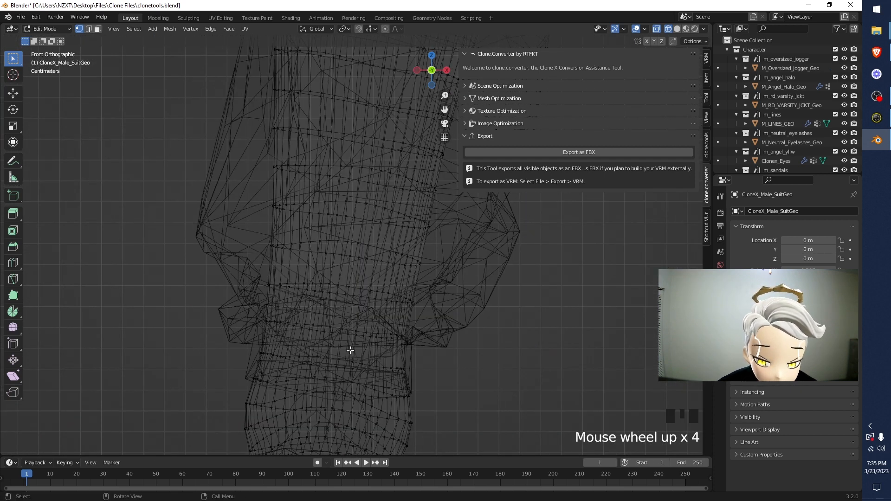
{"action": "left_click", "coordinate": [320, 357], "text": "alt"}
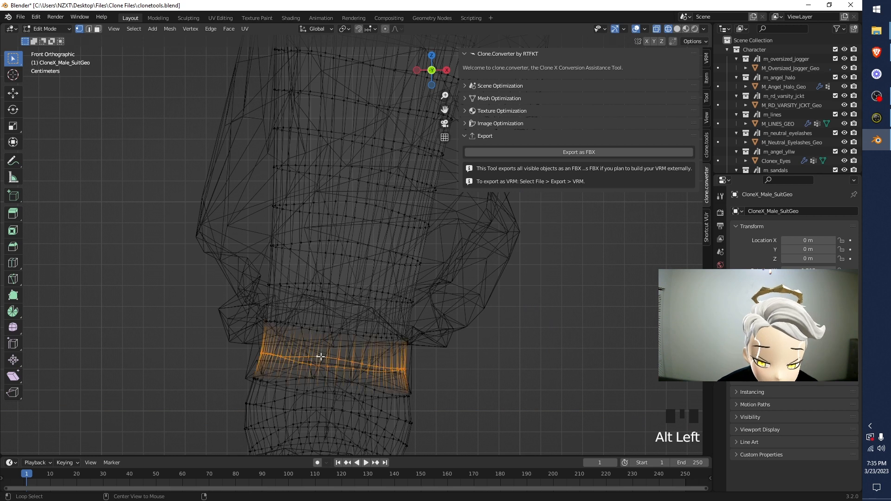
{"action": "key", "text": "x"}
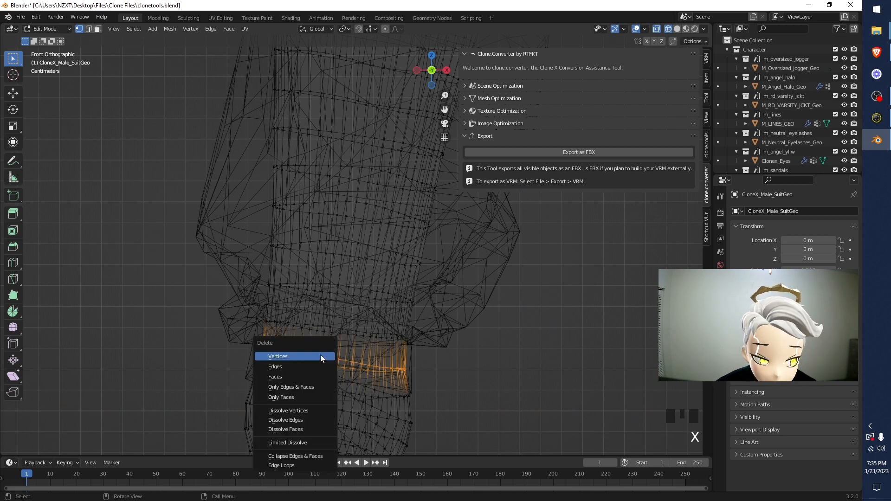
{"action": "left_click", "coordinate": [320, 355]}
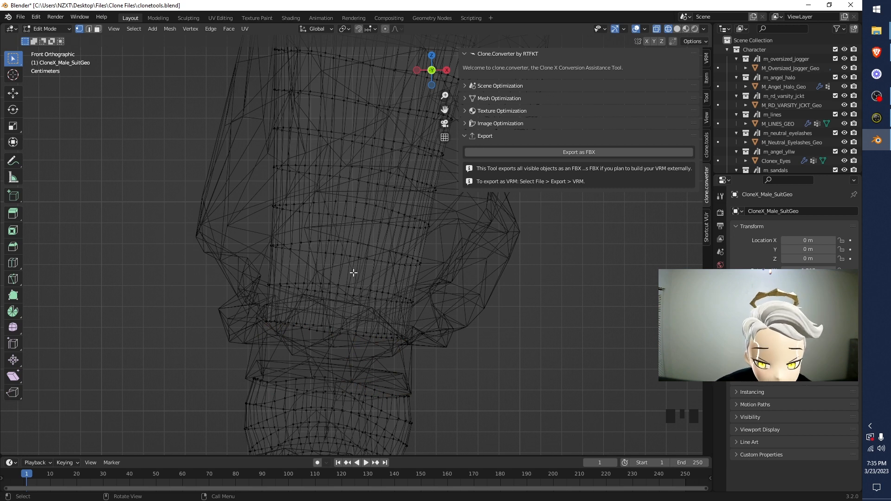
Try loop-selecting on the right lower leg, first a lengthwise edge loop and instead the ring at its cut end
{"action": "left_click", "coordinate": [331, 287], "text": "alt"}
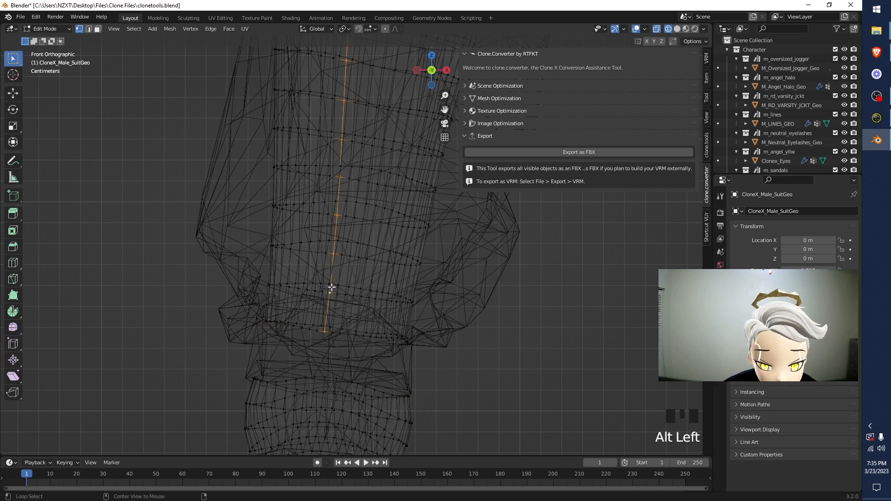
{"action": "scroll", "coordinate": [333, 286], "scroll_direction": "down", "scroll_amount": 16}
{"action": "scroll", "coordinate": [360, 256], "scroll_direction": "up", "scroll_amount": 16}
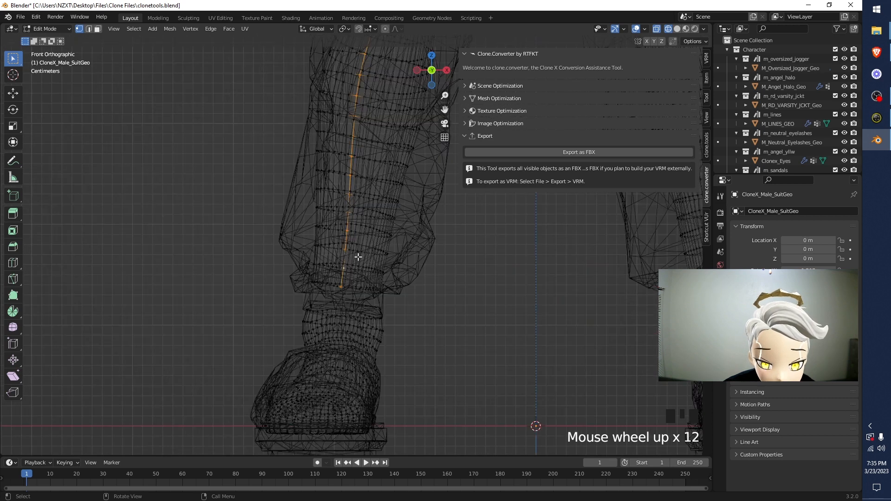
{"action": "left_click", "coordinate": [328, 331], "text": "alt"}
{"action": "scroll", "coordinate": [364, 299], "scroll_direction": "down", "scroll_amount": 8}
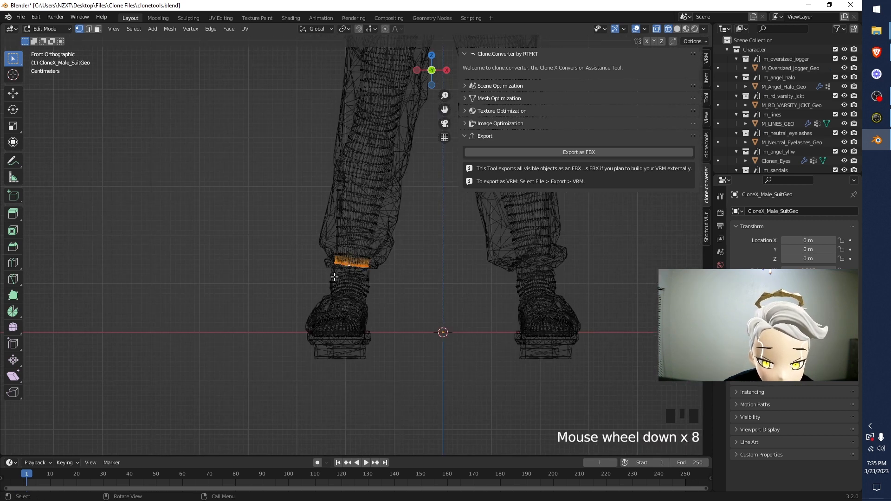
{"action": "scroll", "coordinate": [408, 290], "scroll_direction": "down", "scroll_amount": 4}
{"action": "scroll", "coordinate": [397, 208], "scroll_direction": "up", "scroll_amount": 8}
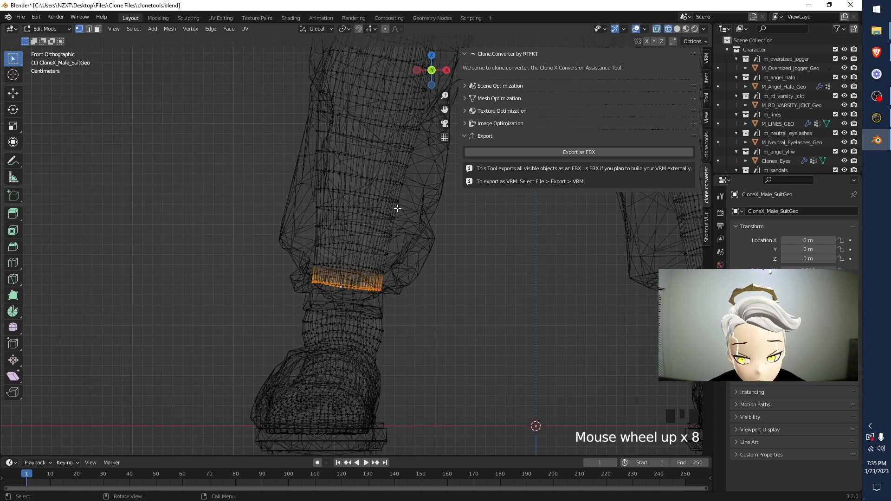
Circle-select the ring of vertices around the character's right forearm inside the jacket sleeve and delete those vertices
{"action": "scroll", "coordinate": [350, 184], "scroll_direction": "down", "scroll_amount": 4}
{"action": "middle_click_drag", "start_coordinate": [340, 99], "coordinate": [348, 215], "text": "shift"}
{"action": "scroll", "coordinate": [319, 293], "scroll_direction": "up", "scroll_amount": 8}
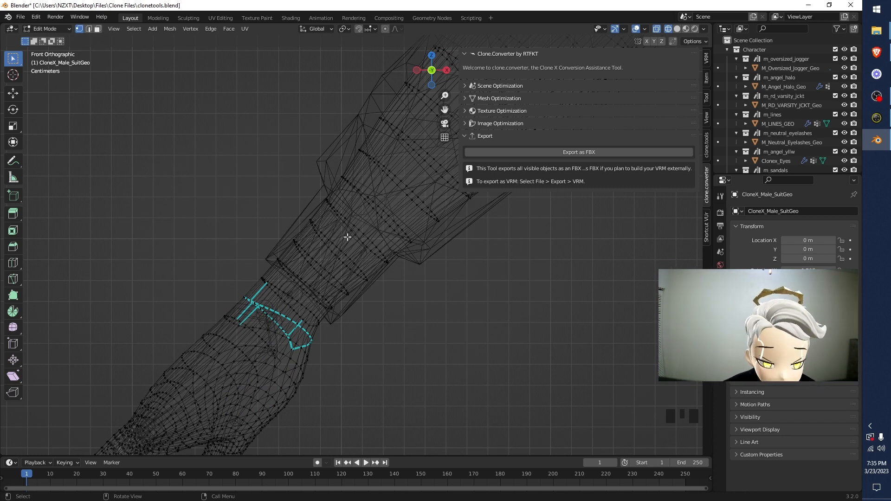
{"action": "key", "text": "c"}
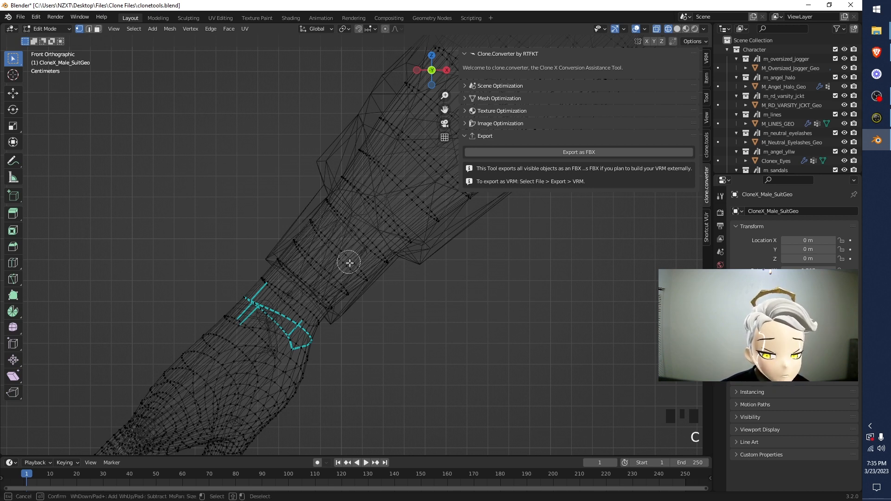
{"action": "mouse_move", "coordinate": [306, 219]}
{"action": "left_mouse_down"}
{"action": "mouse_move", "coordinate": [369, 279]}
{"action": "mouse_move", "coordinate": [360, 271]}
{"action": "left_mouse_up"}
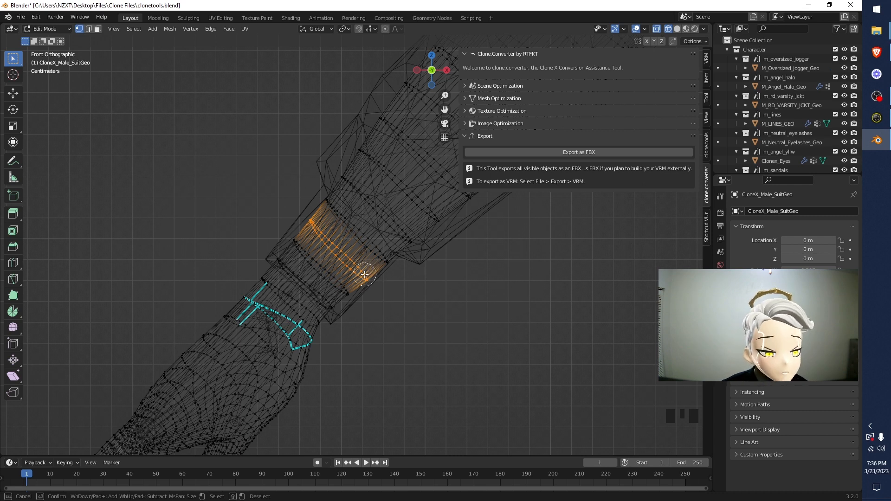
{"action": "key", "text": "Escape"}
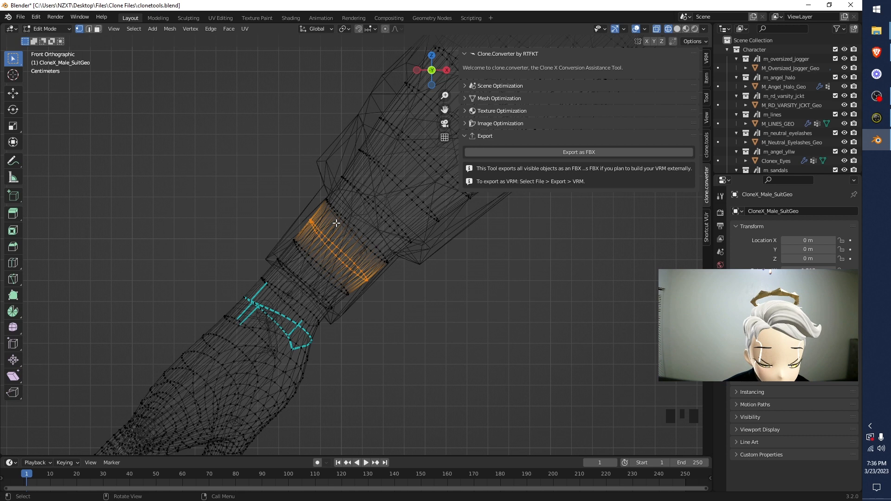
{"action": "key", "text": "x"}
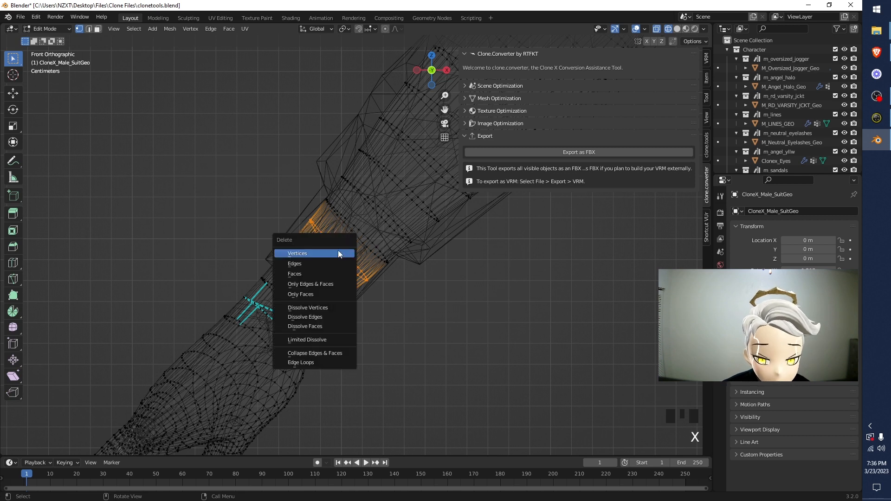
{"action": "left_click", "coordinate": [338, 249]}
Circle-select the ring of vertices around the character's left forearm inside the jacket sleeve, deselect the stray neighbouring ones, and delete the ring's vertices
{"action": "scroll", "coordinate": [577, 296], "scroll_direction": "down", "scroll_amount": 8}
{"action": "middle_click_drag", "start_coordinate": [577, 297], "coordinate": [282, 242], "text": "shift"}
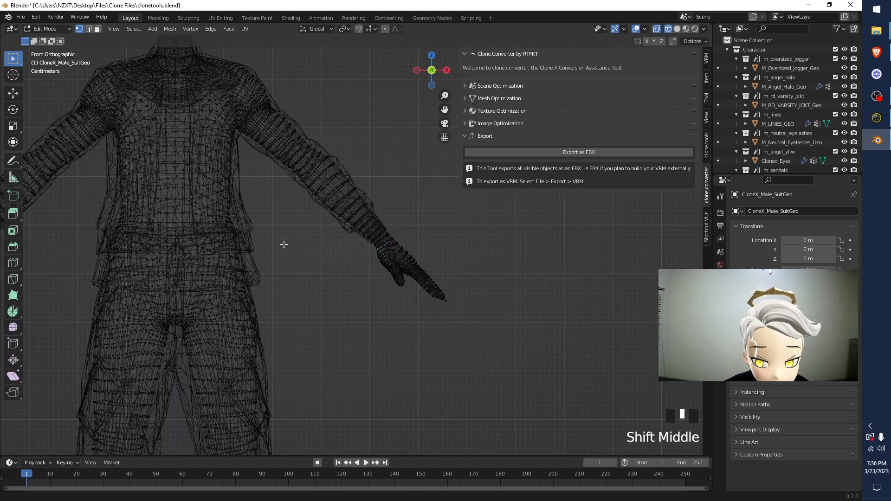
{"action": "scroll", "coordinate": [424, 249], "scroll_direction": "up", "scroll_amount": 8}
{"action": "middle_click_drag", "start_coordinate": [424, 248], "coordinate": [360, 279], "text": "shift"}
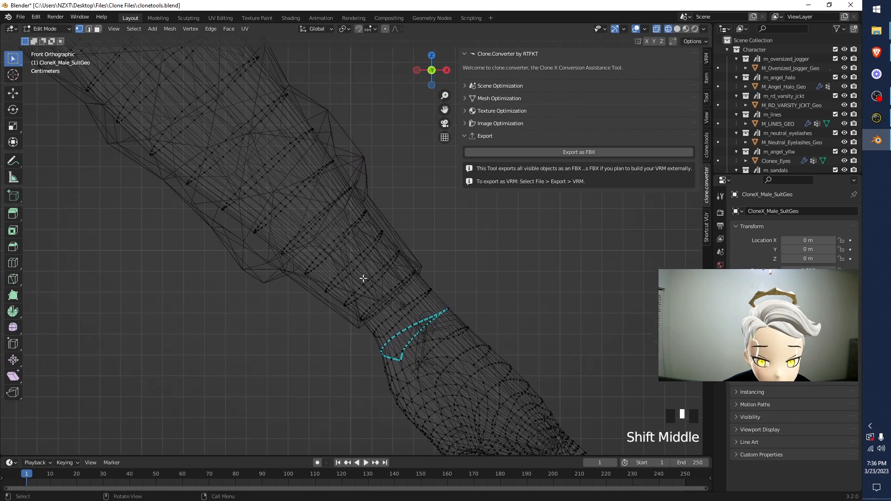
{"action": "key", "text": "c"}
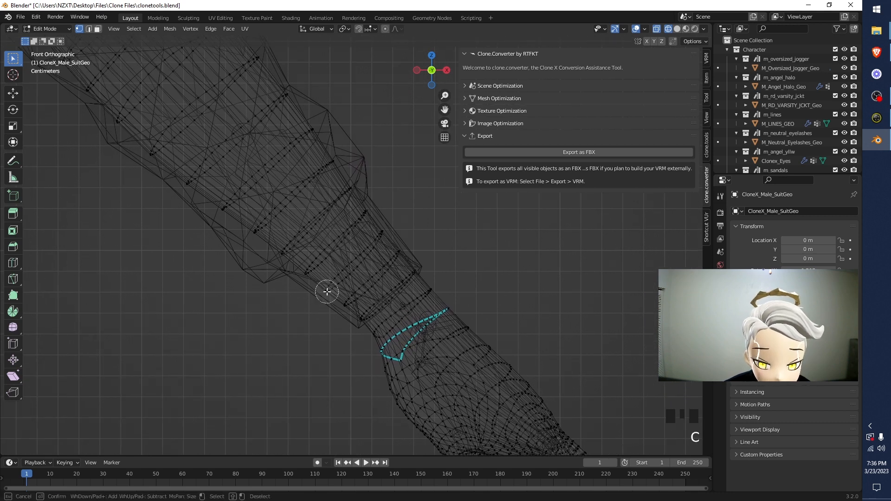
{"action": "mouse_move", "coordinate": [327, 291]}
{"action": "left_mouse_down"}
{"action": "mouse_move", "coordinate": [367, 246]}
{"action": "mouse_move", "coordinate": [333, 285]}
{"action": "mouse_move", "coordinate": [310, 273]}
{"action": "left_mouse_up"}
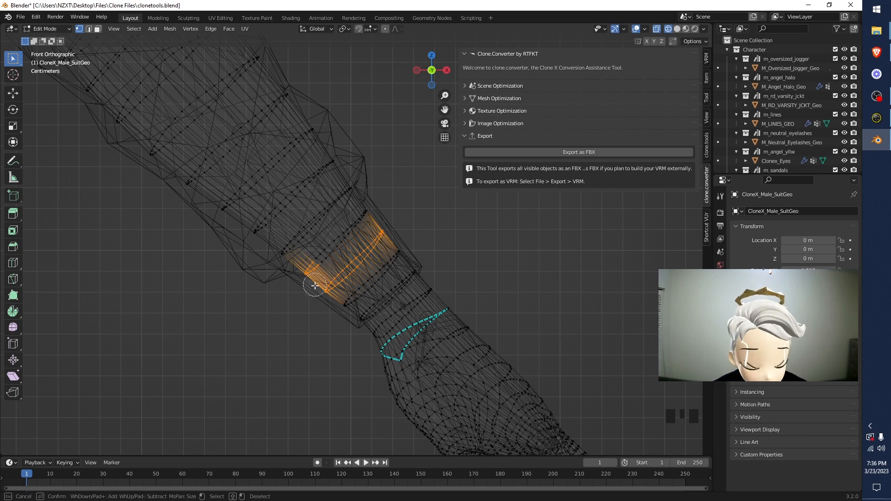
{"action": "key", "text": "Escape"}
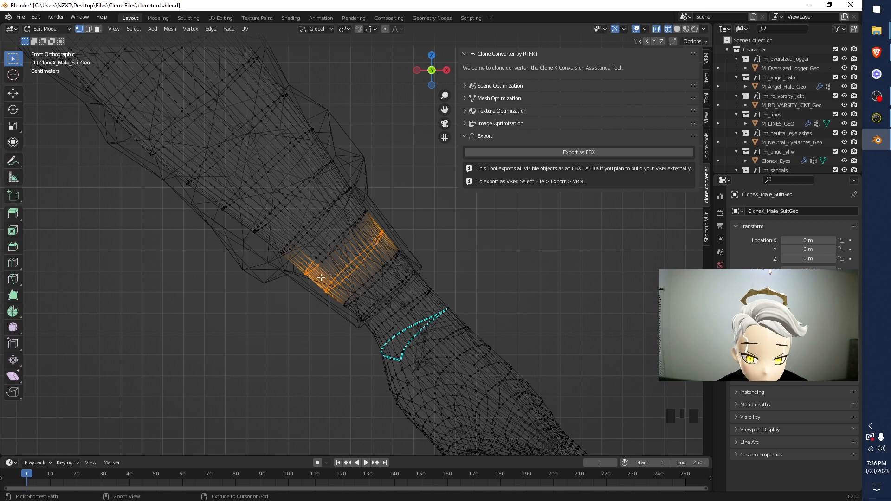
{"action": "left_click_drag", "start_coordinate": [320, 282], "coordinate": [293, 244], "text": "ctrl"}
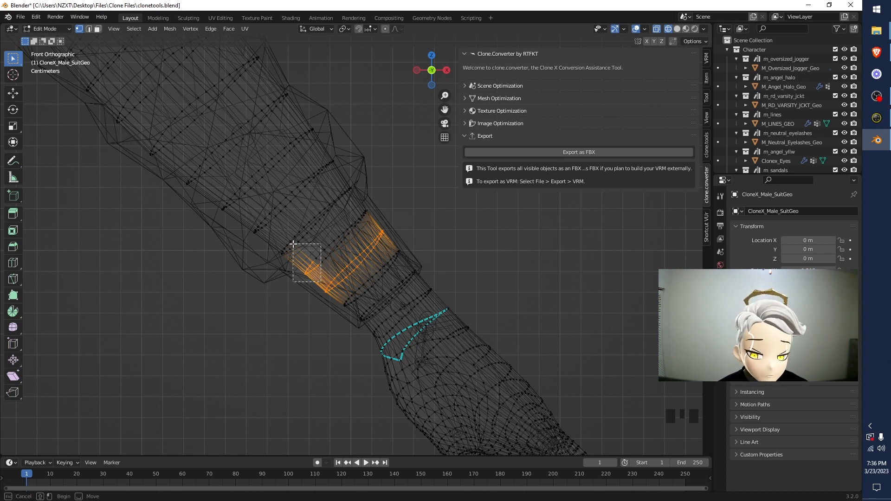
{"action": "left_click_drag", "start_coordinate": [293, 243], "coordinate": [292, 243], "text": "ctrl"}
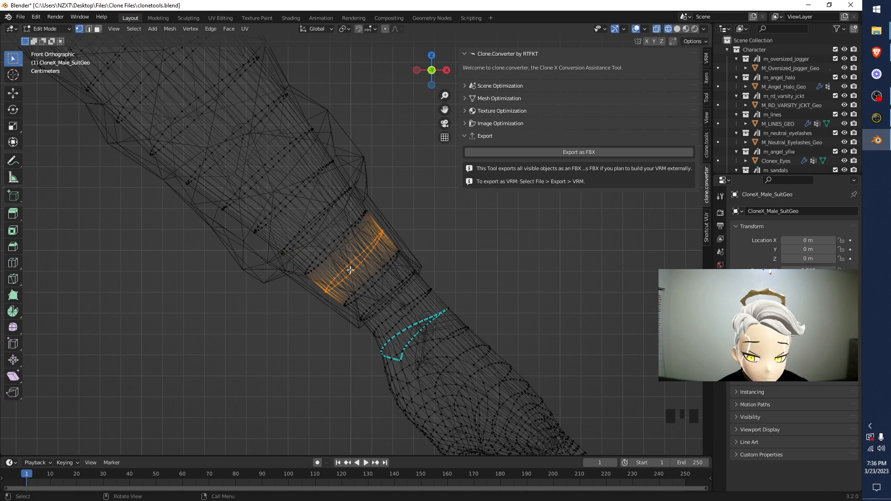
{"action": "right_click", "coordinate": [351, 249]}
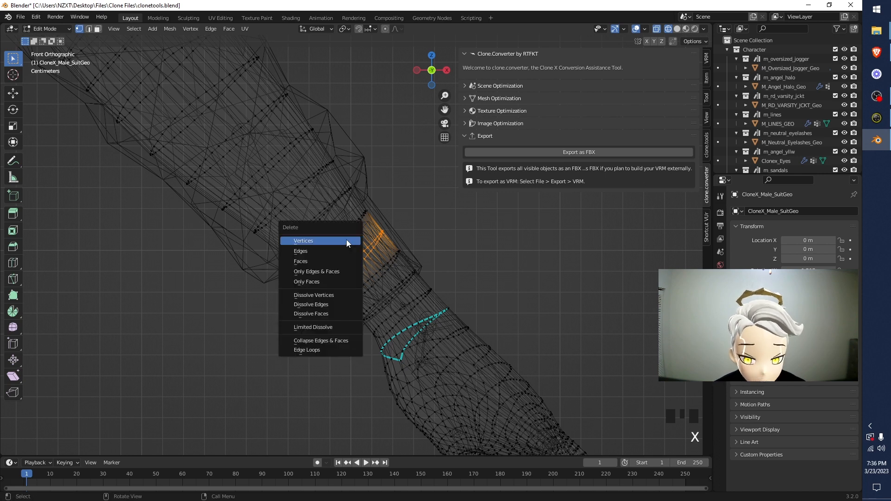
{"action": "left_click", "coordinate": [346, 240]}
Select all of the body suit mesh and switch the viewport to Material Preview shading to check the neck and jacket area
{"action": "scroll", "coordinate": [320, 240], "scroll_direction": "down", "scroll_amount": 8}
{"action": "scroll", "coordinate": [321, 240], "scroll_direction": "up", "scroll_amount": 4}
{"action": "scroll", "coordinate": [348, 219], "scroll_direction": "up", "scroll_amount": 4}
{"action": "scroll", "coordinate": [348, 218], "scroll_direction": "down", "scroll_amount": 8}
{"action": "middle_click_drag", "start_coordinate": [247, 208], "coordinate": [350, 204], "text": "shift"}
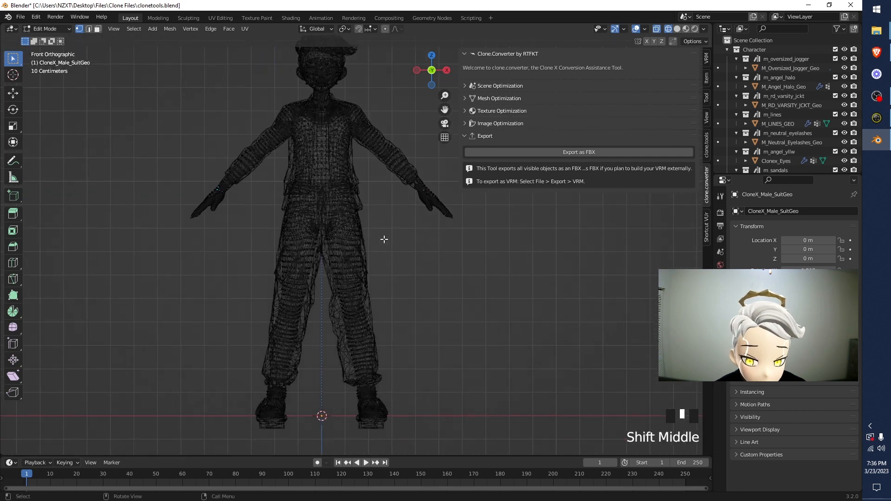
{"action": "key", "text": "a"}
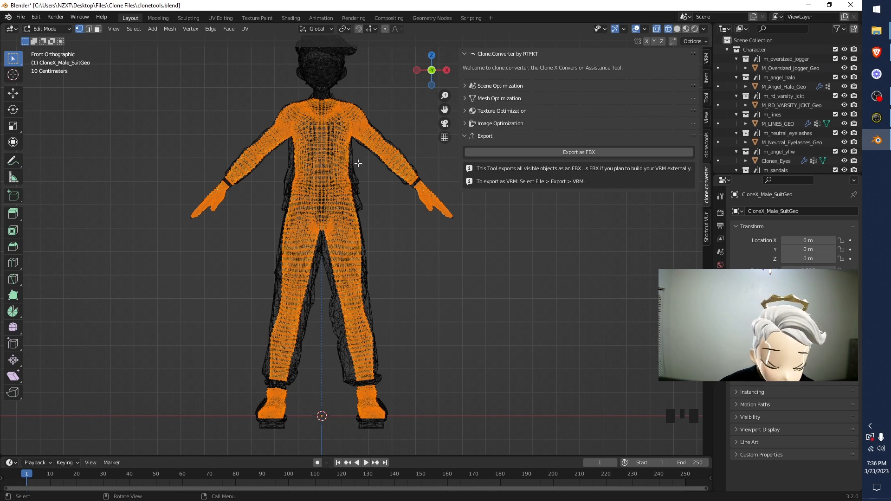
{"action": "key", "text": "z"}
{"action": "middle_click_drag", "start_coordinate": [328, 130], "coordinate": [320, 306], "text": "shift"}
{"action": "scroll", "coordinate": [323, 321], "scroll_direction": "up", "scroll_amount": 4}
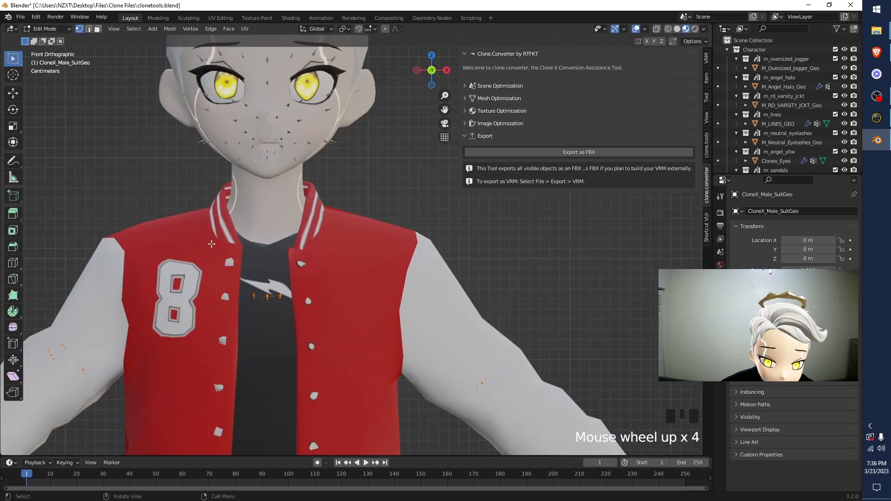
Show the whole character from the front in wireframe shading while editing the suit body mesh
{"action": "mouse_move", "coordinate": [431, 71]}
{"action": "left_mouse_down"}
{"action": "mouse_move", "coordinate": [446, 74]}
{"action": "mouse_move", "coordinate": [456, 109]}
{"action": "mouse_move", "coordinate": [486, 91]}
{"action": "mouse_move", "coordinate": [421, 60]}
{"action": "left_mouse_up"}
{"action": "left_click", "coordinate": [432, 70]}
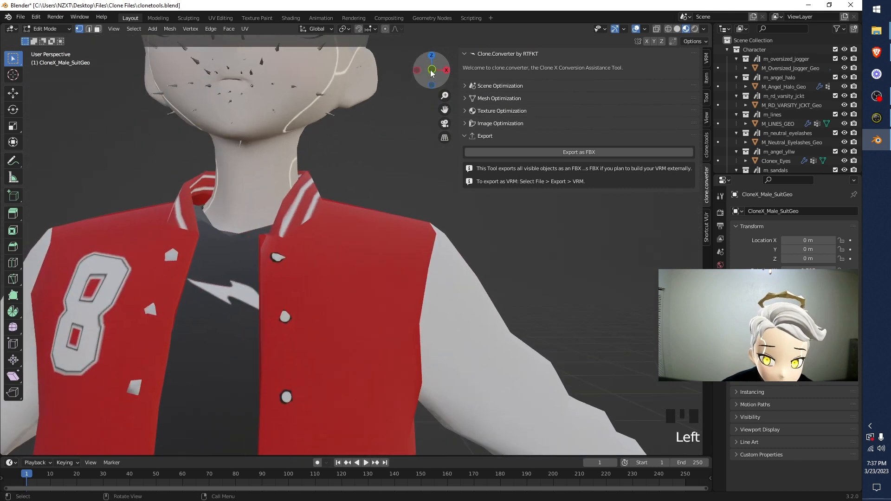
{"action": "left_click", "coordinate": [432, 69]}
{"action": "scroll", "coordinate": [417, 186], "scroll_direction": "down", "scroll_amount": 4}
{"action": "middle_click_drag", "start_coordinate": [384, 445], "coordinate": [384, 227], "text": "shift"}
{"action": "scroll", "coordinate": [384, 227], "scroll_direction": "up", "scroll_amount": 4}
{"action": "key", "text": "shift+z"}
{"action": "scroll", "coordinate": [335, 198], "scroll_direction": "down", "scroll_amount": 4}
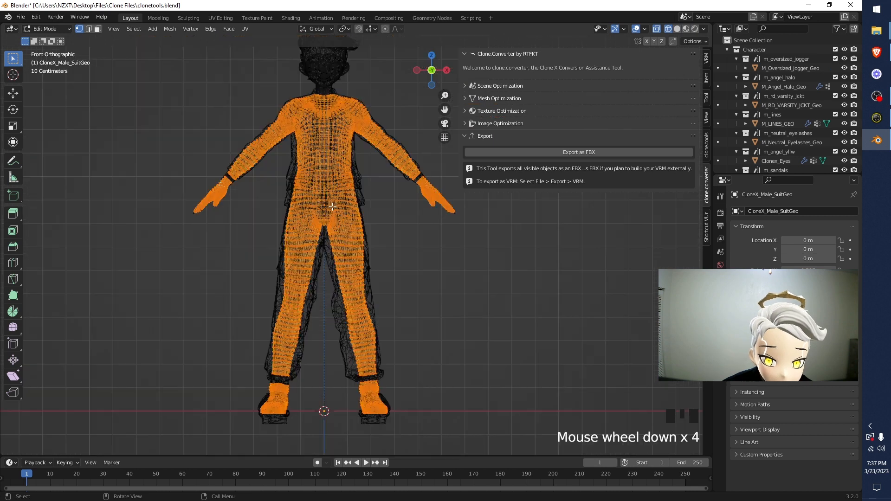
Delete the linked torso, arm and leg vertices of the suit body, and return to Object Mode with Material Preview shading
{"action": "left_click", "coordinate": [359, 246]}
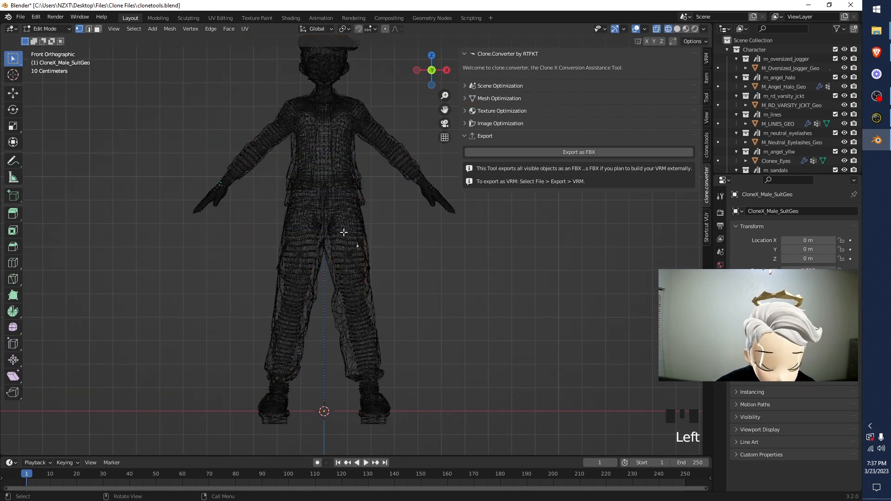
{"action": "key", "text": "ctrl+l"}
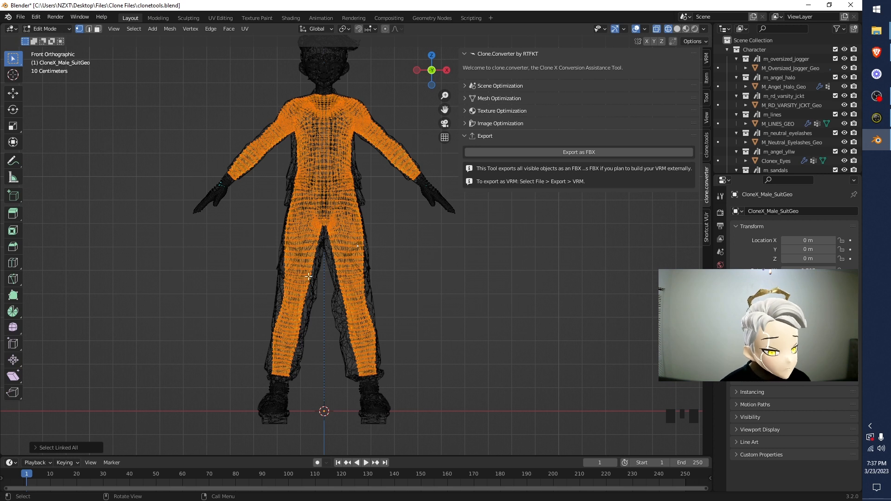
{"action": "key", "text": "x"}
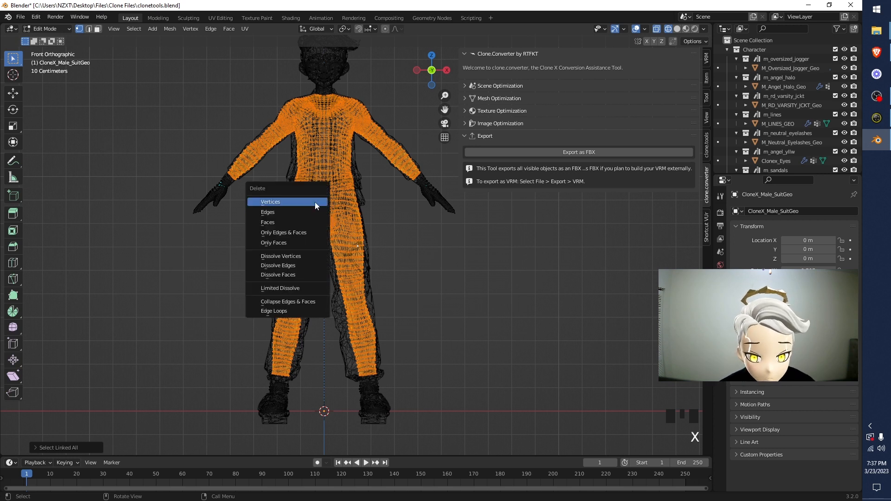
{"action": "left_click", "coordinate": [314, 202]}
{"action": "key", "text": "Tab"}
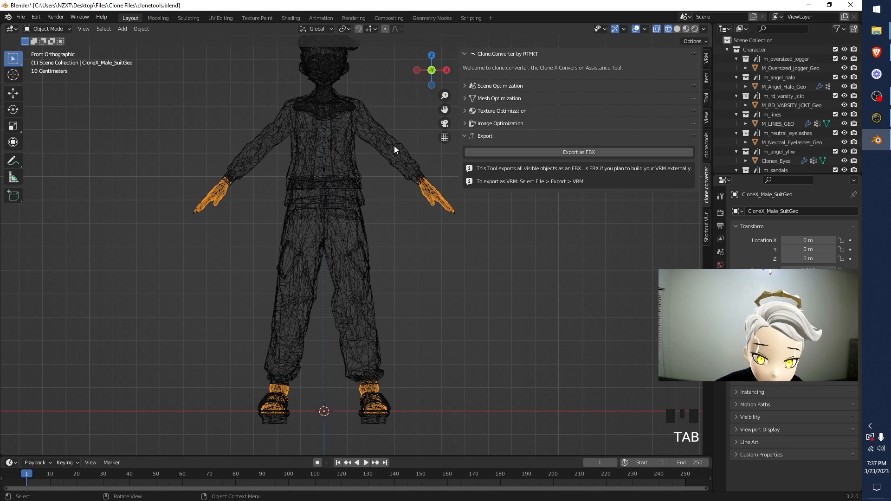
{"action": "key", "text": "z"}
{"action": "middle_click_drag", "start_coordinate": [387, 210], "coordinate": [418, 249]}
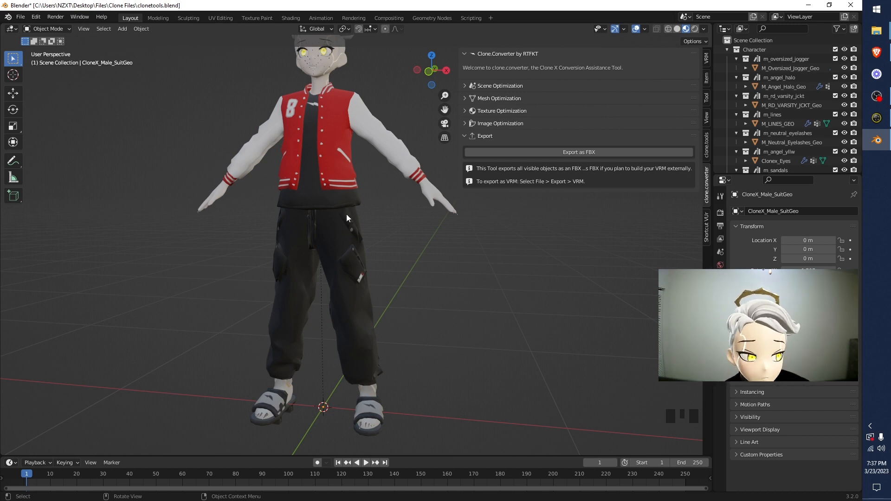
Select the red varsity jacket and hide the viewport sidebar
{"action": "left_click", "coordinate": [333, 200]}
{"action": "middle_click_drag", "start_coordinate": [332, 221], "coordinate": [344, 198]}
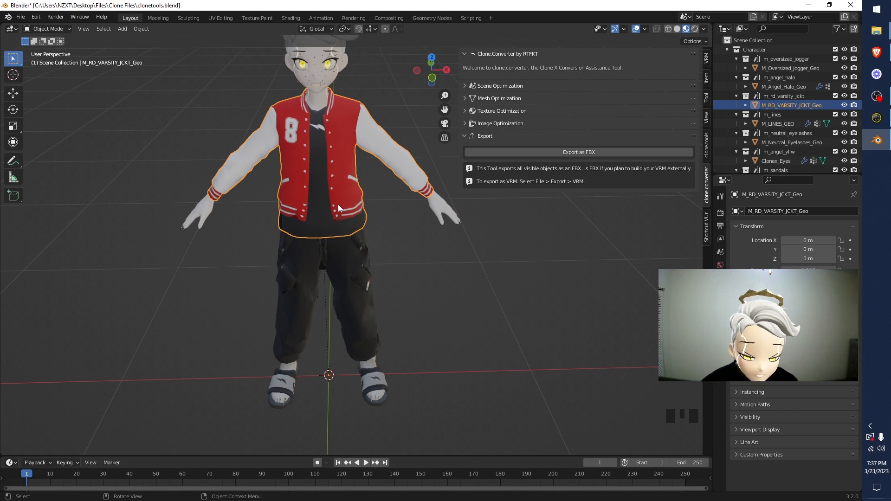
{"action": "middle_click_drag", "start_coordinate": [305, 127], "coordinate": [360, 189]}
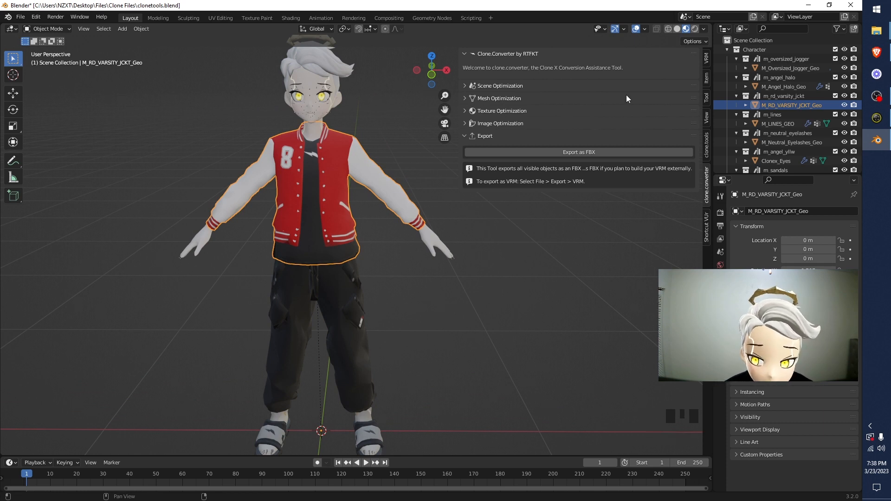
{"action": "key", "text": "n"}
{"action": "middle_click_drag", "start_coordinate": [321, 192], "coordinate": [420, 199], "text": "shift"}
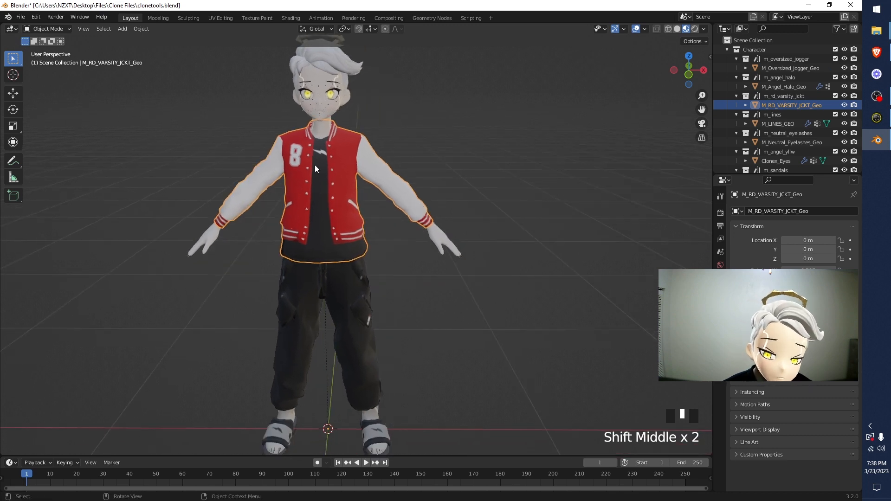
Select the linked black undershirt geometry within the jacket mesh and separate it into its own object by selection
{"action": "key", "text": "Tab"}
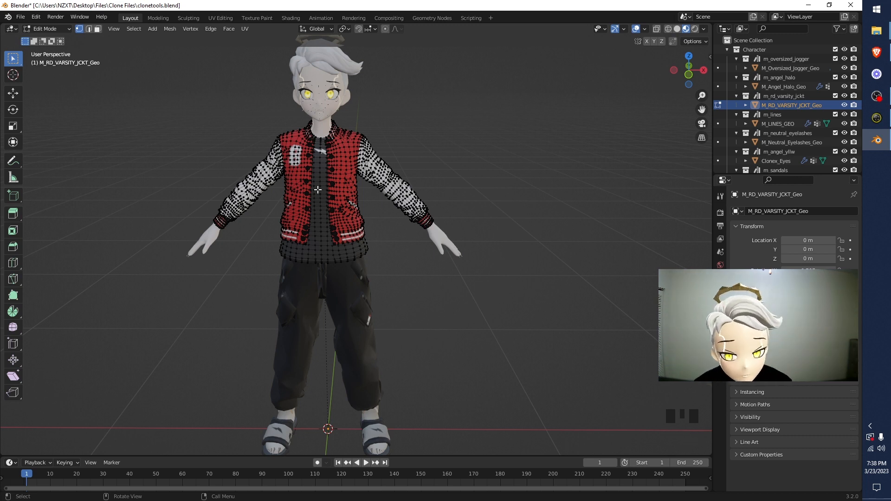
{"action": "left_click", "coordinate": [313, 233]}
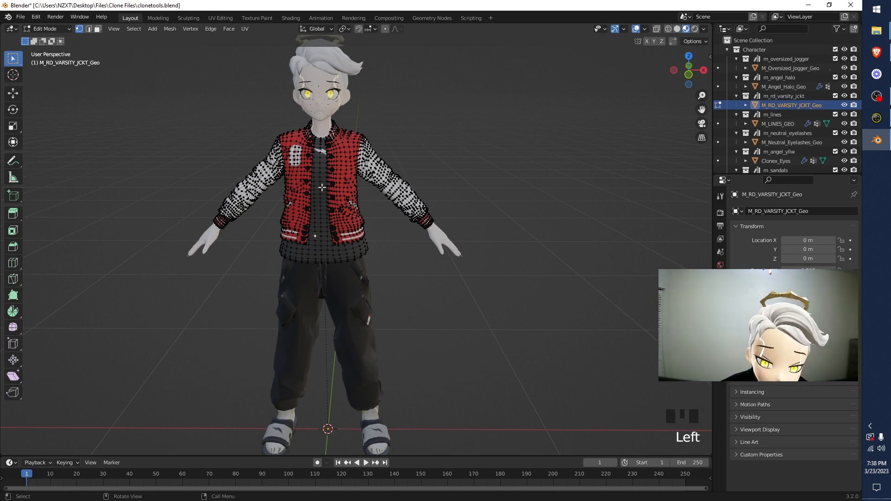
{"action": "key", "text": "ctrl+l"}
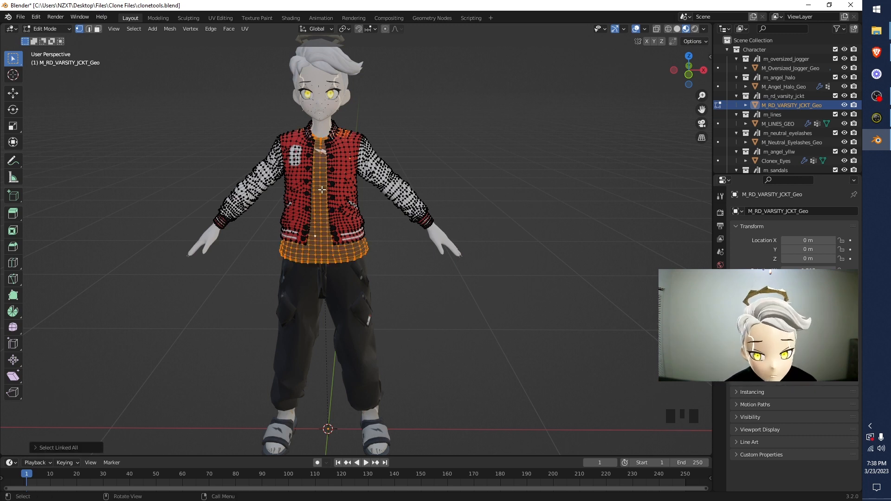
{"action": "key", "text": "p"}
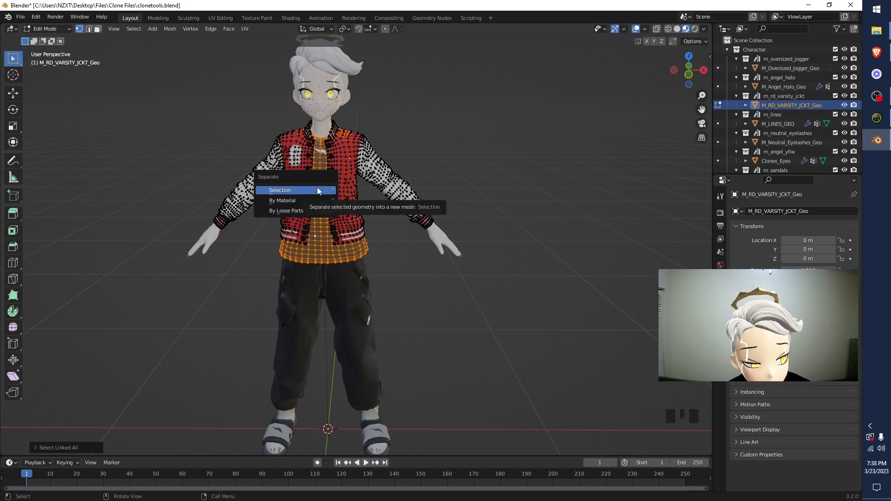
{"action": "left_click", "coordinate": [313, 190]}
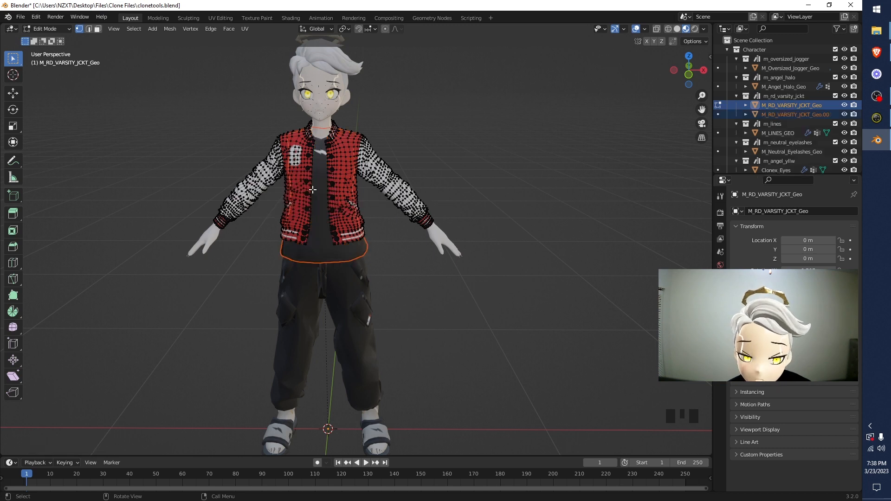
{"action": "key", "text": "Return"}
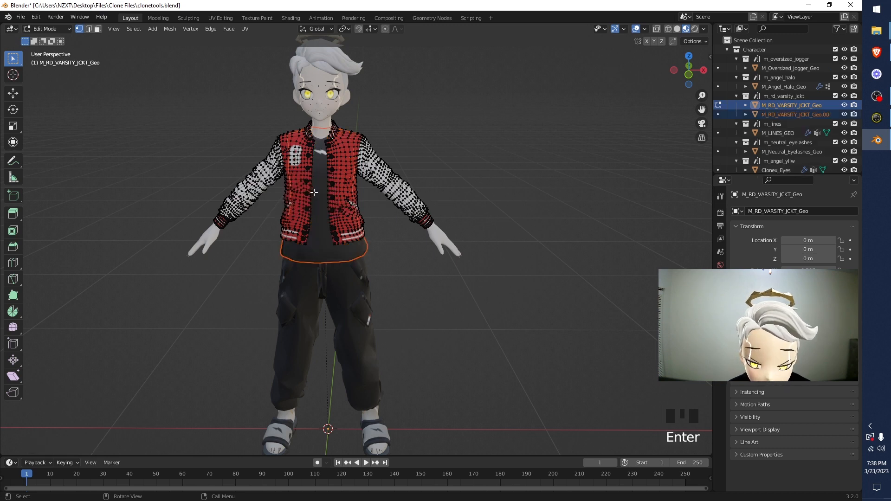
Make the varsity jacket the only selected object and return to Object Mode
{"action": "left_click", "coordinate": [797, 107]}
{"action": "left_click", "coordinate": [784, 117]}
{"action": "left_click", "coordinate": [784, 108]}
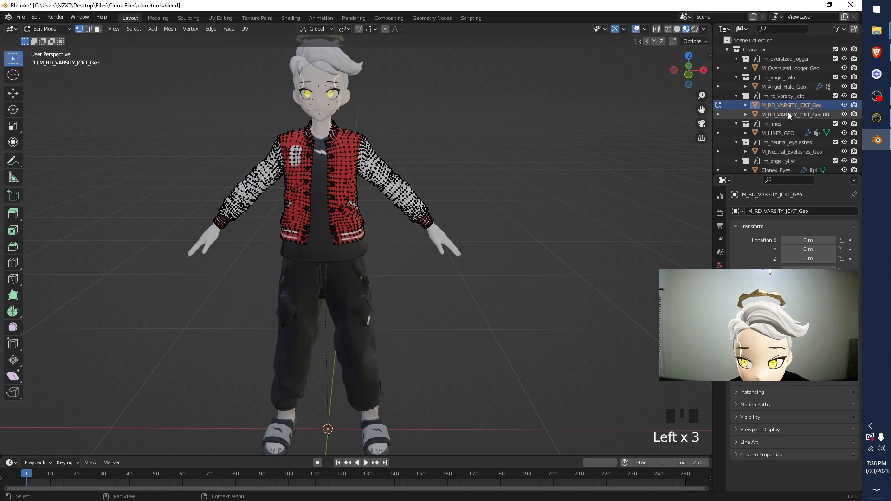
{"action": "left_click", "coordinate": [57, 28]}
{"action": "left_click", "coordinate": [57, 31]}
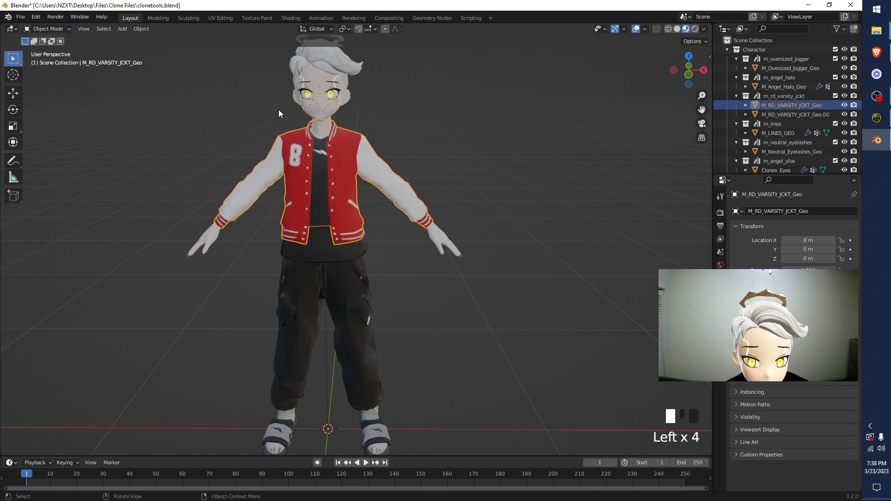
Select the undershirt and the varsity jacket in turn to check that they are separate objects
{"action": "left_click", "coordinate": [318, 246]}
{"action": "left_click", "coordinate": [371, 174]}
{"action": "left_click", "coordinate": [328, 244]}
{"action": "left_click", "coordinate": [375, 176]}
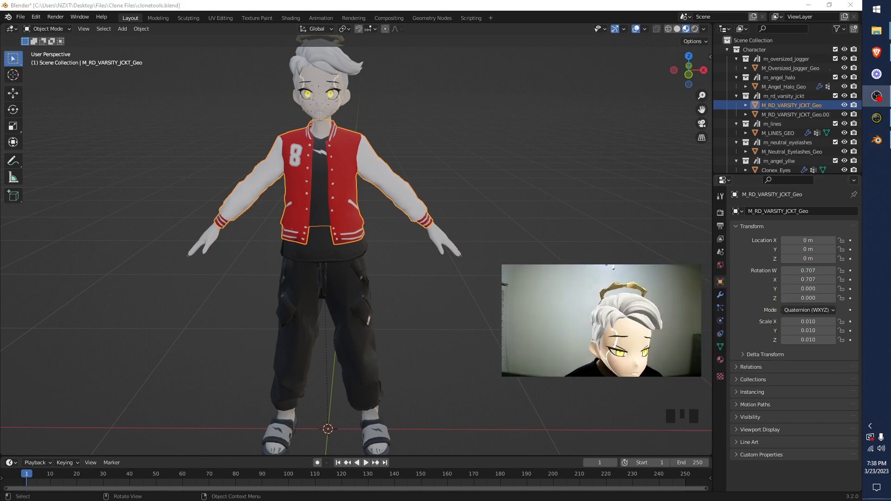
Show the object modifiers and compare the Decimate settings of the varsity jacket and the separated undershirt
{"action": "left_click", "coordinate": [719, 295]}
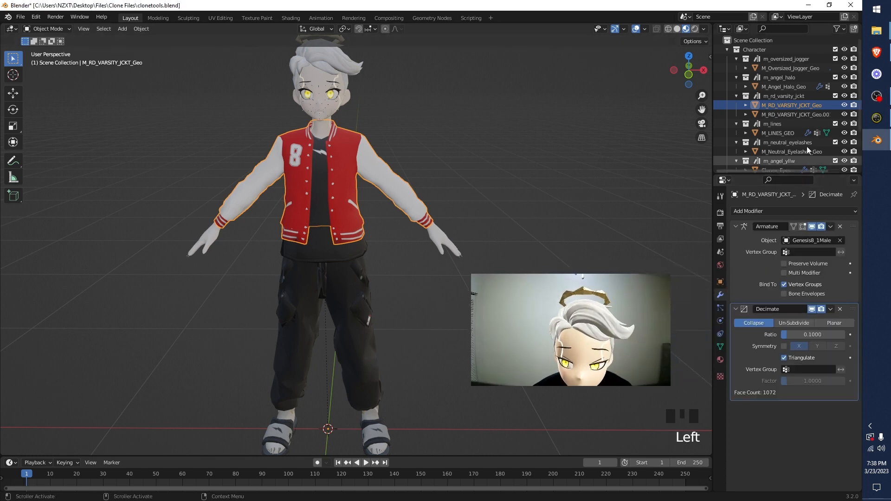
{"action": "left_click", "coordinate": [783, 107]}
{"action": "left_click", "coordinate": [786, 117]}
{"action": "left_click", "coordinate": [781, 107]}
{"action": "left_click", "coordinate": [781, 115]}
{"action": "left_click", "coordinate": [781, 105]}
{"action": "left_click", "coordinate": [782, 116]}
{"action": "left_click", "coordinate": [781, 109]}
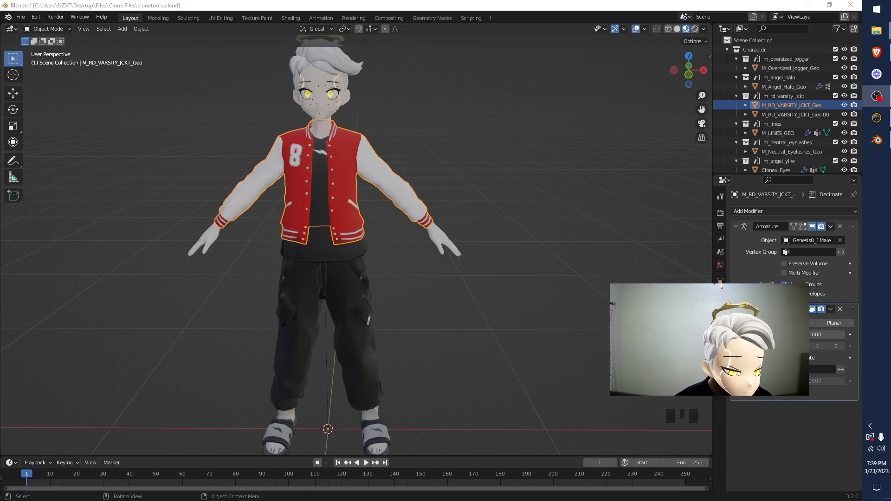
Select the separated undershirt and frame it in the front orthographic view
{"action": "left_click", "coordinate": [317, 234]}
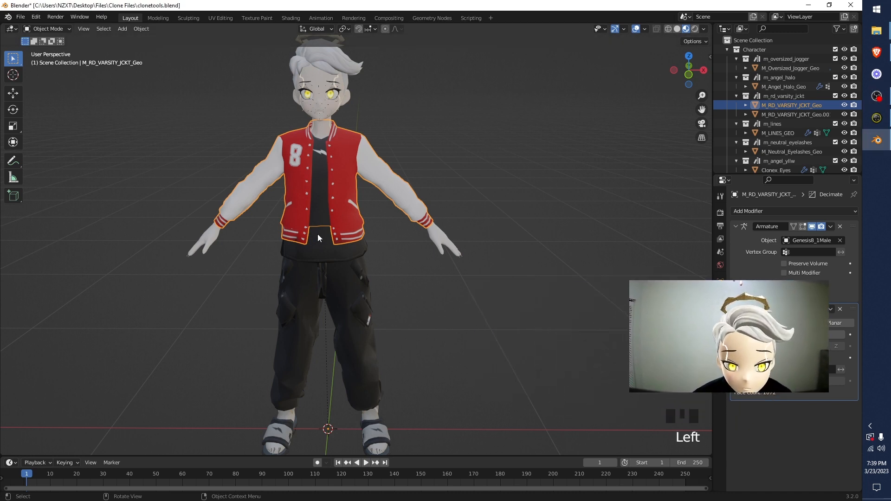
{"action": "left_click", "coordinate": [310, 246]}
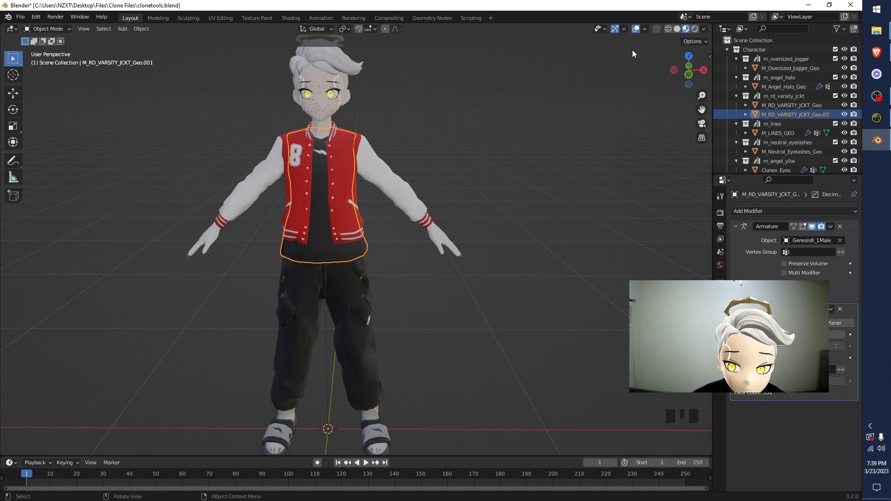
{"action": "left_click", "coordinate": [688, 75]}
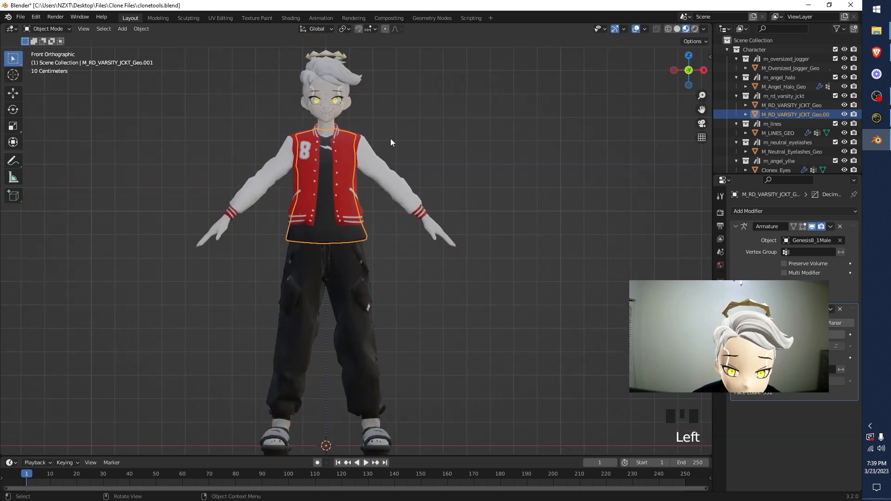
{"action": "scroll", "coordinate": [368, 139], "scroll_direction": "up", "scroll_amount": 8}
{"action": "middle_click_drag", "start_coordinate": [367, 138], "coordinate": [413, 205], "text": "shift"}
{"action": "scroll", "coordinate": [412, 215], "scroll_direction": "down", "scroll_amount": 4}
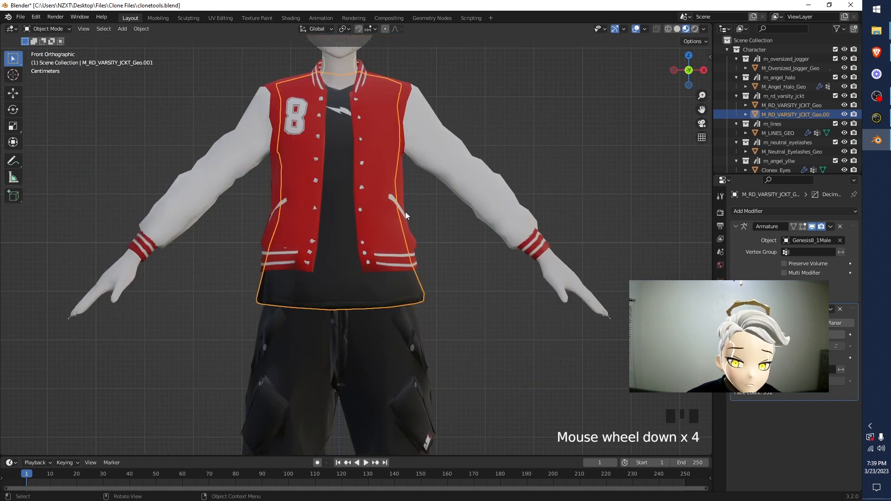
Put the undershirt in Edit Mode with wireframe shading and select all of its geometry
{"action": "key", "text": "Tab"}
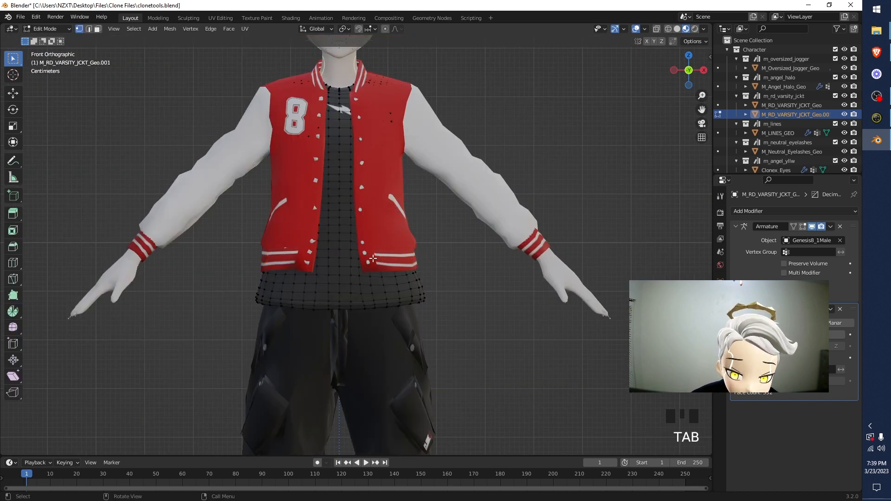
{"action": "key", "text": "shift+z"}
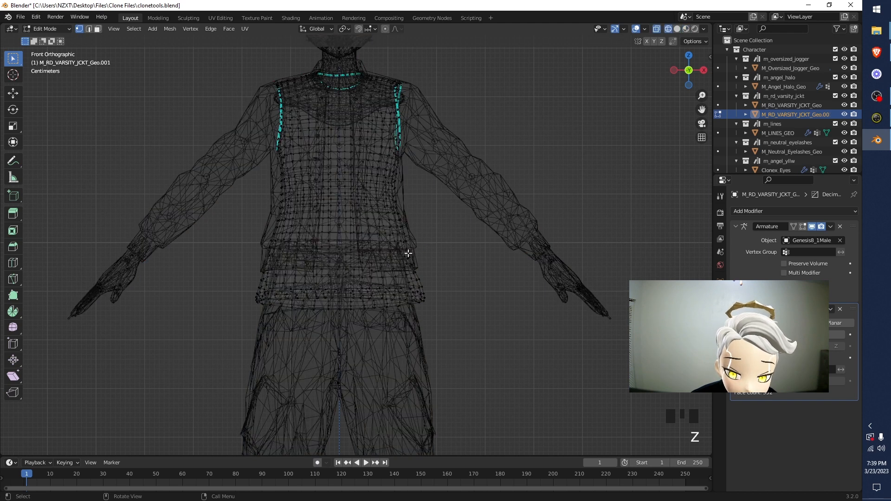
{"action": "key", "text": "a"}
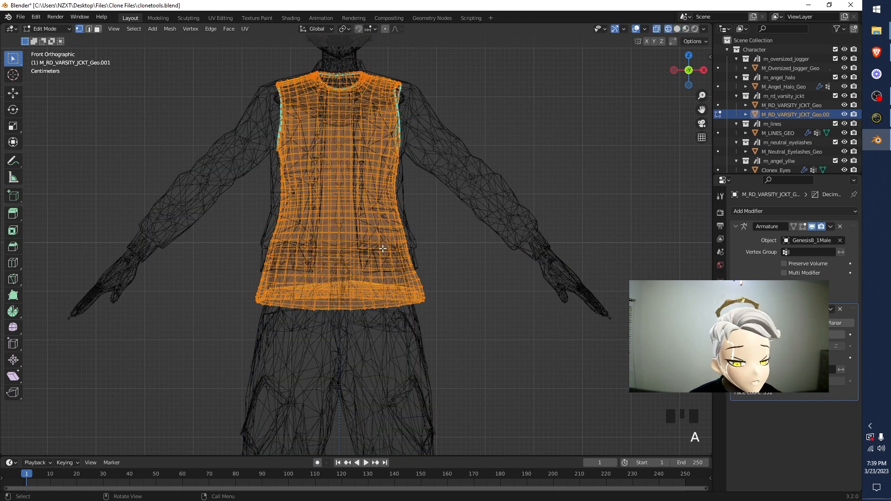
{"action": "scroll", "coordinate": [383, 248], "scroll_direction": "up", "scroll_amount": 4}
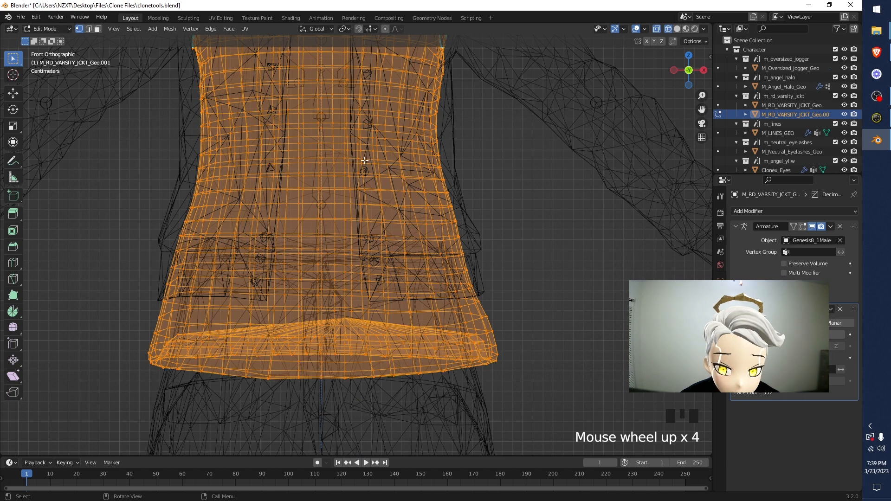
{"action": "left_click", "coordinate": [387, 267]}
{"action": "mouse_move", "coordinate": [420, 248]}
{"action": "middle_mouse_down"}
{"action": "mouse_move", "coordinate": [409, 255]}
{"action": "mouse_move", "coordinate": [422, 232]}
{"action": "middle_mouse_up"}
{"action": "scroll", "coordinate": [410, 255], "scroll_direction": "down", "scroll_amount": 4}
{"action": "key", "text": "a"}
Examine the undershirt mesh beneath the jacket up close from several angles, in wireframe and material shading
{"action": "left_click_drag", "start_coordinate": [691, 72], "coordinate": [664, 86]}
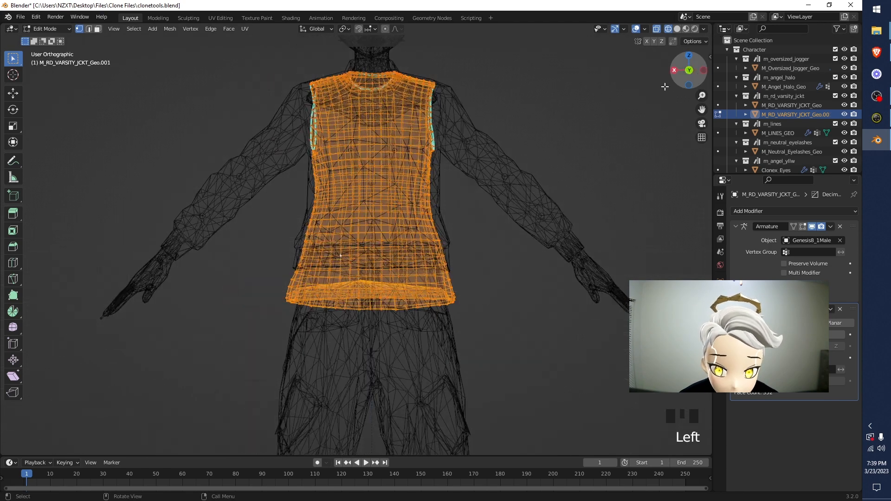
{"action": "double_click", "coordinate": [689, 70]}
{"action": "scroll", "coordinate": [404, 258], "scroll_direction": "up", "scroll_amount": 4}
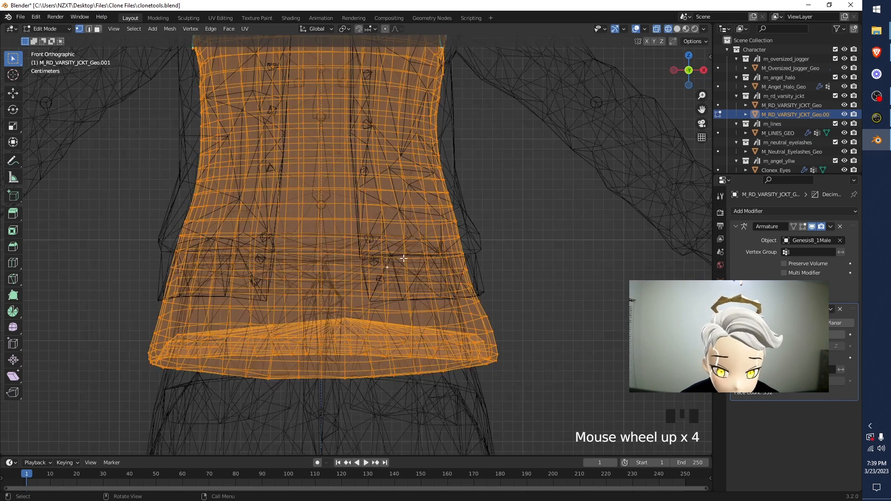
{"action": "scroll", "coordinate": [404, 263], "scroll_direction": "up", "scroll_amount": 4}
{"action": "left_click", "coordinate": [418, 314]}
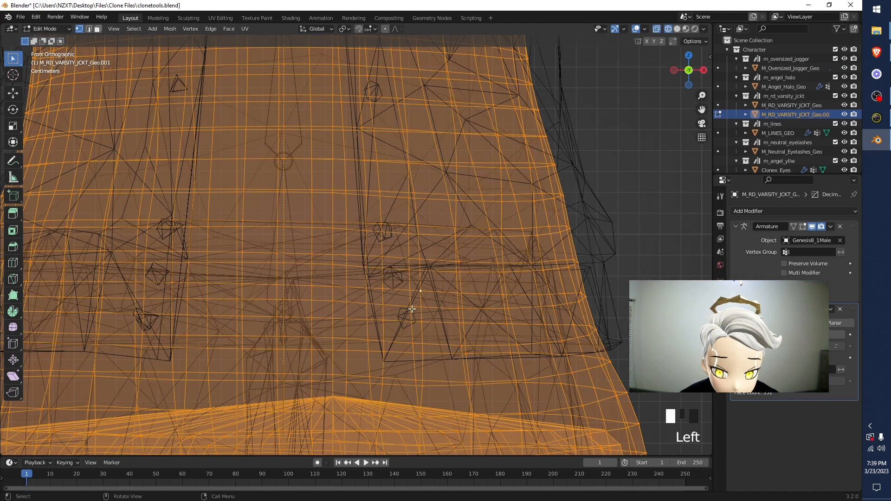
{"action": "scroll", "coordinate": [451, 297], "scroll_direction": "down", "scroll_amount": 8}
{"action": "mouse_move", "coordinate": [453, 299]}
{"action": "middle_mouse_down"}
{"action": "mouse_move", "coordinate": [432, 328]}
{"action": "mouse_move", "coordinate": [447, 292]}
{"action": "middle_mouse_up"}
{"action": "key", "text": "z"}
{"action": "key", "text": "z"}
{"action": "mouse_move", "coordinate": [377, 298]}
{"action": "middle_mouse_down"}
{"action": "mouse_move", "coordinate": [394, 255]}
{"action": "mouse_move", "coordinate": [449, 240]}
{"action": "mouse_move", "coordinate": [455, 249]}
{"action": "middle_mouse_up"}
{"action": "right_click", "coordinate": [394, 255]}
{"action": "key", "text": "ctrl+z"}
{"action": "key", "text": "z"}
{"action": "mouse_move", "coordinate": [449, 313]}
{"action": "middle_mouse_down"}
{"action": "mouse_move", "coordinate": [470, 292]}
{"action": "mouse_move", "coordinate": [315, 288]}
{"action": "mouse_move", "coordinate": [398, 255]}
{"action": "mouse_move", "coordinate": [394, 277]}
{"action": "middle_mouse_up"}
{"action": "key", "text": "z"}
Try to delete geometry from the part of the undershirt hidden beneath the jacket
{"action": "left_click", "coordinate": [398, 274]}
{"action": "key", "text": "x"}
{"action": "key", "text": "a"}
{"action": "key", "text": "z"}
{"action": "key", "text": "z"}
{"action": "mouse_move", "coordinate": [361, 276]}
{"action": "middle_mouse_down"}
{"action": "mouse_move", "coordinate": [511, 286]}
{"action": "mouse_move", "coordinate": [485, 224]}
{"action": "mouse_move", "coordinate": [484, 238]}
{"action": "mouse_move", "coordinate": [473, 234]}
{"action": "mouse_move", "coordinate": [467, 249]}
{"action": "mouse_move", "coordinate": [472, 209]}
{"action": "mouse_move", "coordinate": [480, 257]}
{"action": "mouse_move", "coordinate": [528, 263]}
{"action": "mouse_move", "coordinate": [486, 274]}
{"action": "mouse_move", "coordinate": [542, 262]}
{"action": "mouse_move", "coordinate": [542, 275]}
{"action": "mouse_move", "coordinate": [410, 304]}
{"action": "mouse_move", "coordinate": [510, 252]}
{"action": "mouse_move", "coordinate": [494, 230]}
{"action": "mouse_move", "coordinate": [467, 239]}
{"action": "mouse_move", "coordinate": [453, 205]}
{"action": "mouse_move", "coordinate": [412, 262]}
{"action": "mouse_move", "coordinate": [442, 225]}
{"action": "middle_mouse_up"}
{"action": "key", "text": "Tab"}
{"action": "key", "text": "z"}
{"action": "key", "text": "ctrl+z"}
{"action": "key", "text": "ctrl+z"}
{"action": "key", "text": "z"}
{"action": "middle_click_drag", "start_coordinate": [441, 263], "coordinate": [490, 241]}
{"action": "key", "text": "ctrl+z"}
{"action": "middle_click_drag", "start_coordinate": [481, 240], "coordinate": [348, 264]}
Check the undershirt mesh in wireframe, and return to Object Mode with Material Preview shading
{"action": "key", "text": "z"}
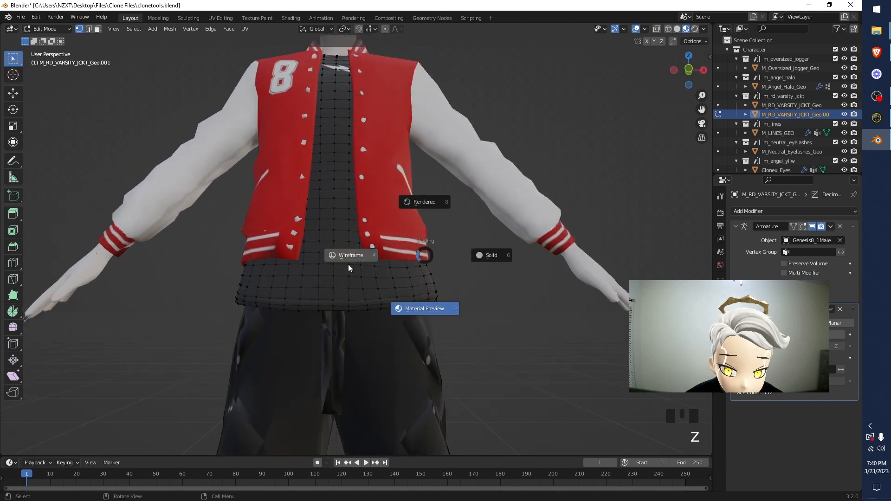
{"action": "left_click", "coordinate": [348, 263]}
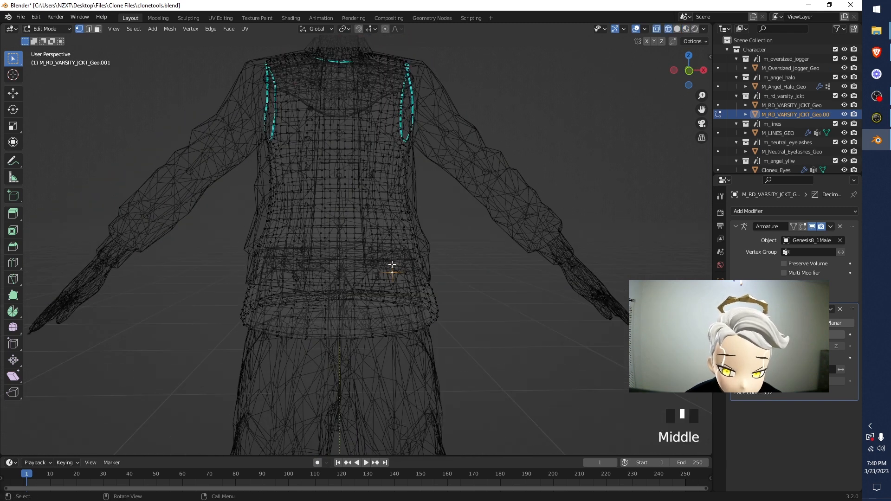
{"action": "key", "text": "x"}
{"action": "key", "text": "Escape"}
{"action": "key", "text": "a"}
{"action": "mouse_move", "coordinate": [481, 235]}
{"action": "middle_mouse_down"}
{"action": "mouse_move", "coordinate": [457, 249]}
{"action": "mouse_move", "coordinate": [437, 245]}
{"action": "mouse_move", "coordinate": [453, 242]}
{"action": "middle_mouse_up"}
{"action": "key", "text": "z"}
{"action": "left_click", "coordinate": [438, 292]}
{"action": "mouse_move", "coordinate": [437, 292]}
{"action": "middle_mouse_down"}
{"action": "mouse_move", "coordinate": [478, 243]}
{"action": "mouse_move", "coordinate": [491, 273]}
{"action": "mouse_move", "coordinate": [486, 217]}
{"action": "mouse_move", "coordinate": [477, 230]}
{"action": "mouse_move", "coordinate": [469, 200]}
{"action": "mouse_move", "coordinate": [477, 216]}
{"action": "mouse_move", "coordinate": [483, 210]}
{"action": "mouse_move", "coordinate": [461, 251]}
{"action": "mouse_move", "coordinate": [400, 267]}
{"action": "middle_mouse_up"}
{"action": "key", "text": "Tab"}
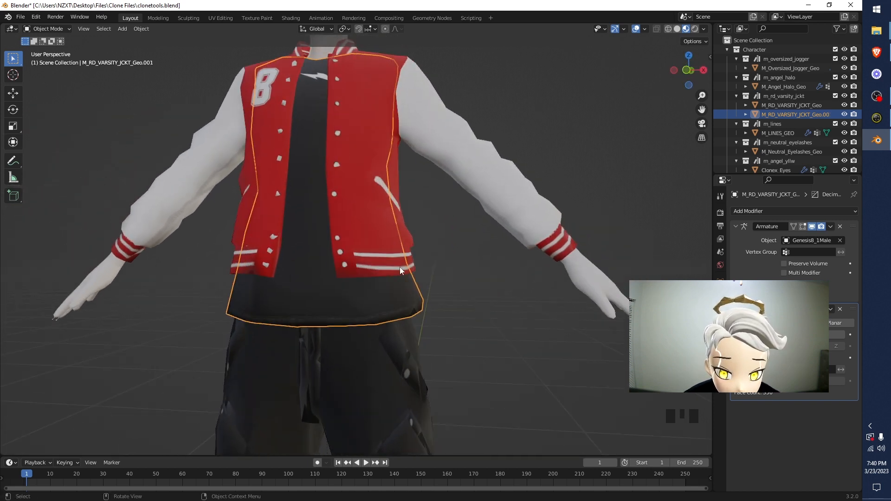
Put the undershirt back in Edit Mode with wireframe shading
{"action": "key", "text": "z"}
{"action": "key", "text": "Tab"}
{"action": "key", "text": "z"}
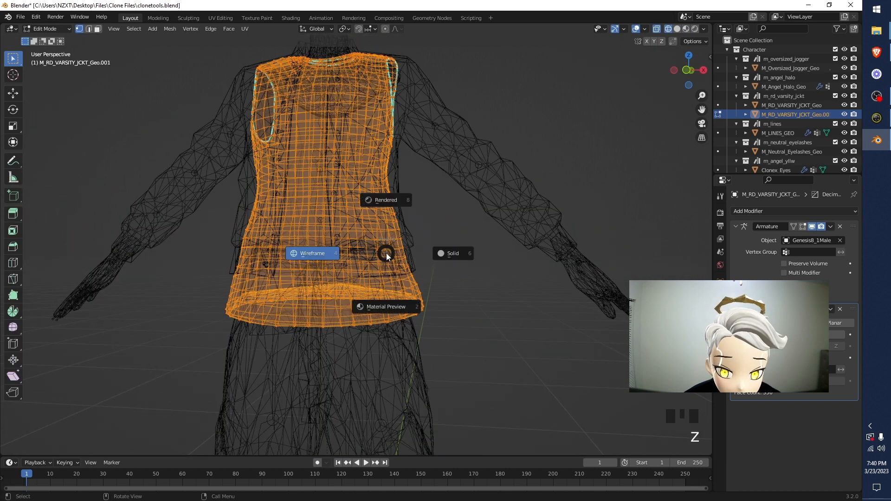
{"action": "left_click", "coordinate": [346, 250]}
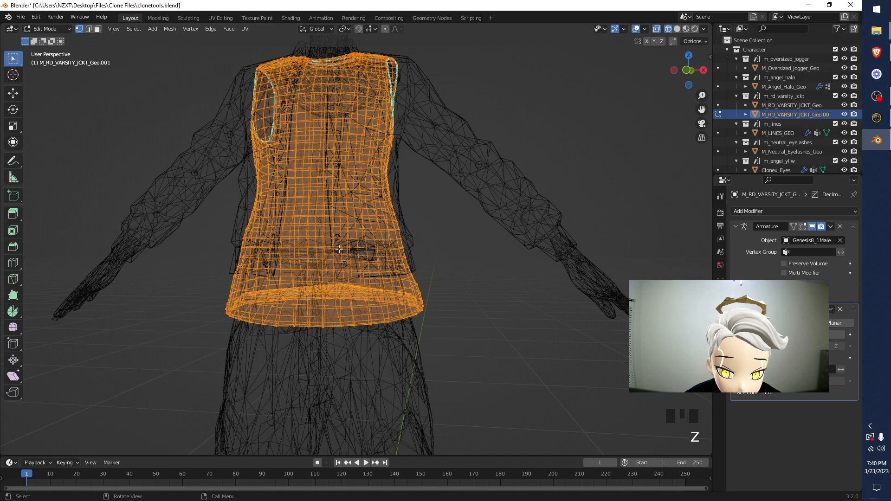
Examine the fully selected lower part of the undershirt against the jacket hem in front orthographic wireframe view
{"action": "left_click", "coordinate": [689, 74]}
{"action": "scroll", "coordinate": [431, 230], "scroll_direction": "up", "scroll_amount": 4}
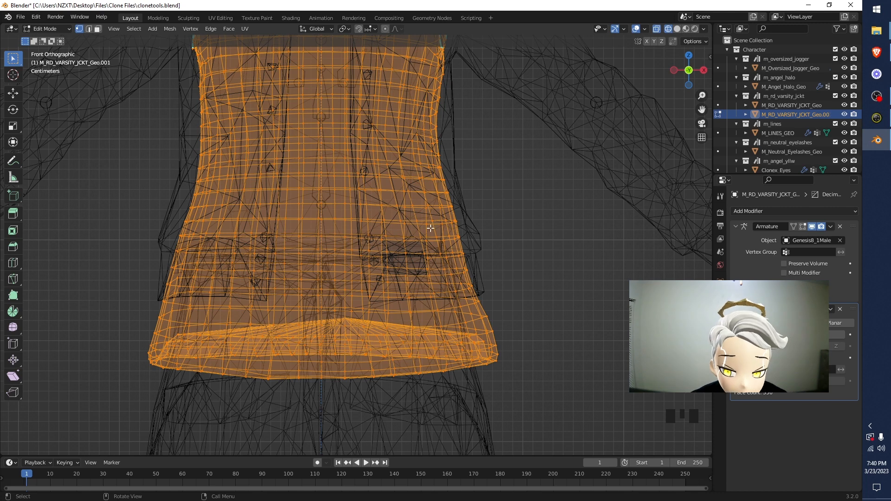
{"action": "scroll", "coordinate": [521, 204], "scroll_direction": "down", "scroll_amount": 4}
{"action": "middle_click_drag", "start_coordinate": [424, 252], "coordinate": [385, 278]}
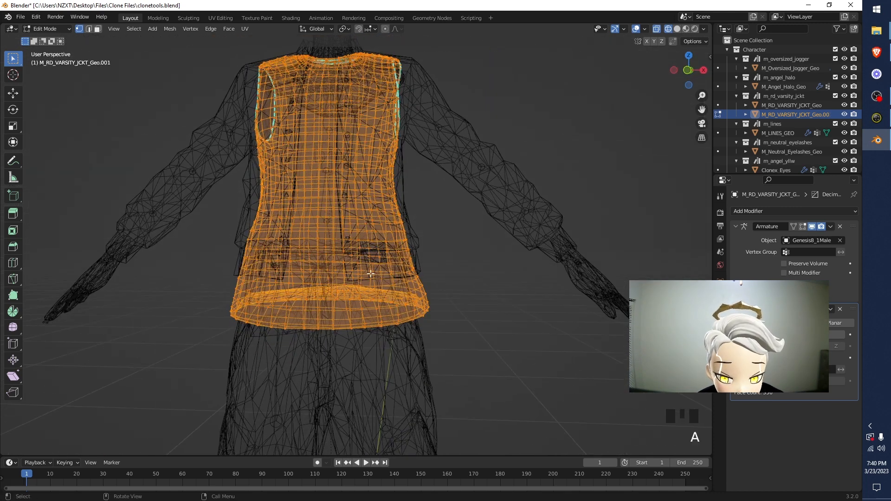
{"action": "left_click", "coordinate": [688, 73]}
{"action": "scroll", "coordinate": [297, 269], "scroll_direction": "up", "scroll_amount": 8}
{"action": "middle_click_drag", "start_coordinate": [189, 253], "coordinate": [367, 259], "text": "shift"}
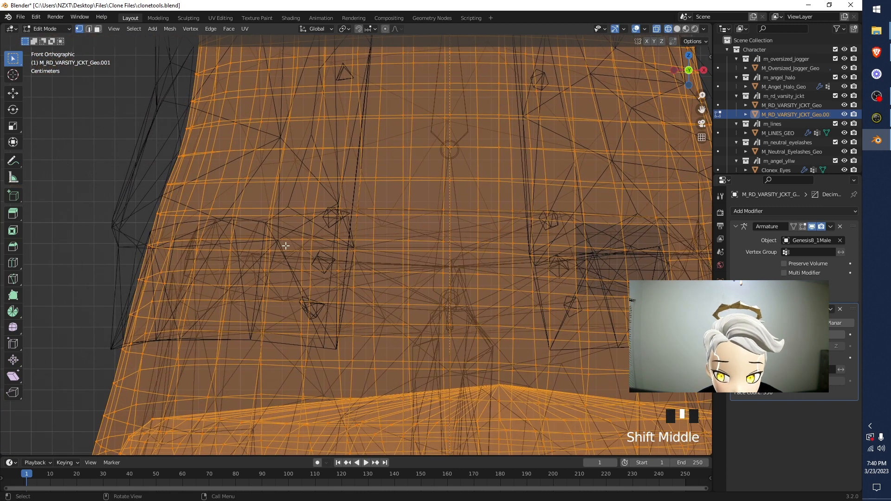
{"action": "left_click", "coordinate": [269, 240]}
{"action": "key", "text": "a"}
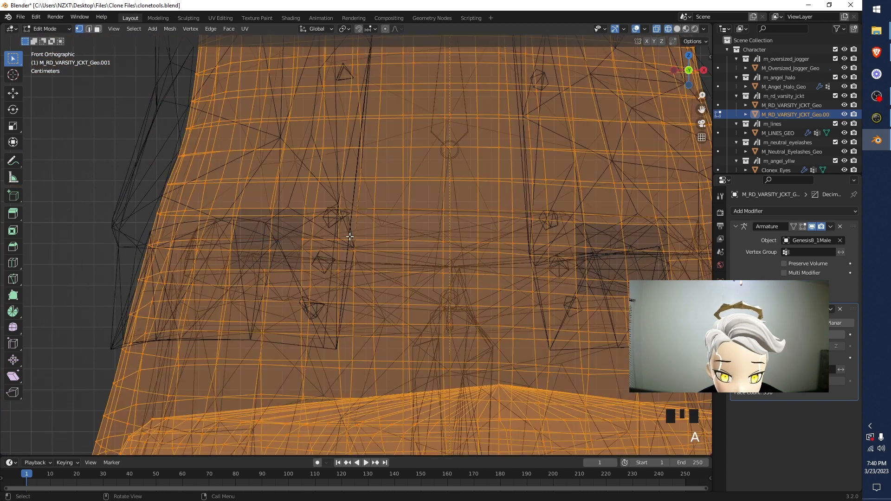
Compare the undershirt mesh from several angles in different shading modes, and undo the last three changes
{"action": "scroll", "coordinate": [329, 237], "scroll_direction": "down", "scroll_amount": 8}
{"action": "key", "text": "shift+z"}
{"action": "mouse_move", "coordinate": [329, 237]}
{"action": "middle_mouse_down"}
{"action": "mouse_move", "coordinate": [368, 221]}
{"action": "mouse_move", "coordinate": [355, 199]}
{"action": "middle_mouse_up"}
{"action": "key", "text": "z"}
{"action": "middle_click_drag", "start_coordinate": [324, 250], "coordinate": [402, 252]}
{"action": "scroll", "coordinate": [417, 249], "scroll_direction": "up", "scroll_amount": 8}
{"action": "scroll", "coordinate": [424, 256], "scroll_direction": "down", "scroll_amount": 4}
{"action": "key", "text": "ctrl+z"}
{"action": "key", "text": "ctrl+z"}
{"action": "key", "text": "ctrl+z"}
Select all of the undershirt's geometry and inspect it from below in Material Preview shading
{"action": "mouse_move", "coordinate": [332, 258]}
{"action": "middle_mouse_down"}
{"action": "mouse_move", "coordinate": [379, 252]}
{"action": "mouse_move", "coordinate": [358, 290]}
{"action": "mouse_move", "coordinate": [355, 277]}
{"action": "middle_mouse_up"}
{"action": "key", "text": "a"}
{"action": "key", "text": "z"}
{"action": "left_click", "coordinate": [338, 342]}
{"action": "mouse_move", "coordinate": [338, 342]}
{"action": "middle_mouse_down"}
{"action": "mouse_move", "coordinate": [344, 302]}
{"action": "mouse_move", "coordinate": [325, 264]}
{"action": "mouse_move", "coordinate": [304, 340]}
{"action": "mouse_move", "coordinate": [312, 373]}
{"action": "mouse_move", "coordinate": [328, 354]}
{"action": "mouse_move", "coordinate": [324, 301]}
{"action": "middle_mouse_up"}
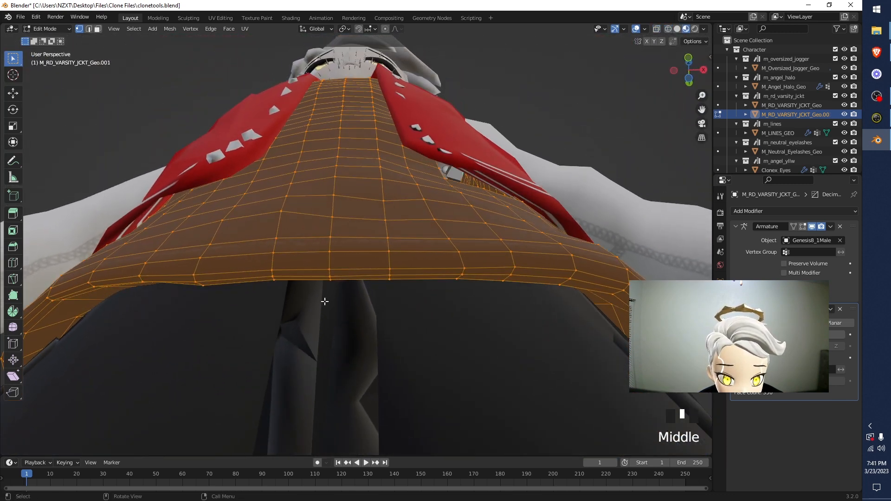
Try to delete vertices of the undershirt beneath the jacket hem
{"action": "left_click", "coordinate": [231, 181]}
{"action": "right_click", "coordinate": [232, 182]}
{"action": "middle_click_drag", "start_coordinate": [324, 211], "coordinate": [303, 165]}
{"action": "key", "text": "ctrl+z"}
{"action": "key", "text": "x"}
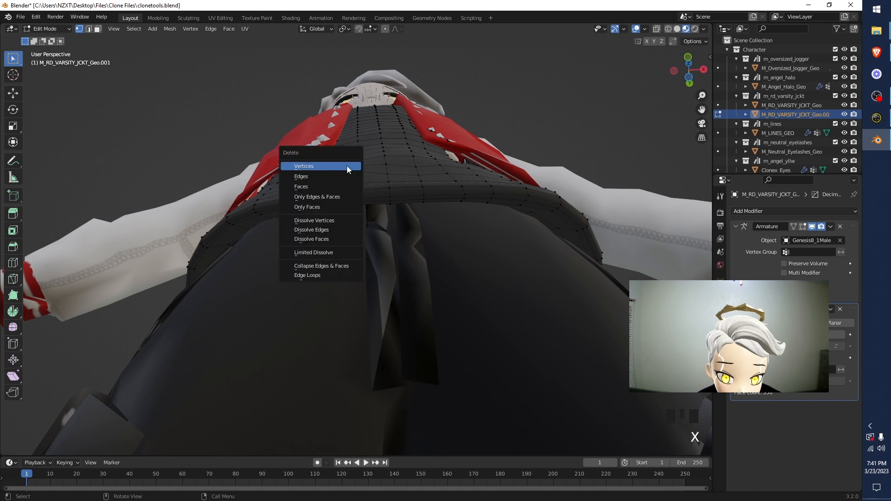
{"action": "left_click", "coordinate": [348, 168]}
Select the whole undershirt mesh in wireframe shading and examine its hem from several angles
{"action": "mouse_move", "coordinate": [413, 158]}
{"action": "middle_mouse_down"}
{"action": "mouse_move", "coordinate": [416, 188]}
{"action": "mouse_move", "coordinate": [403, 178]}
{"action": "mouse_move", "coordinate": [346, 199]}
{"action": "mouse_move", "coordinate": [433, 229]}
{"action": "mouse_move", "coordinate": [411, 274]}
{"action": "mouse_move", "coordinate": [437, 288]}
{"action": "mouse_move", "coordinate": [639, 279]}
{"action": "mouse_move", "coordinate": [516, 264]}
{"action": "middle_mouse_up"}
{"action": "key", "text": "a"}
{"action": "key", "text": "z"}
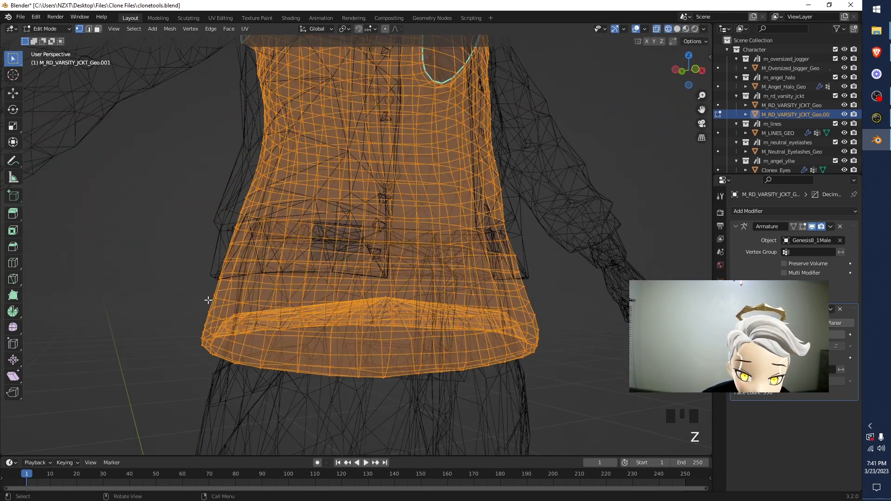
{"action": "middle_click_drag", "start_coordinate": [412, 252], "coordinate": [379, 276]}
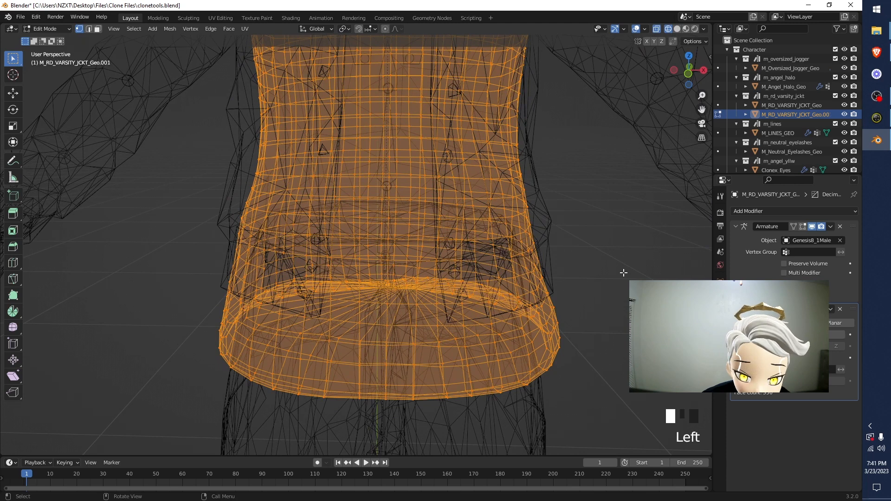
{"action": "left_click", "coordinate": [623, 273]}
{"action": "key", "text": "a"}
{"action": "middle_click_drag", "start_coordinate": [567, 266], "coordinate": [371, 209]}
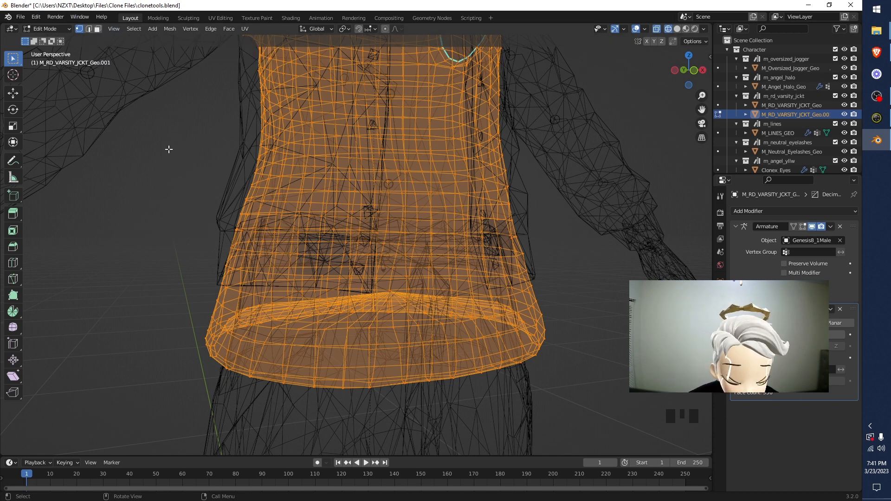
Compare the mesh selection modes and set the undershirt to face select mode
{"action": "key", "text": "3"}
{"action": "key", "text": "1"}
{"action": "key", "text": "2"}
{"action": "key", "text": "3"}
{"action": "key", "text": "1"}
{"action": "key", "text": "3"}
{"action": "key", "text": "1"}
{"action": "key", "text": "3"}
{"action": "middle_click_drag", "start_coordinate": [383, 304], "coordinate": [394, 304]}
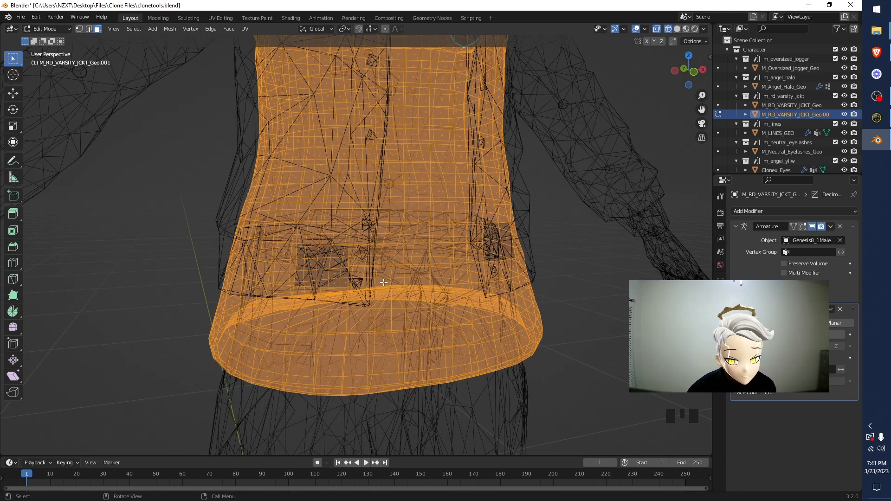
Try to select a face loop around the undershirt's lower part in wireframe
{"action": "left_click", "coordinate": [284, 253], "text": "alt"}
{"action": "middle_click_drag", "start_coordinate": [319, 258], "coordinate": [294, 290]}
{"action": "key", "text": "a"}
{"action": "scroll", "coordinate": [298, 279], "scroll_direction": "up", "scroll_amount": 4}
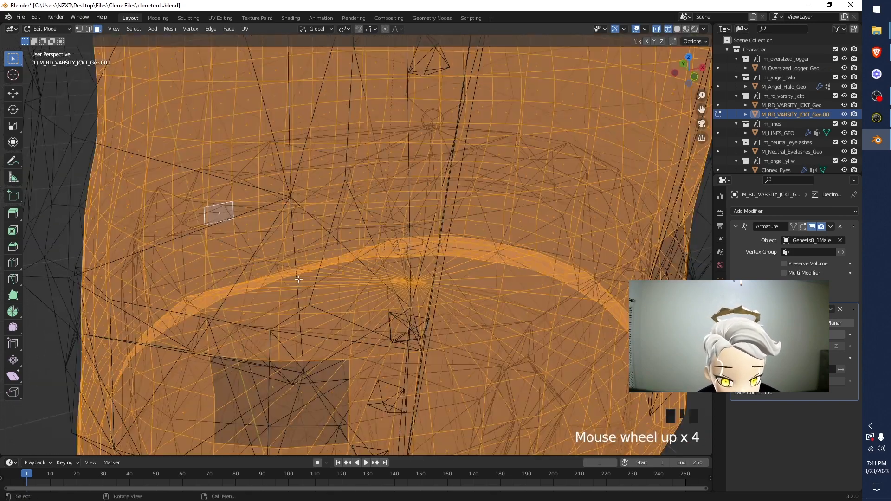
{"action": "left_click", "coordinate": [182, 368], "text": "alt"}
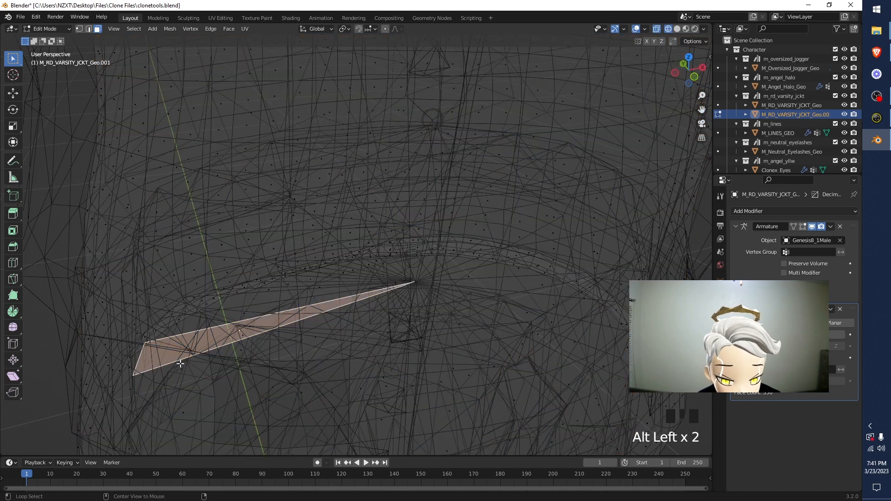
{"action": "middle_click_drag", "start_coordinate": [204, 362], "coordinate": [190, 351]}
{"action": "left_click", "coordinate": [157, 318], "text": "alt"}
{"action": "key", "text": "a"}
{"action": "middle_click_drag", "start_coordinate": [157, 315], "coordinate": [228, 291]}
{"action": "middle_click_drag", "start_coordinate": [232, 239], "coordinate": [240, 240]}
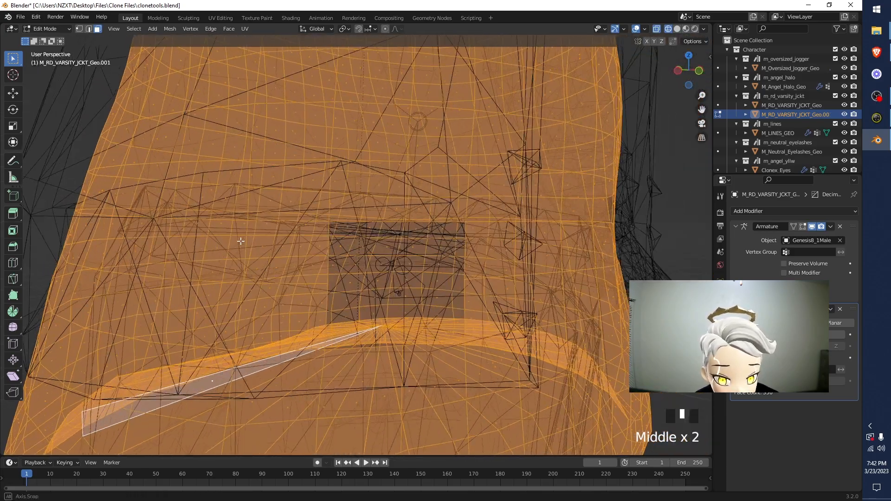
{"action": "left_click", "coordinate": [286, 253], "text": "alt"}
{"action": "middle_click_drag", "start_coordinate": [286, 253], "coordinate": [201, 252]}
{"action": "key", "text": "a"}
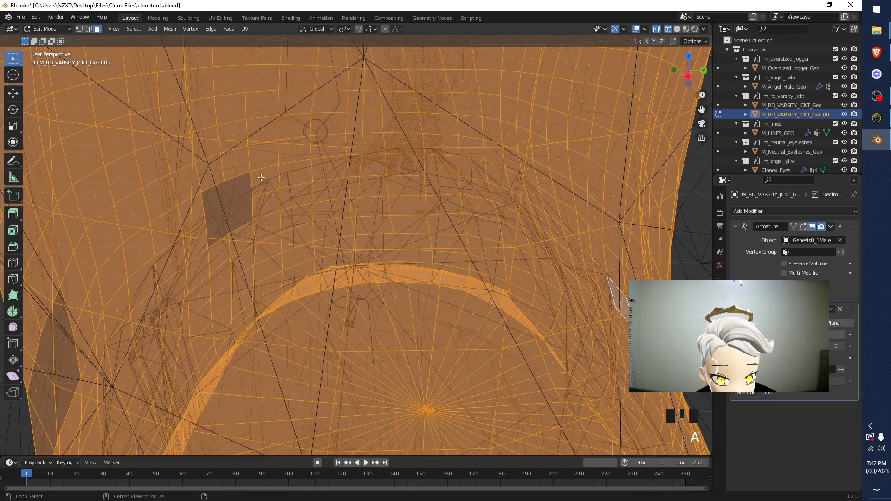
Select the horizontal face loop around the undershirt's waist hidden beneath the jacket, and delete it
{"action": "left_click", "coordinate": [262, 179], "text": "alt"}
{"action": "left_click", "coordinate": [267, 181], "text": "alt"}
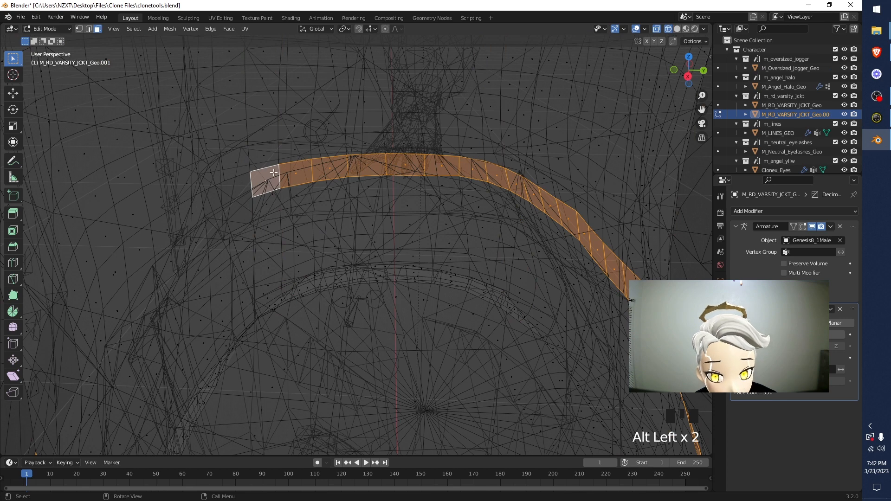
{"action": "scroll", "coordinate": [274, 173], "scroll_direction": "down", "scroll_amount": 12}
{"action": "middle_click_drag", "start_coordinate": [294, 239], "coordinate": [429, 202]}
{"action": "scroll", "coordinate": [392, 230], "scroll_direction": "up", "scroll_amount": 4}
{"action": "scroll", "coordinate": [435, 211], "scroll_direction": "up", "scroll_amount": 4}
{"action": "middle_click_drag", "start_coordinate": [354, 265], "coordinate": [309, 262]}
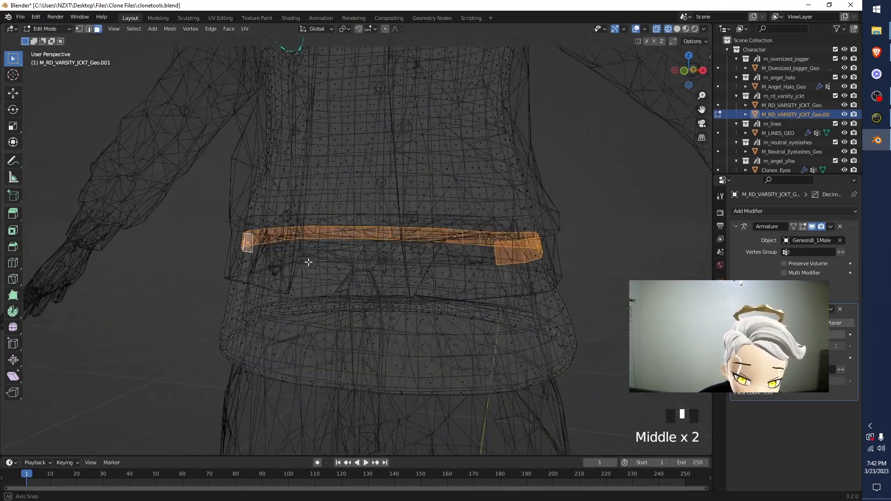
{"action": "middle_click_drag", "start_coordinate": [532, 248], "coordinate": [561, 245]}
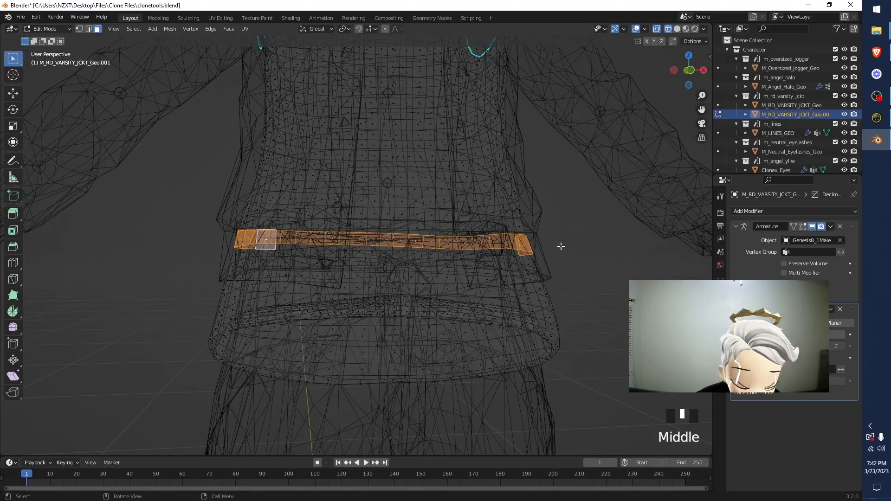
{"action": "key", "text": "x"}
{"action": "left_click", "coordinate": [548, 248]}
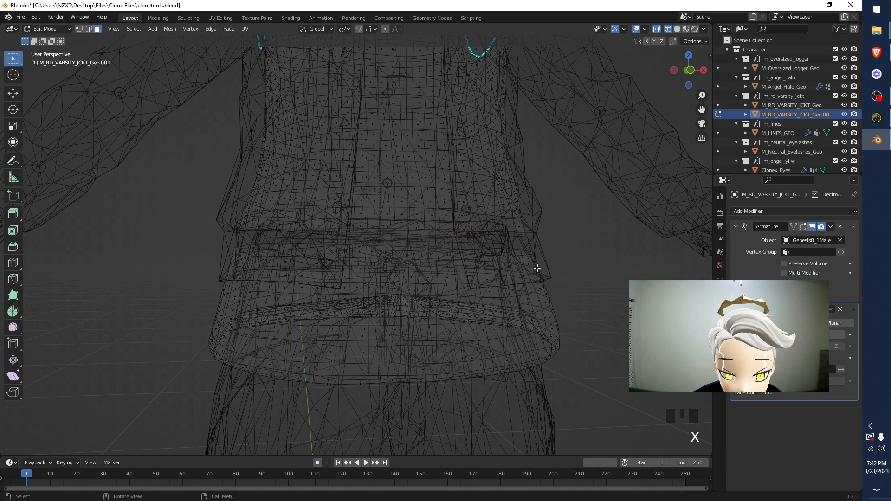
Inspect the cut at the undershirt's waist in Material Preview and wireframe shading, and undo the face loop deletion
{"action": "key", "text": "a"}
{"action": "middle_click_drag", "start_coordinate": [486, 277], "coordinate": [474, 275]}
{"action": "key", "text": "z"}
{"action": "left_click", "coordinate": [474, 320]}
{"action": "mouse_move", "coordinate": [473, 321]}
{"action": "middle_mouse_down"}
{"action": "mouse_move", "coordinate": [435, 310]}
{"action": "mouse_move", "coordinate": [429, 258]}
{"action": "mouse_move", "coordinate": [378, 296]}
{"action": "mouse_move", "coordinate": [377, 255]}
{"action": "mouse_move", "coordinate": [364, 272]}
{"action": "mouse_move", "coordinate": [249, 278]}
{"action": "mouse_move", "coordinate": [259, 270]}
{"action": "mouse_move", "coordinate": [449, 312]}
{"action": "mouse_move", "coordinate": [435, 241]}
{"action": "mouse_move", "coordinate": [368, 213]}
{"action": "mouse_move", "coordinate": [307, 245]}
{"action": "mouse_move", "coordinate": [288, 244]}
{"action": "mouse_move", "coordinate": [359, 284]}
{"action": "mouse_move", "coordinate": [367, 275]}
{"action": "mouse_move", "coordinate": [360, 255]}
{"action": "middle_mouse_up"}
{"action": "key", "text": "z"}
{"action": "left_click", "coordinate": [323, 213]}
{"action": "key", "text": "ctrl+z"}
{"action": "key", "text": "ctrl+z"}
Check the waist loop in Material Preview and wireframe shading, and delete its hidden faces again
{"action": "key", "text": "z"}
{"action": "left_click", "coordinate": [356, 288]}
{"action": "key", "text": "z"}
{"action": "left_click", "coordinate": [297, 279]}
{"action": "middle_click_drag", "start_coordinate": [288, 275], "coordinate": [288, 251]}
{"action": "key", "text": "x"}
{"action": "left_click", "coordinate": [307, 284]}
Try deleting geometry with the whole undershirt selected, and undo that deletion
{"action": "key", "text": "a"}
{"action": "middle_click_drag", "start_coordinate": [460, 243], "coordinate": [433, 255]}
{"action": "middle_click_drag", "start_coordinate": [332, 287], "coordinate": [340, 266]}
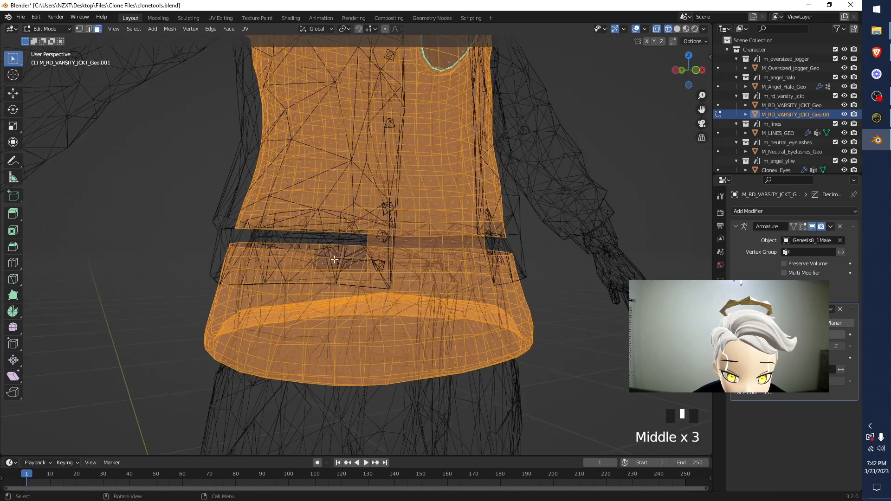
{"action": "key", "text": "z"}
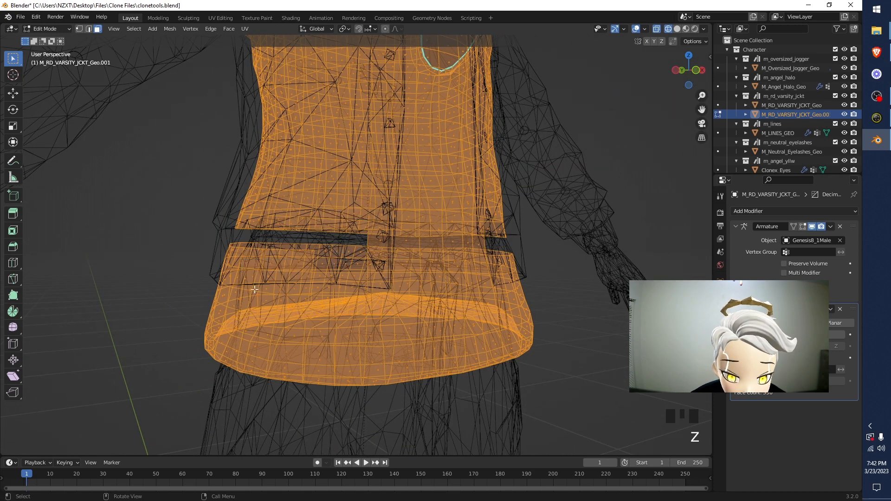
{"action": "middle_click_drag", "start_coordinate": [307, 256], "coordinate": [305, 266]}
{"action": "key", "text": "x"}
{"action": "left_click", "coordinate": [304, 266]}
{"action": "key", "text": "ctrl+z"}
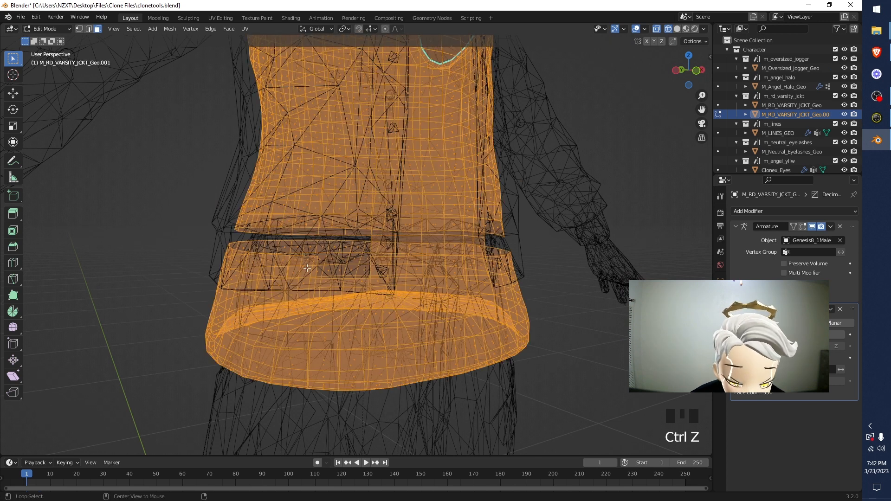
Select a full horizontal face loop on the undershirt below the waist gap
{"action": "left_click", "coordinate": [307, 267], "text": "alt"}
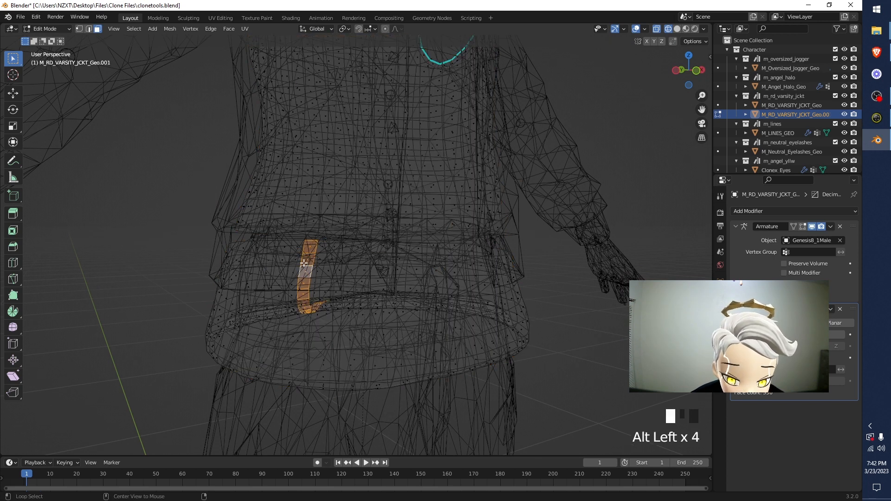
{"action": "left_click", "coordinate": [304, 264], "text": "alt"}
{"action": "left_click", "coordinate": [305, 266], "text": "alt"}
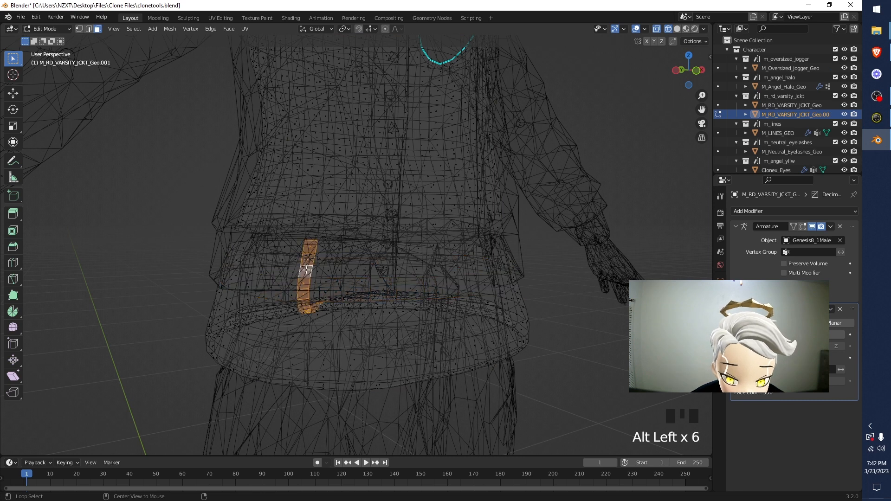
{"action": "left_click", "coordinate": [306, 271], "text": "alt"}
Check the selected face loop against the jacket hem from below in Material Preview shading
{"action": "key", "text": "z"}
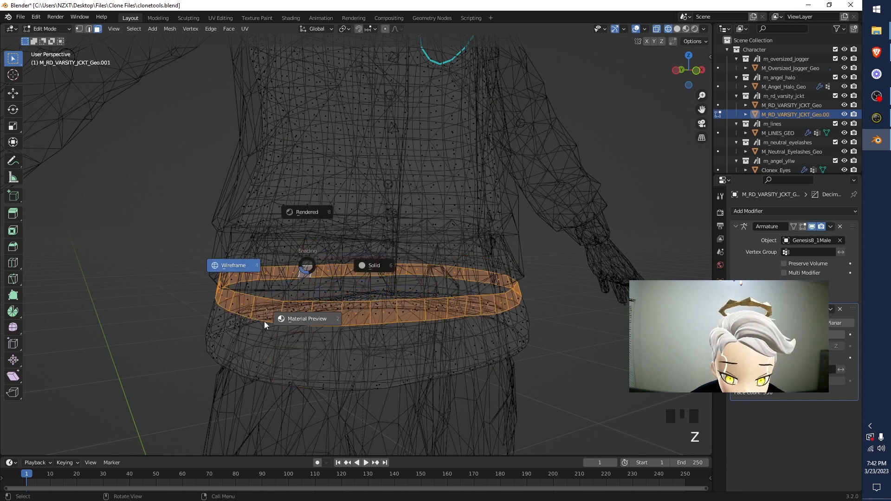
{"action": "left_click", "coordinate": [255, 315]}
{"action": "middle_click_drag", "start_coordinate": [300, 290], "coordinate": [333, 400]}
{"action": "middle_click_drag", "start_coordinate": [500, 340], "coordinate": [500, 342], "text": "shift"}
{"action": "scroll", "coordinate": [501, 341], "scroll_direction": "up", "scroll_amount": 4}
{"action": "middle_click_drag", "start_coordinate": [459, 322], "coordinate": [429, 348]}
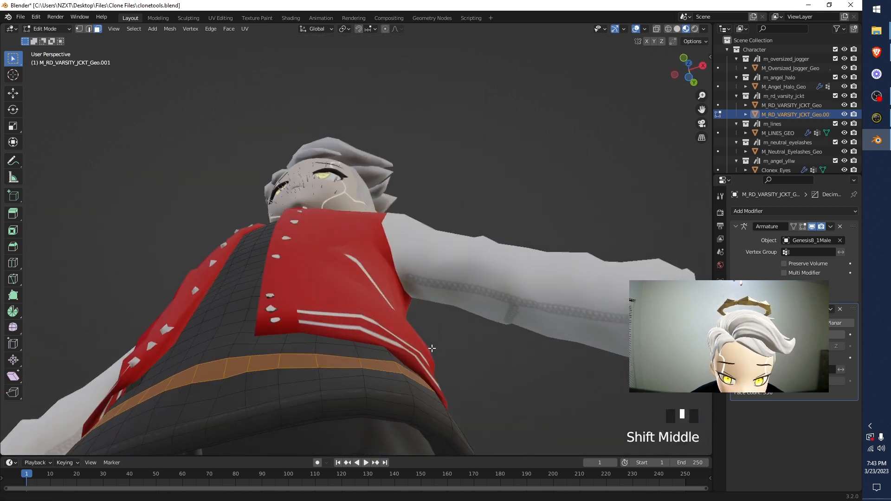
{"action": "middle_click_drag", "start_coordinate": [243, 342], "coordinate": [349, 395], "text": "shift"}
Try to select a horizontal face loop of the undershirt just under the jacket hem
{"action": "left_click", "coordinate": [388, 373], "text": "alt"}
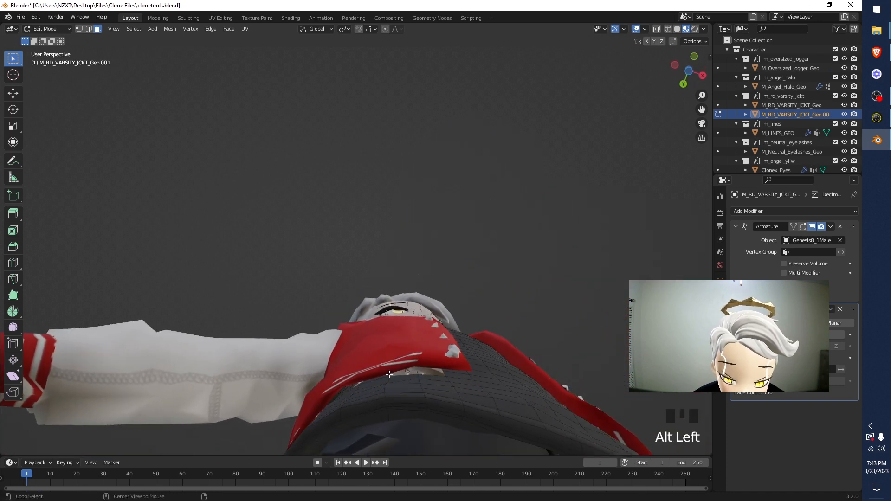
{"action": "left_click", "coordinate": [386, 375], "text": "alt"}
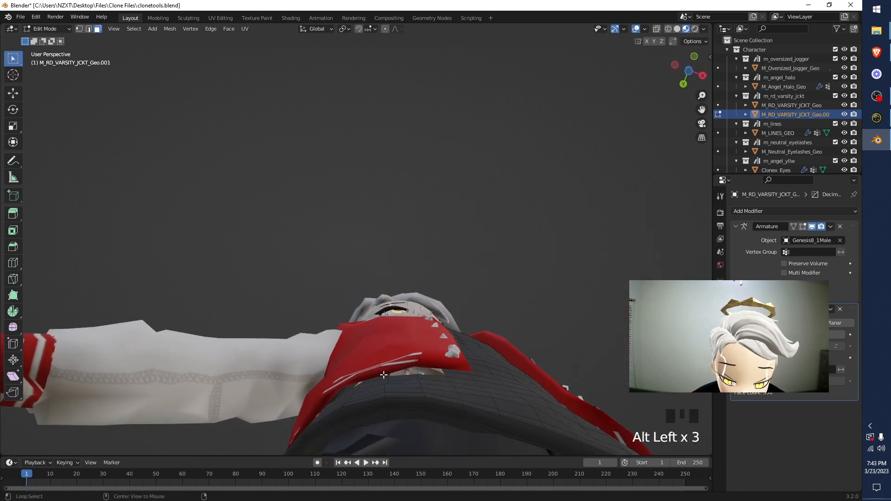
{"action": "left_click", "coordinate": [381, 376], "text": "alt"}
{"action": "left_click", "coordinate": [375, 378], "text": "alt"}
{"action": "left_click", "coordinate": [375, 381], "text": "alt"}
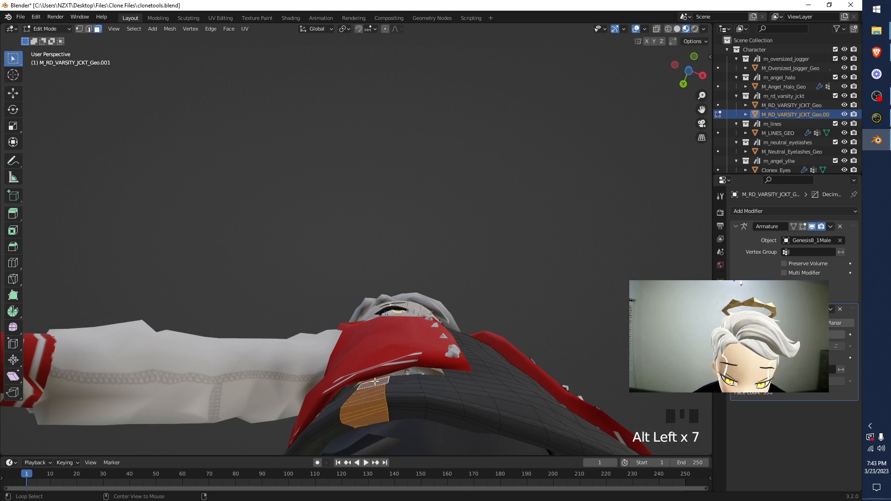
{"action": "left_click", "coordinate": [372, 380], "text": "alt"}
Hide the varsity jacket, select the horizontal face loop bordering the undershirt's waist gap, and show the jacket again
{"action": "middle_click_drag", "start_coordinate": [408, 363], "coordinate": [391, 416]}
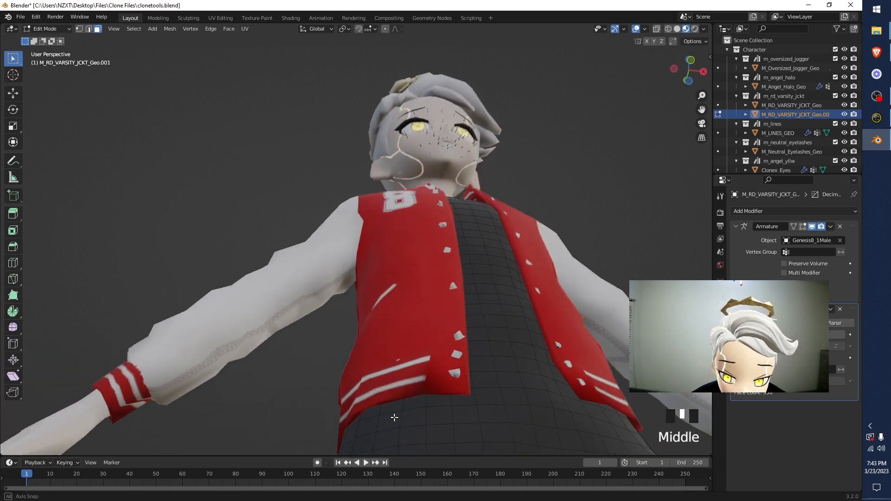
{"action": "middle_click_drag", "start_coordinate": [362, 276], "coordinate": [390, 310]}
{"action": "left_click", "coordinate": [844, 105]}
{"action": "middle_click_drag", "start_coordinate": [332, 389], "coordinate": [362, 338]}
{"action": "left_click", "coordinate": [355, 343], "text": "alt"}
{"action": "left_click", "coordinate": [351, 343], "text": "alt"}
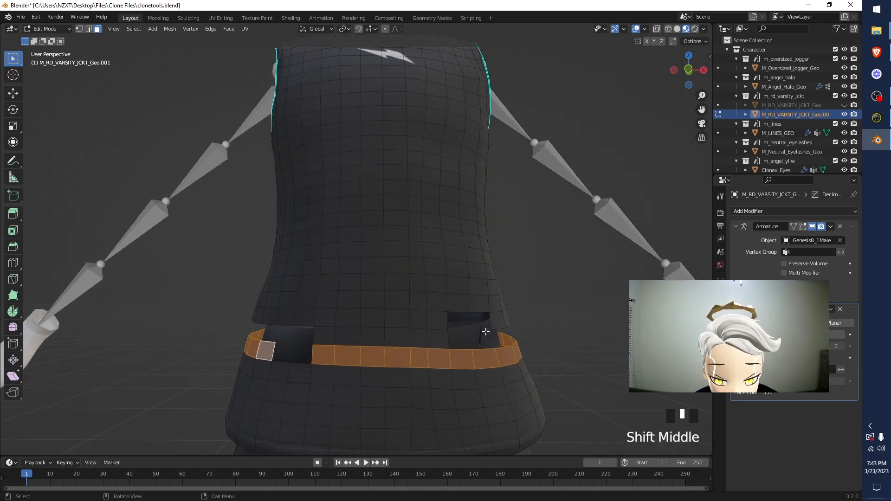
{"action": "middle_click_drag", "start_coordinate": [512, 350], "coordinate": [487, 346]}
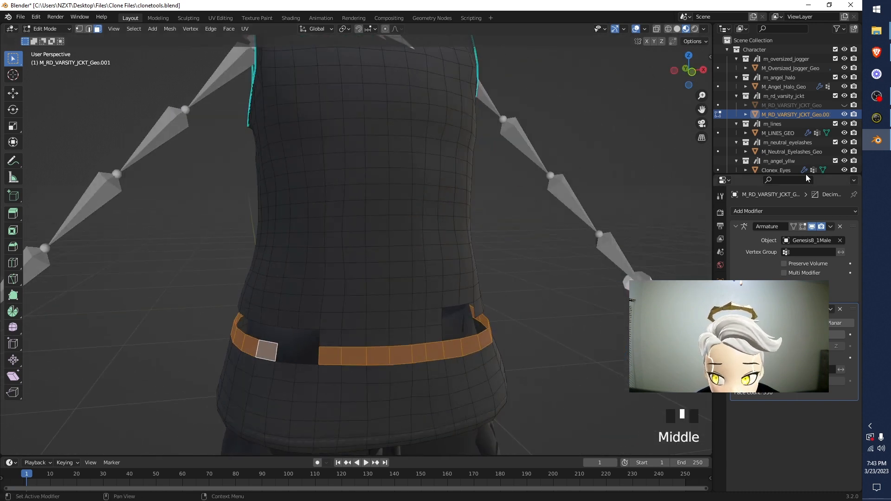
{"action": "left_click", "coordinate": [844, 105]}
Deselect the loop's front faces in the jacket opening and delete the remaining hidden faces
{"action": "middle_click_drag", "start_coordinate": [417, 279], "coordinate": [407, 384]}
{"action": "left_click", "coordinate": [408, 388], "text": "ctrl"}
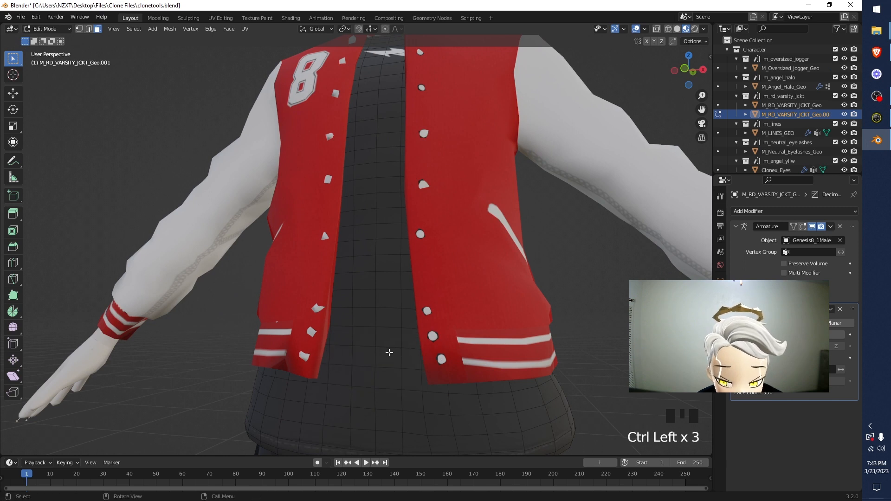
{"action": "key", "text": "x"}
{"action": "left_click", "coordinate": [371, 355]}
{"action": "middle_click_drag", "start_coordinate": [454, 319], "coordinate": [260, 372]}
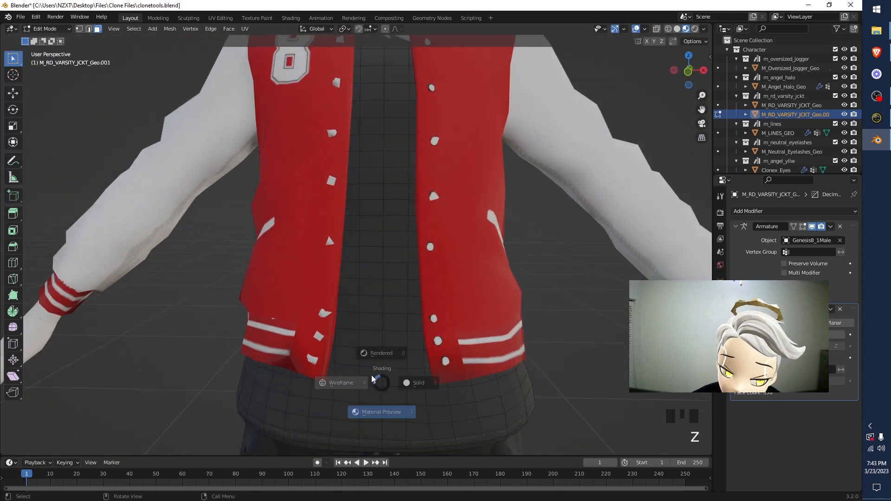
Try to select the undershirt's horizontal face loop above the waist gap using wireframe shading, and return to Material Preview
{"action": "key", "text": "z"}
{"action": "key", "text": "a"}
{"action": "middle_click_drag", "start_coordinate": [379, 393], "coordinate": [309, 322]}
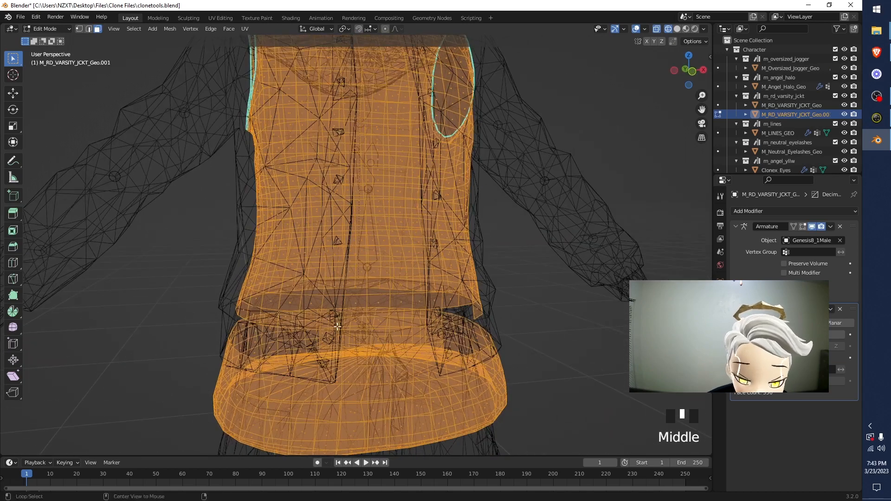
{"action": "left_click", "coordinate": [307, 322], "text": "alt"}
{"action": "key", "text": "z"}
{"action": "key", "text": "alt+z"}
{"action": "key", "text": "z"}
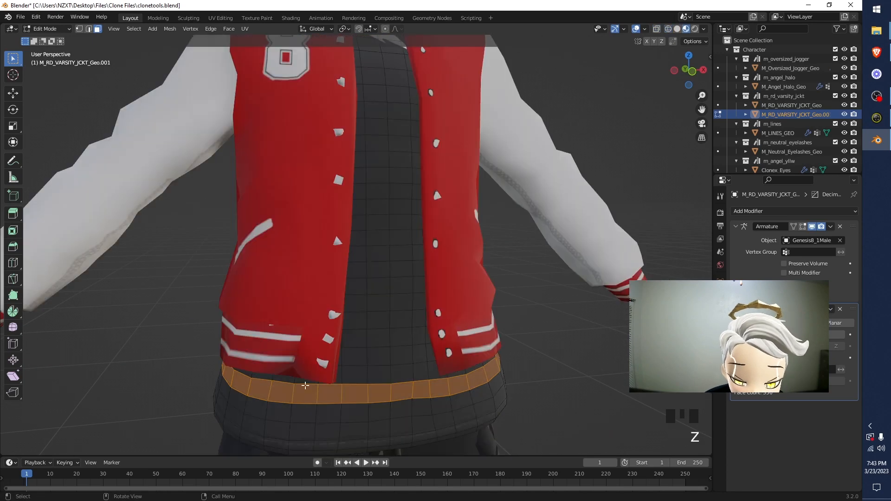
With the varsity jacket hidden, delete the horizontal row of undershirt faces bordering the top of the waist gap, keeping its front faces
{"action": "left_click", "coordinate": [844, 105]}
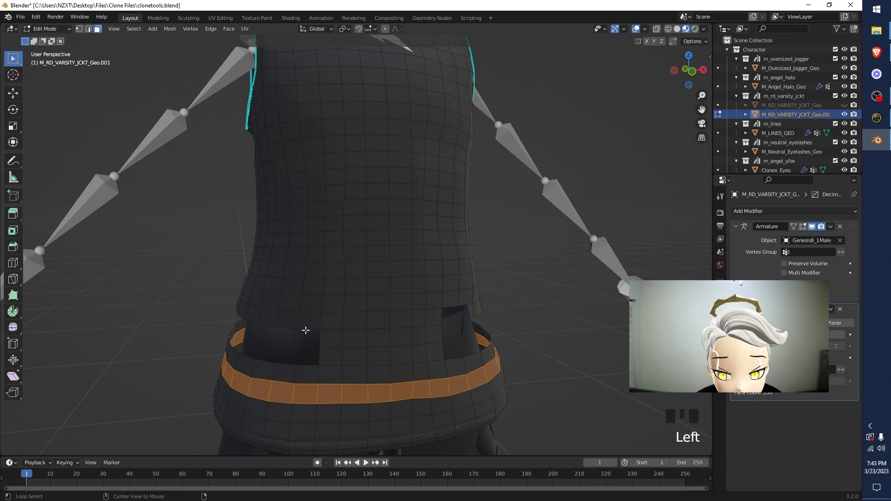
{"action": "left_click", "coordinate": [308, 316], "text": "alt"}
{"action": "left_click", "coordinate": [309, 315], "text": "alt"}
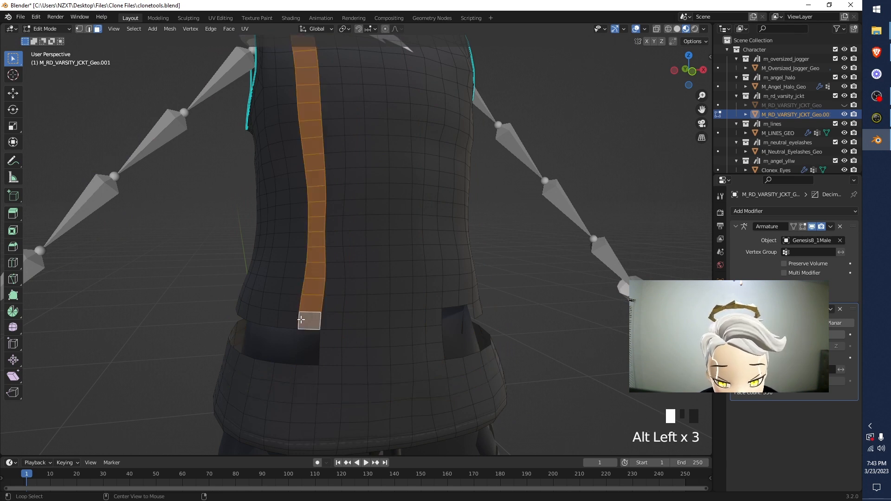
{"action": "left_click", "coordinate": [302, 321], "text": "alt"}
{"action": "left_click_drag", "start_coordinate": [330, 293], "coordinate": [457, 354], "text": "ctrl"}
{"action": "key", "text": "x"}
{"action": "left_click", "coordinate": [428, 334]}
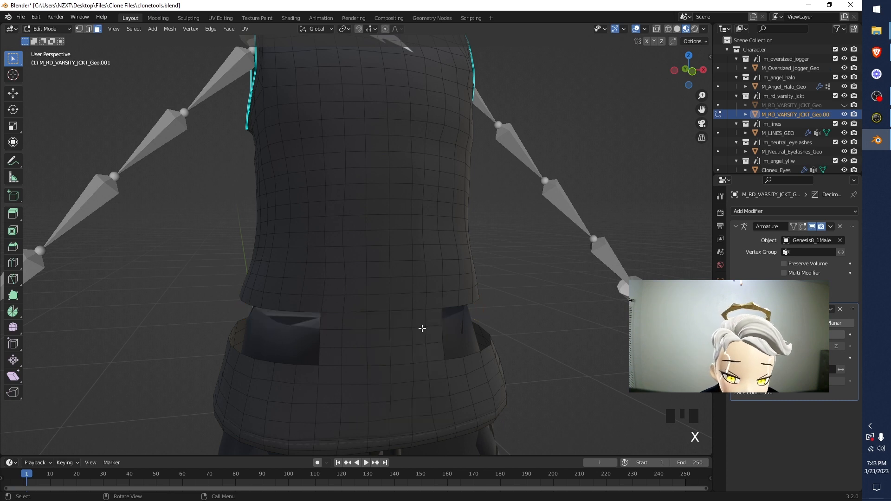
Show the varsity jacket again in Object Mode and check the trimmed undershirt beneath it, finishing in the front orthographic view
{"action": "key", "text": "a"}
{"action": "middle_click_drag", "start_coordinate": [422, 326], "coordinate": [421, 297]}
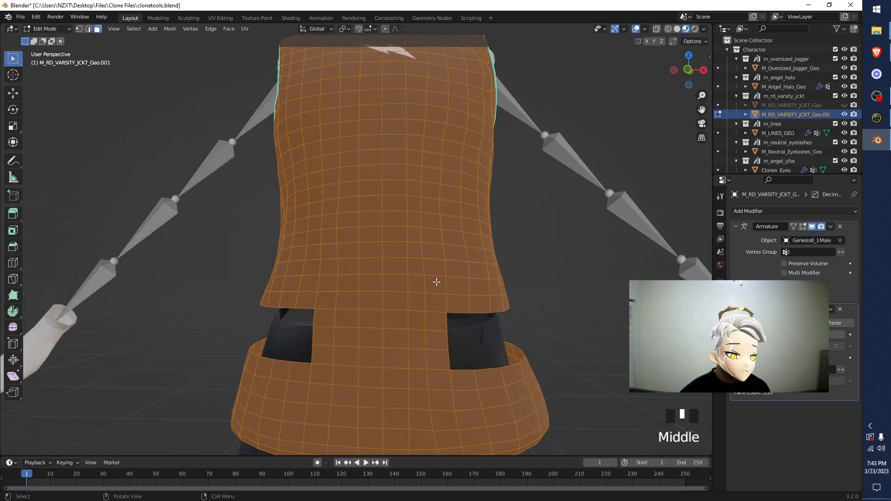
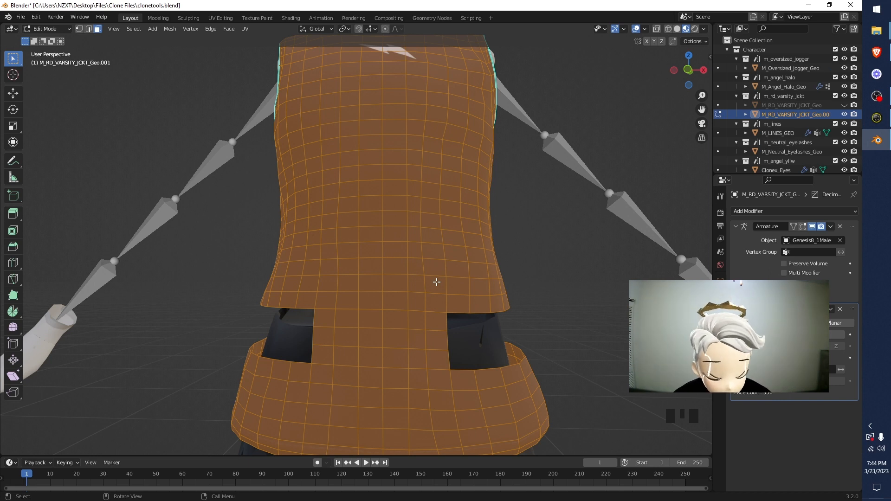
{"action": "key", "text": "z"}
{"action": "key", "text": "z"}
{"action": "key", "text": "Tab"}
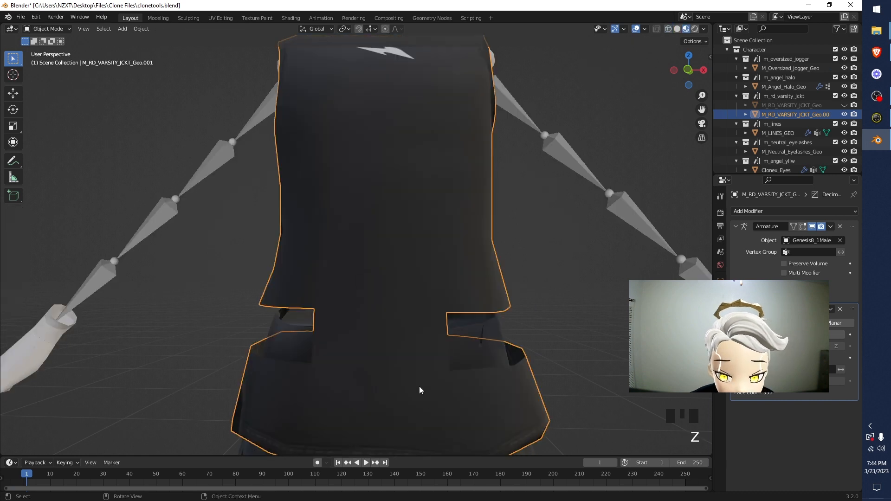
{"action": "left_click", "coordinate": [844, 105]}
{"action": "middle_click_drag", "start_coordinate": [268, 194], "coordinate": [403, 148]}
{"action": "scroll", "coordinate": [391, 177], "scroll_direction": "down", "scroll_amount": 4}
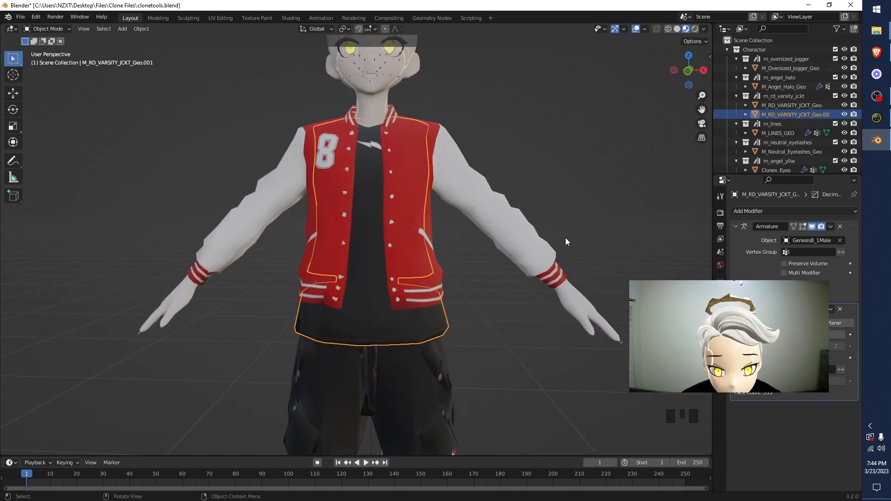
{"action": "middle_click_drag", "start_coordinate": [566, 239], "coordinate": [611, 52]}
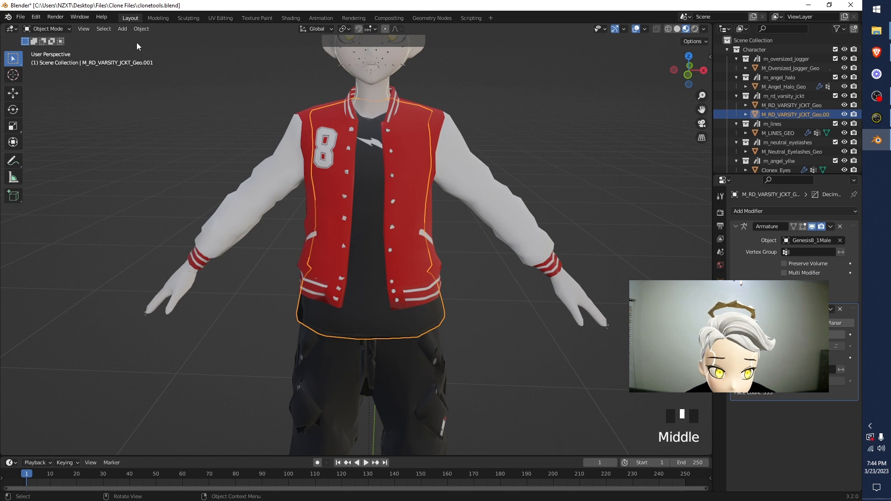
{"action": "left_click", "coordinate": [690, 82]}
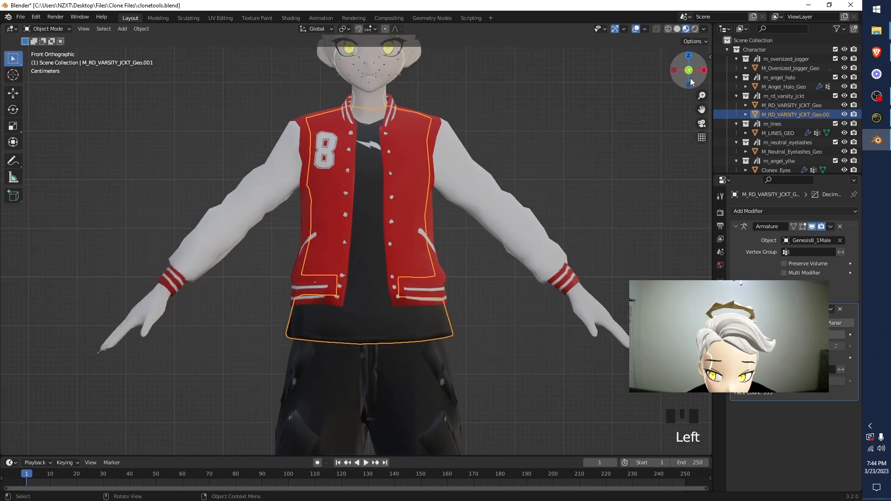
{"action": "middle_click_drag", "start_coordinate": [495, 221], "coordinate": [459, 279], "text": "shift"}
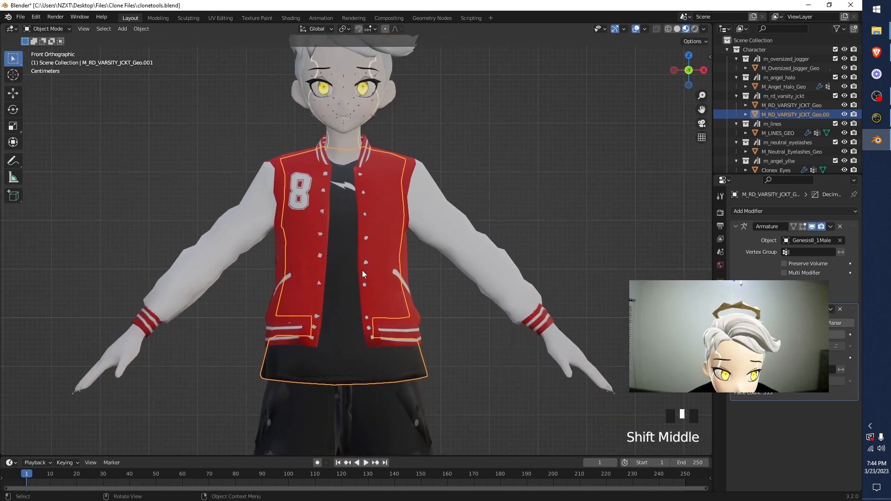
Edit the undershirt mesh in vertex select mode with wireframe shading and clear the whole selection
{"action": "key", "text": "Tab"}
{"action": "left_click", "coordinate": [79, 29]}
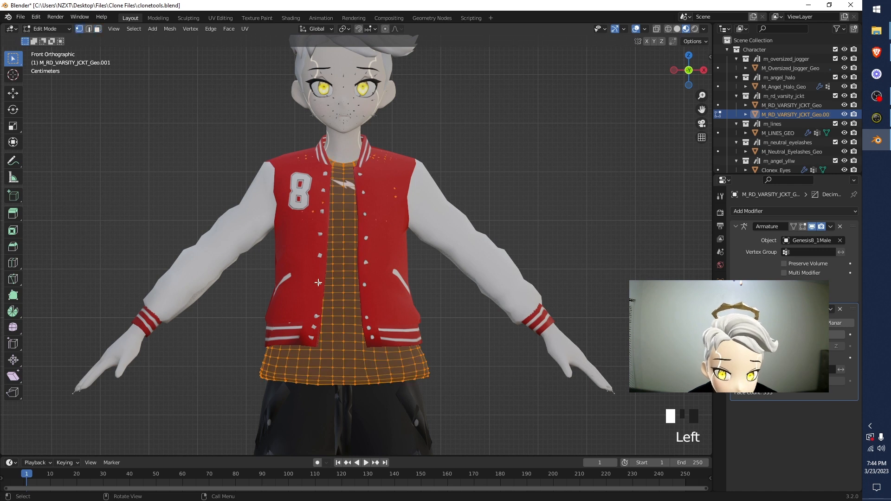
{"action": "key", "text": "Tab"}
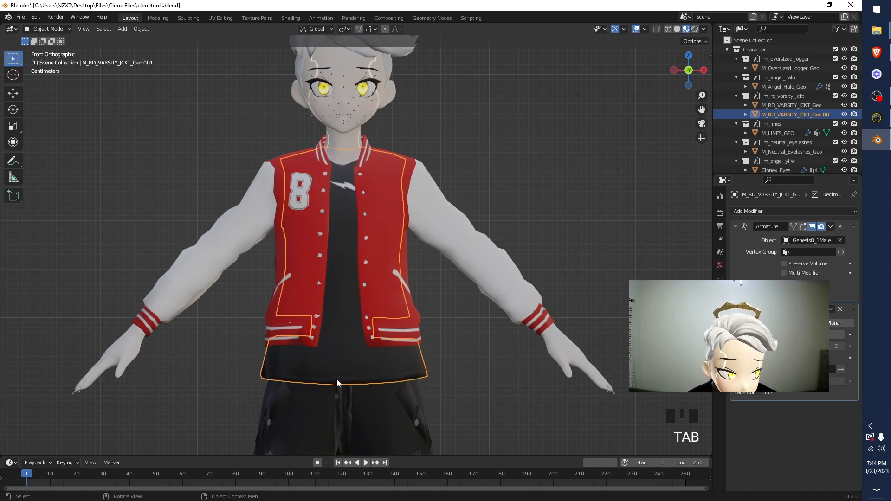
{"action": "key", "text": "Tab"}
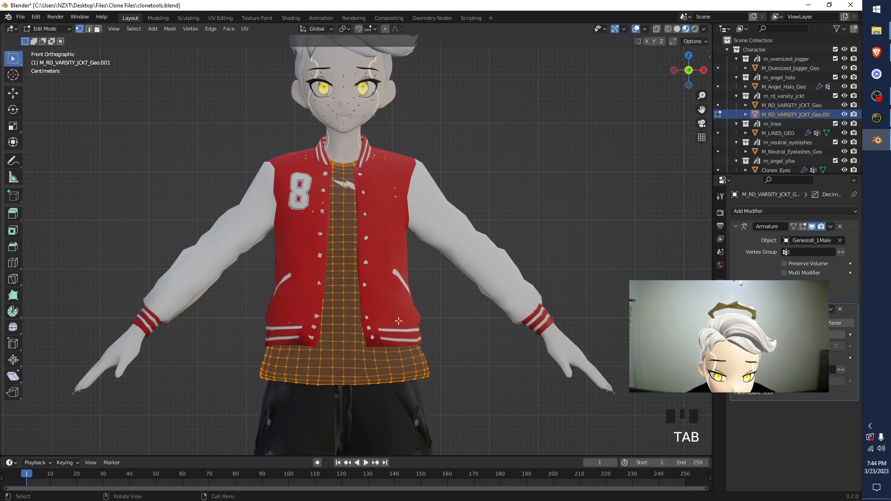
{"action": "key", "text": "z"}
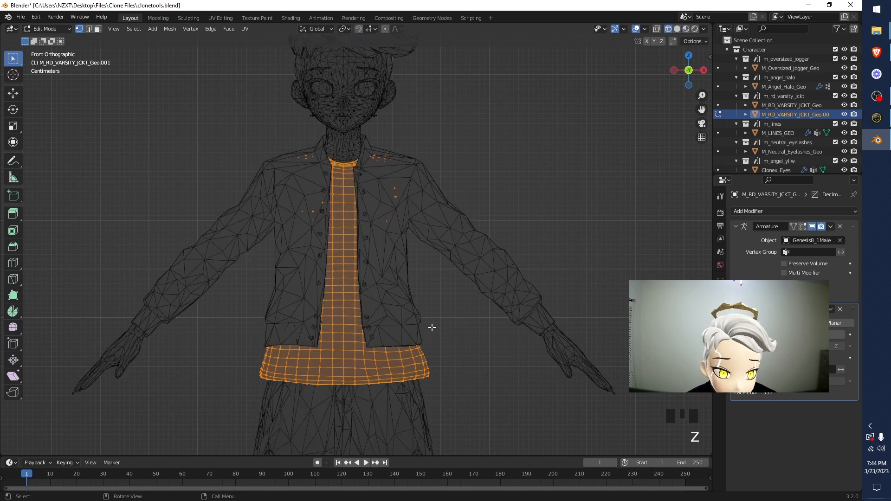
{"action": "key", "text": "c"}
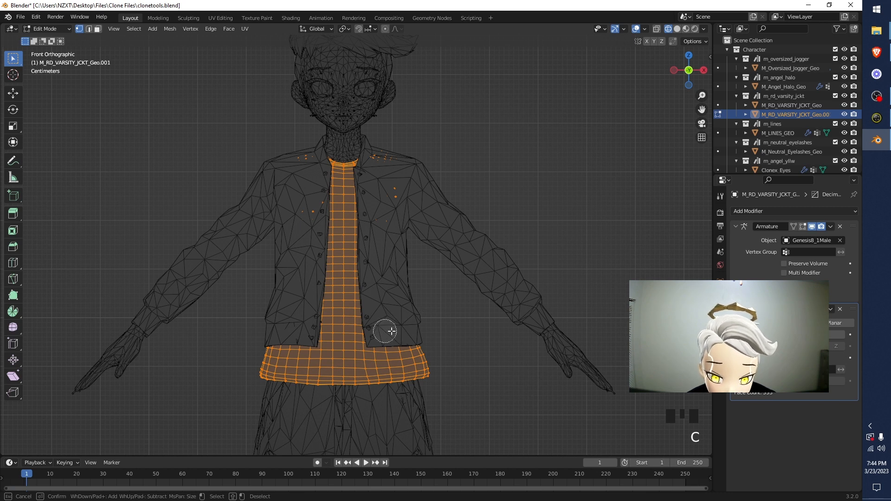
{"action": "left_click", "coordinate": [462, 309]}
{"action": "key", "text": "a"}
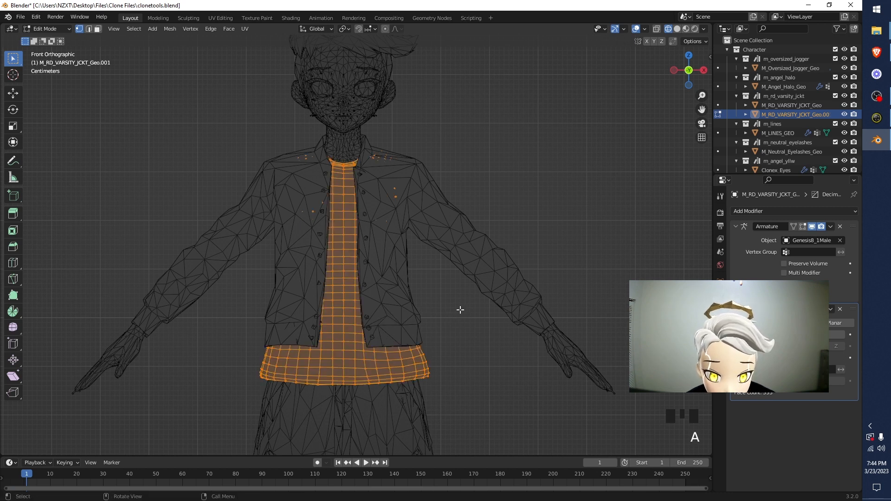
{"action": "right_click", "coordinate": [459, 304]}
{"action": "left_click", "coordinate": [529, 191]}
{"action": "left_click", "coordinate": [529, 185]}
Hide the varsity jacket and switch the undershirt mesh to face select mode
{"action": "key", "text": "z"}
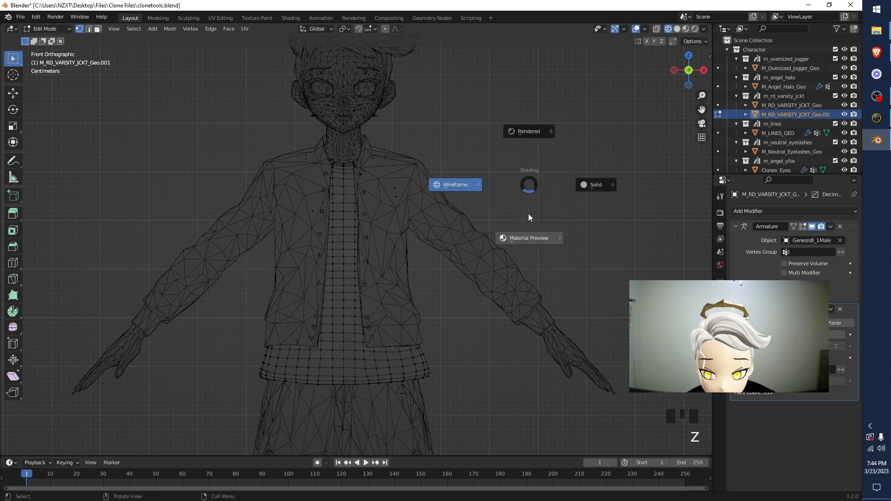
{"action": "key", "text": "z"}
{"action": "scroll", "coordinate": [478, 244], "scroll_direction": "up", "scroll_amount": 4}
{"action": "scroll", "coordinate": [461, 256], "scroll_direction": "down", "scroll_amount": 4}
{"action": "left_click", "coordinate": [844, 105]}
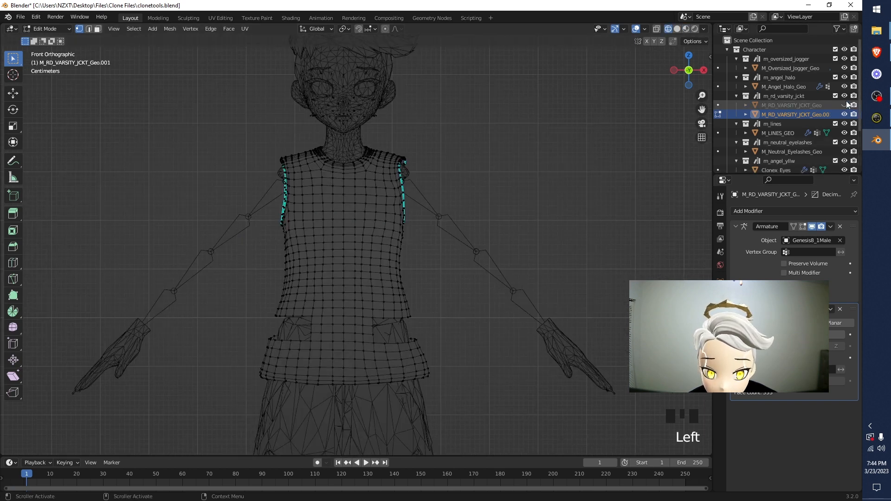
{"action": "left_click", "coordinate": [845, 104]}
{"action": "left_click", "coordinate": [845, 103]}
{"action": "scroll", "coordinate": [370, 296], "scroll_direction": "down", "scroll_amount": 8}
{"action": "scroll", "coordinate": [369, 296], "scroll_direction": "up", "scroll_amount": 8}
{"action": "key", "text": "z"}
{"action": "key", "text": "z"}
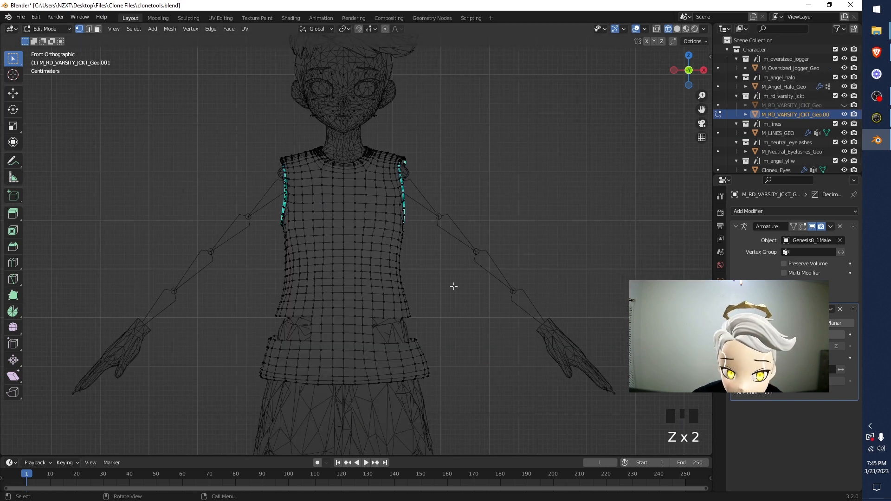
{"action": "key", "text": "z"}
{"action": "key", "text": "3"}
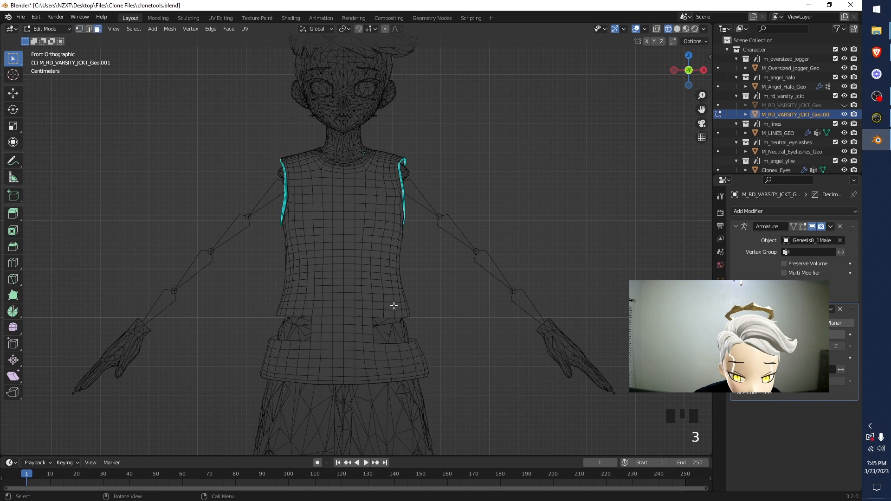
{"action": "key", "text": "space"}
{"action": "key", "text": "c"}
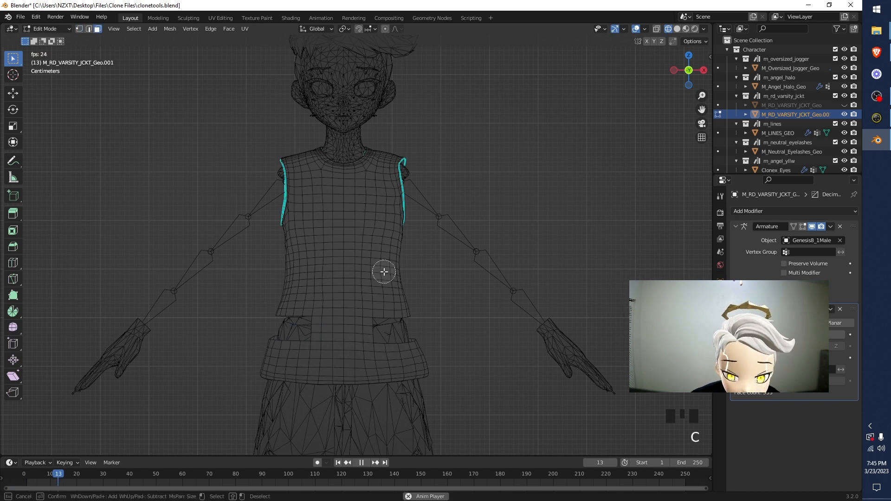
{"action": "right_click", "coordinate": [391, 304]}
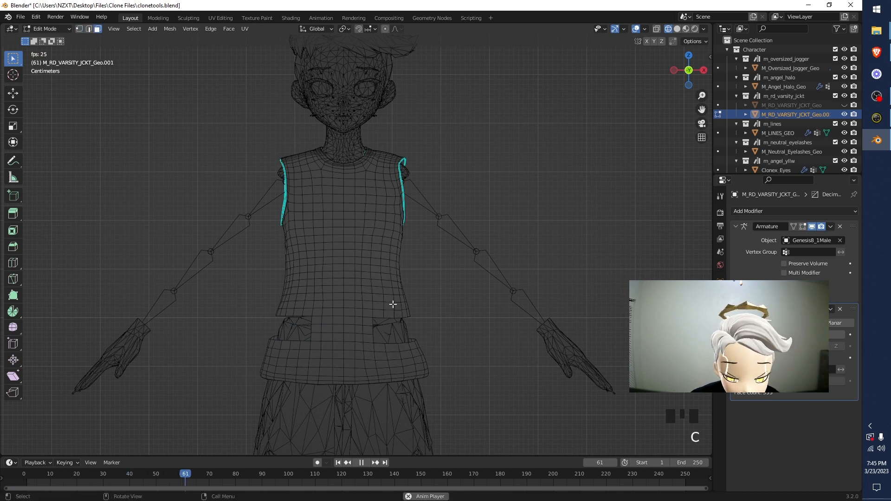
{"action": "key", "text": "space"}
{"action": "key", "text": "c"}
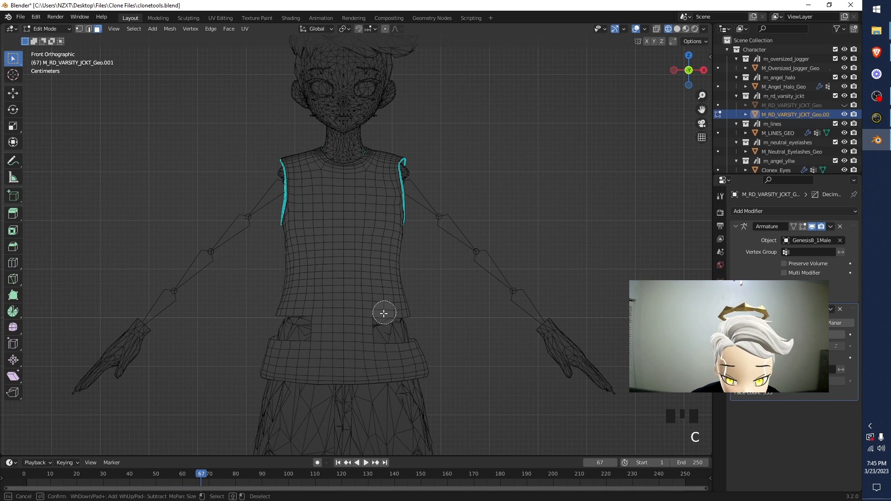
Toggle the varsity jacket and its collection to compare it with the undershirt, leave the jacket hidden, and resume editing the undershirt mesh
{"action": "left_click", "coordinate": [844, 105]}
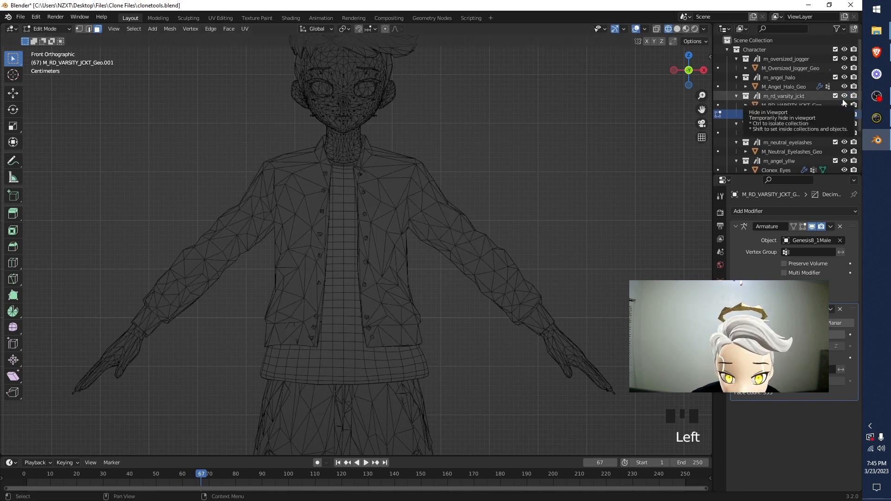
{"action": "left_click", "coordinate": [844, 97]}
{"action": "left_click", "coordinate": [835, 96]}
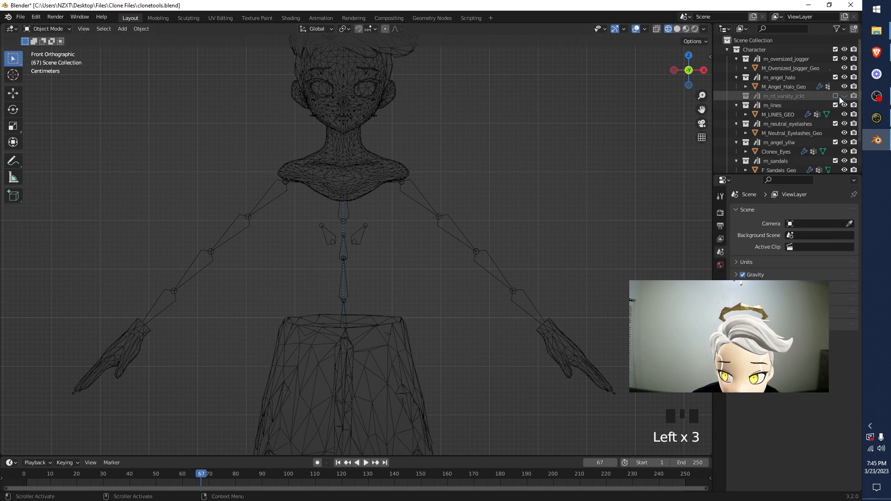
{"action": "left_click", "coordinate": [835, 96]}
{"action": "left_click", "coordinate": [844, 104]}
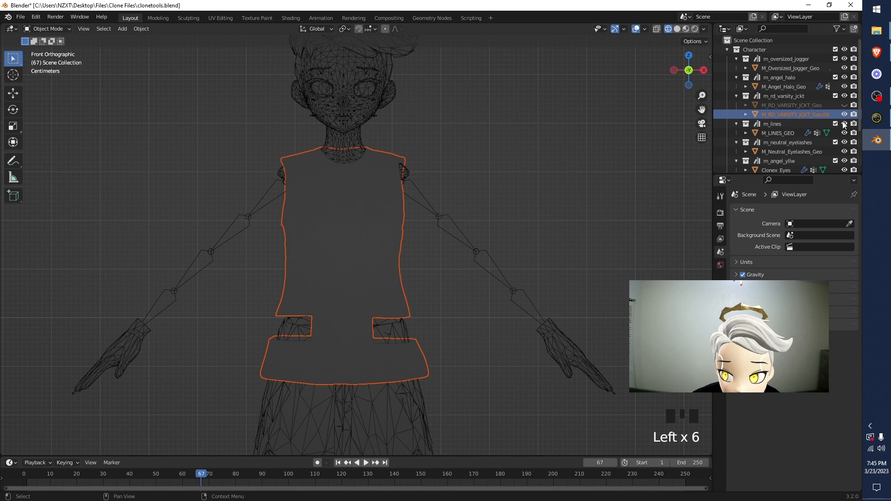
{"action": "left_click", "coordinate": [843, 105]}
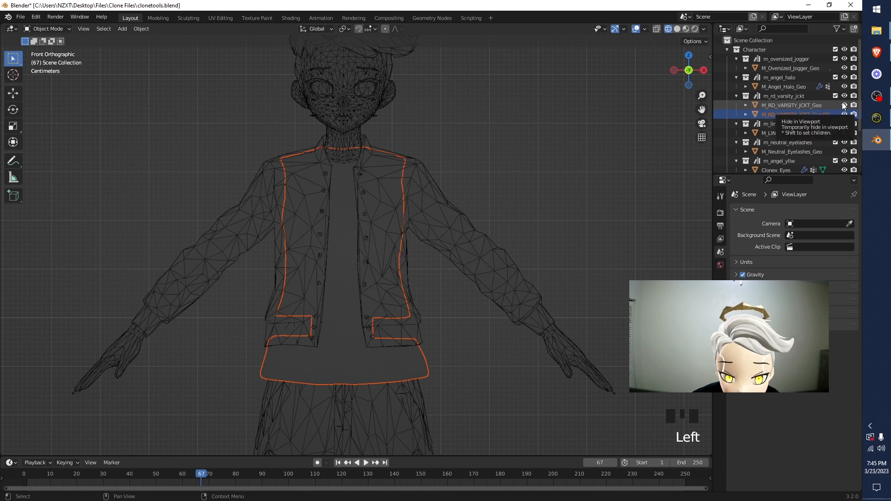
{"action": "left_click", "coordinate": [844, 105]}
{"action": "key", "text": "Tab"}
{"action": "key", "text": "Tab"}
{"action": "double_click", "coordinate": [371, 236]}
{"action": "key", "text": "Tab"}
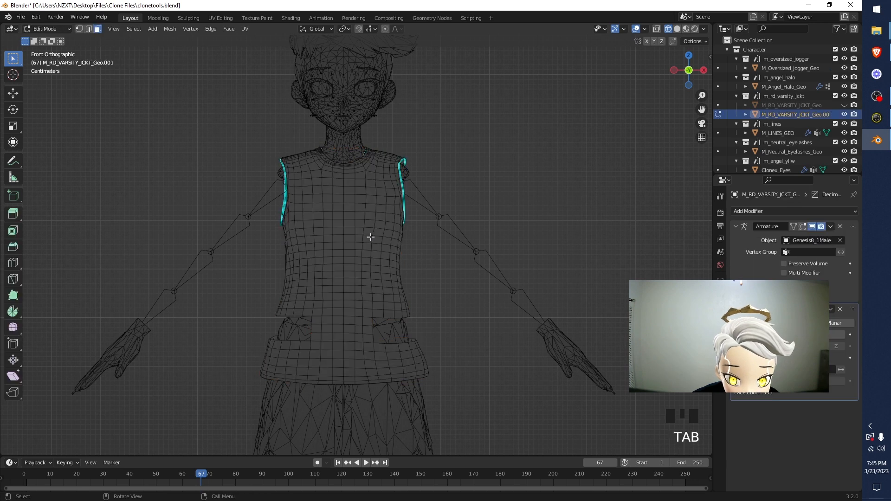
Try to select the undershirt faces along the character's left side with Circle Select, and undo the selection
{"action": "key", "text": "c"}
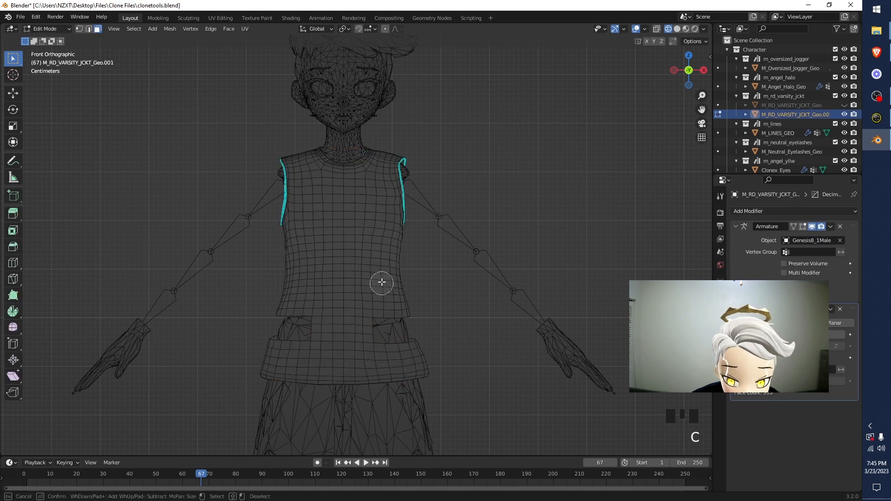
{"action": "mouse_move", "coordinate": [385, 308]}
{"action": "left_mouse_down"}
{"action": "mouse_move", "coordinate": [379, 228]}
{"action": "mouse_move", "coordinate": [389, 204]}
{"action": "mouse_move", "coordinate": [394, 228]}
{"action": "left_mouse_up"}
{"action": "right_click", "coordinate": [394, 228]}
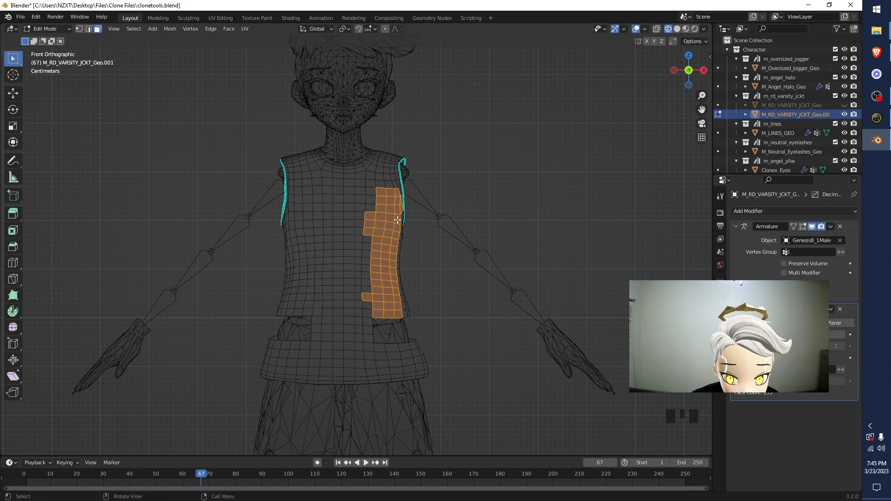
{"action": "key", "text": "ctrl+z"}
Select the vertical face loops down the undershirt's front on the character's left side, undoing any horizontal loops picked up by mistake
{"action": "left_click", "coordinate": [375, 309], "text": "alt"}
{"action": "left_click", "coordinate": [377, 304], "text": "alt"}
{"action": "left_click", "coordinate": [385, 304], "text": "alt+shift"}
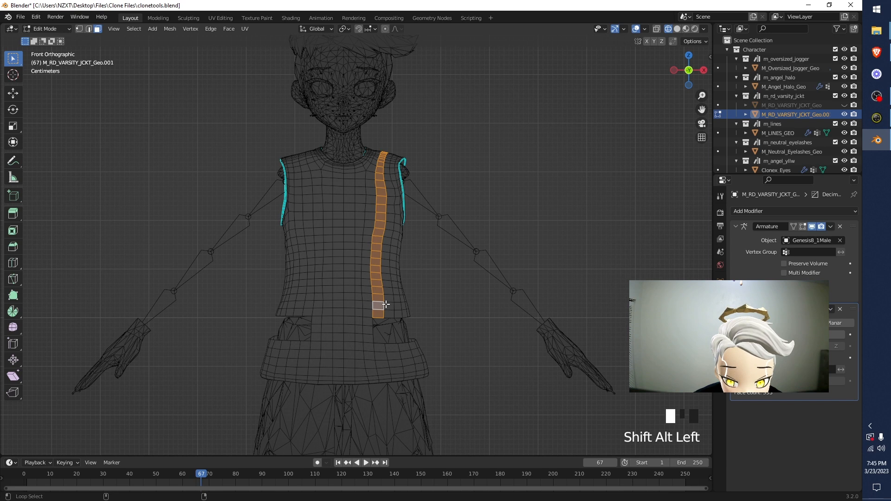
{"action": "left_click", "coordinate": [401, 305], "text": "alt+shift"}
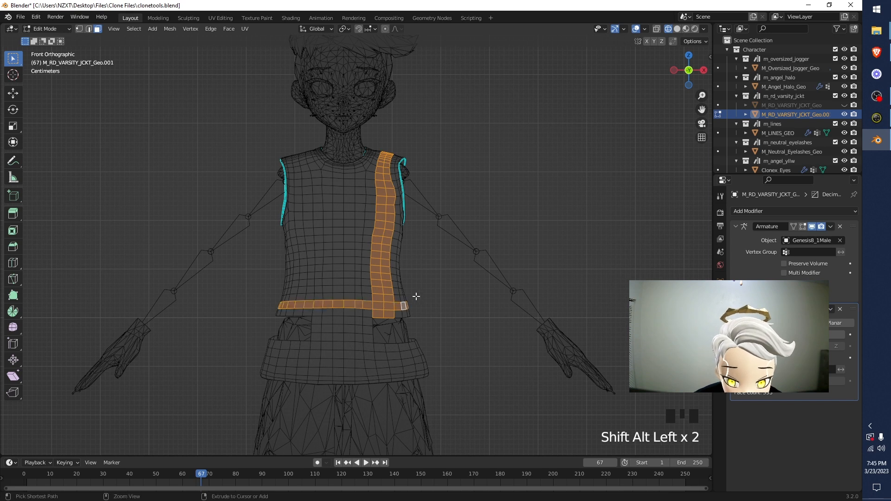
{"action": "key", "text": "ctrl+z"}
{"action": "left_click", "coordinate": [398, 301], "text": "alt+shift"}
{"action": "left_click", "coordinate": [400, 298], "text": "alt+shift"}
{"action": "key", "text": "ctrl+z"}
{"action": "left_click", "coordinate": [404, 306], "text": "alt+shift"}
{"action": "key", "text": "ctrl+z"}
{"action": "left_click", "coordinate": [404, 307], "text": "alt+shift"}
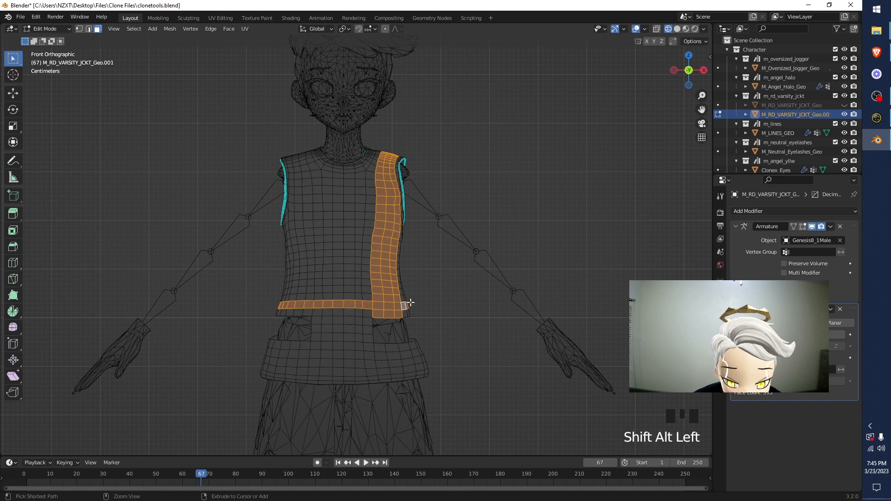
{"action": "key", "text": "ctrl+z"}
{"action": "left_click", "coordinate": [404, 314], "text": "alt+shift"}
{"action": "key", "text": "ctrl+z"}
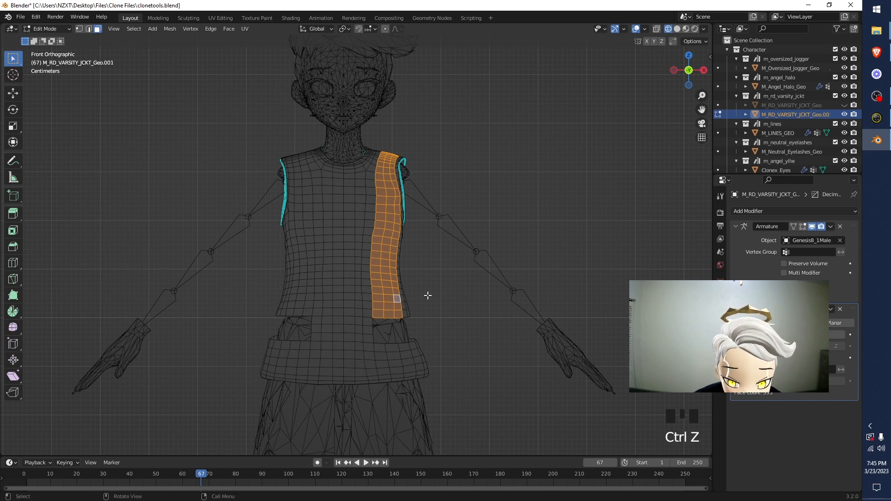
Add the next vertical face loop beside the character's left armhole to the selection and delete the selected undershirt faces
{"action": "middle_click_drag", "start_coordinate": [427, 294], "coordinate": [413, 298]}
{"action": "scroll", "coordinate": [413, 299], "scroll_direction": "up", "scroll_amount": 4}
{"action": "left_click", "coordinate": [452, 289], "text": "alt+shift"}
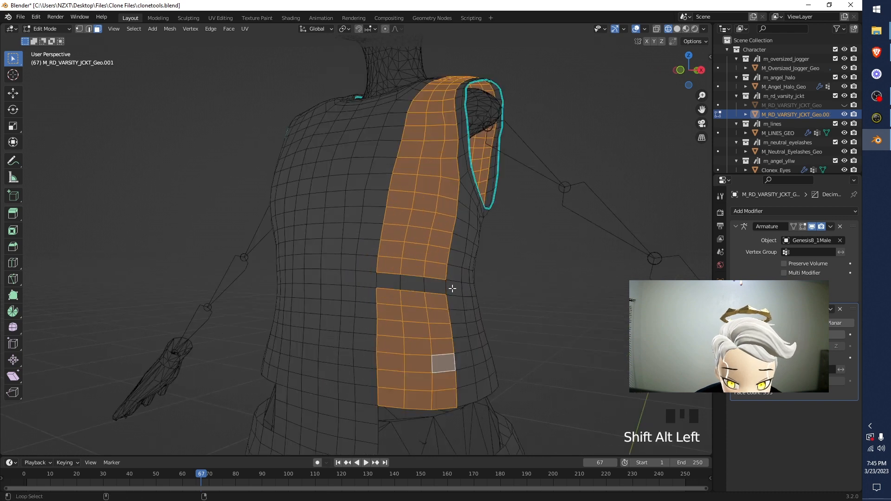
{"action": "key", "text": "ctrl+z"}
{"action": "left_click", "coordinate": [454, 287], "text": "alt+shift"}
{"action": "left_click", "coordinate": [461, 285], "text": "alt+shift"}
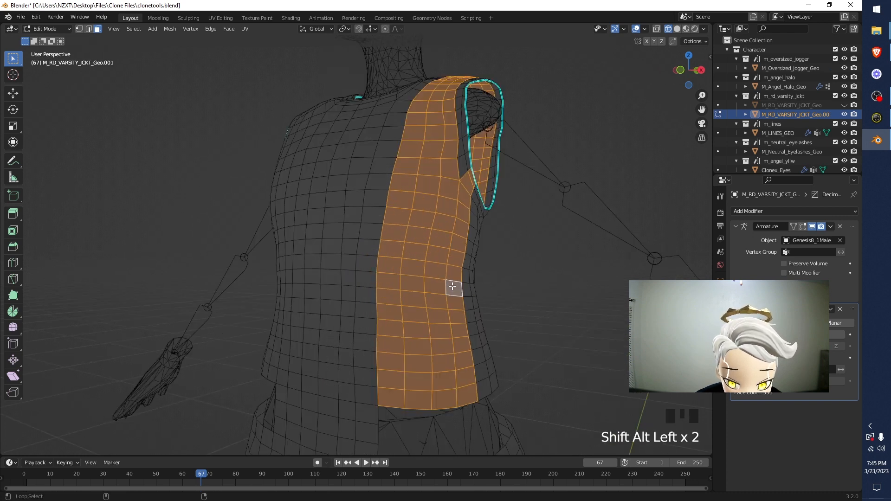
{"action": "middle_click_drag", "start_coordinate": [461, 226], "coordinate": [456, 252]}
{"action": "key", "text": "x"}
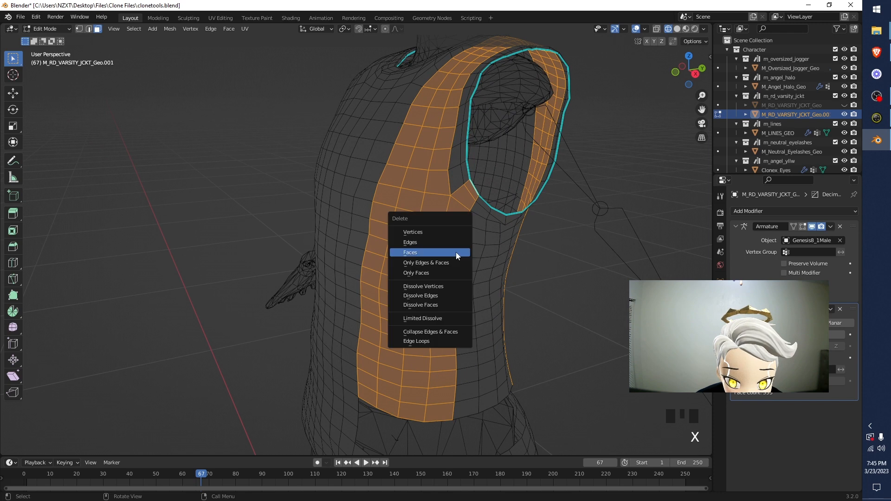
{"action": "left_click", "coordinate": [447, 230]}
Show the varsity jacket in material preview and inspect how it covers the trimmed undershirt from the side and front
{"action": "key", "text": "z"}
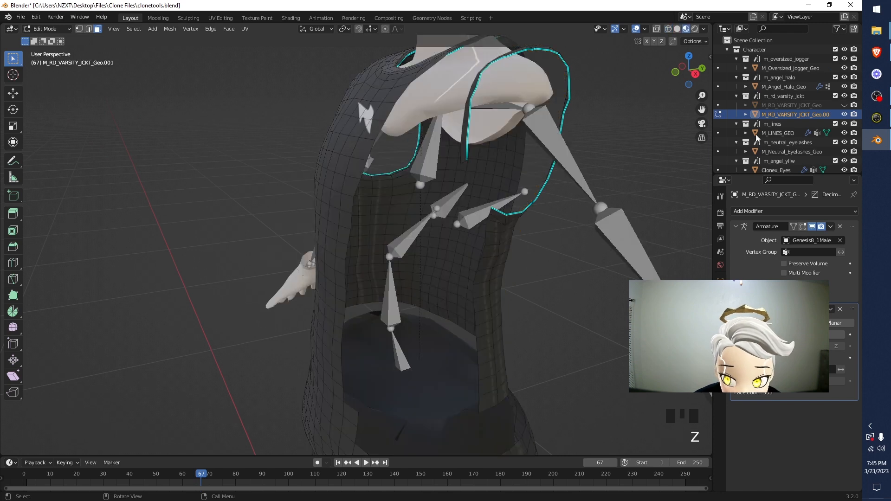
{"action": "left_click", "coordinate": [697, 153]}
{"action": "scroll", "coordinate": [544, 183], "scroll_direction": "down", "scroll_amount": 8}
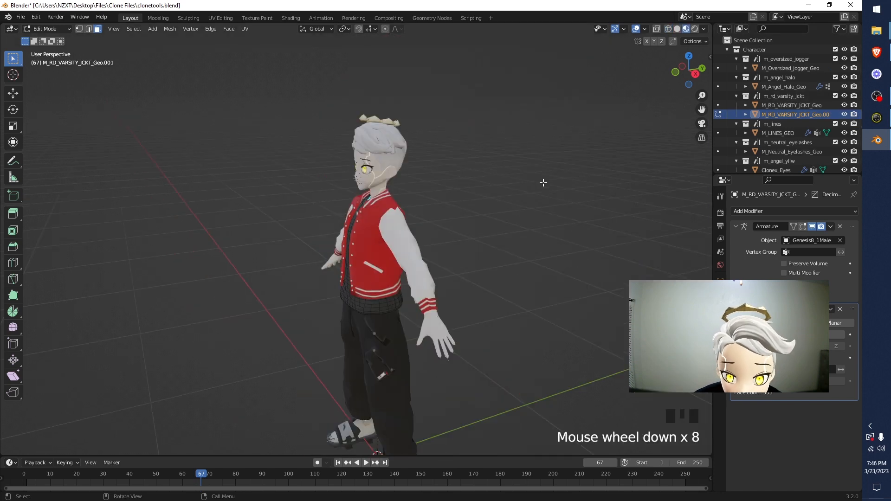
{"action": "scroll", "coordinate": [543, 183], "scroll_direction": "up", "scroll_amount": 4}
{"action": "middle_click_drag", "start_coordinate": [545, 195], "coordinate": [411, 223]}
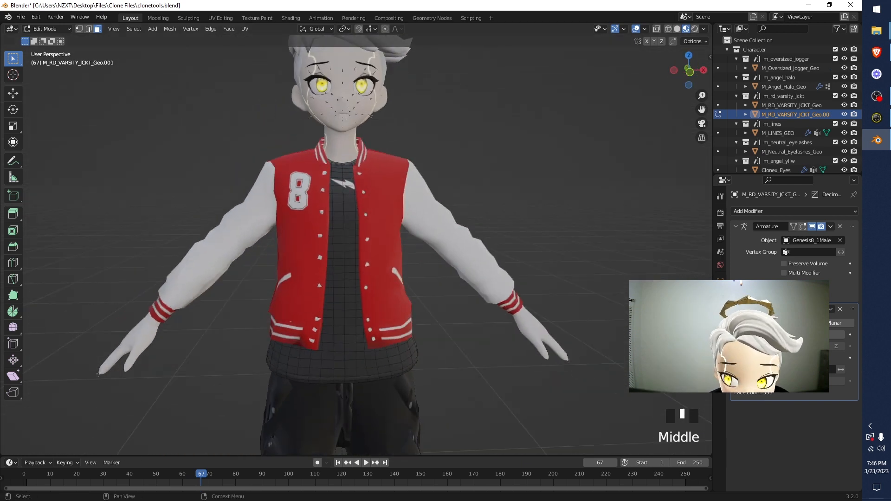
Hide the varsity jacket and delete the vertical face loops down the undershirt's front on the character's right side
{"action": "left_click", "coordinate": [843, 107]}
{"action": "middle_click_drag", "start_coordinate": [318, 285], "coordinate": [318, 264], "text": "shift"}
{"action": "scroll", "coordinate": [362, 257], "scroll_direction": "up", "scroll_amount": 4}
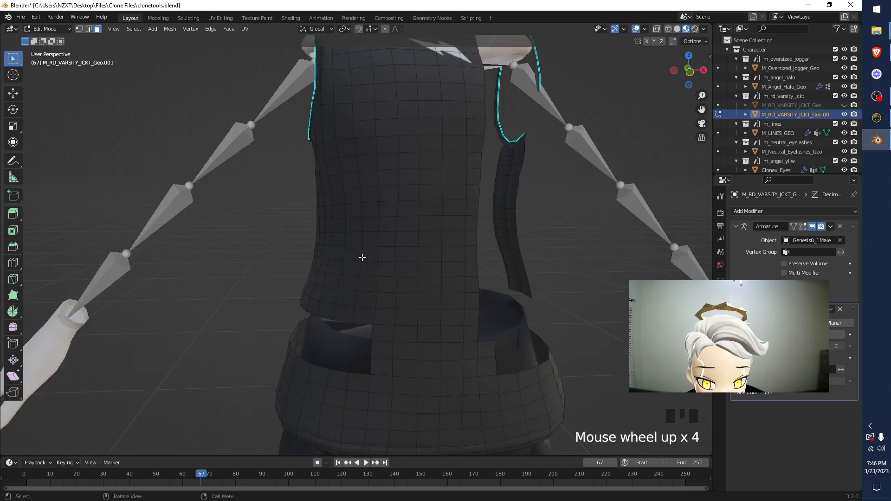
{"action": "left_click", "coordinate": [360, 312], "text": "alt"}
{"action": "left_click", "coordinate": [347, 312], "text": "alt+shift"}
{"action": "left_click", "coordinate": [322, 308], "text": "alt+shift"}
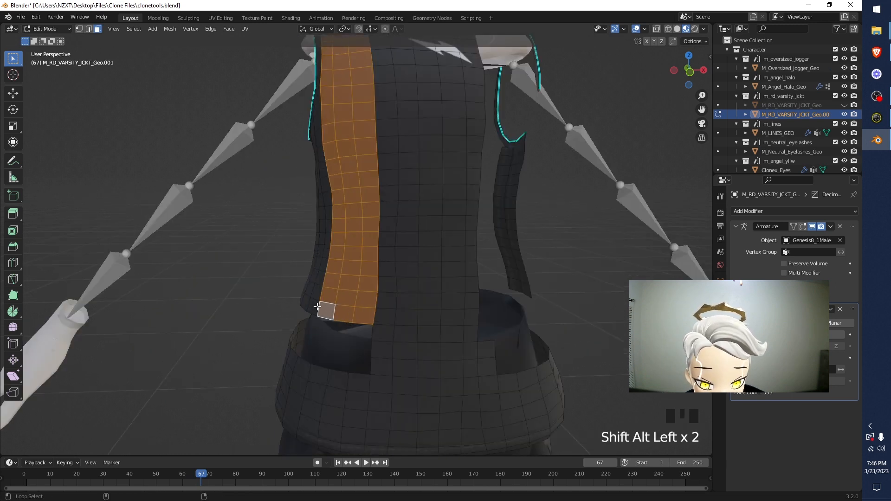
{"action": "left_click", "coordinate": [312, 305], "text": "alt+shift"}
{"action": "key", "text": "ctrl+z"}
{"action": "left_click", "coordinate": [316, 302], "text": "alt+shift"}
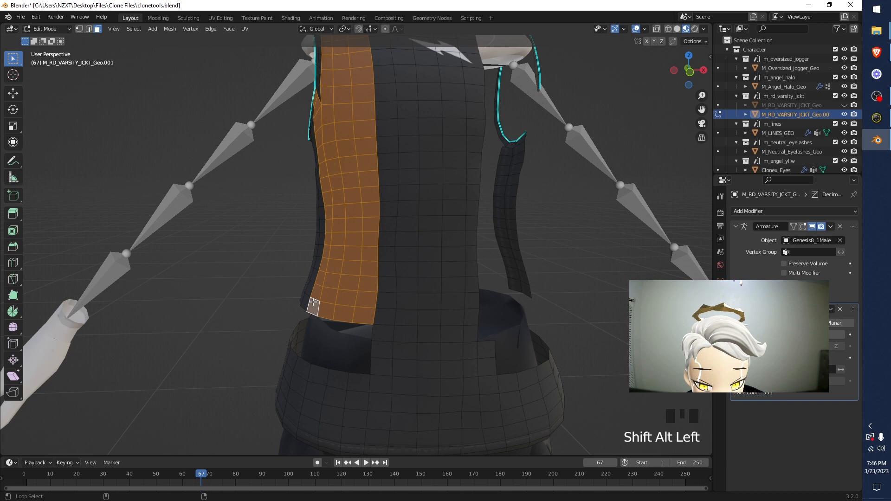
{"action": "key", "text": "x"}
{"action": "left_click", "coordinate": [313, 302]}
{"action": "key", "text": "ctrl+z"}
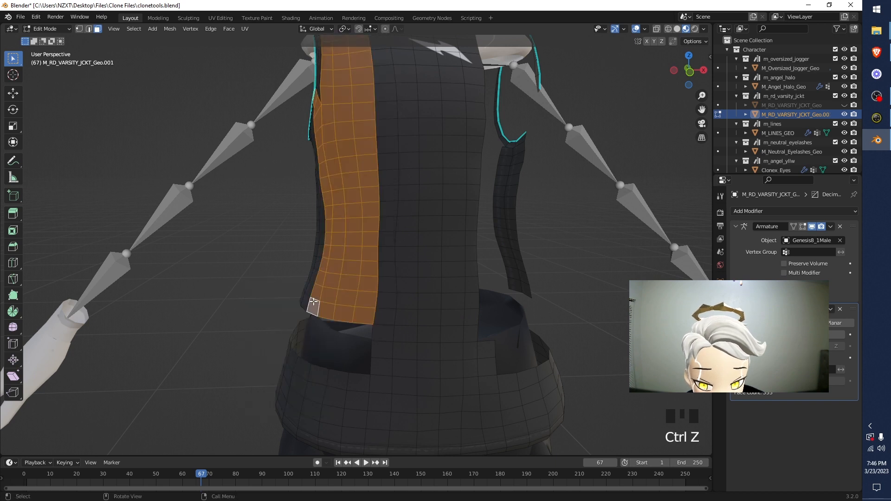
{"action": "key", "text": "x"}
{"action": "left_click", "coordinate": [300, 323]}
Show the varsity jacket and check its coverage of the undershirt around the character, switching the shading to wireframe
{"action": "scroll", "coordinate": [412, 206], "scroll_direction": "down", "scroll_amount": 4}
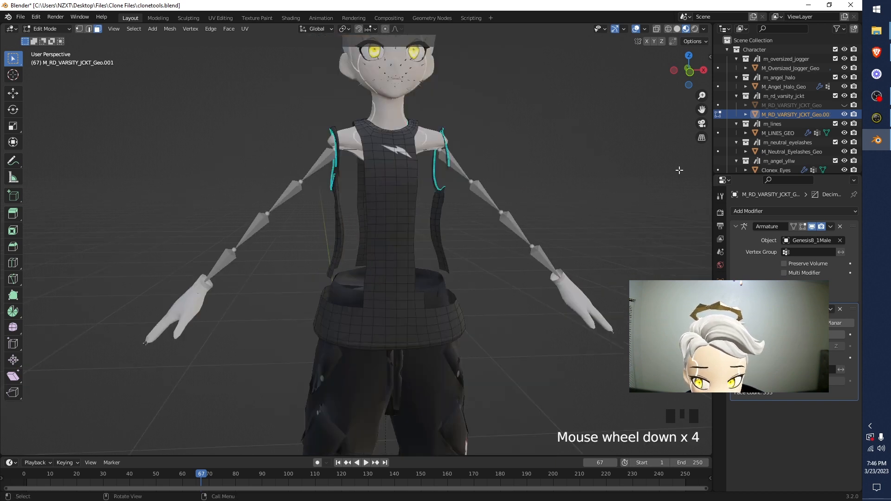
{"action": "key", "text": "z"}
{"action": "key", "text": "z"}
{"action": "key", "text": "z"}
{"action": "left_click", "coordinate": [845, 106]}
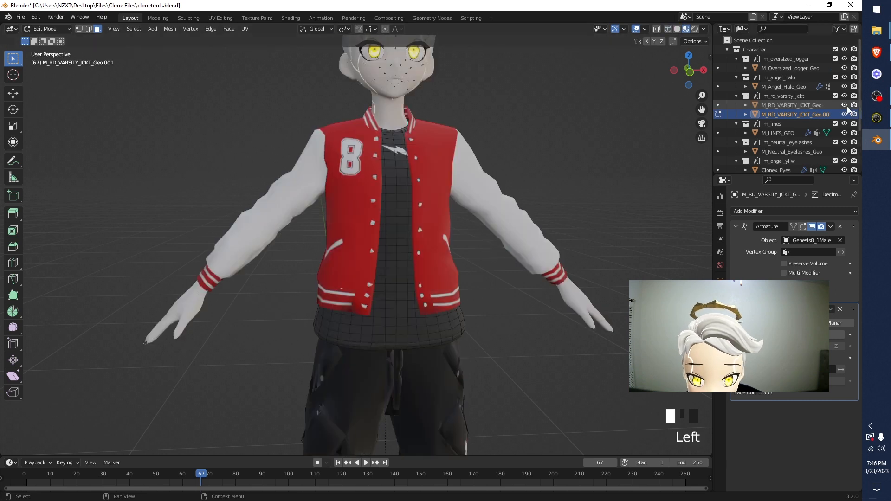
{"action": "mouse_move", "coordinate": [570, 156]}
{"action": "middle_mouse_down"}
{"action": "mouse_move", "coordinate": [344, 104]}
{"action": "mouse_move", "coordinate": [378, 163]}
{"action": "mouse_move", "coordinate": [394, 169]}
{"action": "mouse_move", "coordinate": [431, 157]}
{"action": "mouse_move", "coordinate": [673, 139]}
{"action": "middle_mouse_up"}
{"action": "key", "text": "z"}
{"action": "key", "text": "z"}
Hide the varsity jacket, select the linked undershirt piece under the character's right arm, and delete its faces
{"action": "left_click", "coordinate": [845, 105]}
{"action": "middle_click_drag", "start_coordinate": [443, 150], "coordinate": [381, 175]}
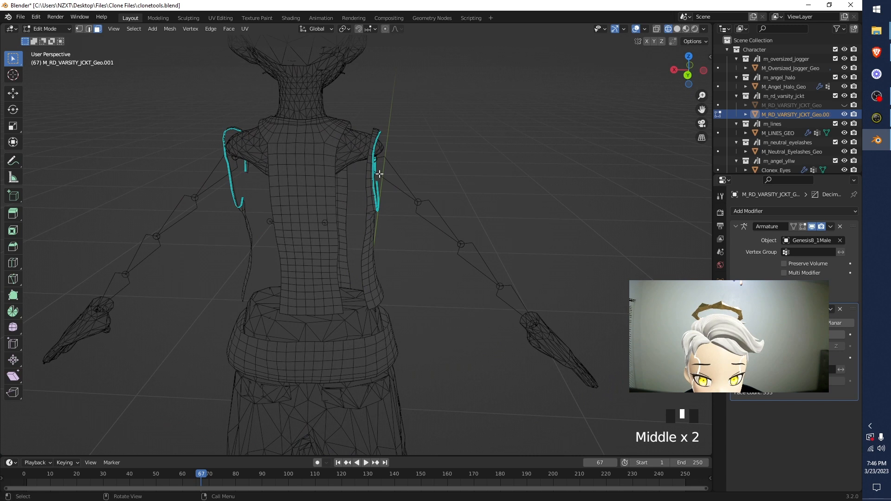
{"action": "scroll", "coordinate": [381, 175], "scroll_direction": "up", "scroll_amount": 4}
{"action": "left_click", "coordinate": [391, 166], "text": "alt"}
{"action": "scroll", "coordinate": [390, 163], "scroll_direction": "down", "scroll_amount": 4}
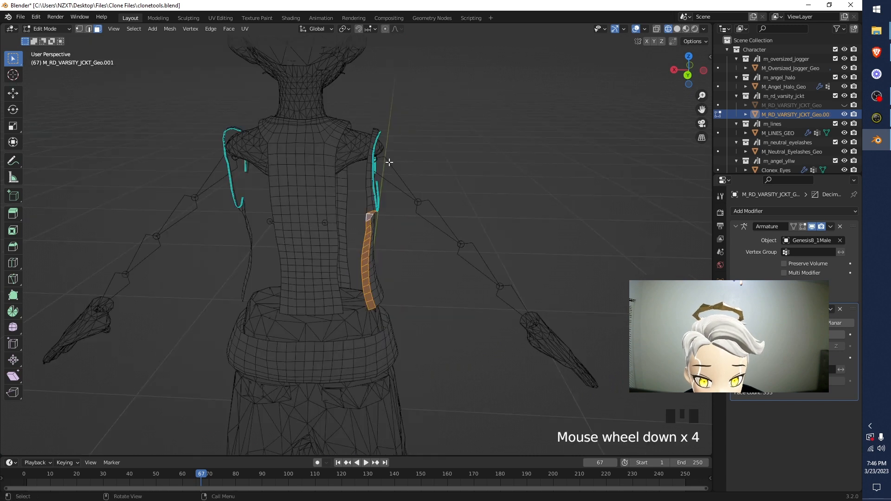
{"action": "key", "text": "ctrl+l"}
{"action": "middle_click_drag", "start_coordinate": [223, 291], "coordinate": [355, 280]}
{"action": "key", "text": "x"}
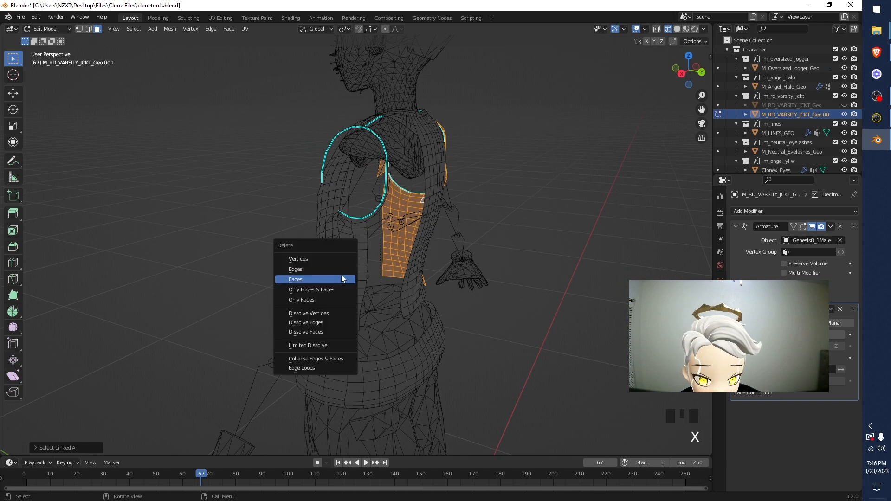
{"action": "left_click", "coordinate": [341, 274]}
Select the linked undershirt piece under the character's left arm and delete its faces
{"action": "middle_click_drag", "start_coordinate": [342, 260], "coordinate": [273, 292]}
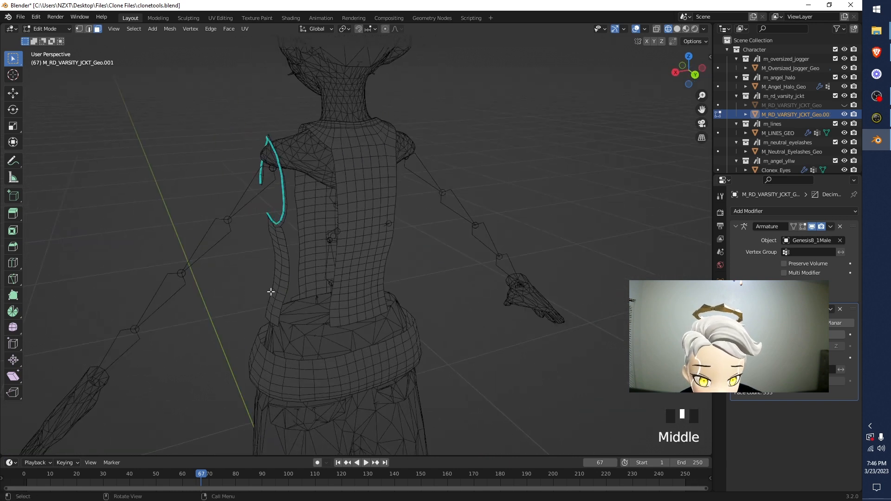
{"action": "left_click", "coordinate": [274, 292]}
{"action": "key", "text": "ctrl+l"}
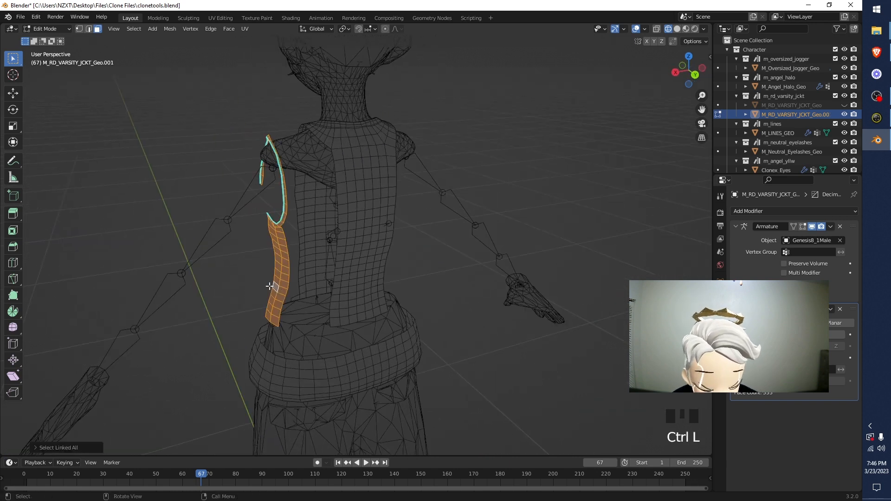
{"action": "key", "text": "x"}
{"action": "left_click", "coordinate": [268, 283]}
Show the varsity jacket and examine its wireframe coverage of the undershirt from behind and above
{"action": "middle_click_drag", "start_coordinate": [351, 256], "coordinate": [573, 141]}
{"action": "left_click", "coordinate": [844, 105]}
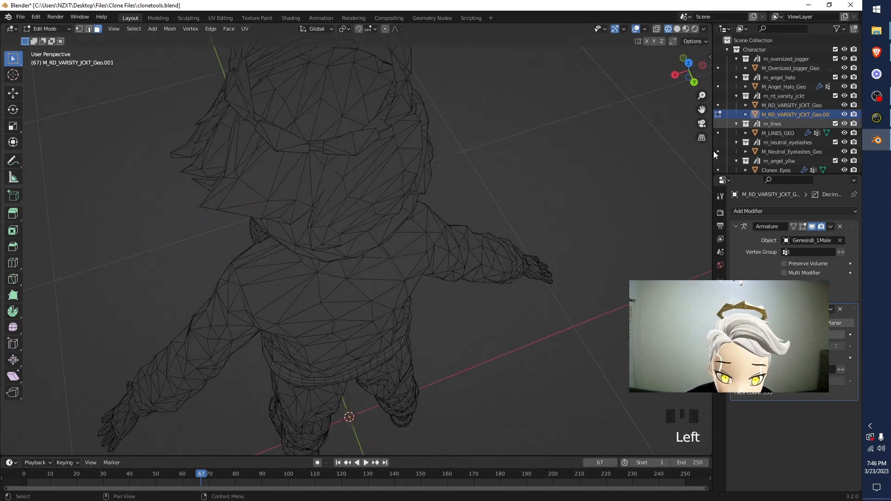
{"action": "middle_click_drag", "start_coordinate": [650, 209], "coordinate": [652, 135]}
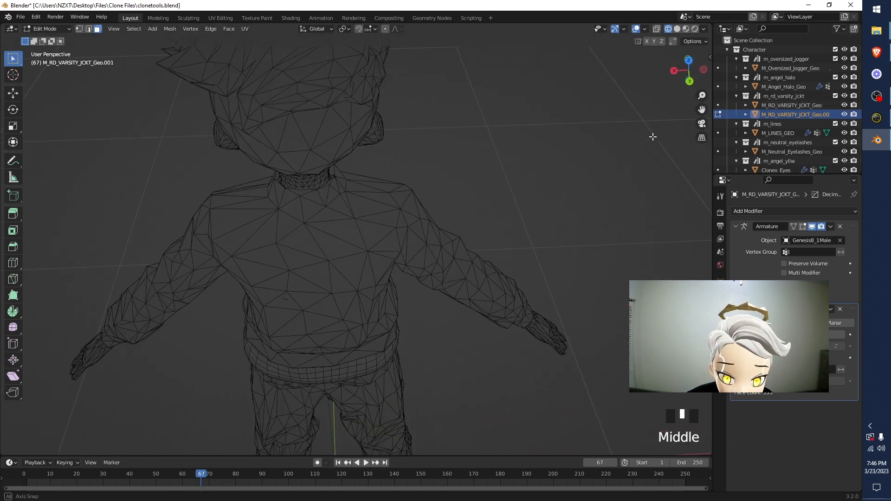
Hide the varsity jacket, delete a horizontal face loop across the undershirt's upper back, and delete the linked back piece below it
{"action": "left_click", "coordinate": [843, 105]}
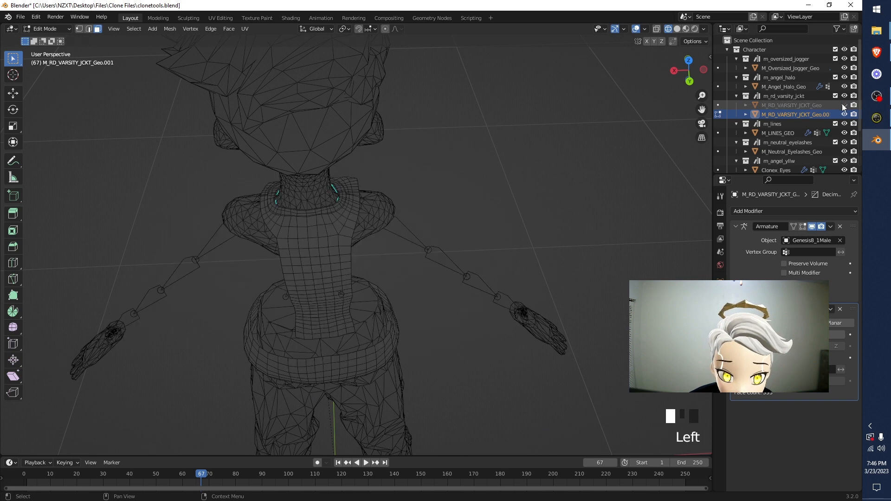
{"action": "left_click", "coordinate": [283, 243], "text": "alt"}
{"action": "left_click", "coordinate": [284, 242], "text": "alt"}
{"action": "left_click", "coordinate": [284, 243], "text": "alt"}
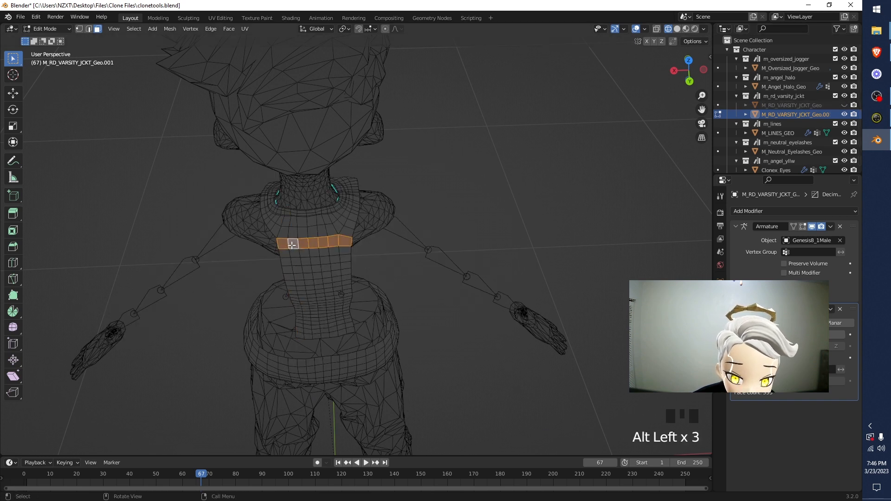
{"action": "key", "text": "x"}
{"action": "left_click", "coordinate": [291, 245]}
{"action": "left_click", "coordinate": [302, 251]}
{"action": "key", "text": "ctrl+l"}
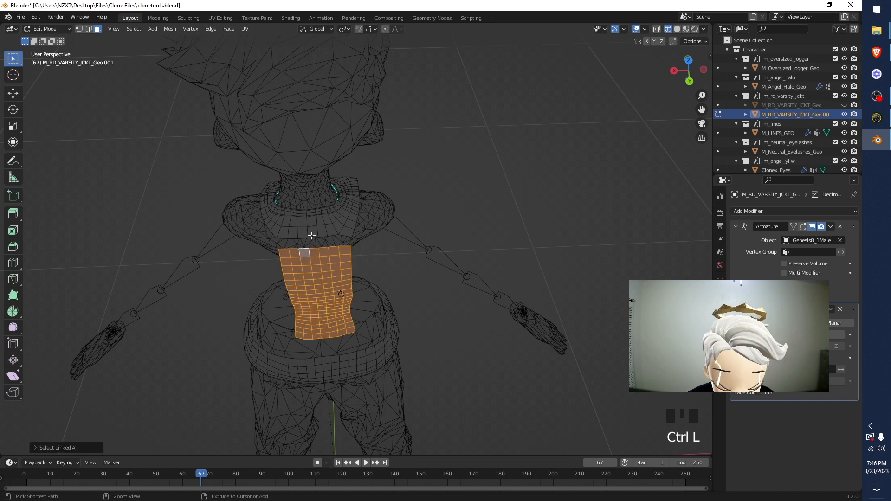
{"action": "key", "text": "x"}
{"action": "left_click", "coordinate": [316, 239]}
Select the whole remaining undershirt mesh and check it against the varsity jacket in material preview and wireframe from front and back
{"action": "key", "text": "a"}
{"action": "mouse_move", "coordinate": [316, 239]}
{"action": "middle_mouse_down"}
{"action": "mouse_move", "coordinate": [574, 180]}
{"action": "mouse_move", "coordinate": [496, 176]}
{"action": "middle_mouse_up"}
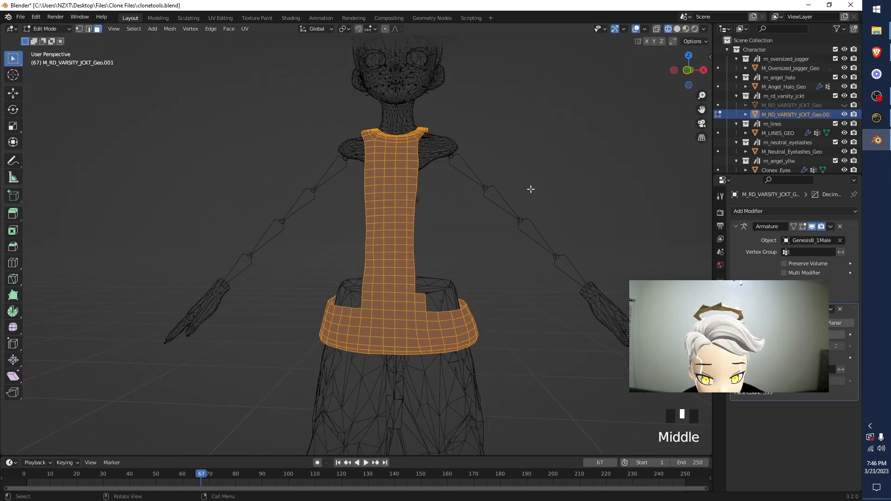
{"action": "scroll", "coordinate": [472, 251], "scroll_direction": "up", "scroll_amount": 5}
{"action": "key", "text": "z"}
{"action": "left_click", "coordinate": [484, 352]}
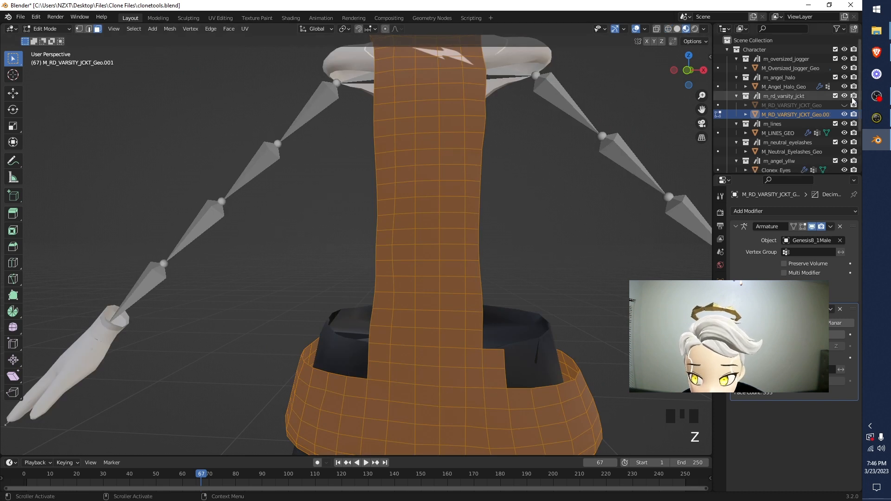
{"action": "left_click", "coordinate": [844, 105]}
{"action": "middle_click_drag", "start_coordinate": [402, 402], "coordinate": [466, 378]}
{"action": "key", "text": "z"}
{"action": "left_click", "coordinate": [438, 334]}
{"action": "mouse_move", "coordinate": [491, 284]}
{"action": "middle_mouse_down"}
{"action": "mouse_move", "coordinate": [368, 290]}
{"action": "mouse_move", "coordinate": [304, 326]}
{"action": "mouse_move", "coordinate": [310, 367]}
{"action": "middle_mouse_up"}
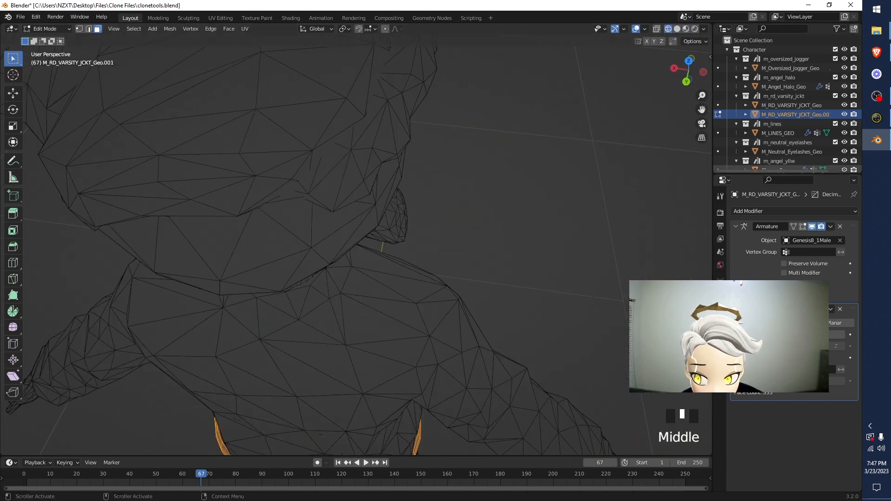
Hide the varsity jacket and delete the lowest row of faces on the undershirt's remaining upper back
{"action": "left_click", "coordinate": [843, 105]}
{"action": "middle_click_drag", "start_coordinate": [276, 288], "coordinate": [320, 305], "text": "shift"}
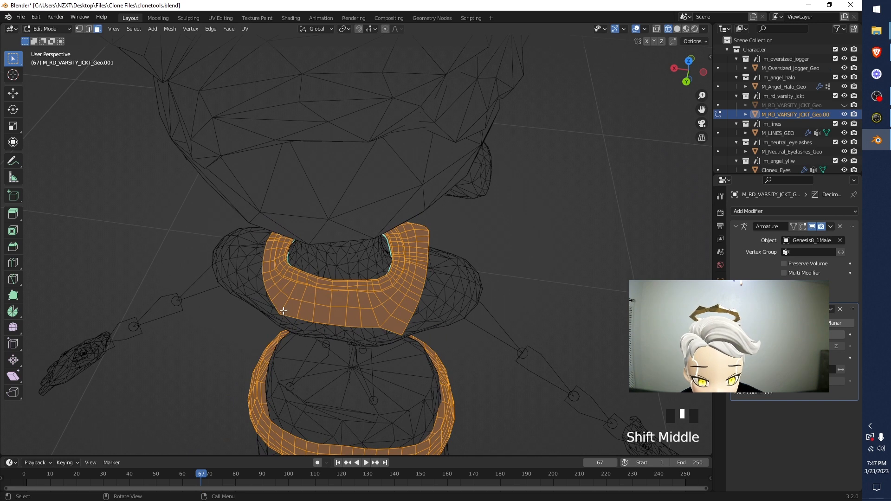
{"action": "left_click", "coordinate": [278, 300]}
{"action": "left_click", "coordinate": [308, 305], "text": "shift"}
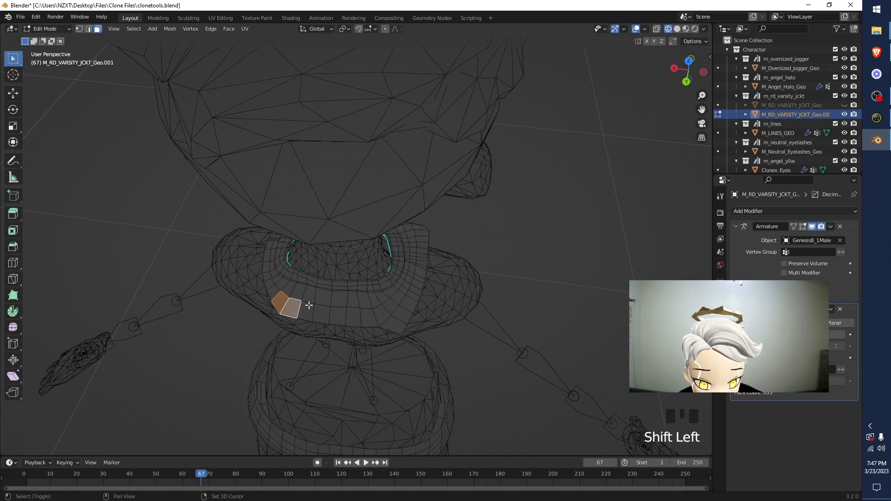
{"action": "left_click", "coordinate": [323, 308], "text": "shift"}
{"action": "left_click_drag", "start_coordinate": [326, 311], "coordinate": [393, 321], "text": "shift"}
{"action": "left_click", "coordinate": [395, 322], "text": "shift"}
{"action": "key", "text": "x"}
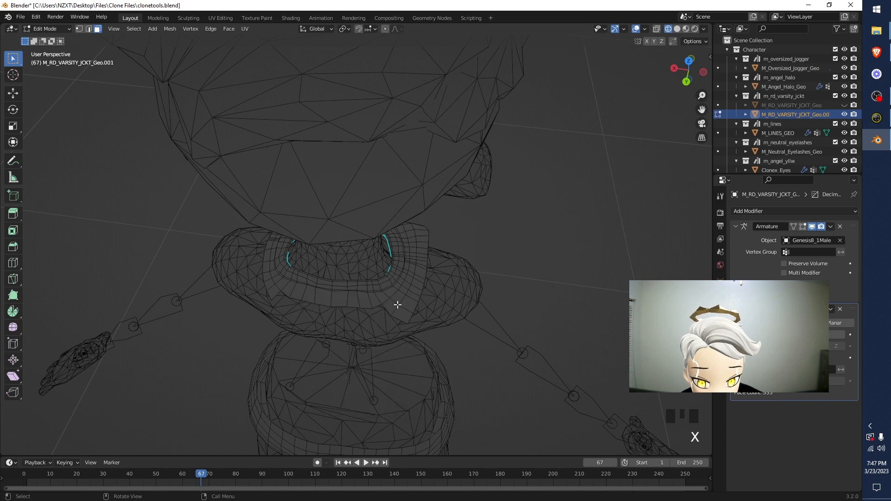
Try to delete the outermost vertical face loop on the character's right side of the undershirt's front
{"action": "middle_click_drag", "start_coordinate": [403, 310], "coordinate": [181, 276]}
{"action": "mouse_move", "coordinate": [394, 280]}
{"action": "middle_mouse_down"}
{"action": "mouse_move", "coordinate": [319, 263]}
{"action": "mouse_move", "coordinate": [329, 252]}
{"action": "mouse_move", "coordinate": [339, 274]}
{"action": "middle_mouse_up"}
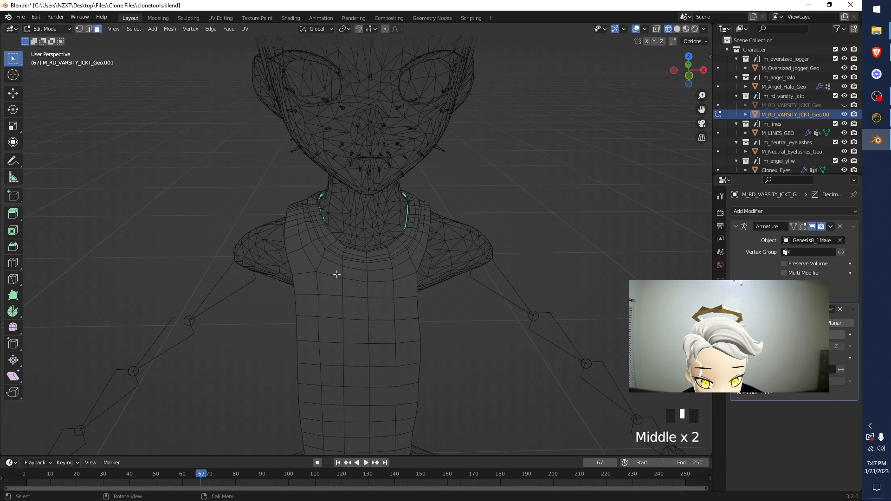
{"action": "key", "text": "z"}
{"action": "double_click", "coordinate": [356, 295]}
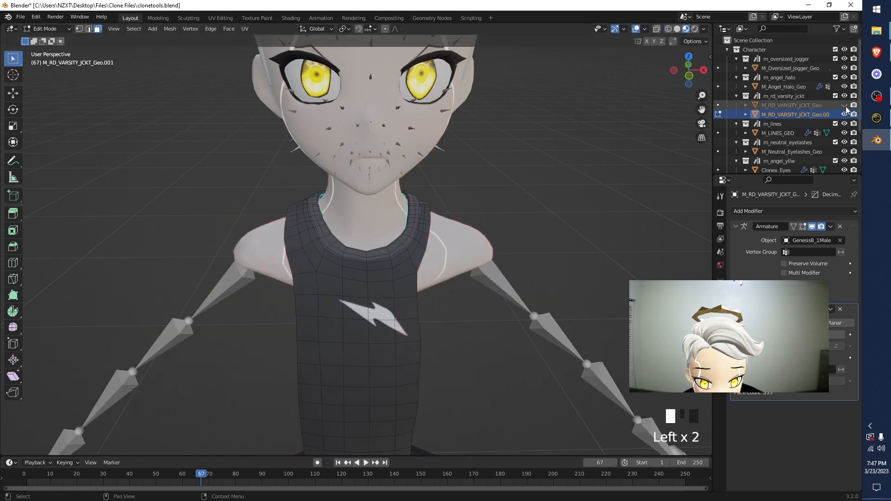
{"action": "left_click", "coordinate": [303, 281], "text": "alt"}
{"action": "key", "text": "x"}
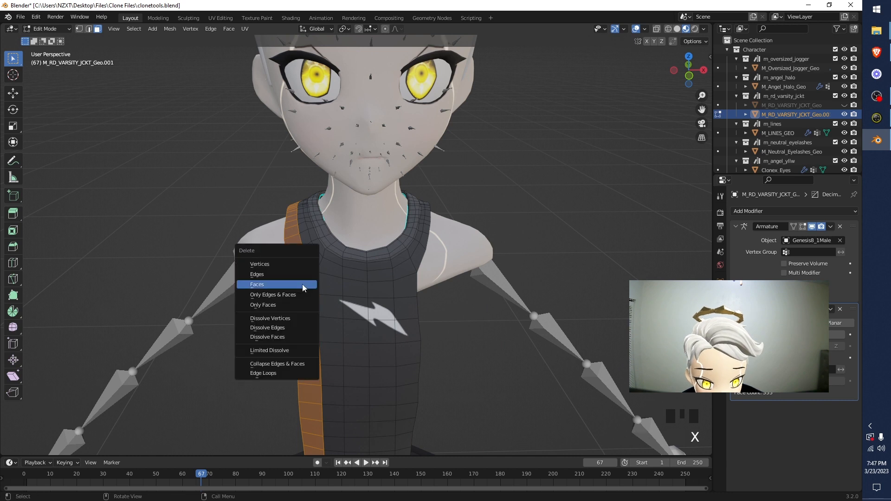
{"action": "left_click", "coordinate": [303, 283]}
Show the varsity jacket, check the undershirt through its front opening, and undo the front face loop deletion
{"action": "left_click", "coordinate": [843, 105]}
{"action": "middle_click_drag", "start_coordinate": [533, 218], "coordinate": [496, 189]}
{"action": "scroll", "coordinate": [389, 394], "scroll_direction": "down", "scroll_amount": 8}
{"action": "middle_click_drag", "start_coordinate": [390, 393], "coordinate": [333, 306]}
{"action": "scroll", "coordinate": [455, 318], "scroll_direction": "up", "scroll_amount": 8}
{"action": "scroll", "coordinate": [455, 318], "scroll_direction": "down", "scroll_amount": 4}
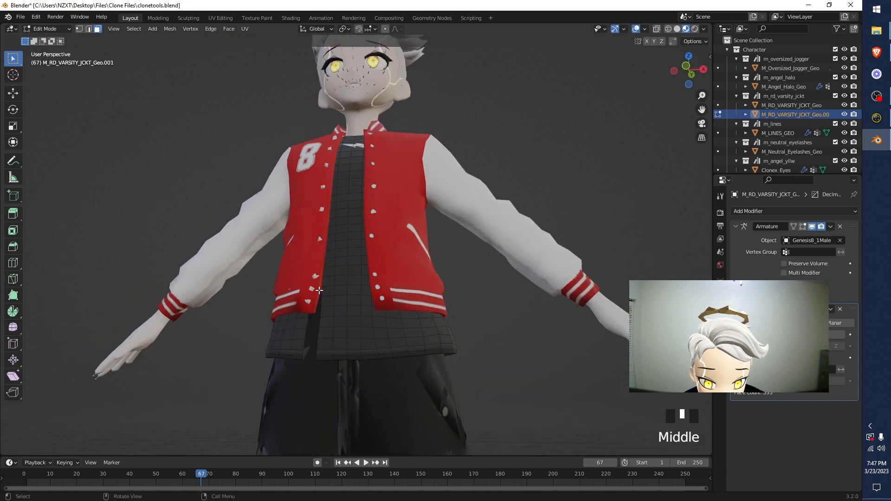
{"action": "key", "text": "ctrl+z"}
Examine in wireframe and material preview how the jacket's front edges cover the undershirt's outer face loops
{"action": "key", "text": "z"}
{"action": "middle_click_drag", "start_coordinate": [338, 322], "coordinate": [342, 349]}
{"action": "scroll", "coordinate": [326, 328], "scroll_direction": "up", "scroll_amount": 4}
{"action": "left_click", "coordinate": [521, 259]}
{"action": "middle_click_drag", "start_coordinate": [521, 258], "coordinate": [245, 283]}
{"action": "key", "text": "z"}
{"action": "key", "text": "z"}
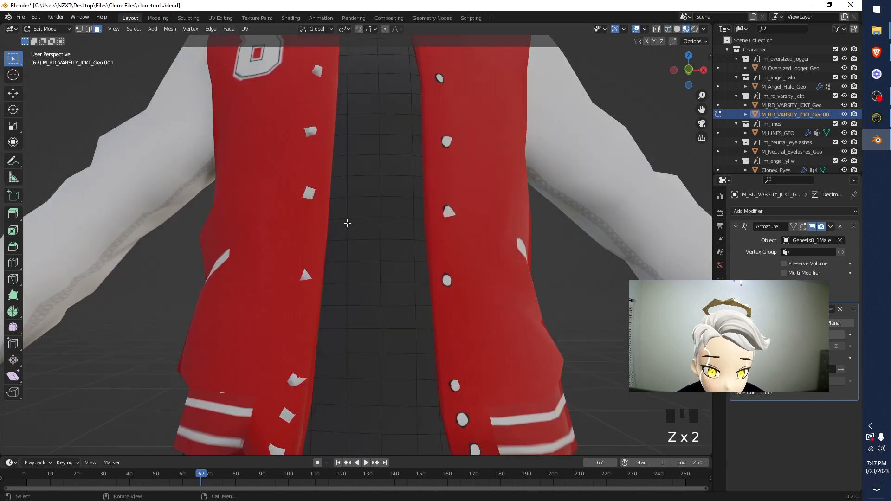
{"action": "middle_click_drag", "start_coordinate": [348, 223], "coordinate": [229, 285]}
{"action": "key", "text": "z"}
{"action": "key", "text": "Tab"}
{"action": "key", "text": "Tab"}
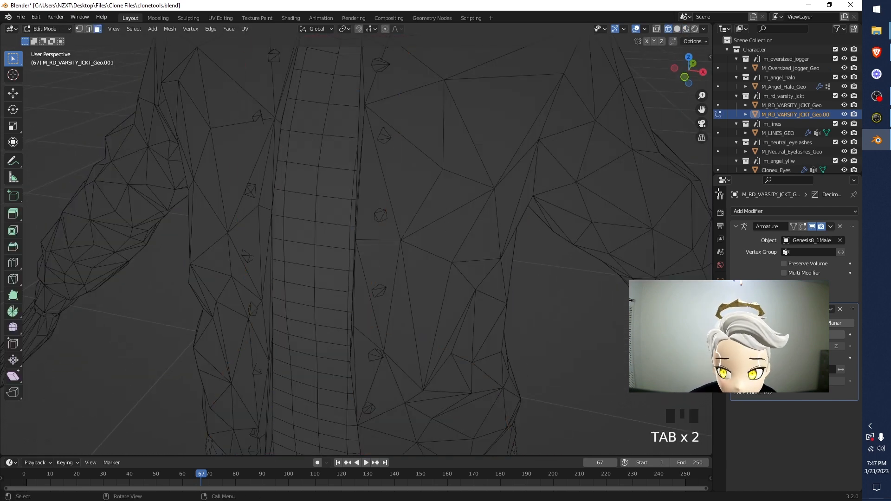
Hide the varsity jacket and inspect the undershirt's upper back from behind and above
{"action": "left_click", "coordinate": [844, 106]}
{"action": "middle_click_drag", "start_coordinate": [256, 117], "coordinate": [370, 181]}
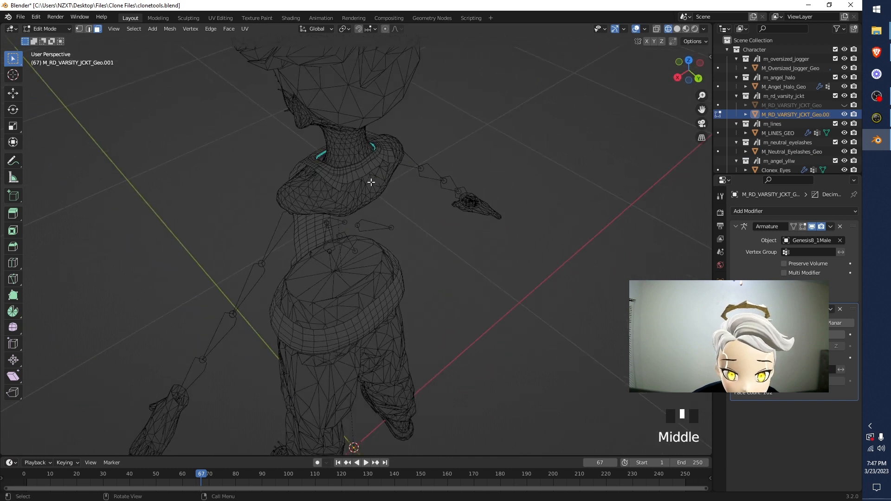
{"action": "scroll", "coordinate": [408, 150], "scroll_direction": "up", "scroll_amount": 4}
{"action": "middle_click_drag", "start_coordinate": [408, 150], "coordinate": [313, 167]}
{"action": "scroll", "coordinate": [310, 153], "scroll_direction": "down", "scroll_amount": 3}
{"action": "scroll", "coordinate": [340, 182], "scroll_direction": "up", "scroll_amount": 4}
{"action": "scroll", "coordinate": [340, 182], "scroll_direction": "down", "scroll_amount": 4}
Delete a short vertical face loop from the undershirt's upper back near the character's left shoulder
{"action": "left_click_drag", "start_coordinate": [296, 190], "coordinate": [407, 207]}
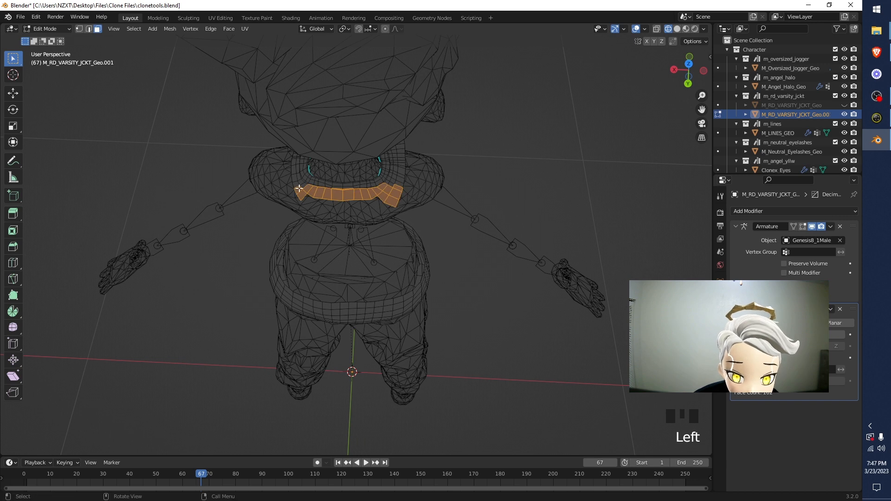
{"action": "left_click", "coordinate": [293, 176], "text": "alt"}
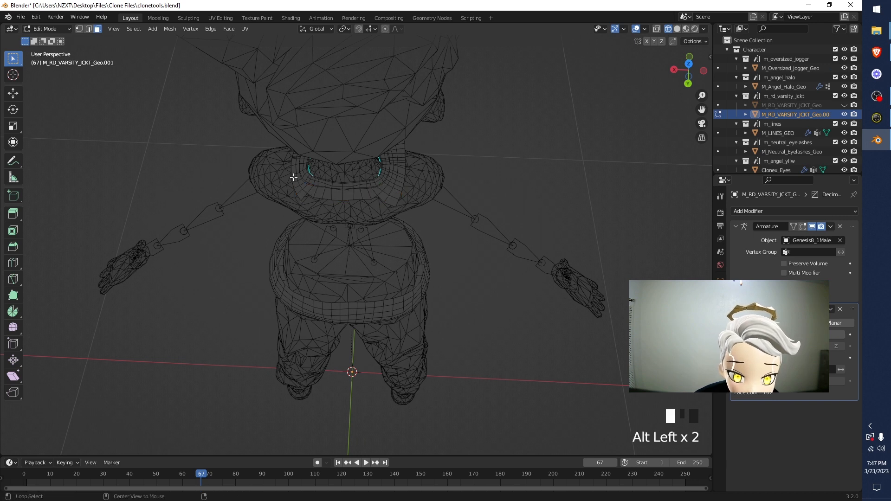
{"action": "left_click", "coordinate": [294, 177], "text": "alt"}
{"action": "scroll", "coordinate": [293, 174], "scroll_direction": "up", "scroll_amount": 4}
{"action": "middle_click_drag", "start_coordinate": [294, 168], "coordinate": [386, 174]}
{"action": "left_click", "coordinate": [368, 164], "text": "alt"}
{"action": "left_click", "coordinate": [373, 174], "text": "alt"}
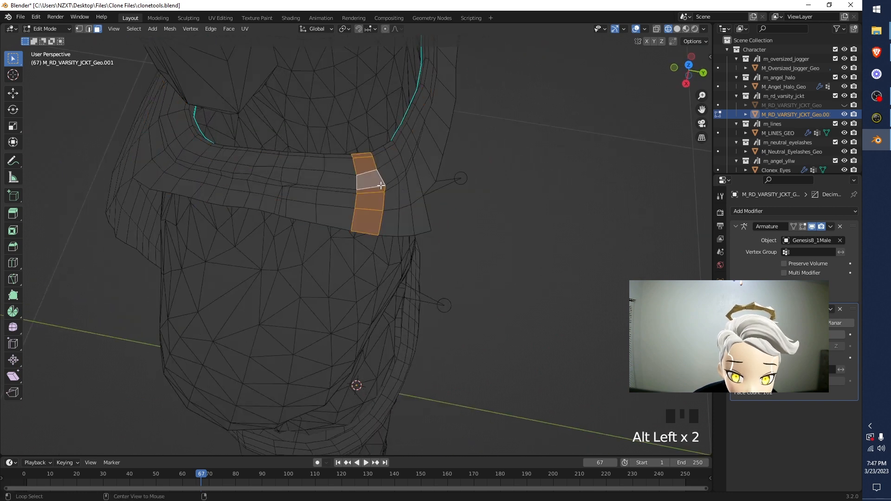
{"action": "key", "text": "x"}
{"action": "left_click", "coordinate": [378, 188]}
Delete the matching vertical face loop from the undershirt's upper back near the character's right shoulder
{"action": "middle_click_drag", "start_coordinate": [464, 110], "coordinate": [330, 125]}
{"action": "scroll", "coordinate": [326, 115], "scroll_direction": "down", "scroll_amount": 4}
{"action": "mouse_move", "coordinate": [366, 165]}
{"action": "middle_mouse_down"}
{"action": "mouse_move", "coordinate": [357, 135]}
{"action": "mouse_move", "coordinate": [362, 170]}
{"action": "middle_mouse_up"}
{"action": "left_click", "coordinate": [353, 170], "text": "alt"}
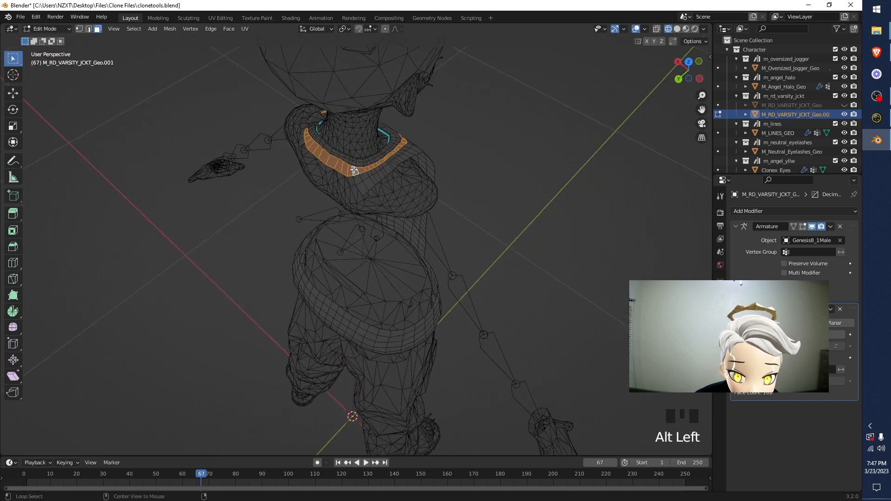
{"action": "left_click", "coordinate": [356, 166], "text": "alt"}
{"action": "key", "text": "x"}
{"action": "left_click", "coordinate": [357, 165]}
Select the linked centre piece of the undershirt's upper back and delete its faces
{"action": "left_click", "coordinate": [348, 162]}
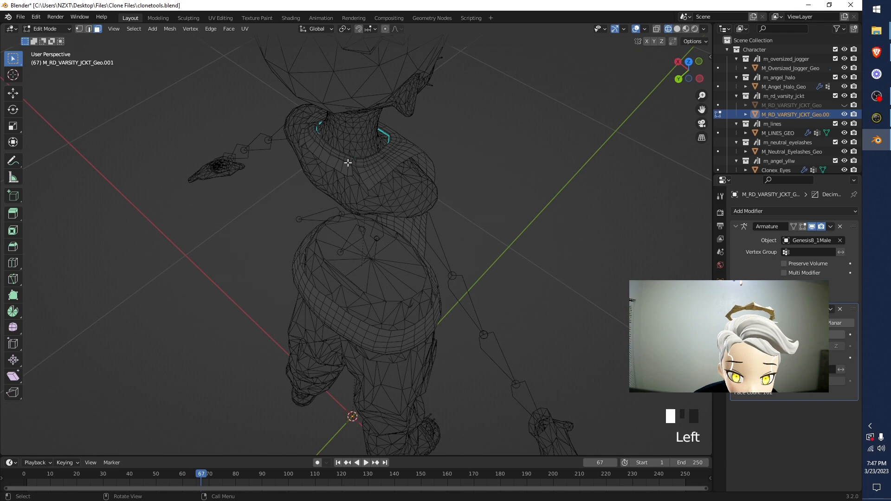
{"action": "key", "text": "ctrl+l"}
{"action": "key", "text": "x"}
{"action": "left_click", "coordinate": [409, 139]}
{"action": "key", "text": "a"}
Try to delete vertical face loops over one undershirt shoulder strap and the linked piece beside them
{"action": "middle_click_drag", "start_coordinate": [405, 162], "coordinate": [434, 172]}
{"action": "left_click", "coordinate": [388, 172], "text": "alt"}
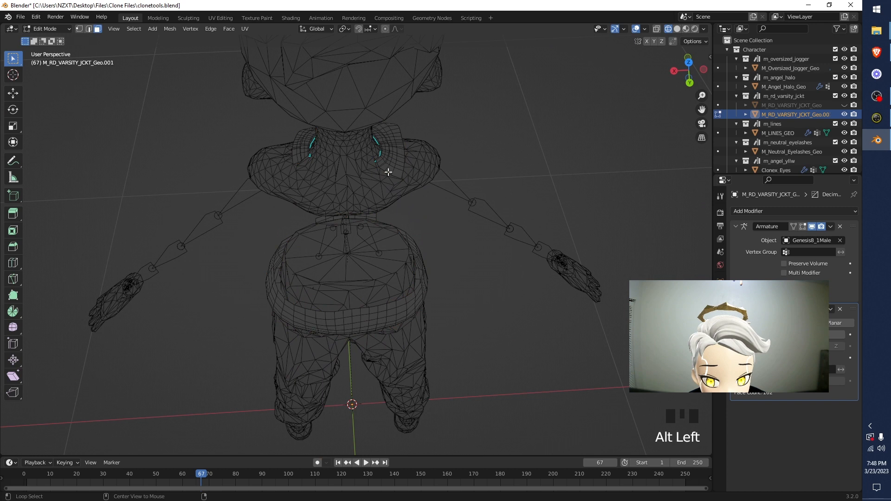
{"action": "left_click", "coordinate": [390, 169], "text": "alt"}
{"action": "left_click", "coordinate": [393, 173], "text": "alt"}
{"action": "key", "text": "x"}
{"action": "left_click", "coordinate": [394, 173]}
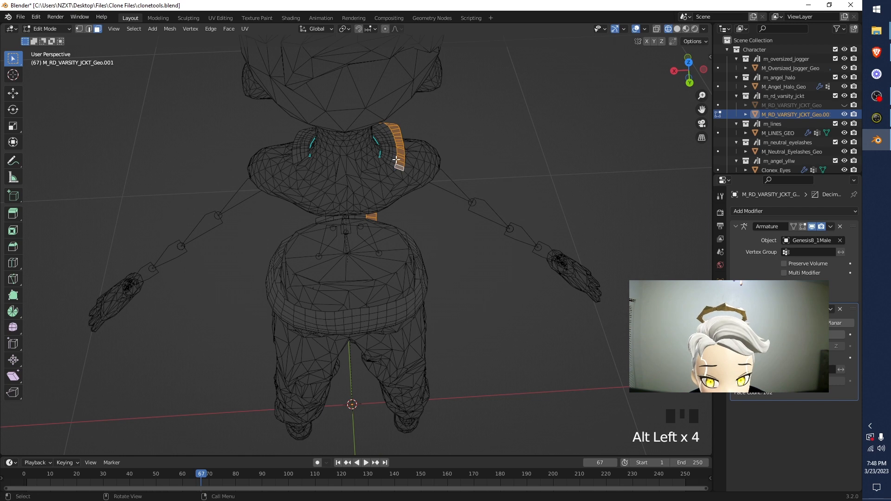
{"action": "left_click", "coordinate": [392, 160], "text": "alt"}
{"action": "key", "text": "x"}
{"action": "left_click", "coordinate": [390, 160]}
{"action": "key", "text": "x"}
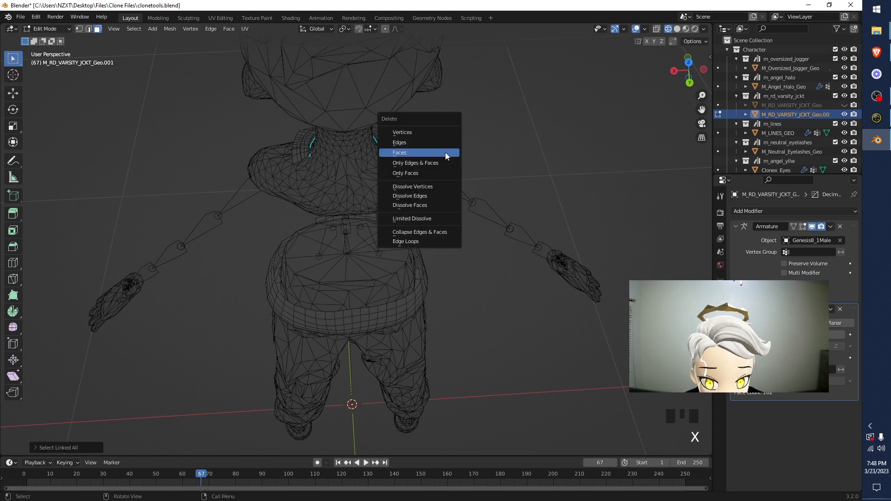
{"action": "left_click", "coordinate": [445, 152]}
{"action": "scroll", "coordinate": [319, 151], "scroll_direction": "down", "scroll_amount": 4}
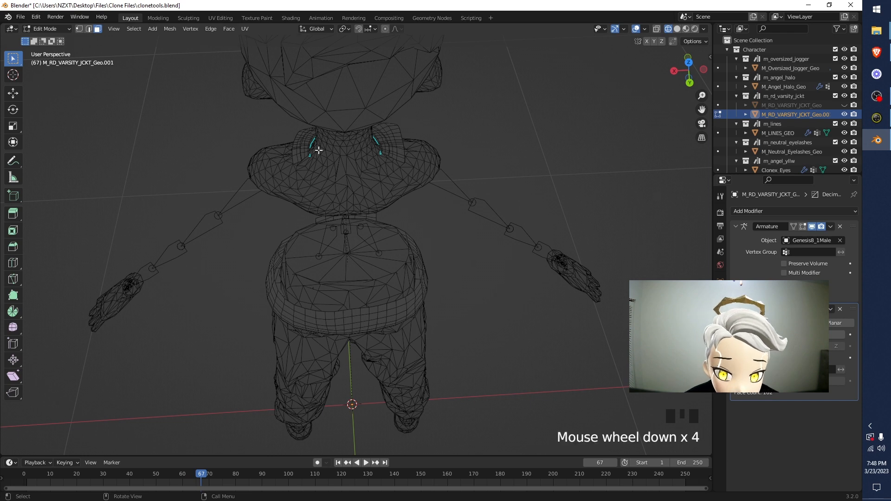
Return to Object Mode, show the varsity jacket, and display the deselected character in material preview
{"action": "key", "text": "Tab"}
{"action": "left_click", "coordinate": [843, 105]}
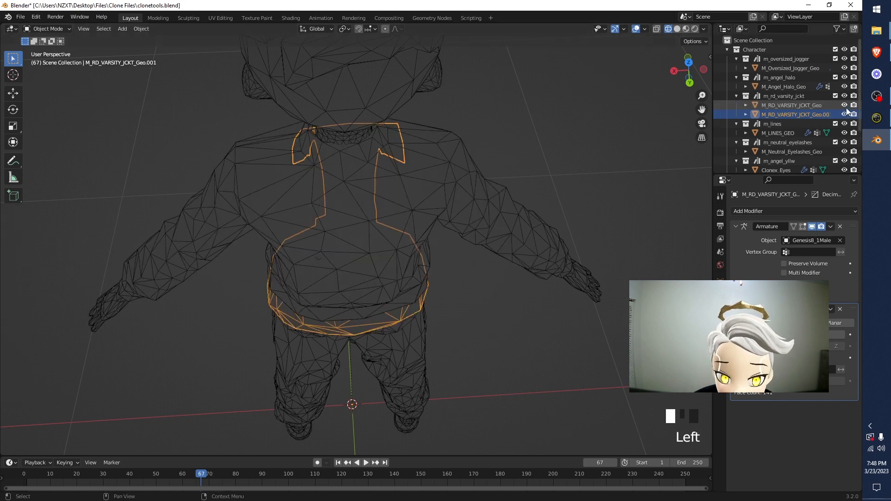
{"action": "mouse_move", "coordinate": [603, 95]}
{"action": "middle_mouse_down"}
{"action": "mouse_move", "coordinate": [364, 72]}
{"action": "mouse_move", "coordinate": [410, 91]}
{"action": "middle_mouse_up"}
{"action": "key", "text": "z"}
{"action": "middle_click_drag", "start_coordinate": [432, 180], "coordinate": [575, 91]}
{"action": "left_click", "coordinate": [576, 91]}
{"action": "middle_click_drag", "start_coordinate": [498, 88], "coordinate": [448, 148]}
{"action": "scroll", "coordinate": [476, 102], "scroll_direction": "down", "scroll_amount": 8}
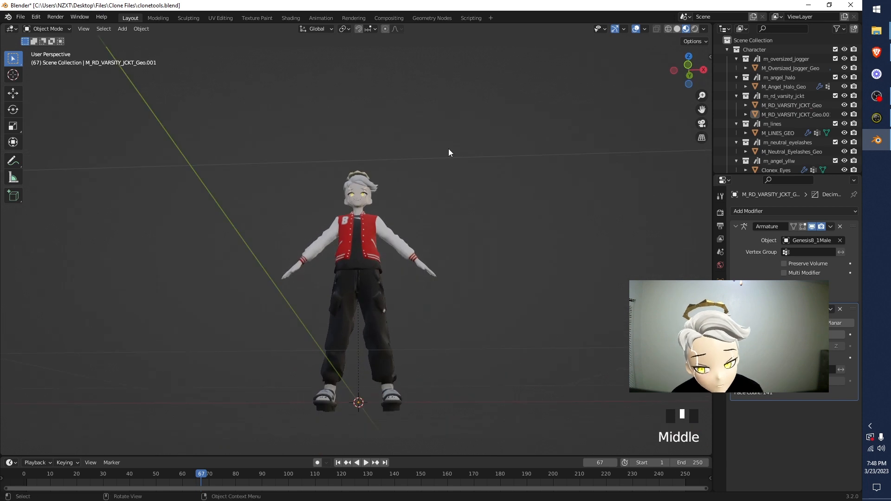
Examine the complete clothed character from the front and from slightly turned angles
{"action": "scroll", "coordinate": [450, 163], "scroll_direction": "up", "scroll_amount": 4}
{"action": "middle_click_drag", "start_coordinate": [453, 199], "coordinate": [466, 241]}
{"action": "scroll", "coordinate": [464, 239], "scroll_direction": "down", "scroll_amount": 4}
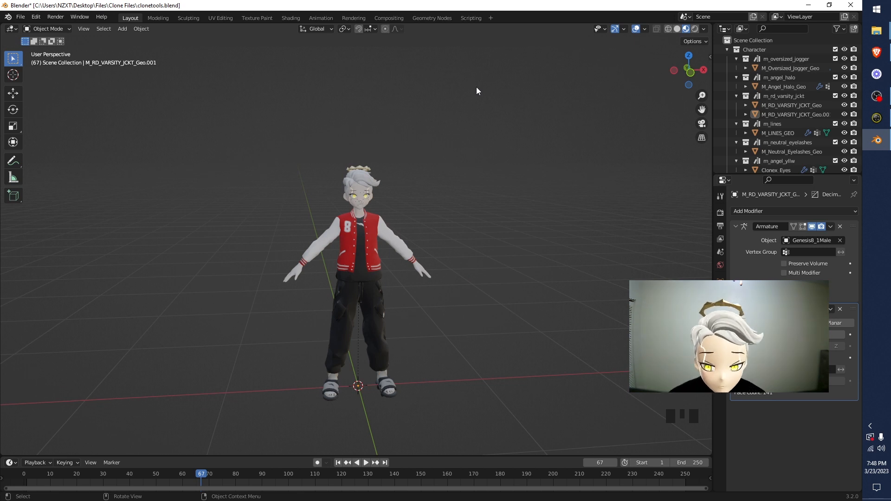
{"action": "middle_click_drag", "start_coordinate": [319, 318], "coordinate": [287, 321]}
{"action": "scroll", "coordinate": [297, 324], "scroll_direction": "down", "scroll_amount": 2}
{"action": "scroll", "coordinate": [343, 297], "scroll_direction": "up", "scroll_amount": 4}
{"action": "scroll", "coordinate": [394, 262], "scroll_direction": "down", "scroll_amount": 4}
{"action": "middle_click_drag", "start_coordinate": [410, 259], "coordinate": [457, 248]}
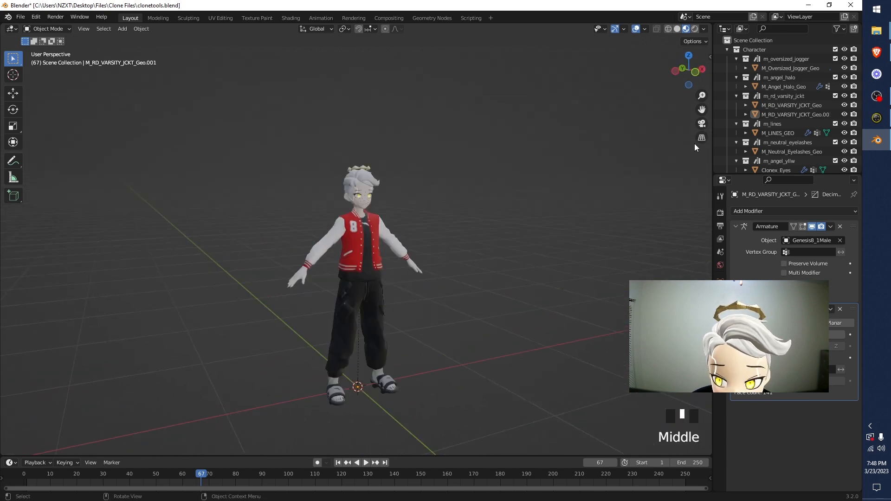
Switch the character to Pose Mode through Clone.Tools and apply the VRM pose
{"action": "left_click", "coordinate": [711, 58]}
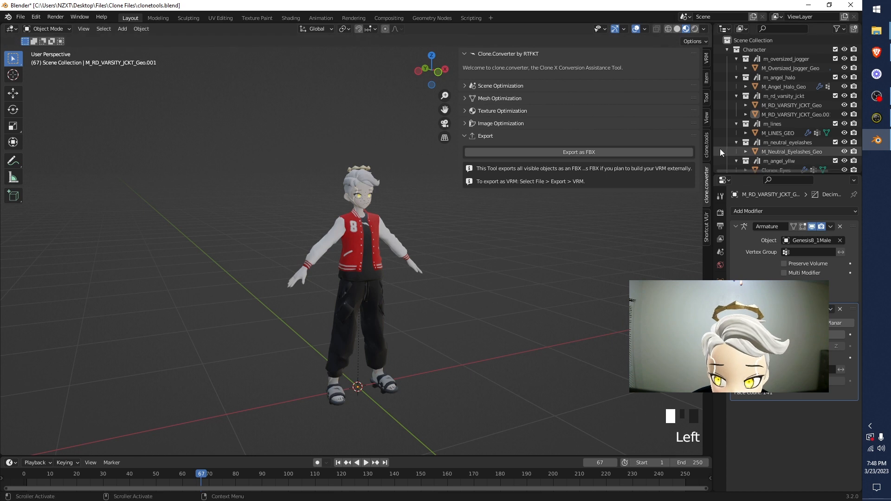
{"action": "left_click", "coordinate": [526, 97]}
{"action": "left_click", "coordinate": [526, 98]}
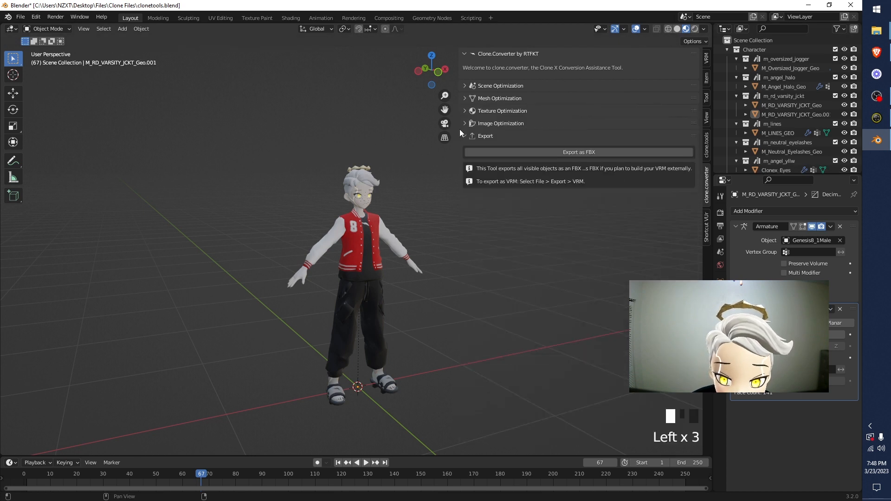
{"action": "left_click", "coordinate": [706, 147]}
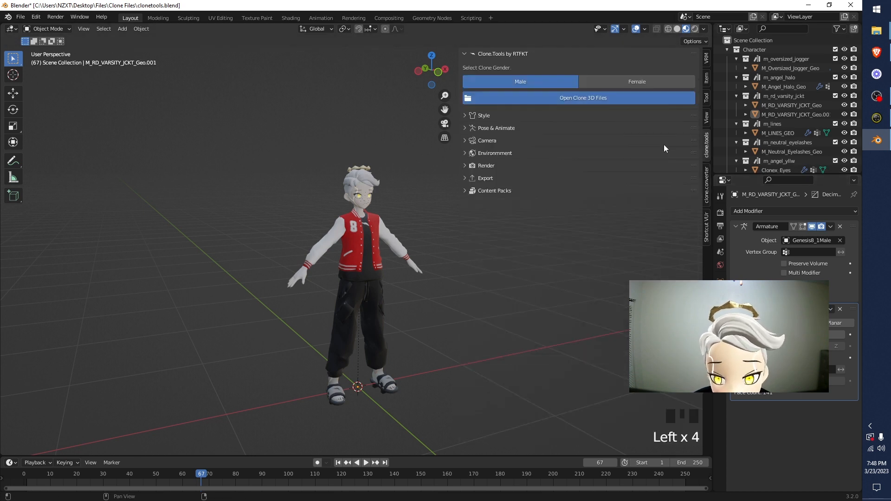
{"action": "left_click", "coordinate": [482, 128]}
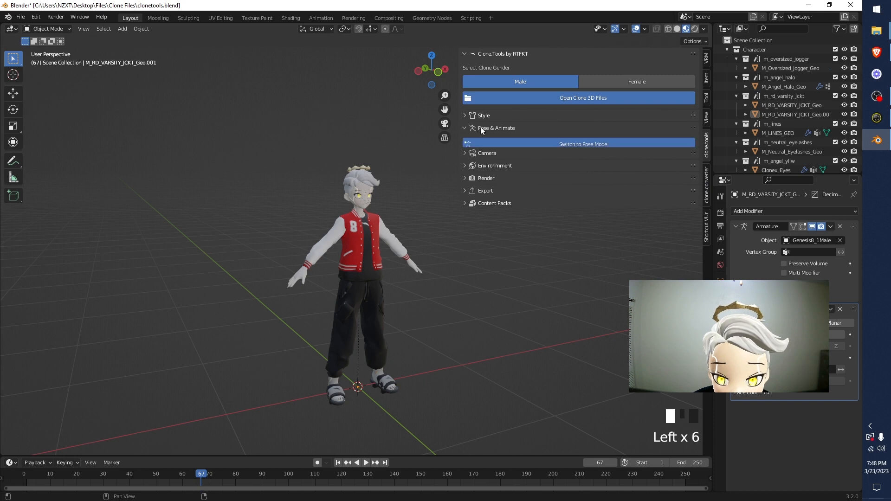
{"action": "left_click", "coordinate": [545, 146]}
{"action": "left_click", "coordinate": [667, 184]}
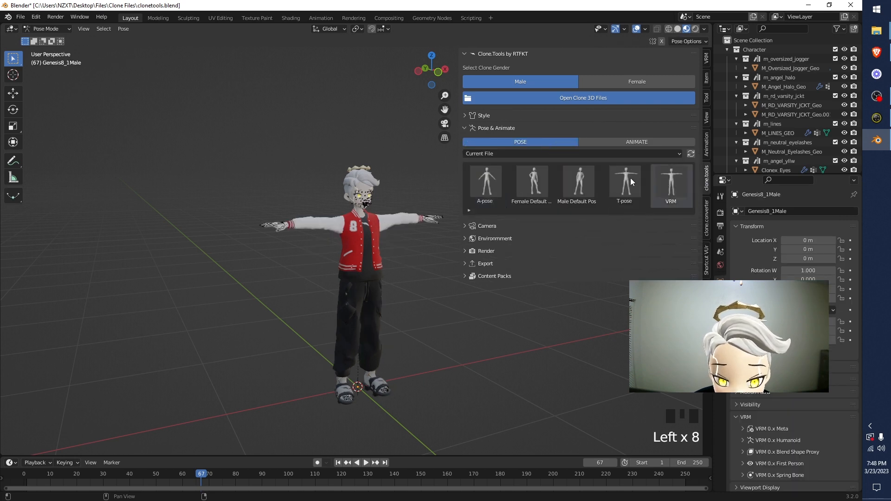
Export the character in VRM format, overwriting clonetools.vrm in the desktop Files folder
{"action": "left_click", "coordinate": [21, 17]}
{"action": "mouse_move", "coordinate": [54, 151]}
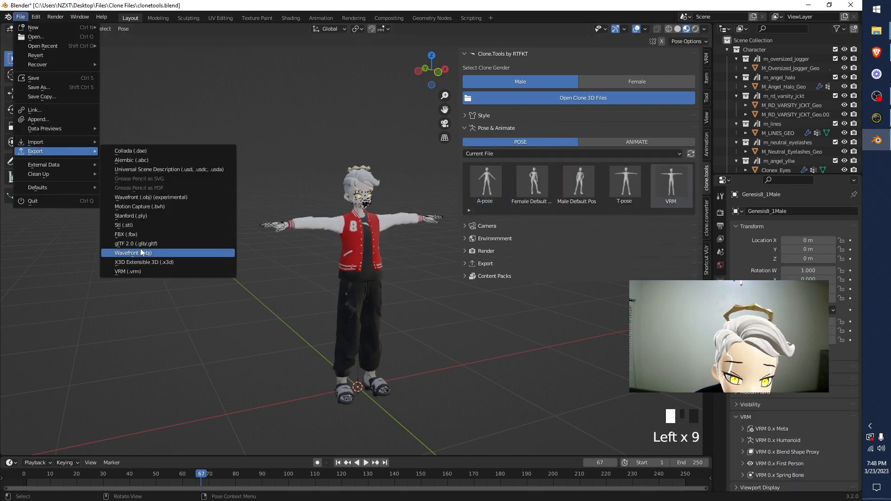
{"action": "left_click", "coordinate": [140, 272]}
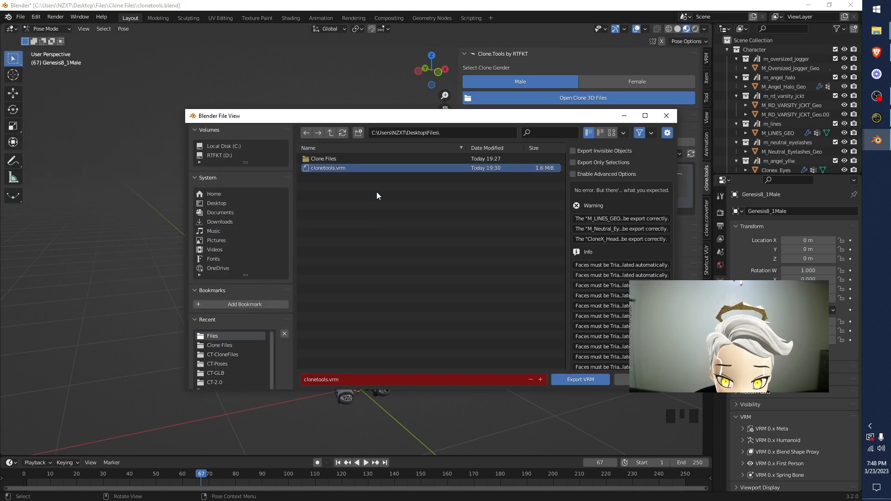
{"action": "left_click", "coordinate": [573, 381]}
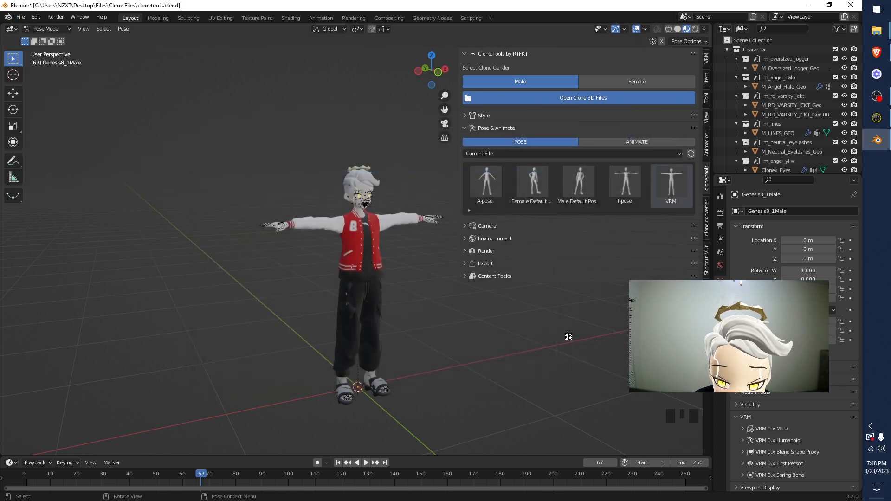
Switch to the Hyperfy world in the browser, load clonetools.vrm from the Files folder, and equip it as the avatar
{"action": "left_click", "coordinate": [809, 5]}
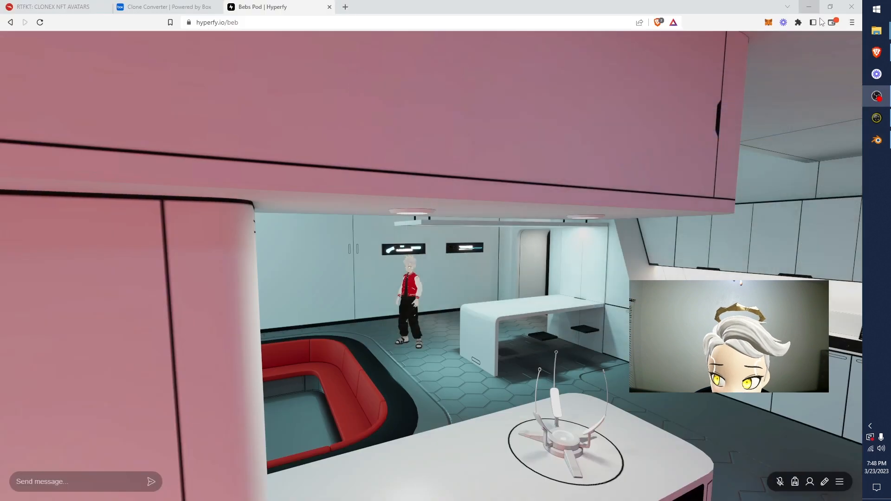
{"action": "left_click", "coordinate": [876, 31]}
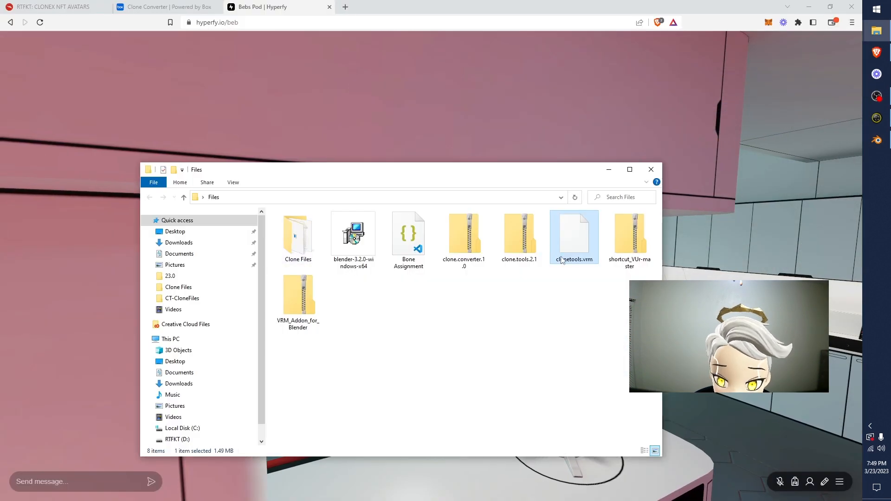
{"action": "left_click_drag", "start_coordinate": [579, 239], "coordinate": [479, 121]}
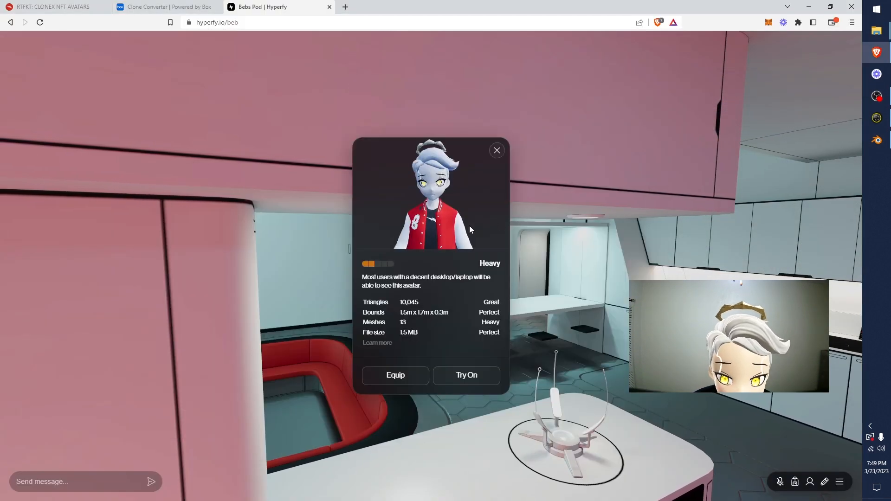
{"action": "left_click", "coordinate": [395, 376]}
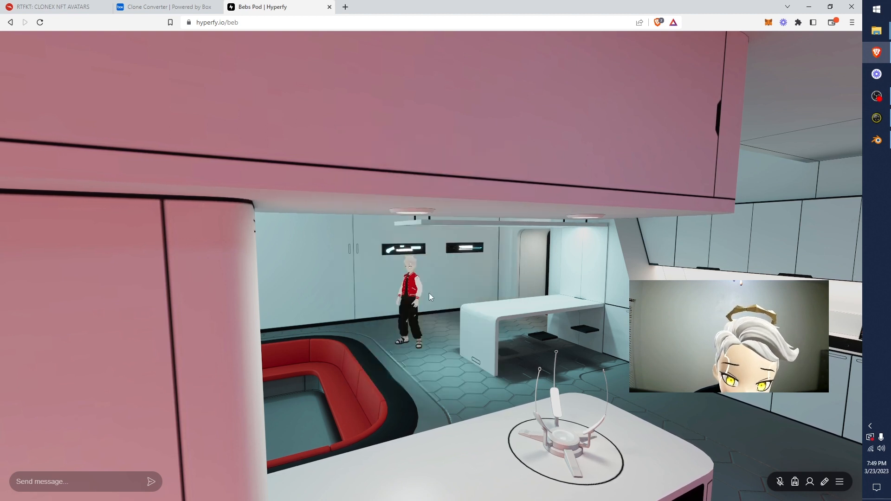
Walk the equipped avatar around the Hyperfy pod and inspect it up close from behind
{"action": "left_click", "coordinate": [430, 288]}
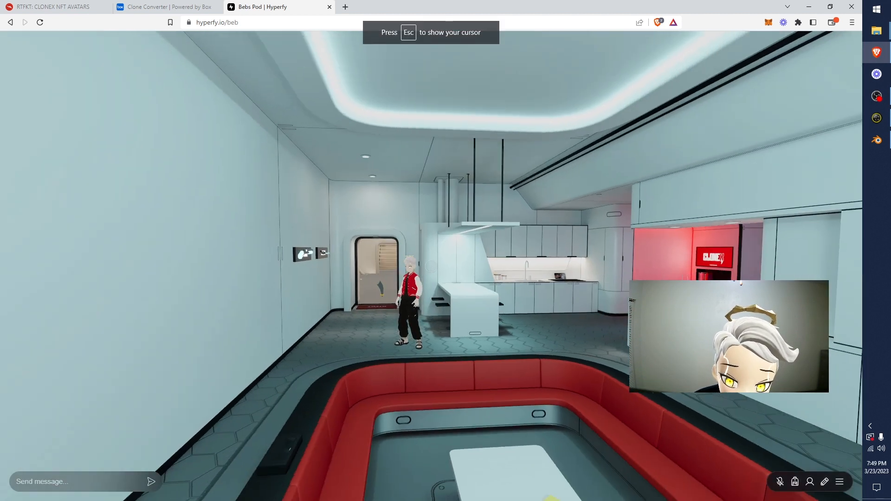
{"action": "scroll", "coordinate": [431, 266], "scroll_direction": "up", "scroll_amount": 5}
{"action": "key", "text": "s"}
{"action": "key", "text": "d"}
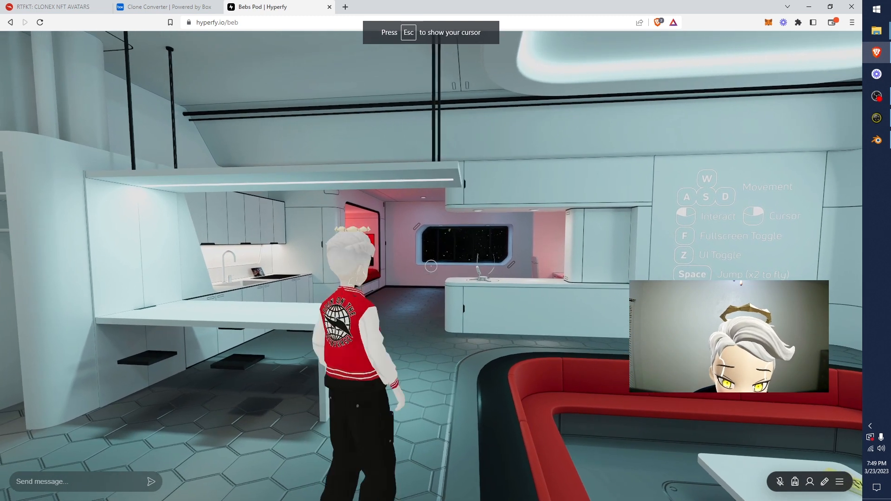
{"action": "key", "text": "s"}
{"action": "key", "text": "d"}
{"action": "key", "text": "w"}
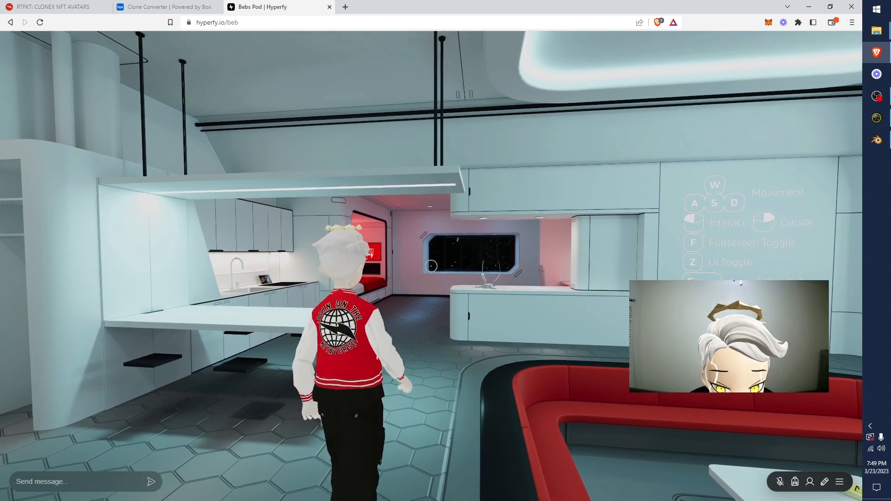
Turn the equipped avatar around and inspect the jacket and undershirt up close from the side and front
{"action": "key", "text": "d"}
{"action": "key", "text": "s"}
{"action": "key", "text": "d"}
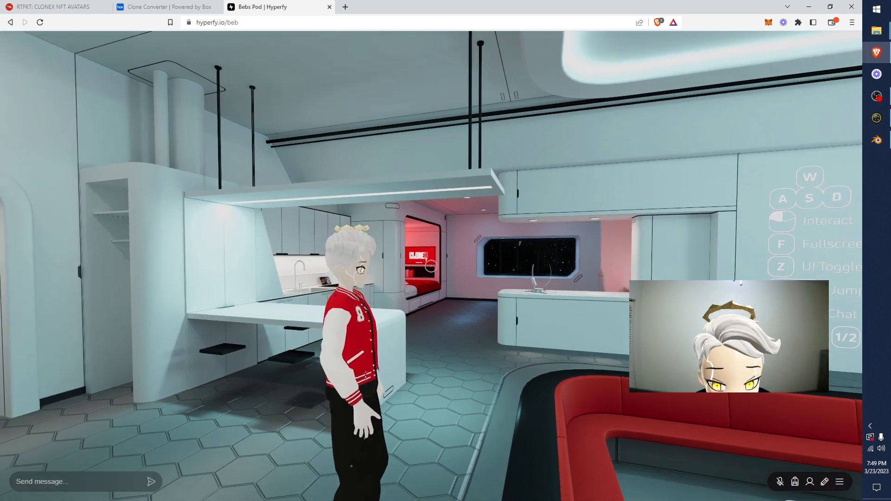
{"action": "scroll", "coordinate": [431, 266], "scroll_direction": "down", "scroll_amount": 6}
{"action": "scroll", "coordinate": [431, 266], "scroll_direction": "up", "scroll_amount": 6}
{"action": "key", "text": "s"}
{"action": "key", "text": "Escape"}
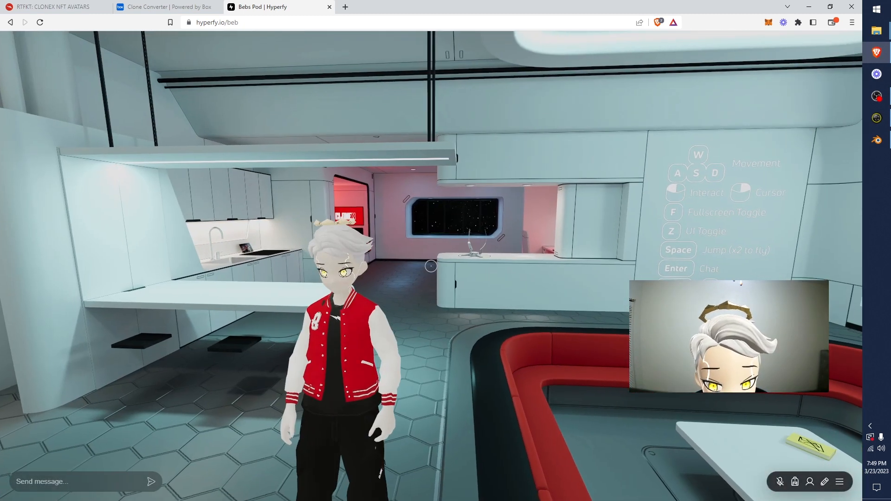
Switch to Blender, apply the A-pose to the character in Pose Mode, and return to Object Mode
{"action": "left_click", "coordinate": [876, 140]}
{"action": "scroll", "coordinate": [341, 215], "scroll_direction": "up", "scroll_amount": 8}
{"action": "left_click", "coordinate": [397, 185]}
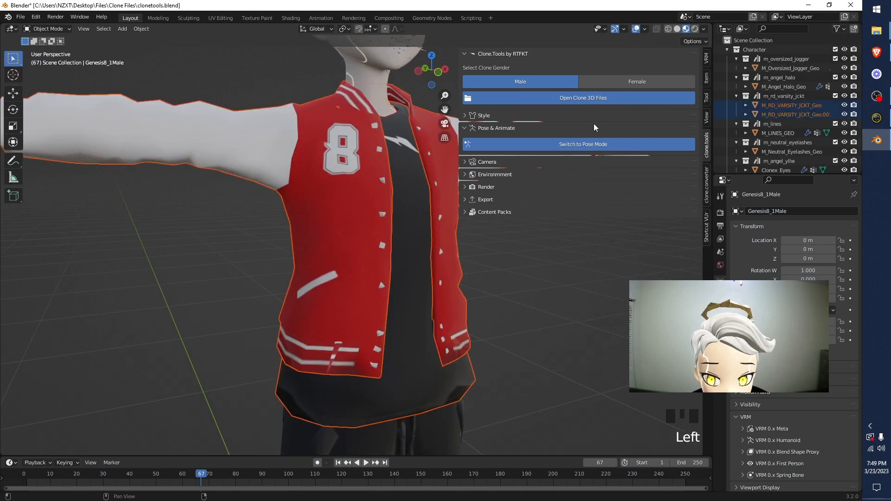
{"action": "left_click", "coordinate": [567, 147]}
{"action": "left_click", "coordinate": [485, 188]}
{"action": "middle_click_drag", "start_coordinate": [388, 118], "coordinate": [371, 139]}
{"action": "left_click", "coordinate": [379, 182]}
{"action": "left_click", "coordinate": [44, 28]}
{"action": "left_click", "coordinate": [47, 19]}
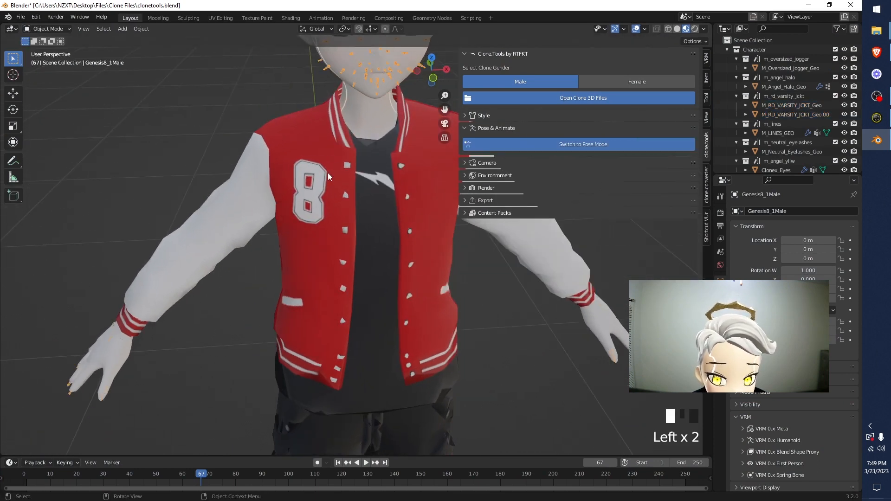
Open the black undershirt mesh in Edit Mode and display the scene in wireframe shading
{"action": "scroll", "coordinate": [374, 218], "scroll_direction": "up", "scroll_amount": 4}
{"action": "left_click", "coordinate": [374, 218]}
{"action": "scroll", "coordinate": [377, 211], "scroll_direction": "down", "scroll_amount": 4}
{"action": "key", "text": "Tab"}
{"action": "mouse_move", "coordinate": [346, 129]}
{"action": "middle_mouse_down", "text": "shift"}
{"action": "mouse_move", "coordinate": [362, 195]}
{"action": "mouse_move", "coordinate": [274, 373]}
{"action": "mouse_move", "coordinate": [290, 210]}
{"action": "middle_mouse_up", "text": "shift"}
{"action": "key", "text": "z"}
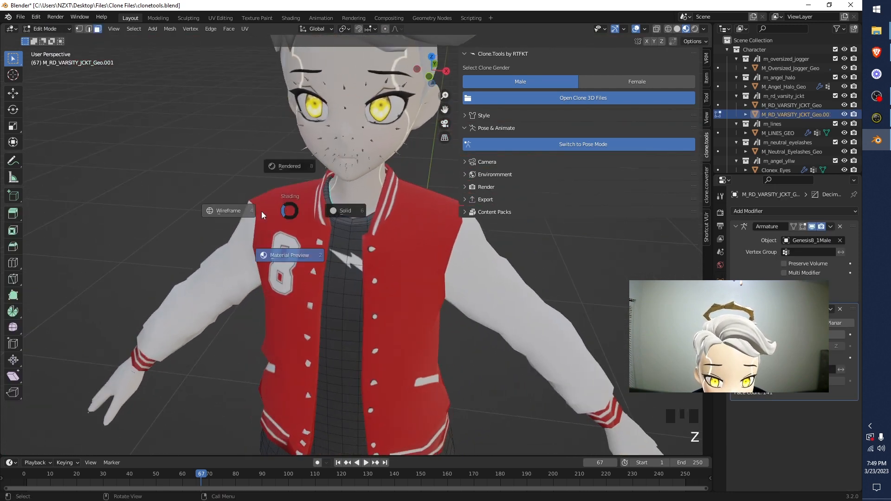
{"action": "left_click", "coordinate": [265, 211]}
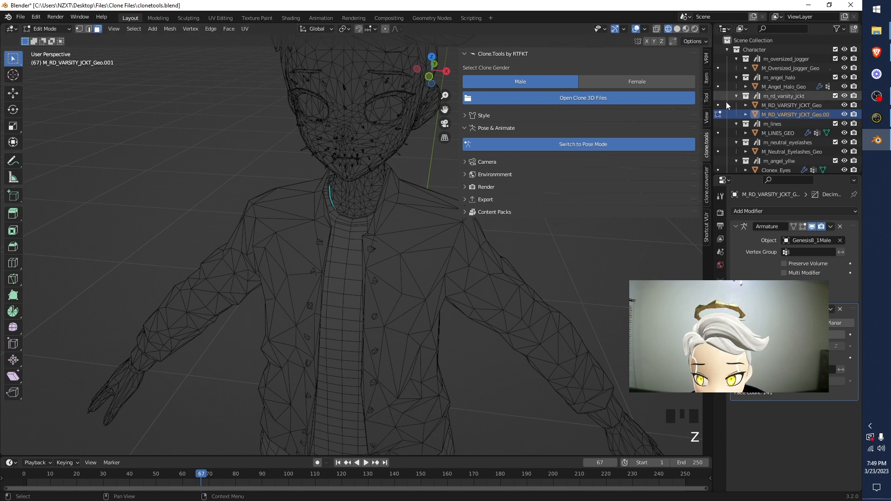
Hide the varsity jacket, delete the undershirt faces around the shoulders, and return to material preview shading
{"action": "left_click", "coordinate": [844, 105]}
{"action": "middle_click_drag", "start_coordinate": [310, 194], "coordinate": [222, 258]}
{"action": "scroll", "coordinate": [419, 225], "scroll_direction": "up", "scroll_amount": 4}
{"action": "left_click_drag", "start_coordinate": [214, 222], "coordinate": [376, 256]}
{"action": "key", "text": "x"}
{"action": "middle_click_drag", "start_coordinate": [391, 247], "coordinate": [332, 219]}
{"action": "left_click", "coordinate": [338, 240]}
{"action": "key", "text": "z"}
{"action": "left_click", "coordinate": [337, 251]}
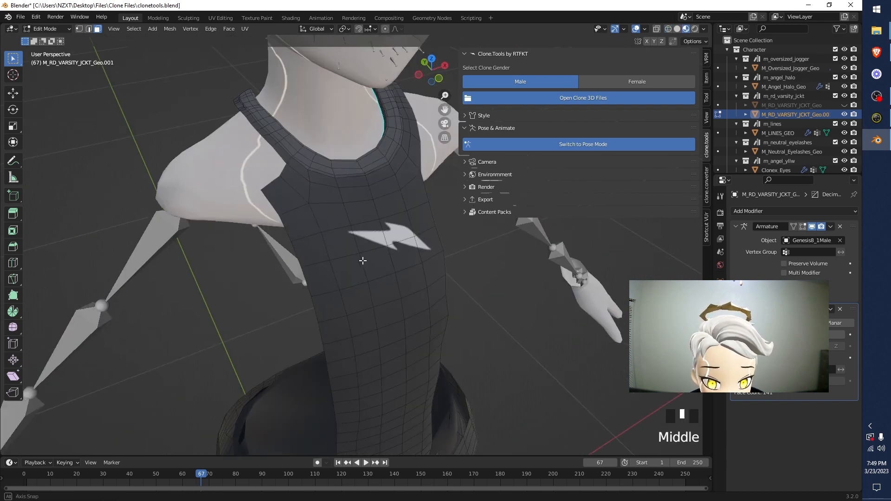
Unhide the varsity jacket to check the trimmed undershirt beneath it, and reopen the undershirt in Edit Mode
{"action": "middle_click_drag", "start_coordinate": [362, 261], "coordinate": [319, 251]}
{"action": "key", "text": "z"}
{"action": "key", "text": "Tab"}
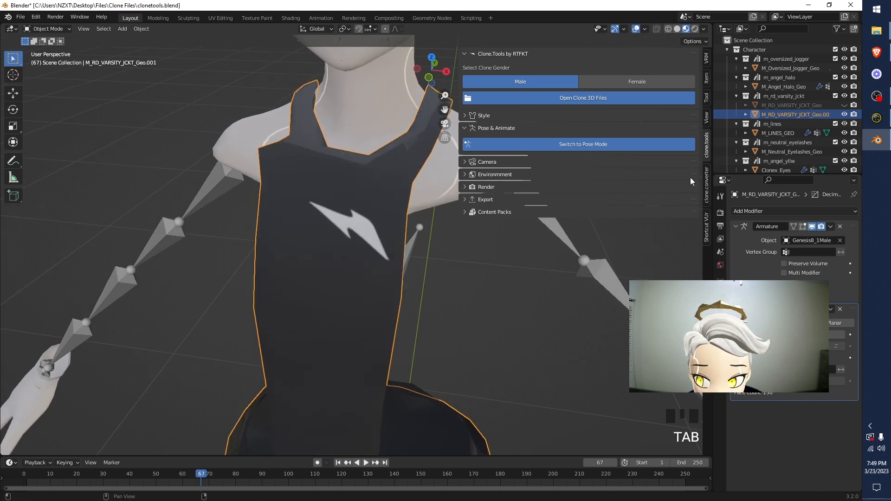
{"action": "left_click", "coordinate": [843, 105]}
{"action": "middle_click_drag", "start_coordinate": [371, 167], "coordinate": [370, 149]}
{"action": "key", "text": "Tab"}
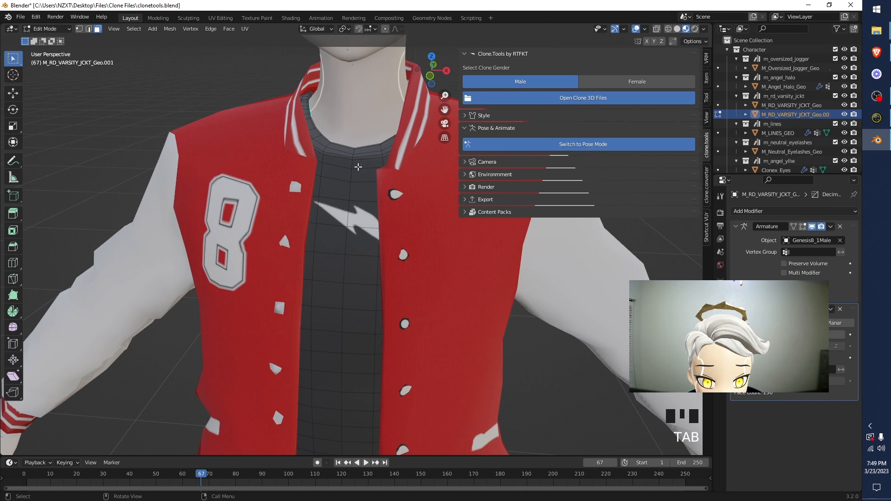
Hide the jacket in wireframe shading and delete the remaining undershirt faces along one side of the upper chest
{"action": "key", "text": "z"}
{"action": "left_click", "coordinate": [843, 105]}
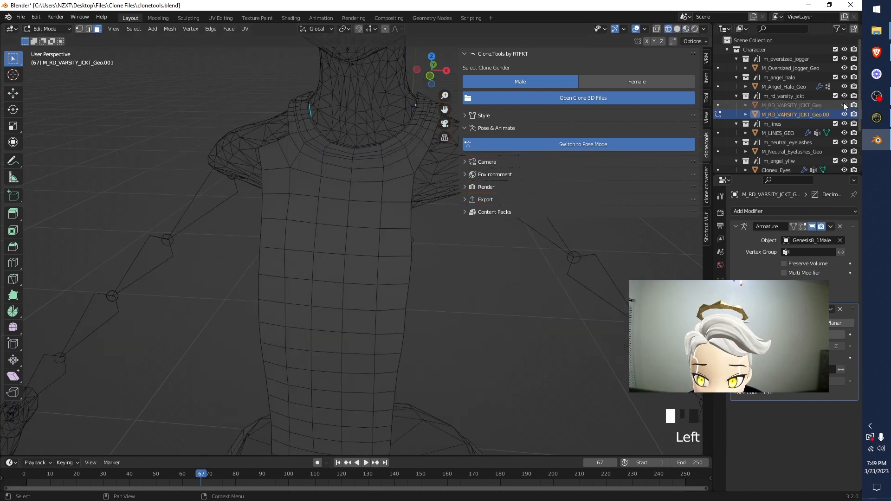
{"action": "key", "text": "x"}
{"action": "left_click", "coordinate": [269, 150]}
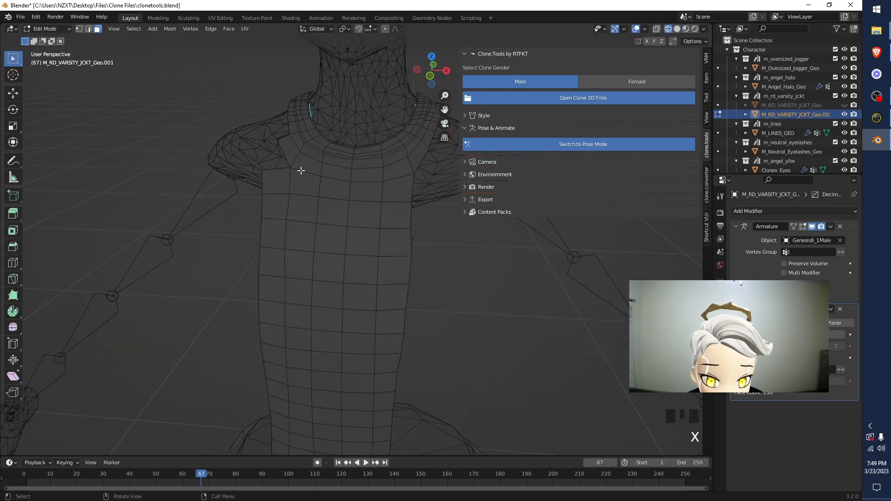
{"action": "left_click_drag", "start_coordinate": [275, 186], "coordinate": [263, 241]}
{"action": "key", "text": "x"}
{"action": "left_click", "coordinate": [264, 240]}
{"action": "key", "text": "Tab"}
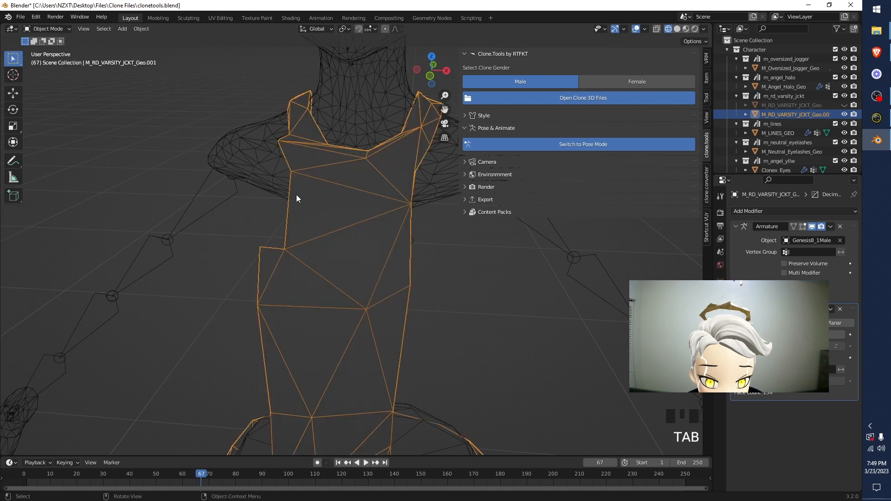
Unhide the varsity jacket, restore material preview shading, and deselect the undershirt
{"action": "middle_click_drag", "start_coordinate": [280, 160], "coordinate": [297, 153]}
{"action": "left_click", "coordinate": [844, 95]}
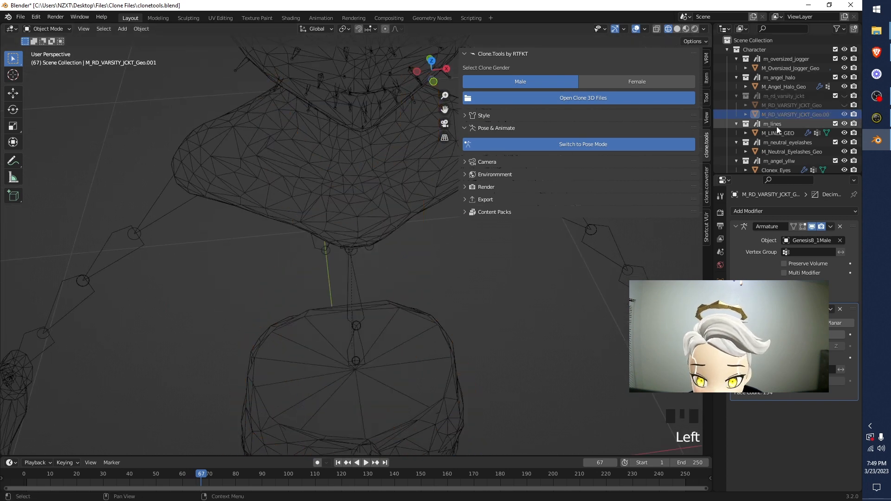
{"action": "left_click", "coordinate": [843, 95]}
{"action": "key", "text": "z"}
{"action": "middle_click_drag", "start_coordinate": [357, 204], "coordinate": [387, 163]}
{"action": "left_click", "coordinate": [244, 69]}
{"action": "scroll", "coordinate": [307, 165], "scroll_direction": "down", "scroll_amount": 4}
{"action": "scroll", "coordinate": [364, 224], "scroll_direction": "down", "scroll_amount": 4}
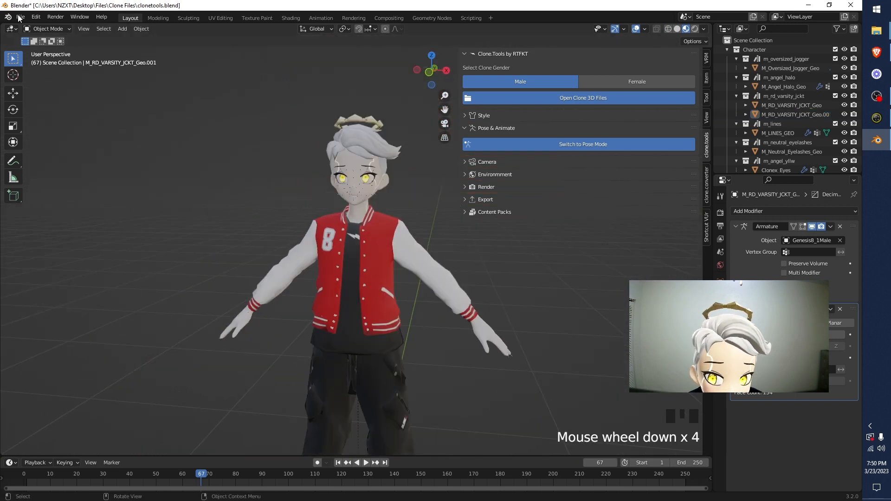
Put the Genesis8_1Male armature in Pose Mode through Clone.Tools and apply the VRM pose
{"action": "left_click", "coordinate": [533, 146]}
{"action": "left_click", "coordinate": [669, 190]}
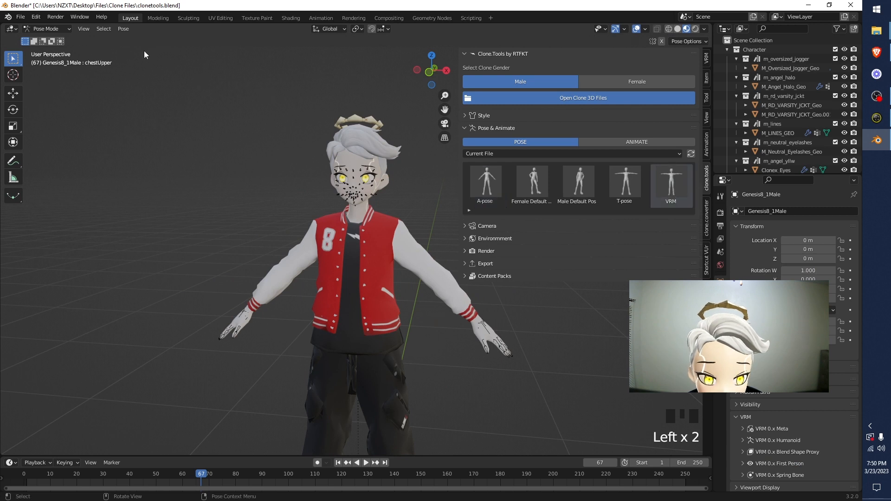
{"action": "left_click", "coordinate": [683, 178]}
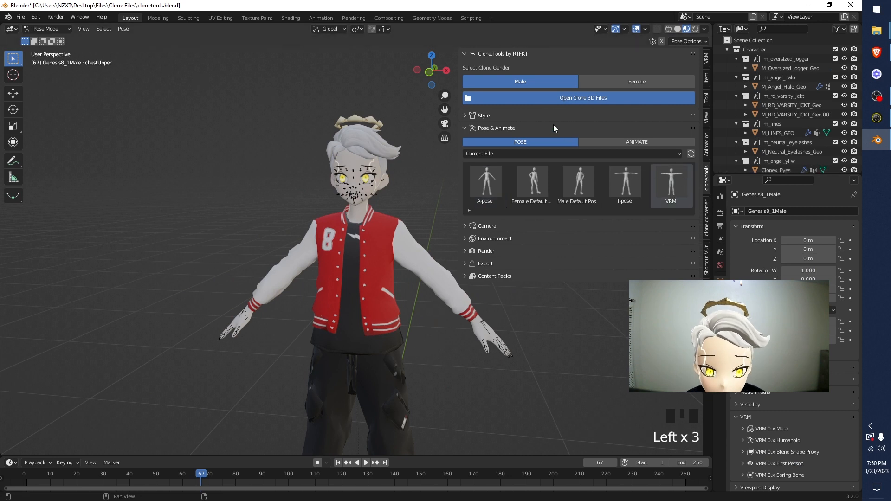
{"action": "scroll", "coordinate": [725, 151], "scroll_direction": "down", "scroll_amount": 16}
{"action": "left_click", "coordinate": [747, 165]}
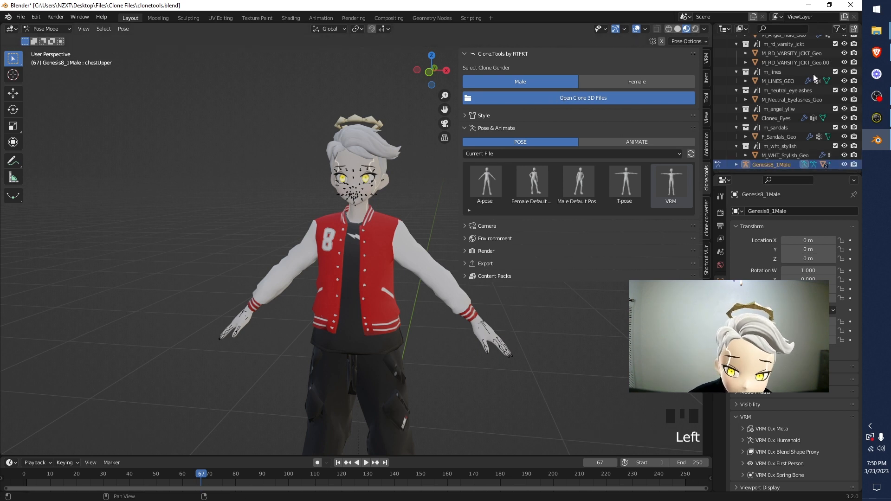
{"action": "left_click", "coordinate": [681, 177]}
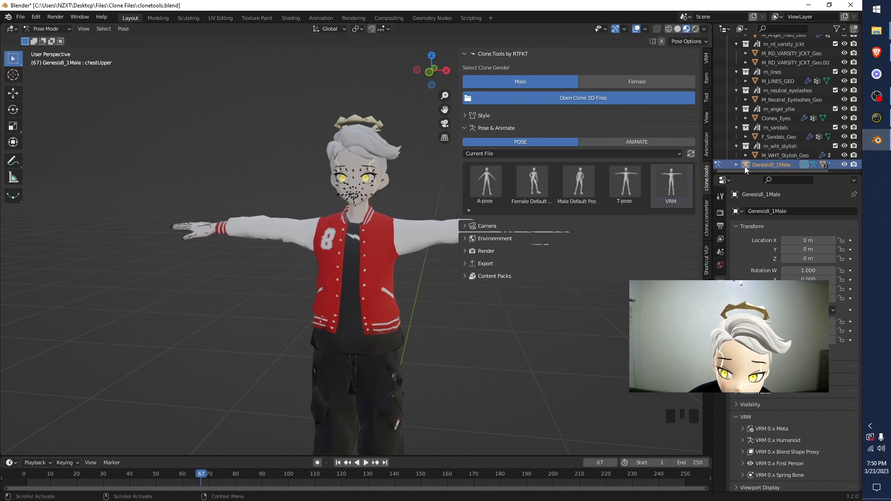
{"action": "scroll", "coordinate": [773, 113], "scroll_direction": "up", "scroll_amount": 4}
{"action": "scroll", "coordinate": [771, 102], "scroll_direction": "down", "scroll_amount": 8}
{"action": "left_click", "coordinate": [617, 180]}
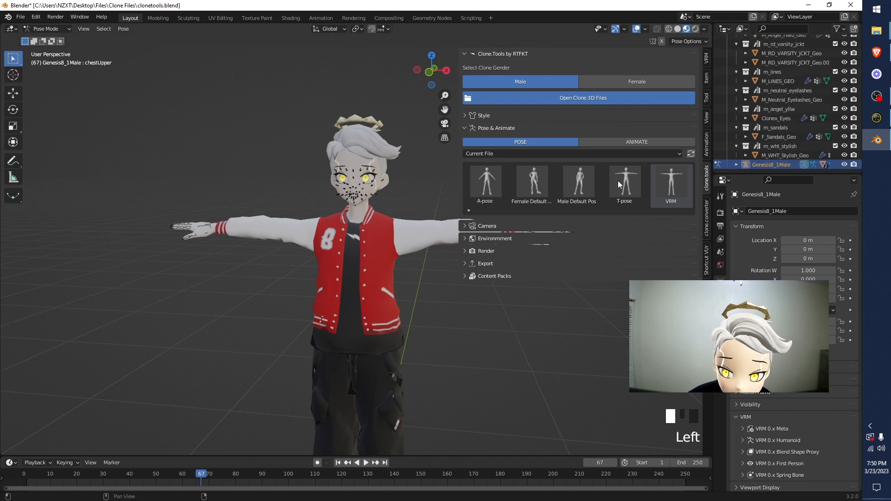
{"action": "left_click", "coordinate": [664, 182]}
Export the edited character as VRM over clonetools.vrm in the desktop Files folder, and return to Object Mode
{"action": "scroll", "coordinate": [297, 212], "scroll_direction": "down", "scroll_amount": 4}
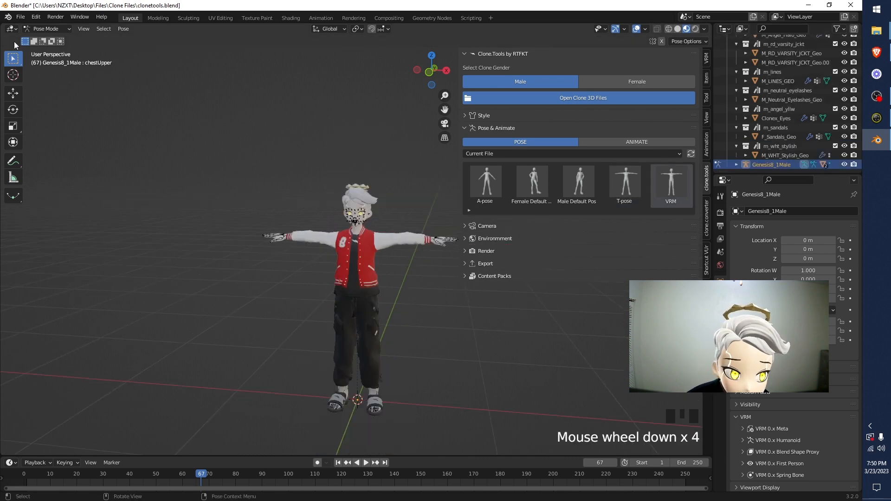
{"action": "left_click", "coordinate": [8, 16]}
{"action": "mouse_move", "coordinate": [54, 152]}
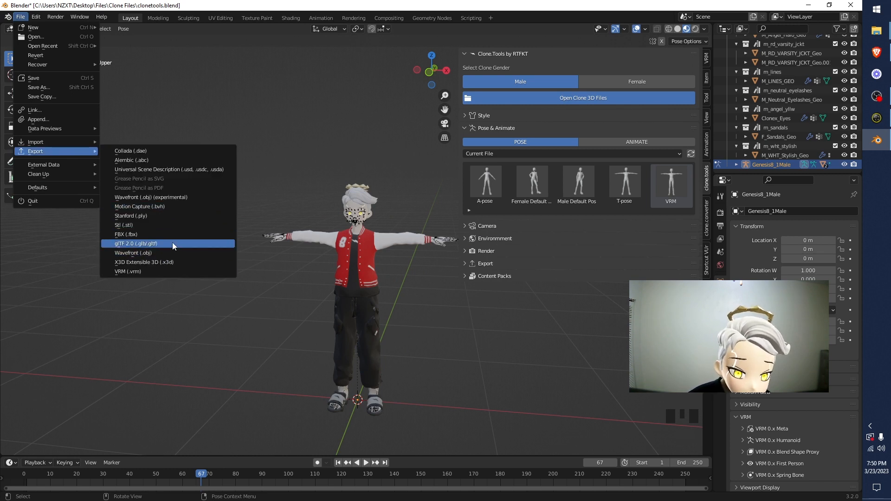
{"action": "left_click", "coordinate": [162, 271]}
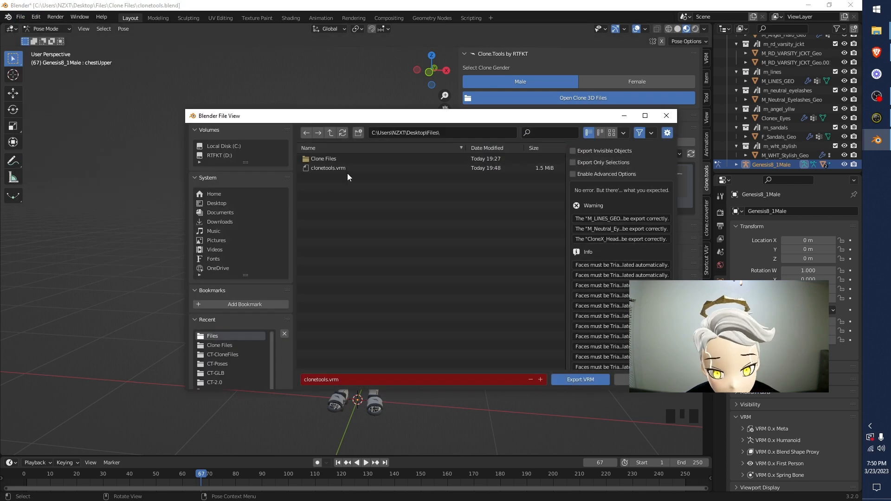
{"action": "double_click", "coordinate": [335, 168]}
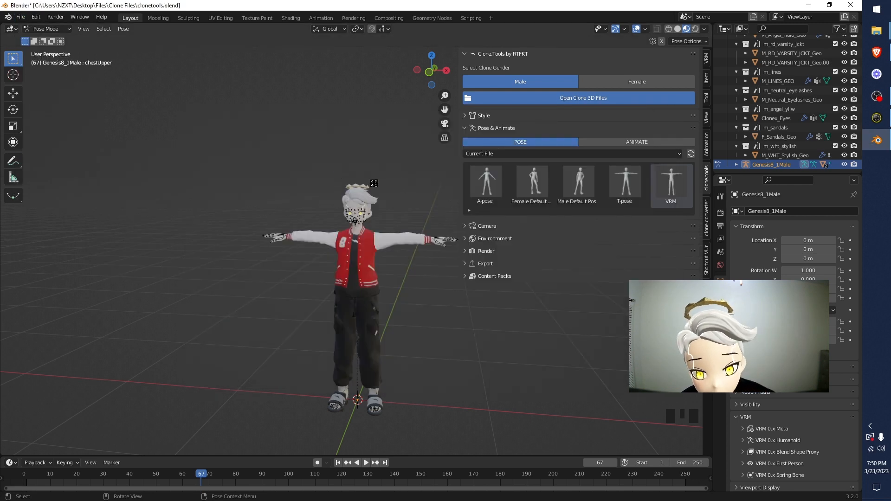
{"action": "key", "text": "ctrl+Tab"}
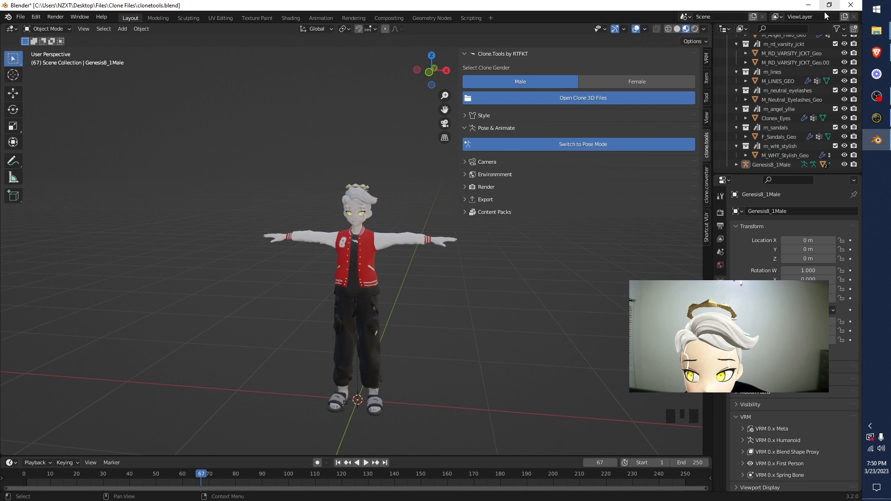
Switch to Hyperfy in the browser, load the re-exported clonetools.vrm from the Files folder, and equip it as the avatar
{"action": "left_click", "coordinate": [876, 52]}
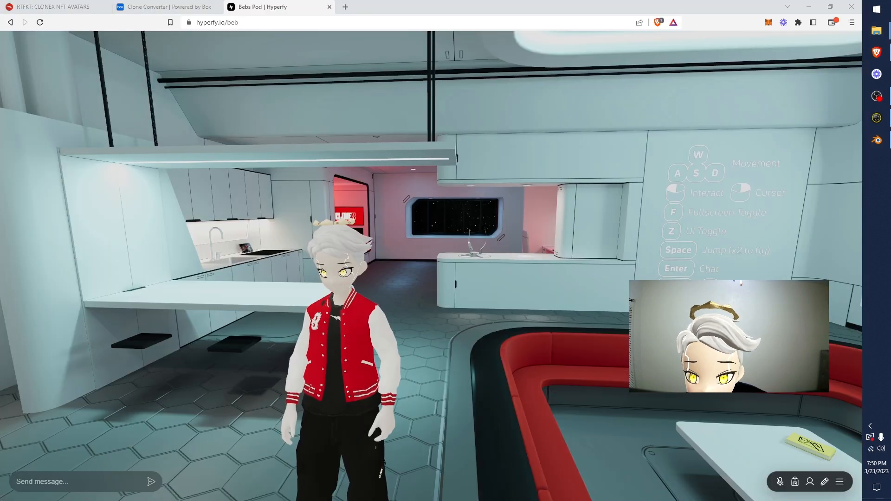
{"action": "left_click", "coordinate": [876, 31]}
{"action": "left_click_drag", "start_coordinate": [582, 235], "coordinate": [516, 161]}
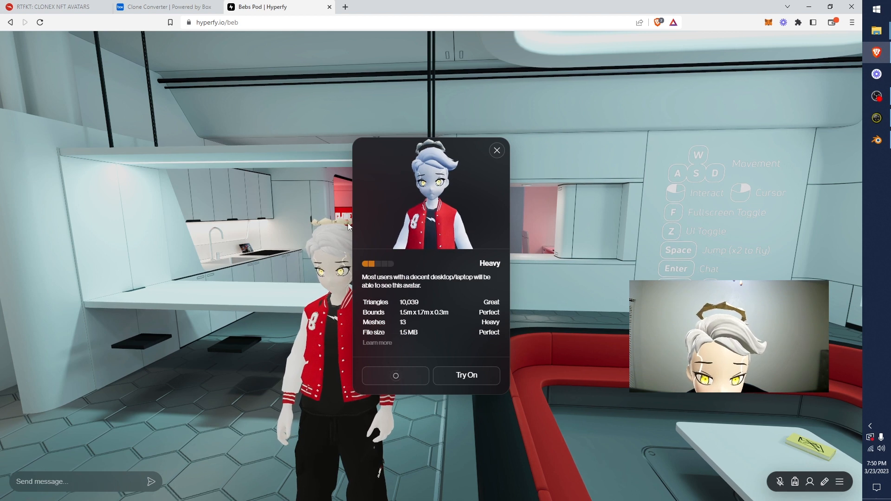
{"action": "left_click", "coordinate": [386, 249]}
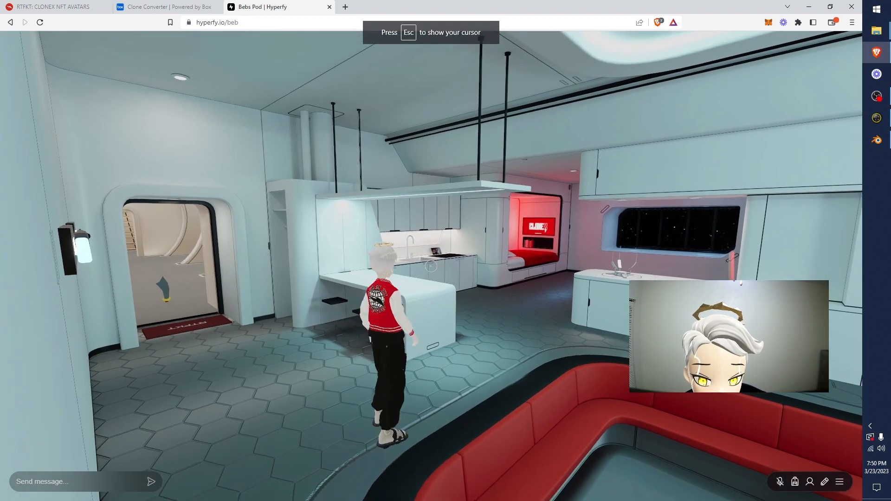
Run the updated avatar through the pod, past the kitchen and red bedroom, to check it in motion
{"action": "key", "text": "w"}
{"action": "key", "text": "d"}
{"action": "key", "text": "w"}
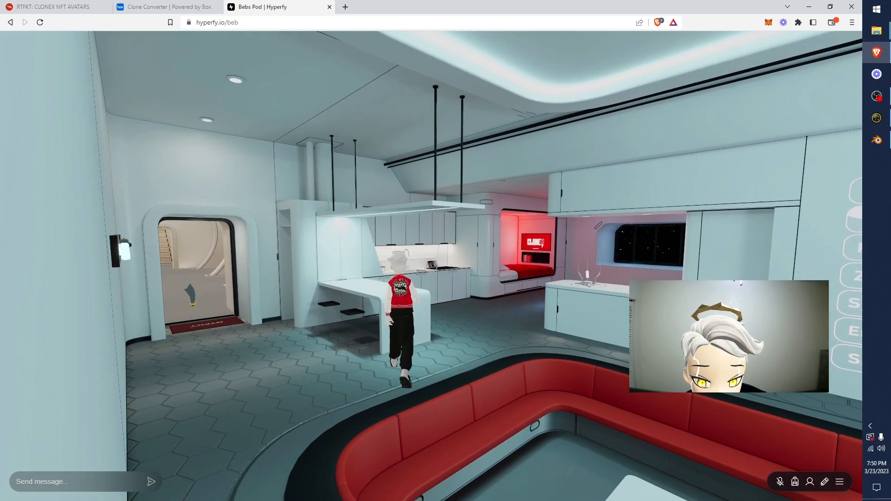
{"action": "key", "text": "d"}
{"action": "key", "text": "w"}
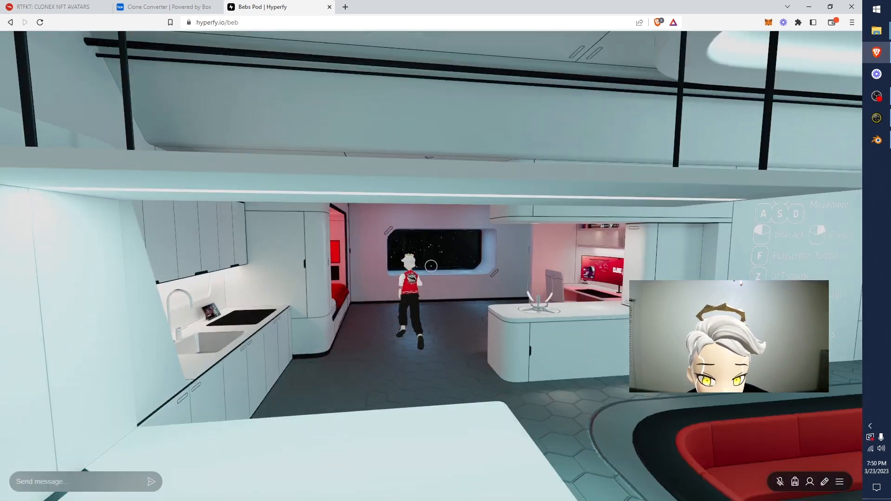
{"action": "key", "text": "w"}
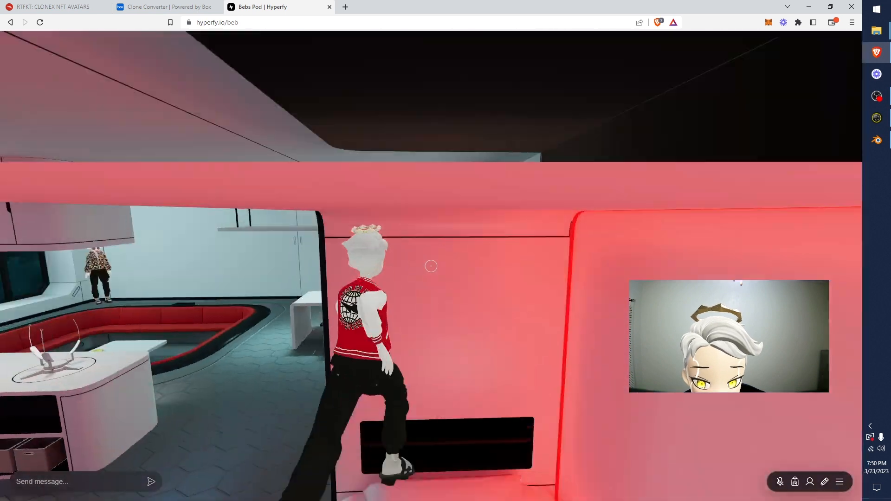
{"action": "key", "text": "w"}
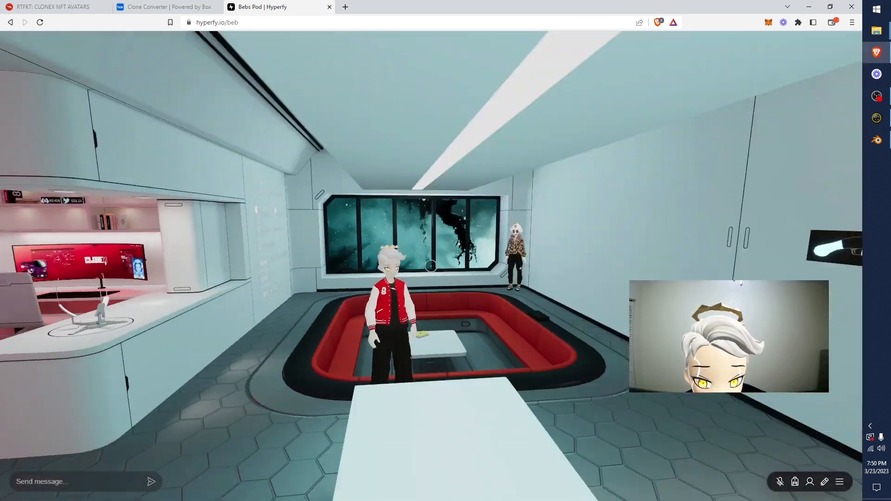
{"action": "key", "text": "w"}
{"action": "key", "text": "s"}
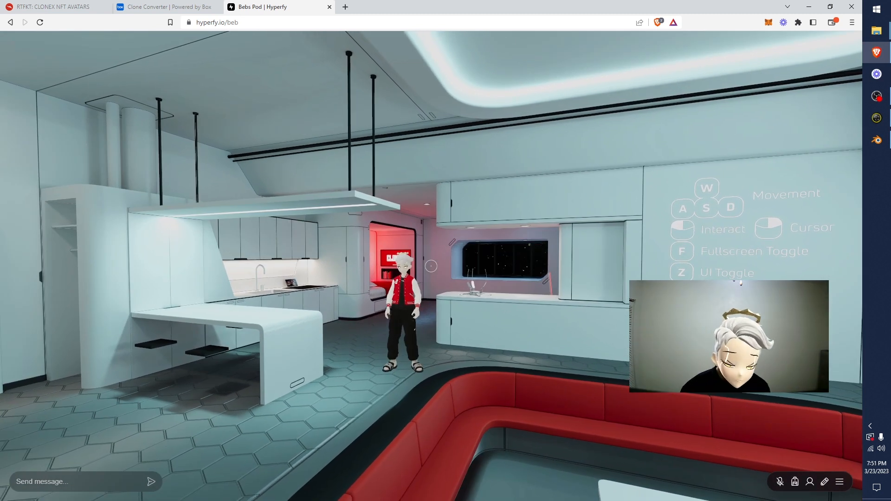
Turn the updated avatar in several directions beside the red sofa to inspect its outfit from all sides
{"action": "key", "text": "d"}
{"action": "key", "text": "a"}
{"action": "key", "text": "s"}
{"action": "key", "text": "a"}
{"action": "key", "text": "s"}
{"action": "key", "text": "d"}
{"action": "key", "text": "w"}
{"action": "key", "text": "s"}
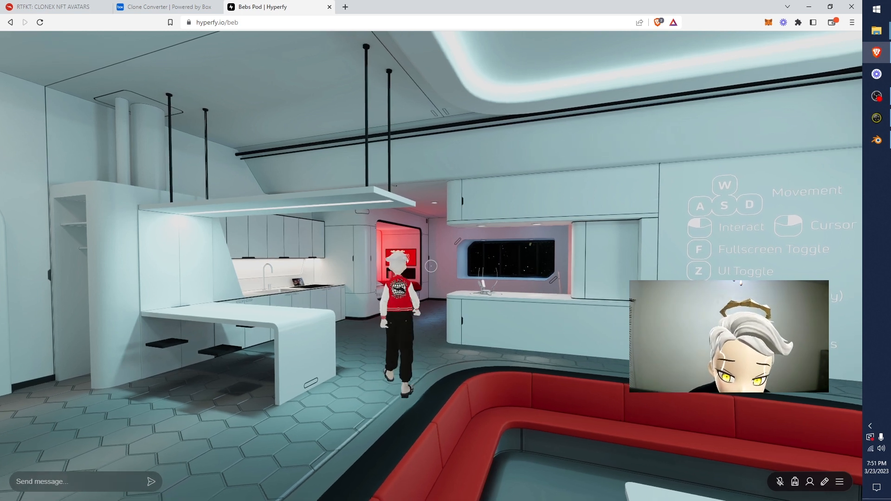
{"action": "key", "text": "a"}
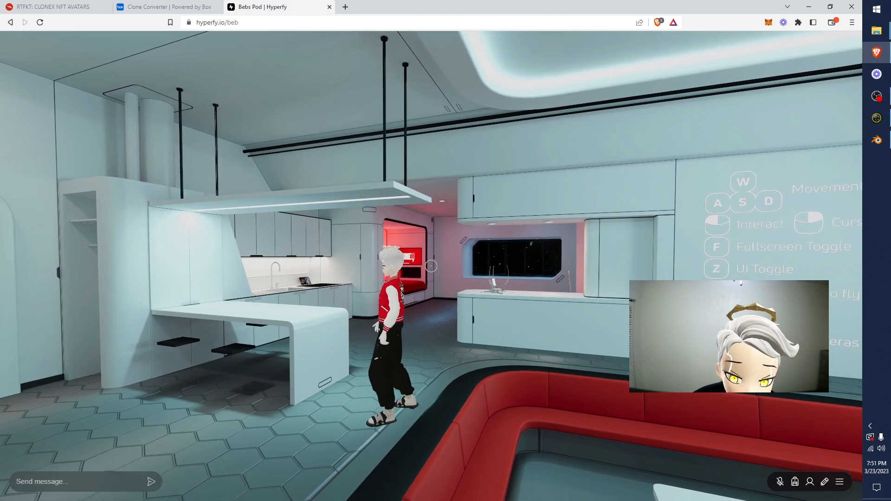
{"action": "key", "text": "s"}
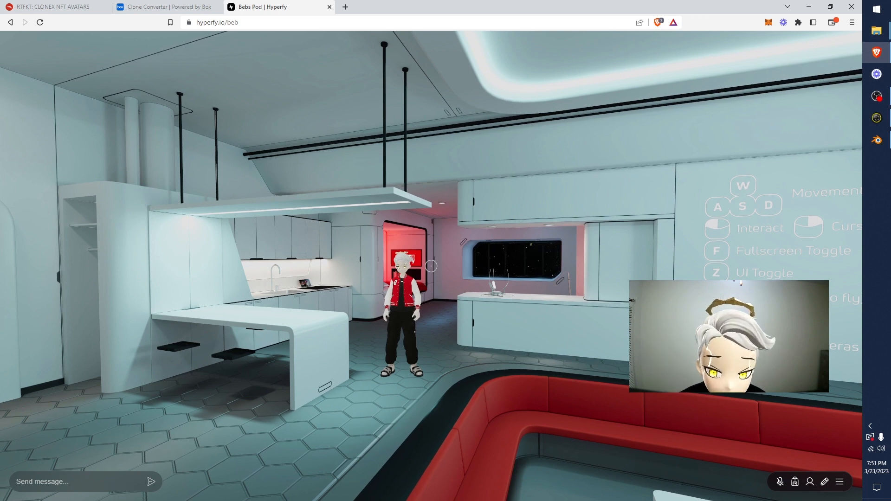
Run the avatar from the red sofa to the desk and bedroom area and back to the kitchen island, checking its outfit in motion
{"action": "key", "text": "s"}
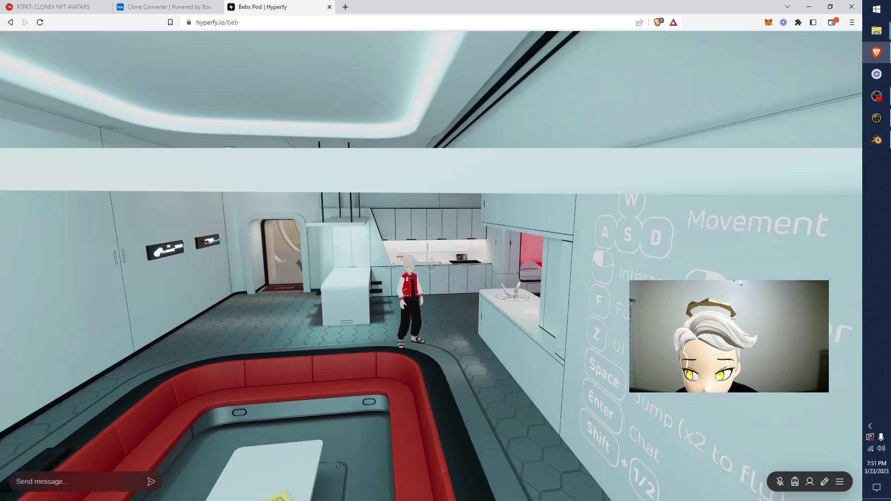
{"action": "key", "text": "a"}
{"action": "key", "text": "w"}
{"action": "key", "text": "d"}
{"action": "key", "text": "w"}
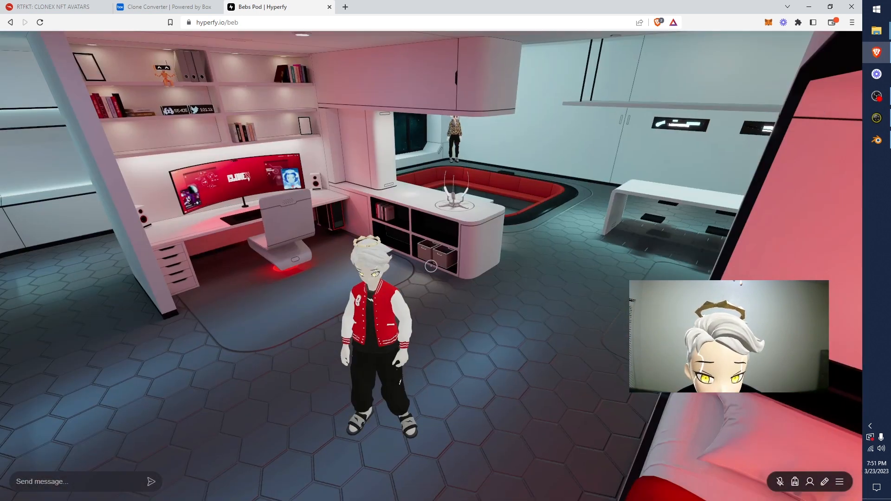
{"action": "key", "text": "w"}
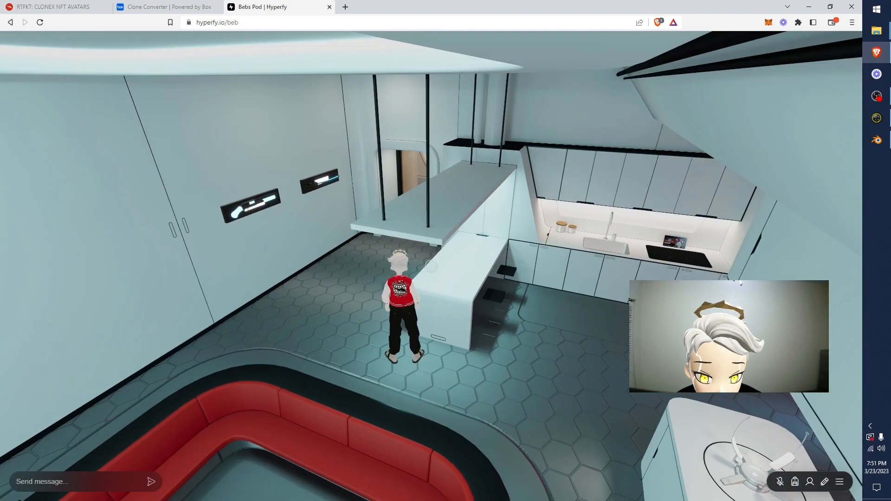
Turn and side-step the avatar between the red sofa and the kitchen island to inspect the varsity jacket from the front and sides
{"action": "key", "text": "s"}
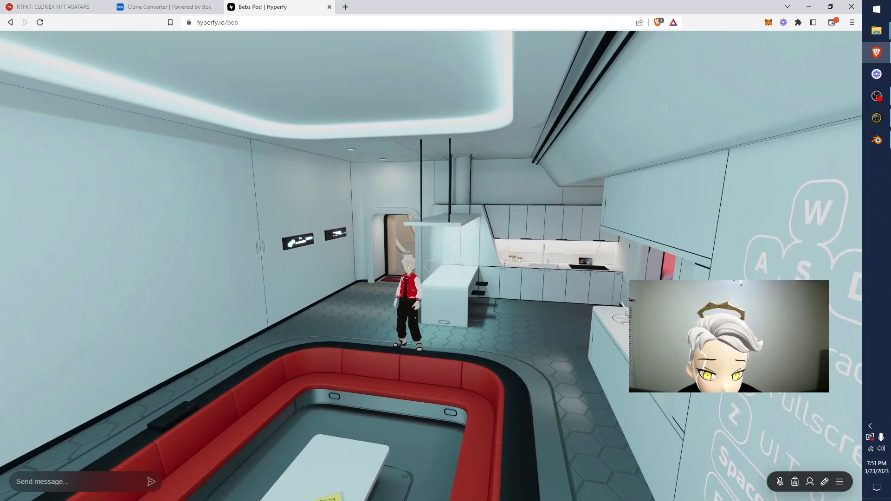
{"action": "key", "text": "d"}
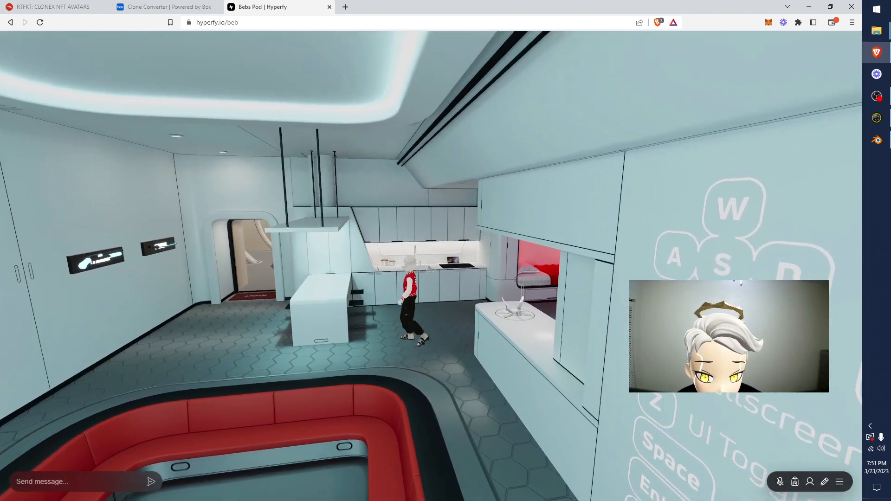
{"action": "key", "text": "s"}
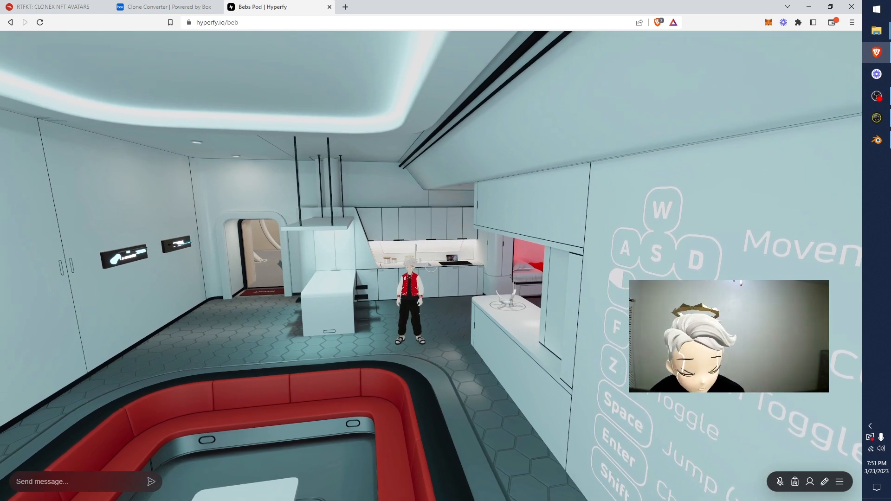
{"action": "key", "text": "d"}
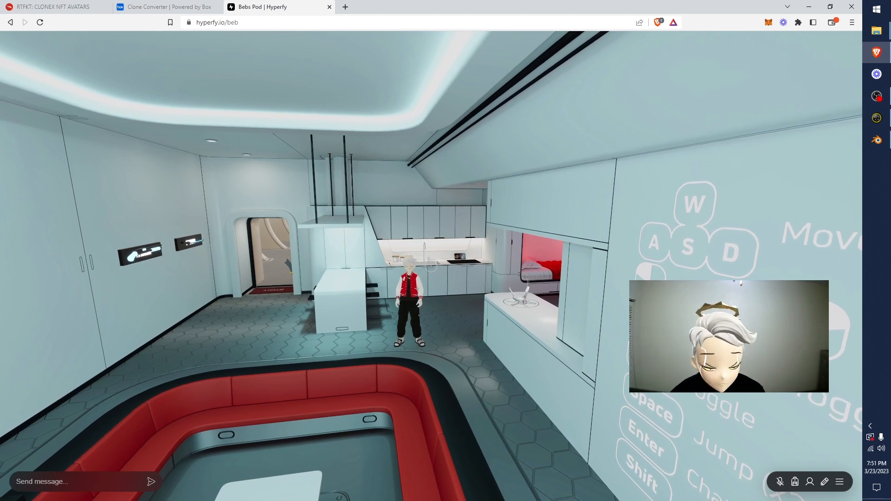
{"action": "key", "text": "a"}
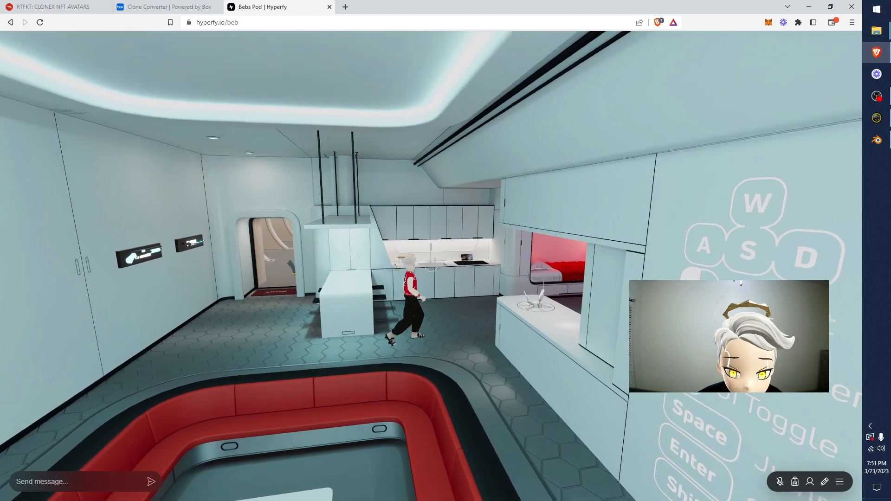
{"action": "key", "text": "a"}
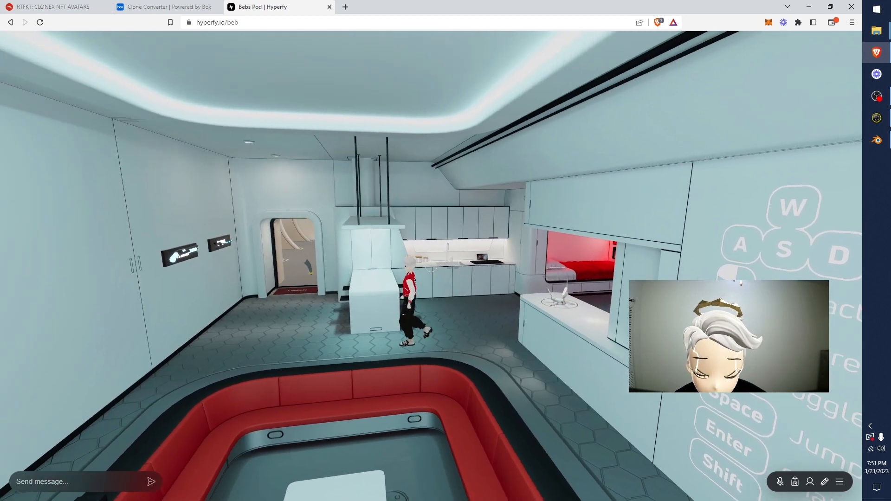
{"action": "key", "text": "a"}
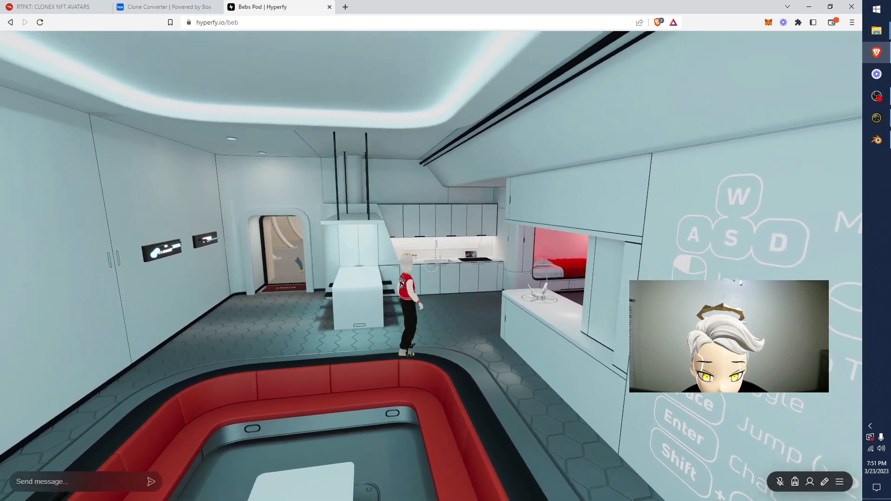
{"action": "key", "text": "s"}
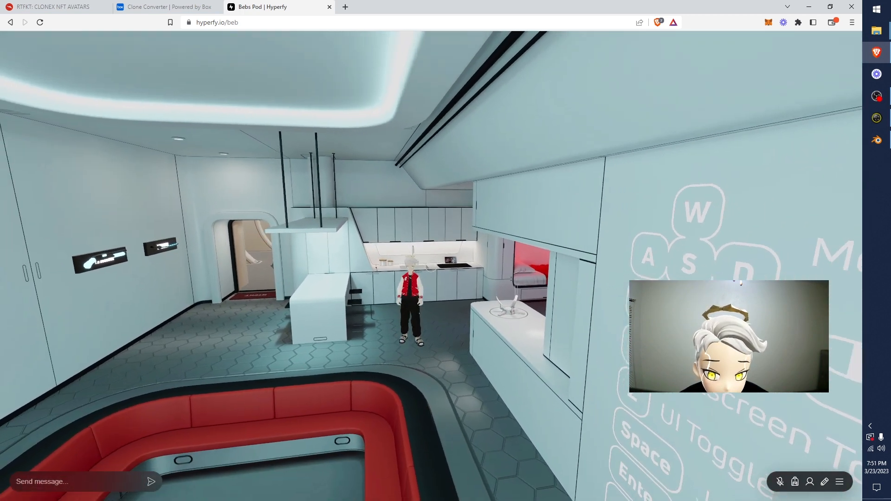
Walk the avatar past the kitchen island and back along the sofa to examine the back of the jacket
{"action": "key", "text": "w"}
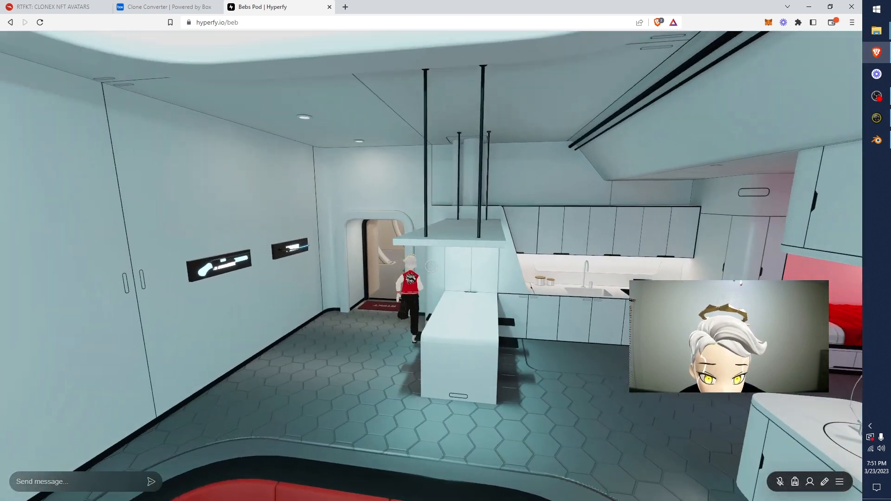
{"action": "key", "text": "a"}
{"action": "key", "text": "s"}
{"action": "key", "text": "d"}
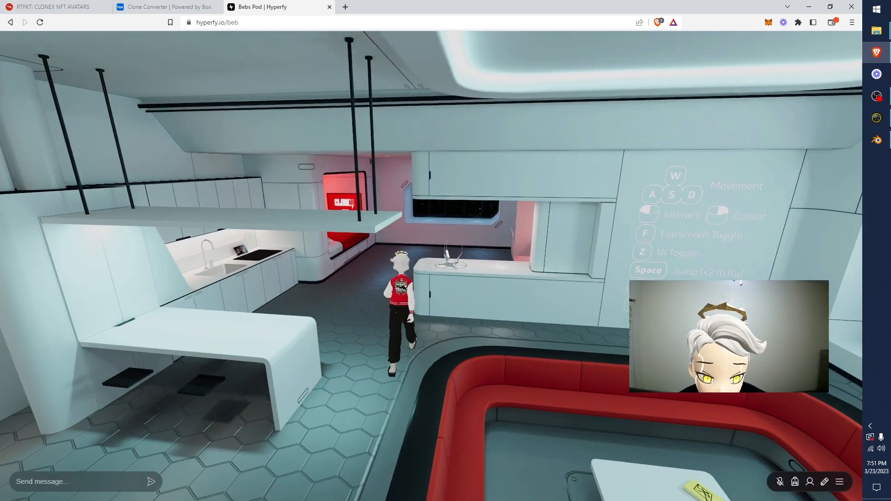